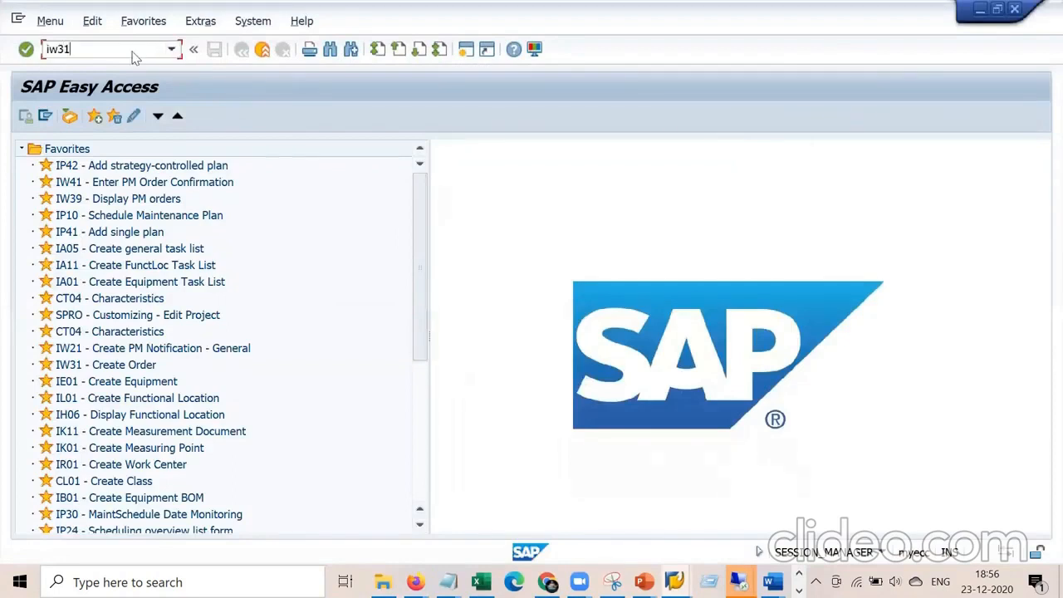
Start IW31 and pick order type PM01 from the order type value list.
key(Return)
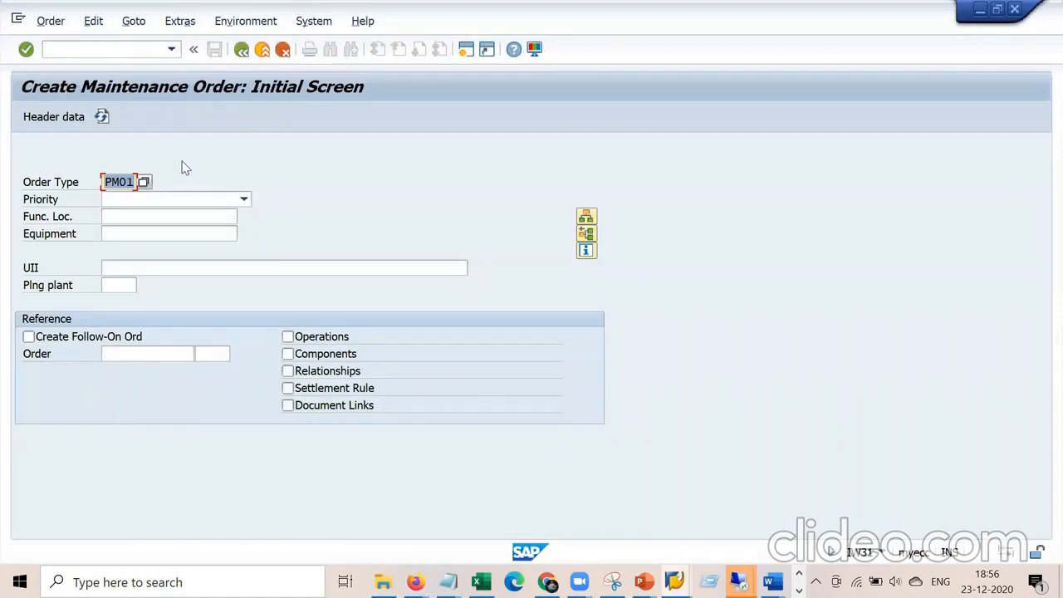
key(Return)
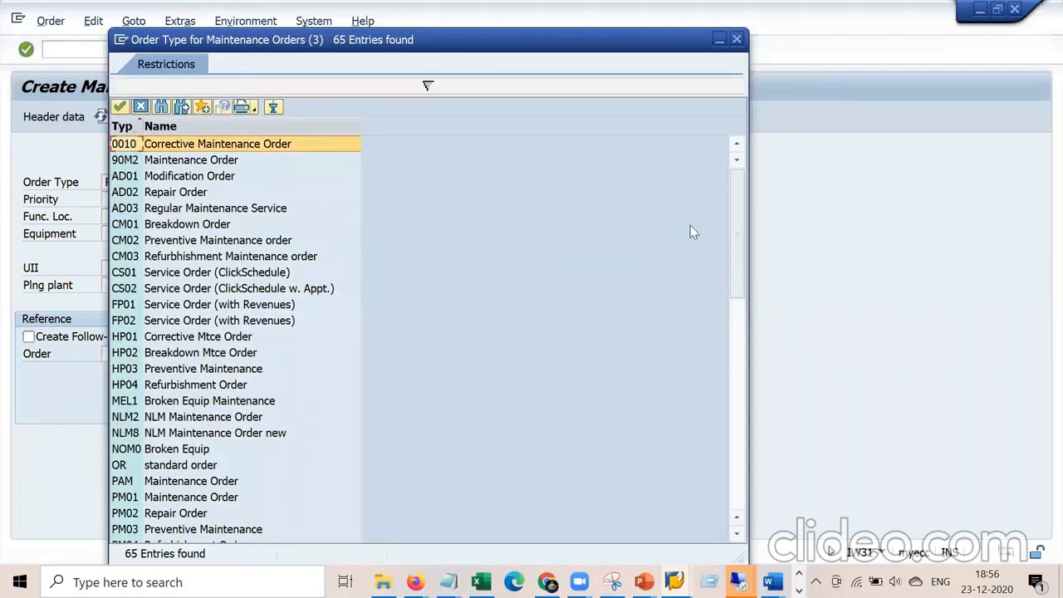
drag(735, 213, 735, 244)
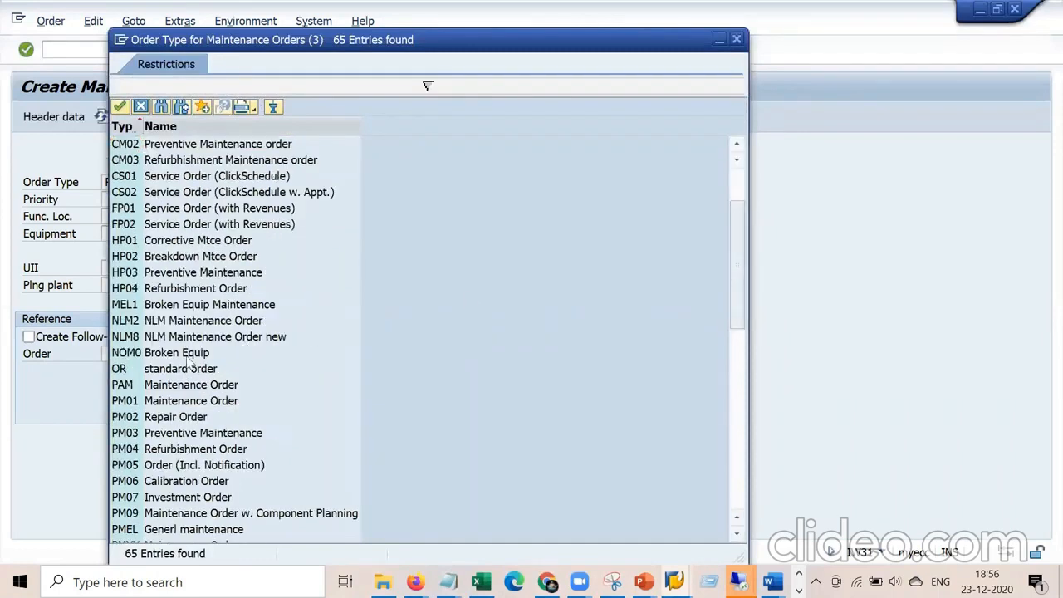
double_click(184, 401)
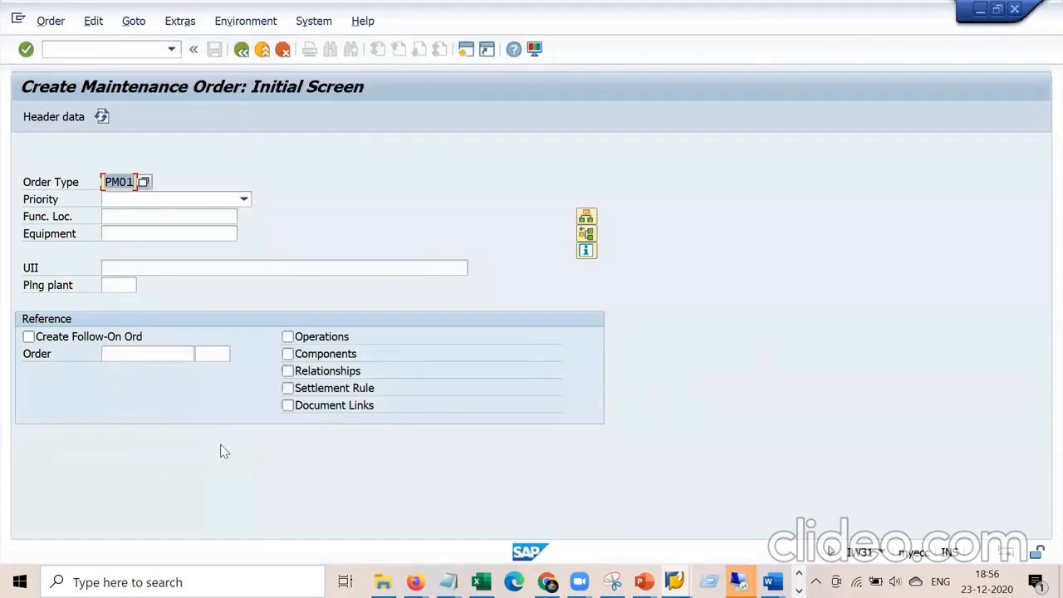
Set the order priority to 1 Very high and bring up the order-creation notes in Notepad.
click(244, 201)
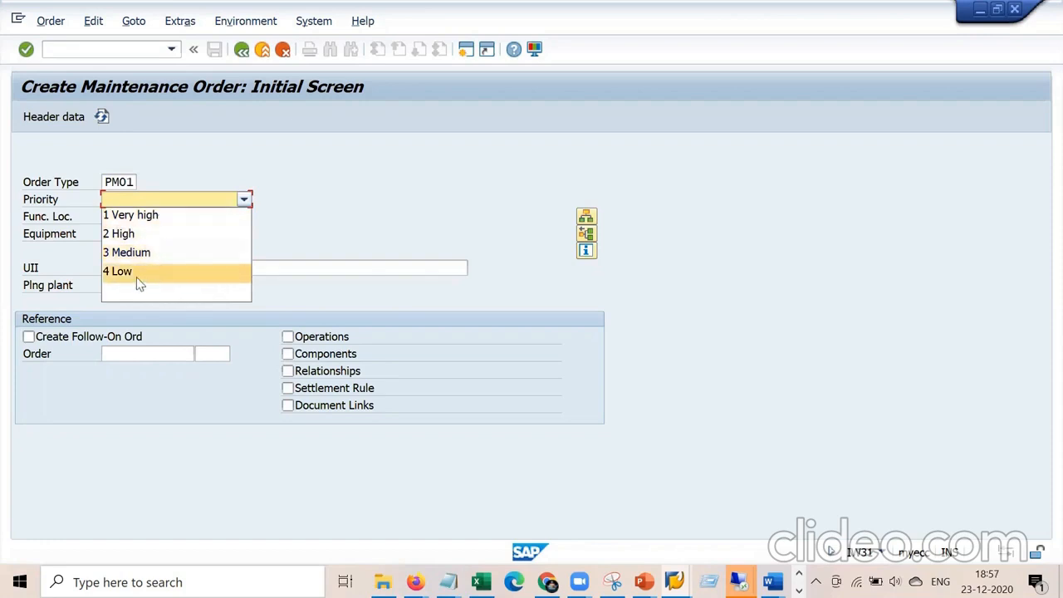
click(185, 215)
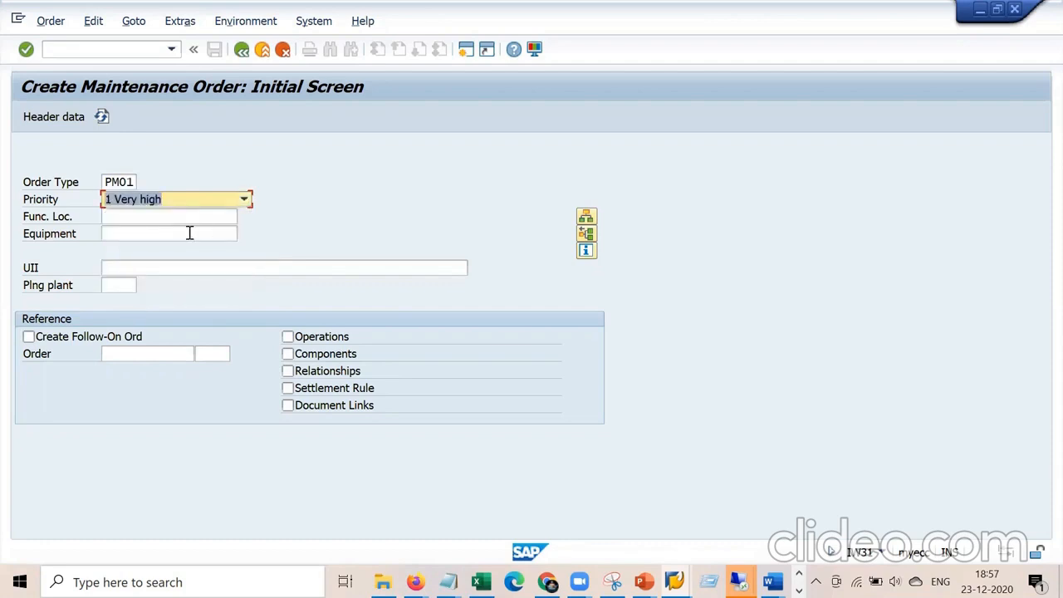
click(183, 235)
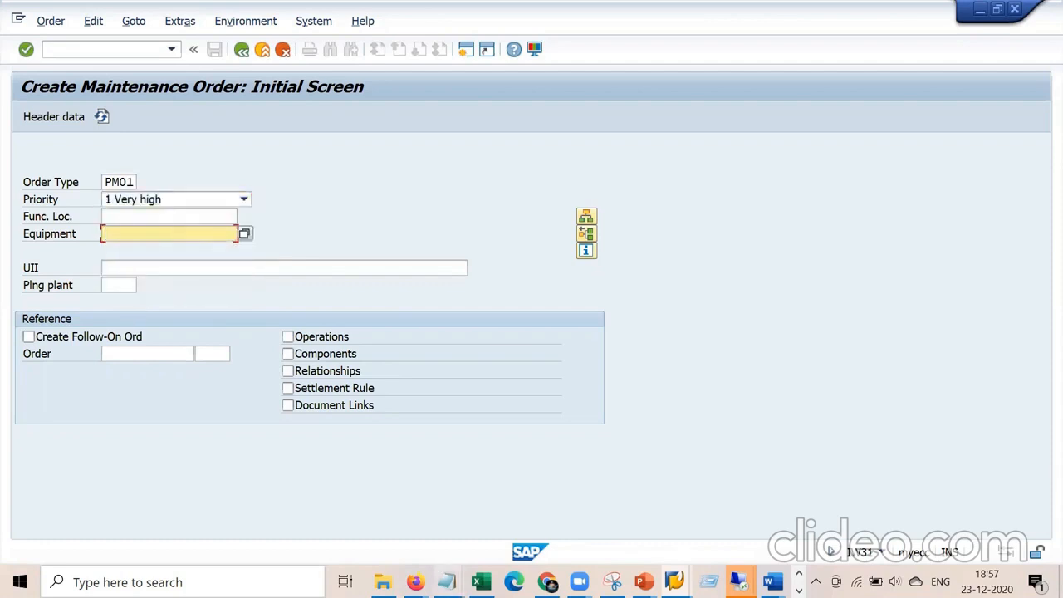
click(447, 581)
click(457, 518)
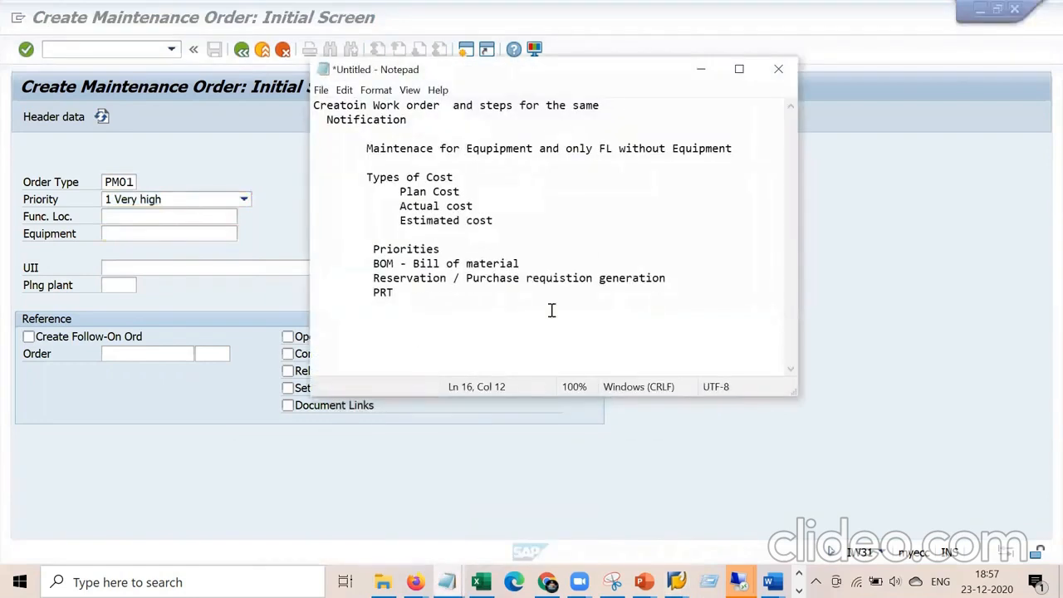
Copy equipment number 10007788 from the PRT/BOM notes into the order's Equipment field.
click(447, 581)
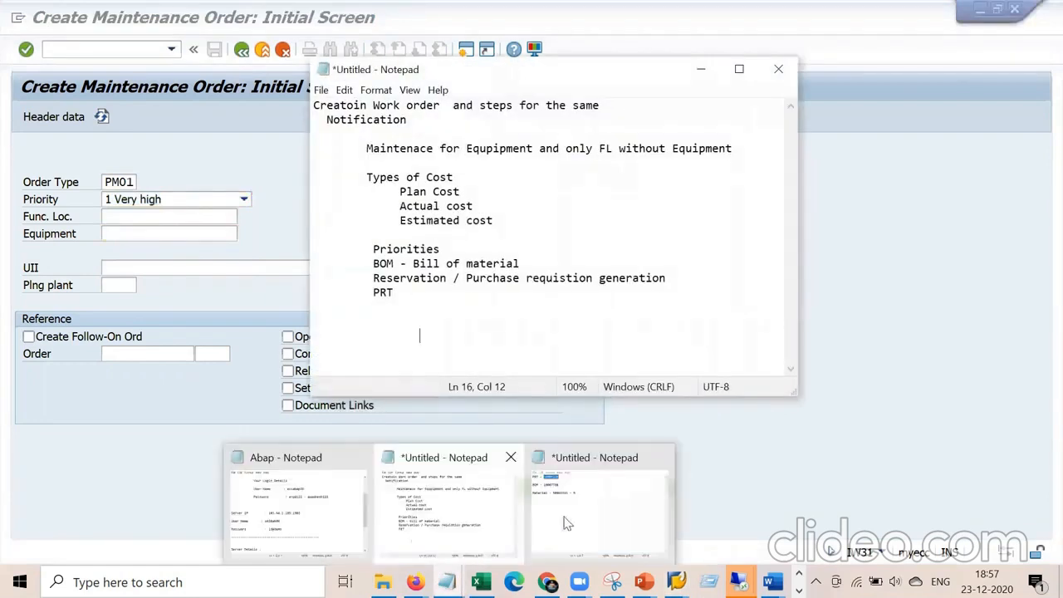
click(598, 510)
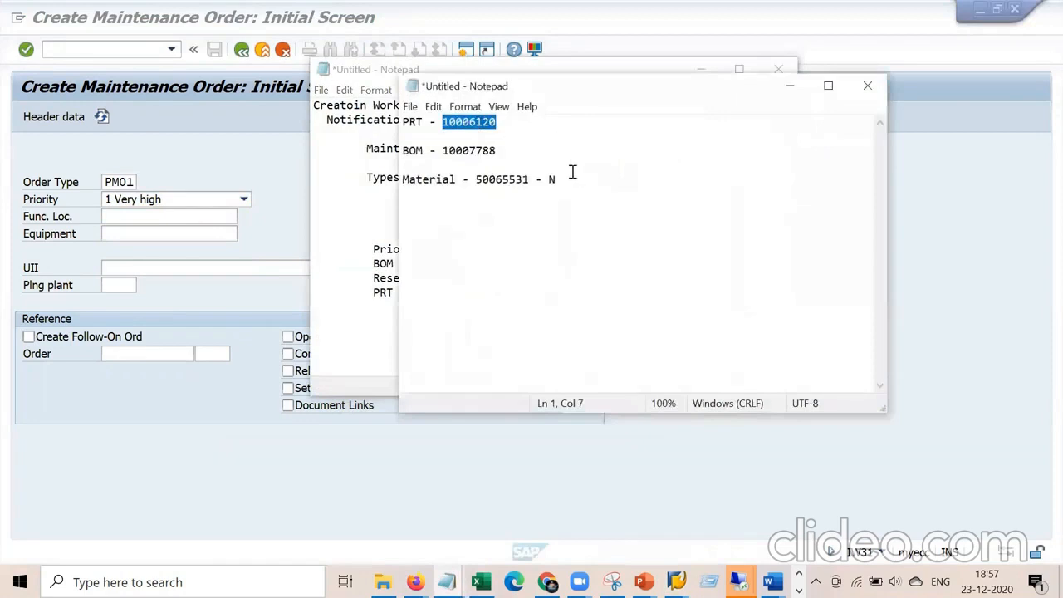
drag(507, 151, 442, 150)
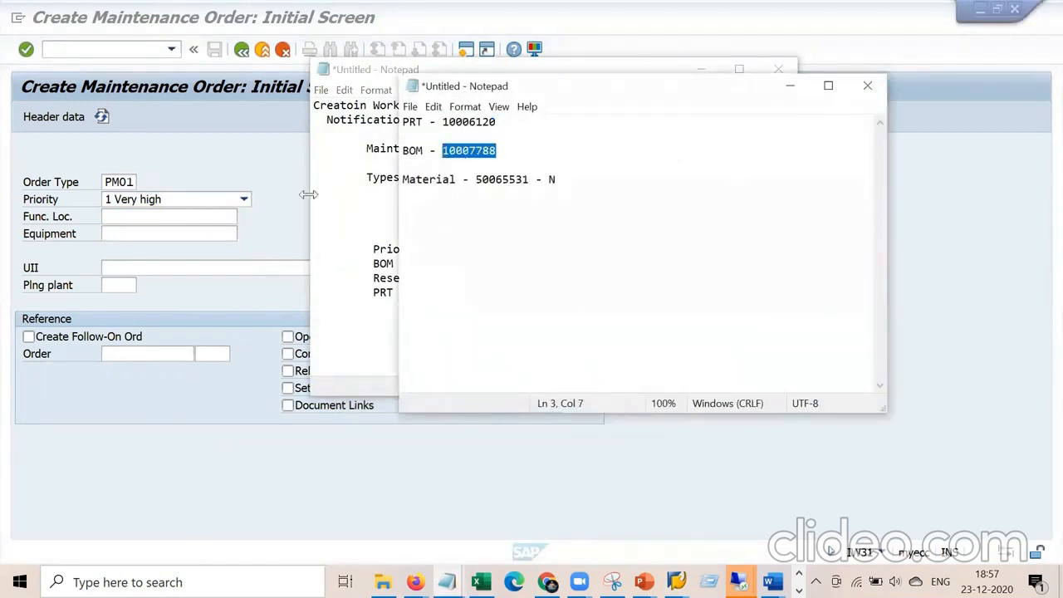
click(196, 219)
click(188, 229)
text(10007788)
key(Return)
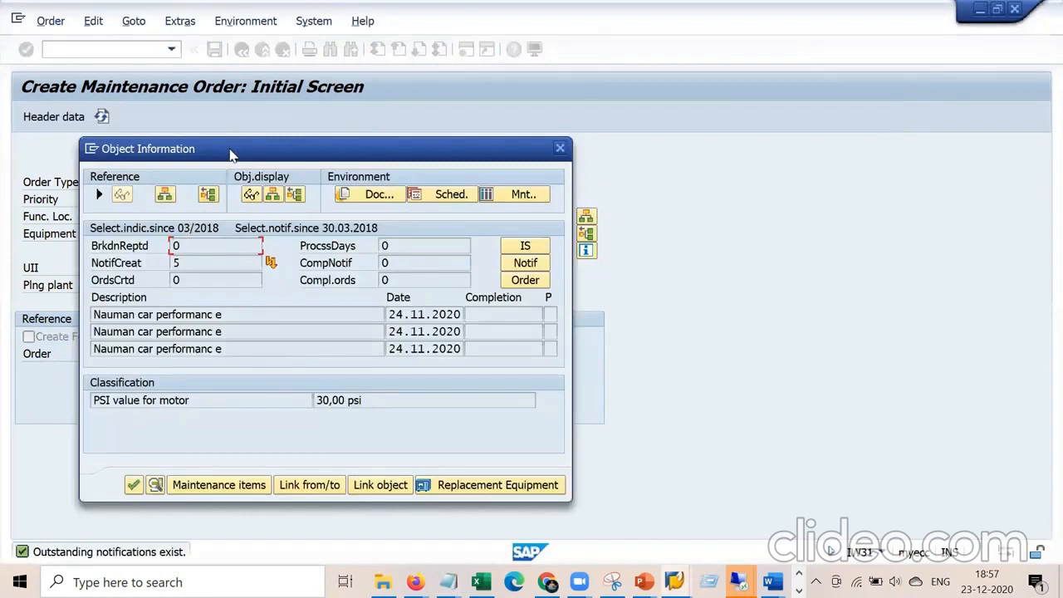
Move the equipment's Object Information popup aside and continue to the Central Header.
drag(233, 153, 583, 85)
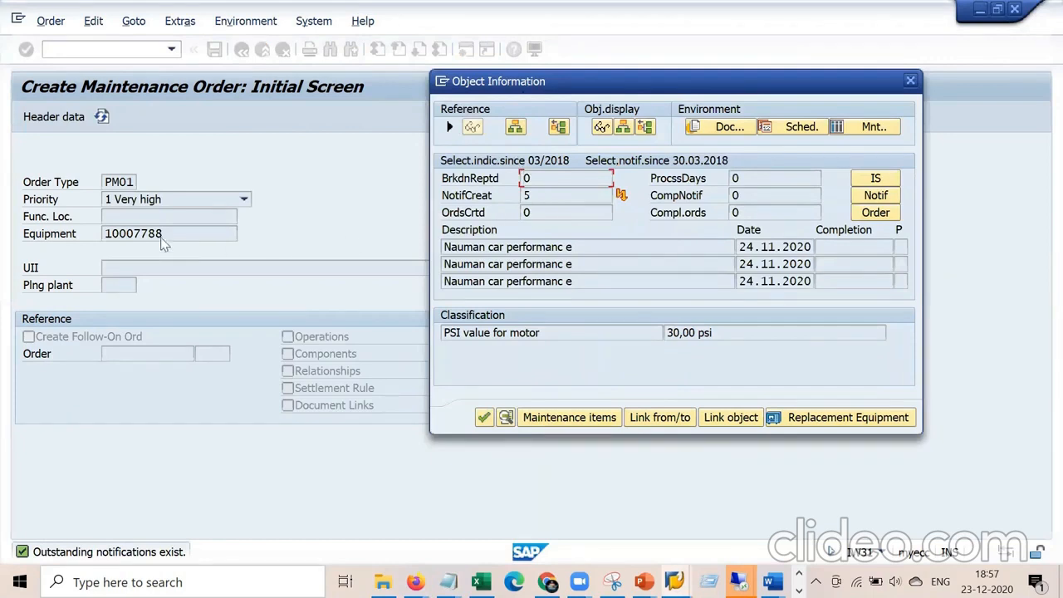
click(483, 417)
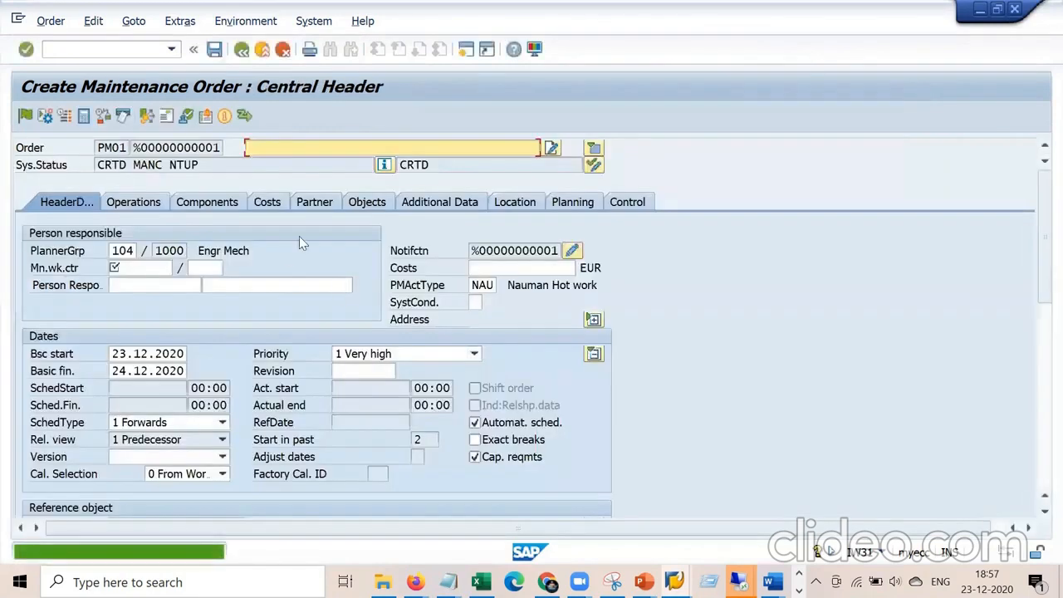
Enter short text 'General mainenacne for Equipmnt' and main work center 1710 at plant 1000.
click(325, 149)
text(General mainenacne for)
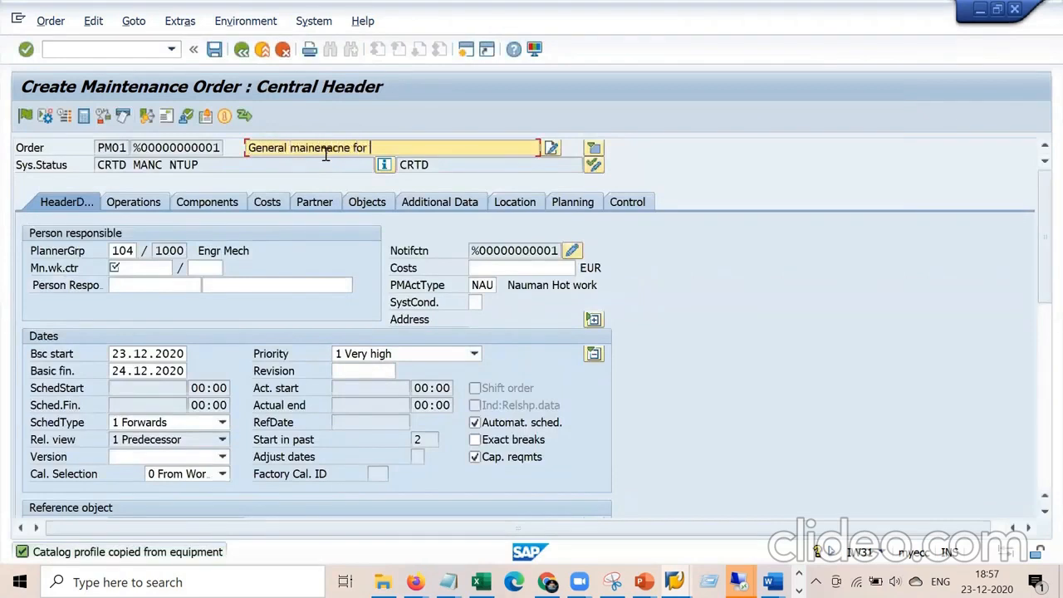
text( Equipmnt)
click(166, 268)
click(137, 286)
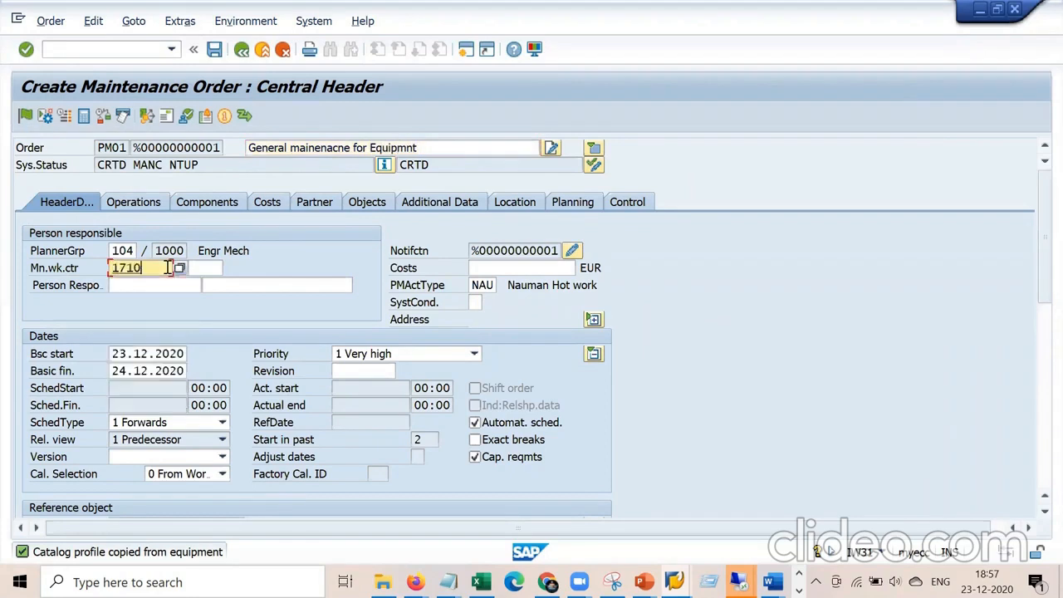
key(Tab)
key(Down)
key(Return)
key(Return)
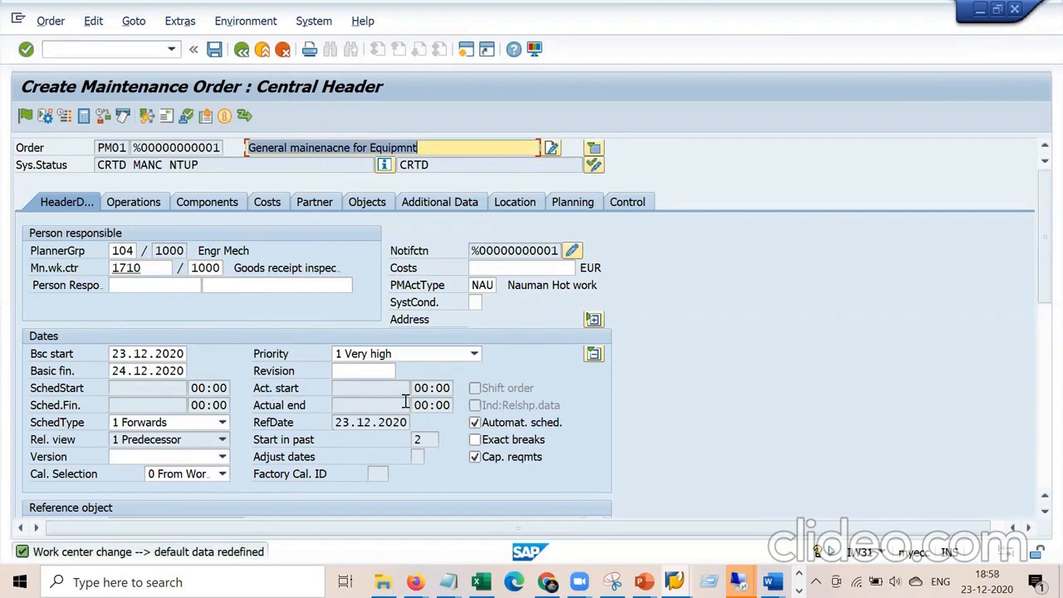
Keep priority 1 Very high and check basic dates 23.12.2020 to 24.12.2020.
click(475, 353)
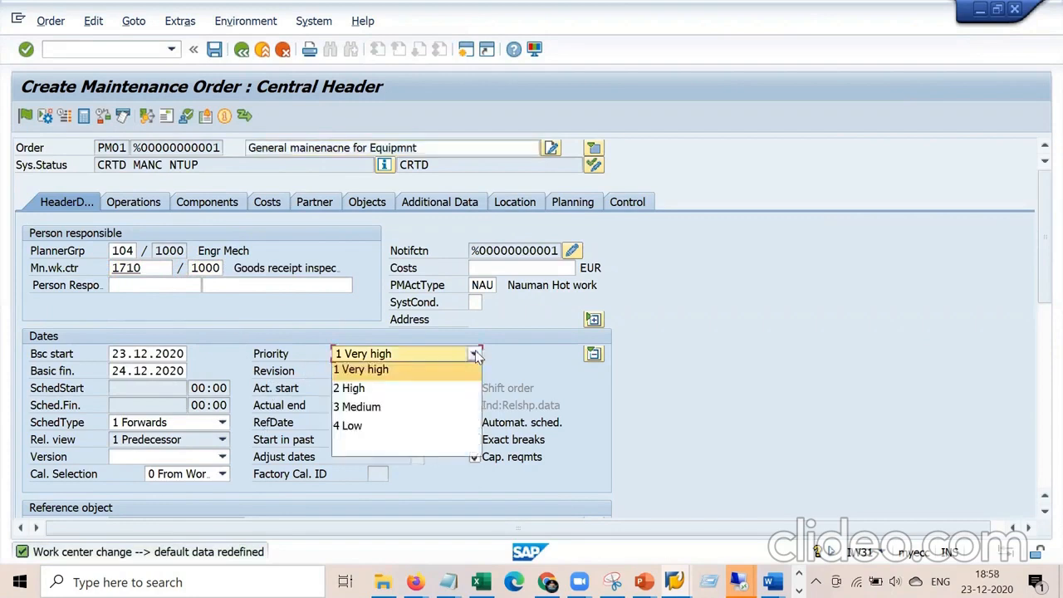
click(408, 373)
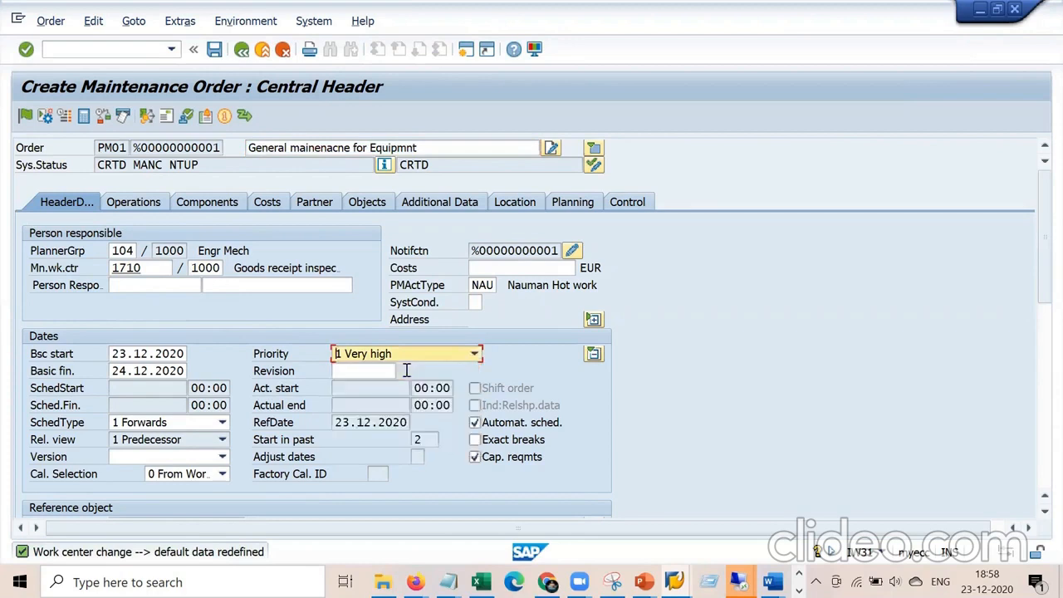
click(116, 354)
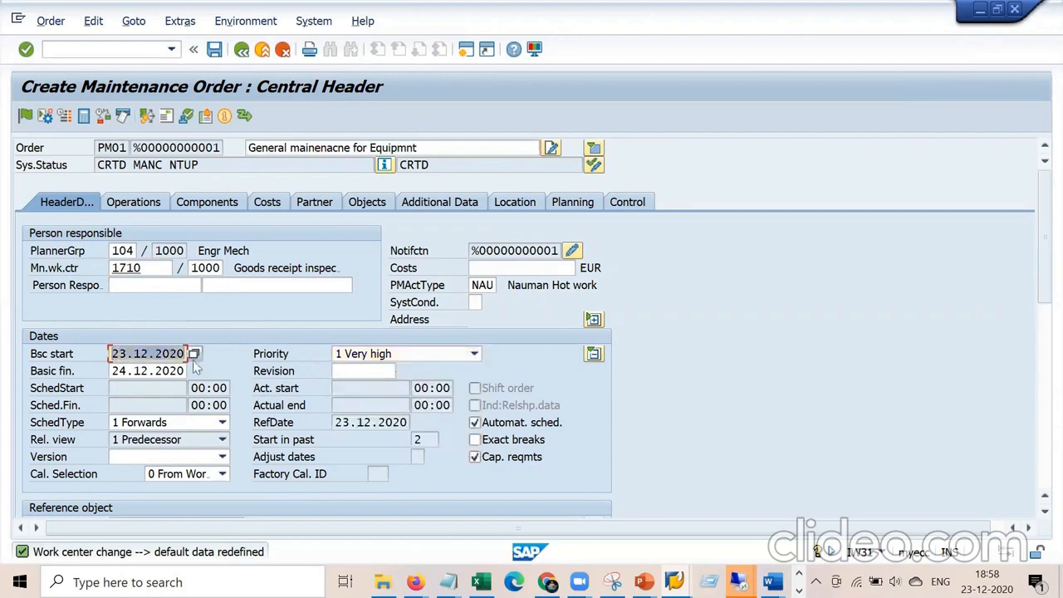
click(111, 371)
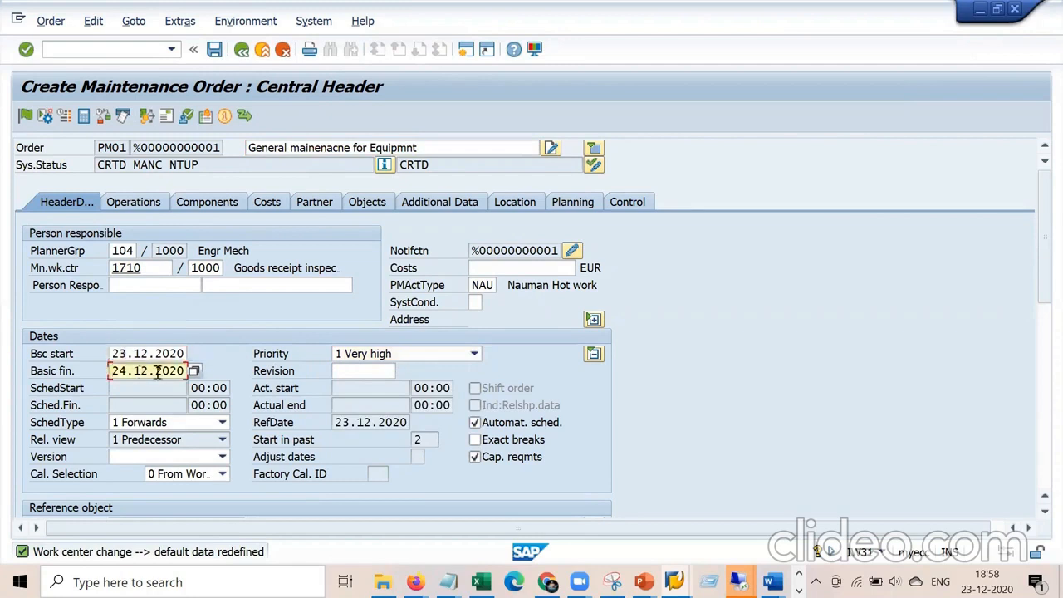
click(262, 359)
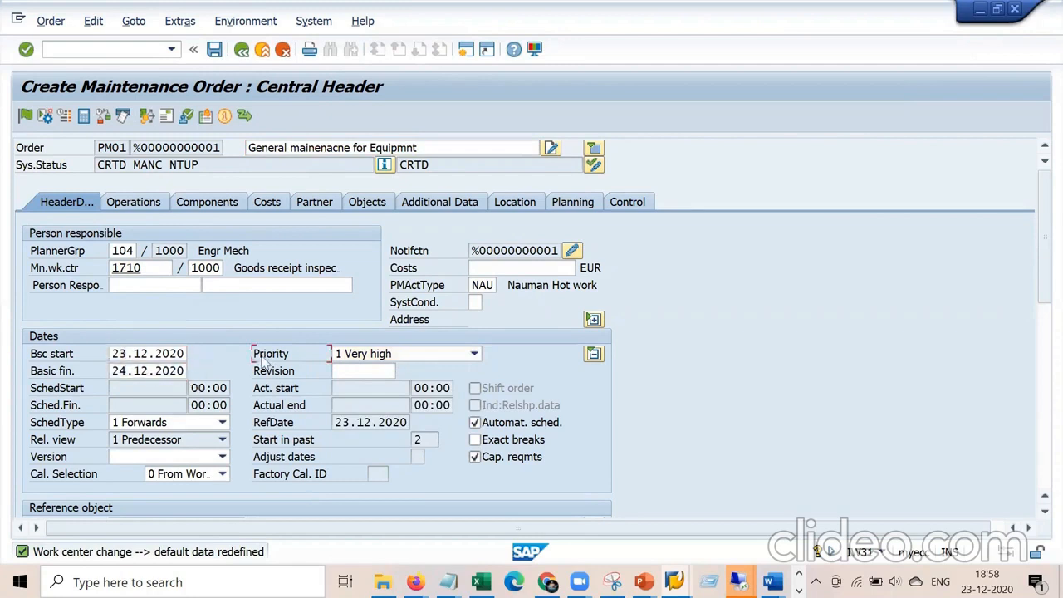
double_click(114, 357)
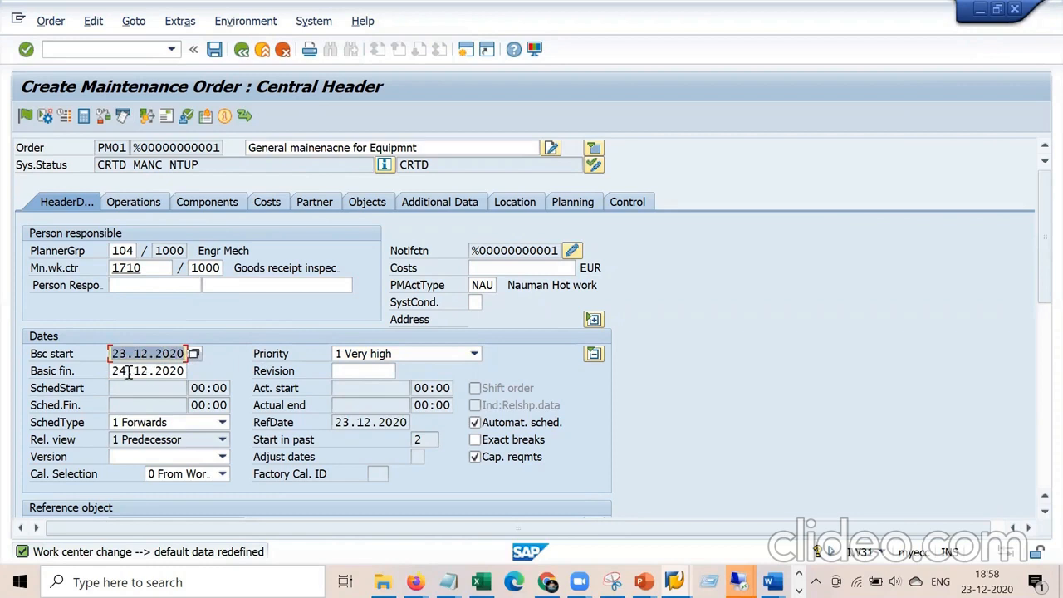
drag(114, 372, 184, 371)
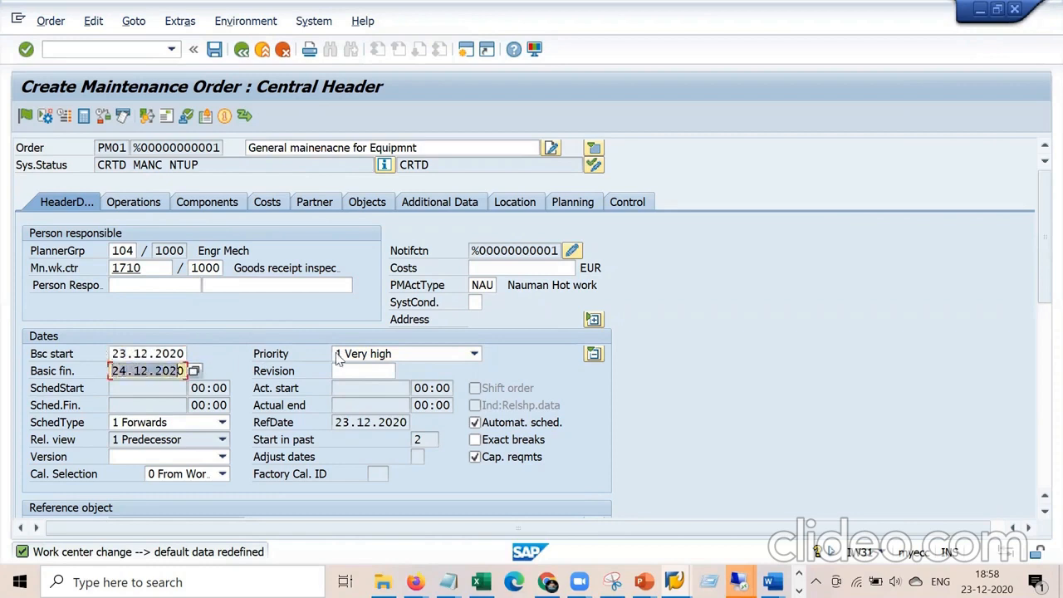
click(738, 582)
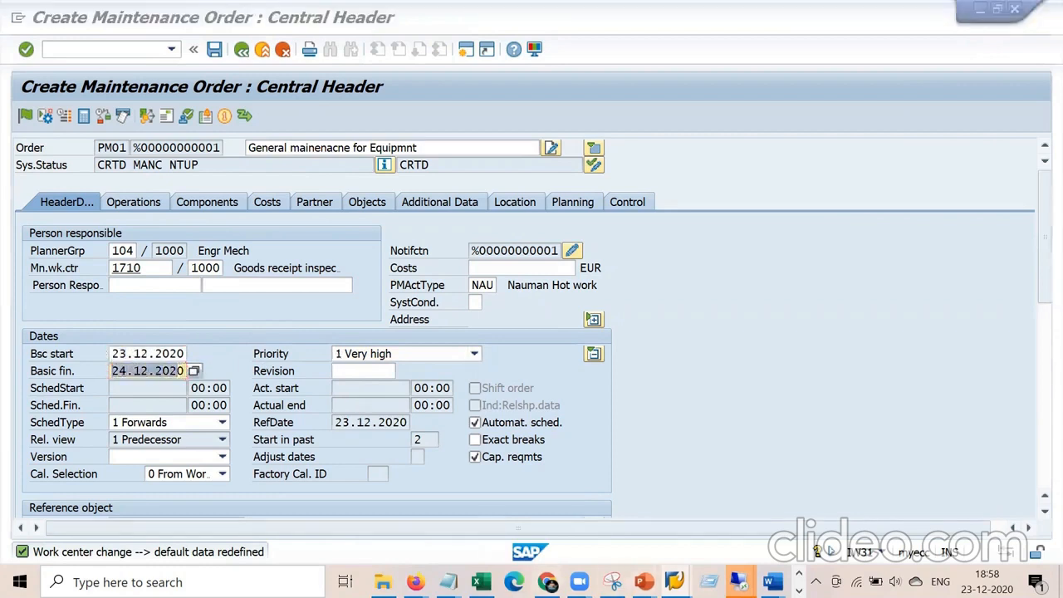
In the SPRO IMG tree, expand Maintenance and Service Orders > General Data to reach Define Priorities.
click(618, 519)
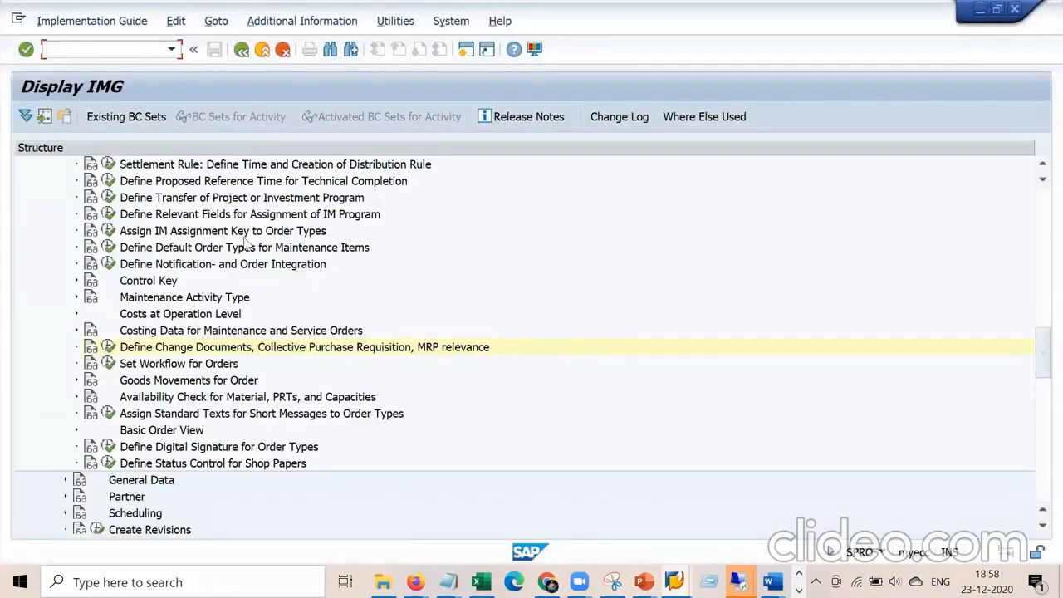
scroll(247, 268, up, 6)
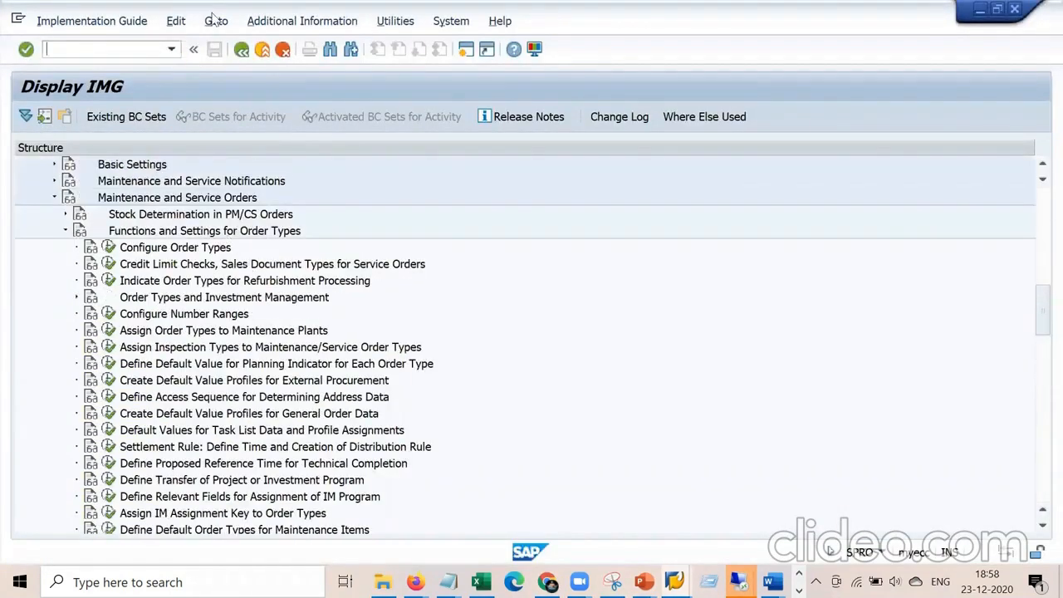
click(66, 231)
scroll(158, 299, up, 4)
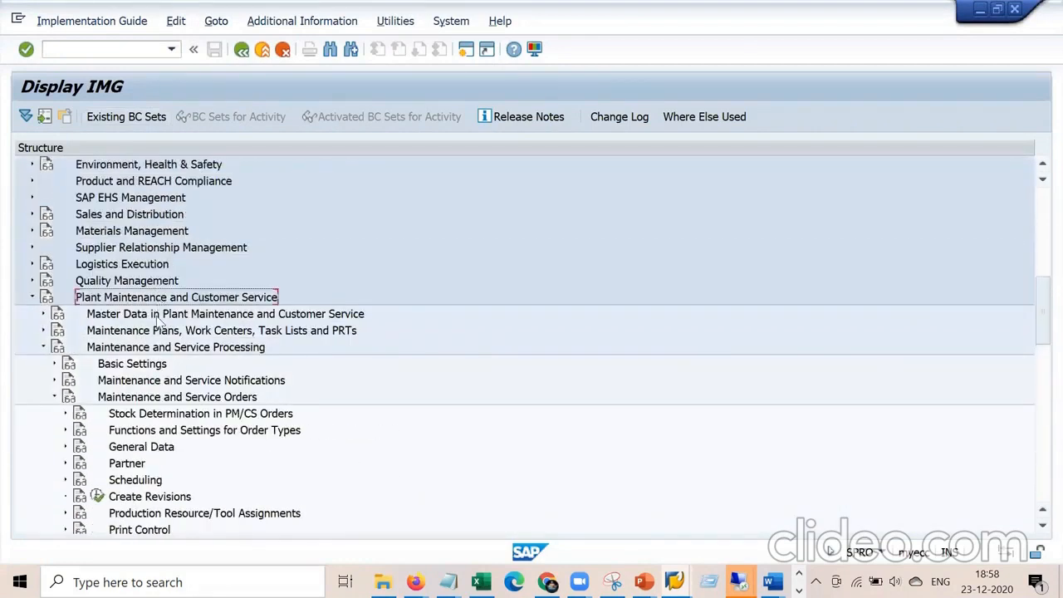
click(160, 349)
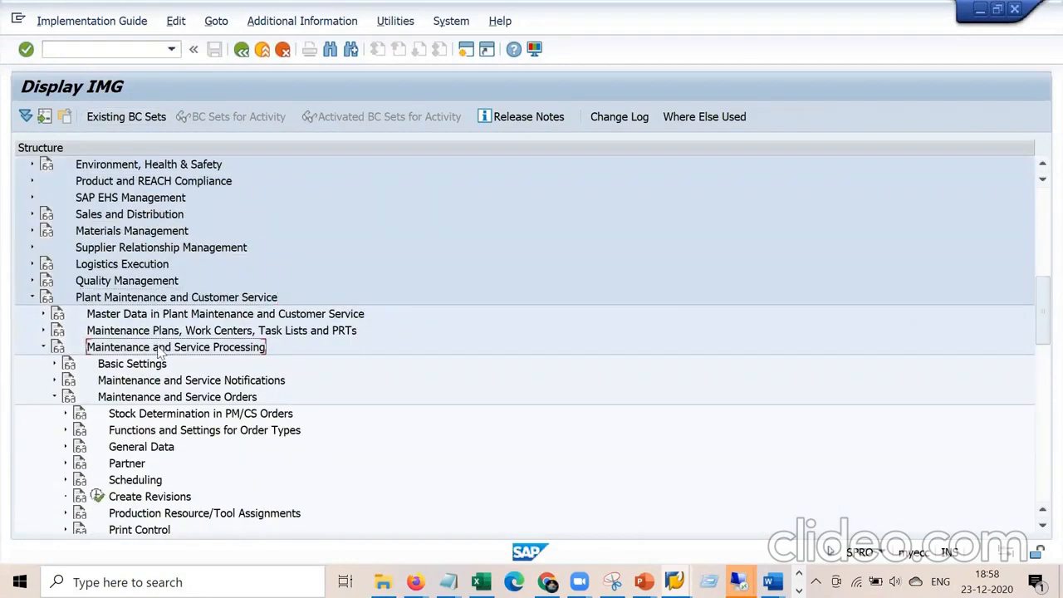
click(119, 401)
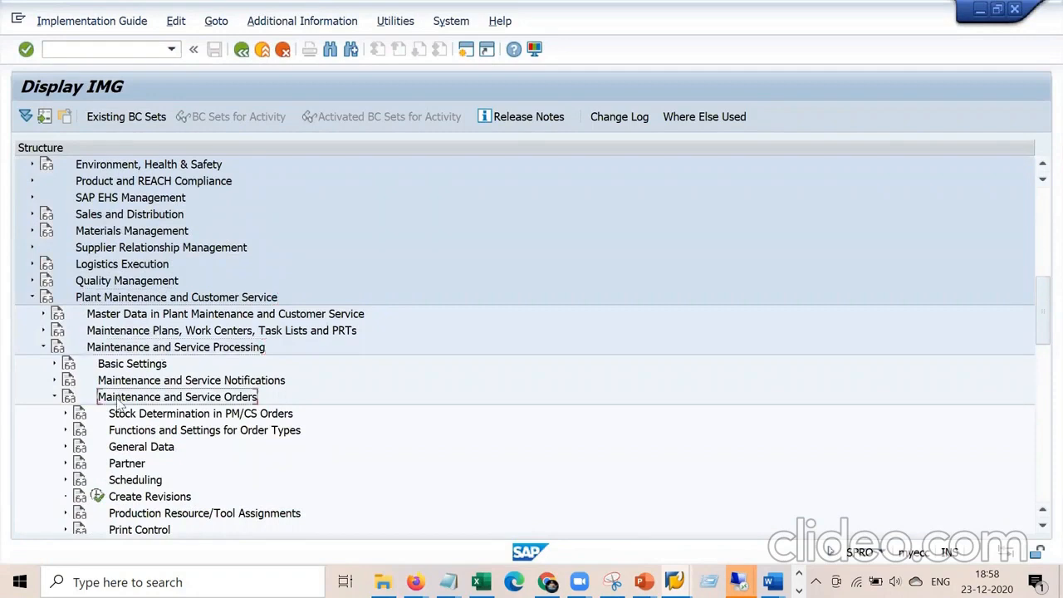
click(65, 447)
click(157, 449)
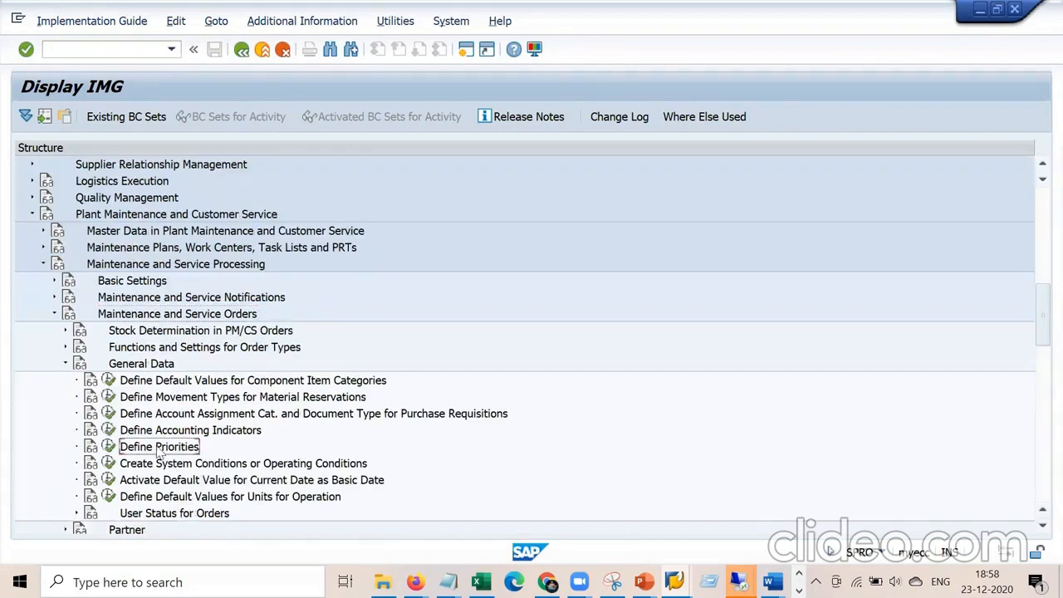
click(108, 447)
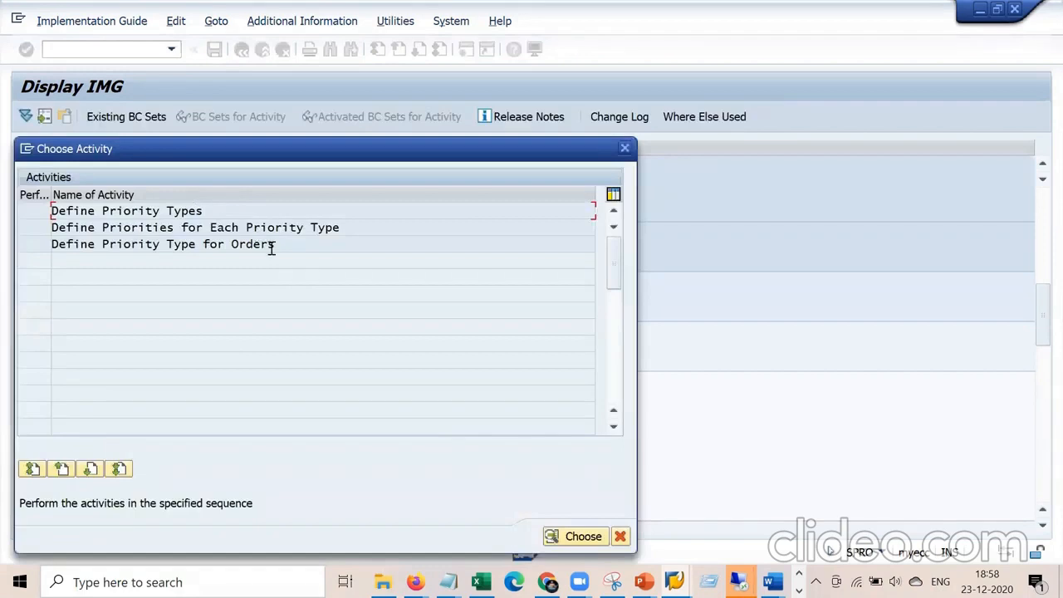
Review the 14-entry priority types table, noting type PM, and exit back to the activities.
double_click(191, 212)
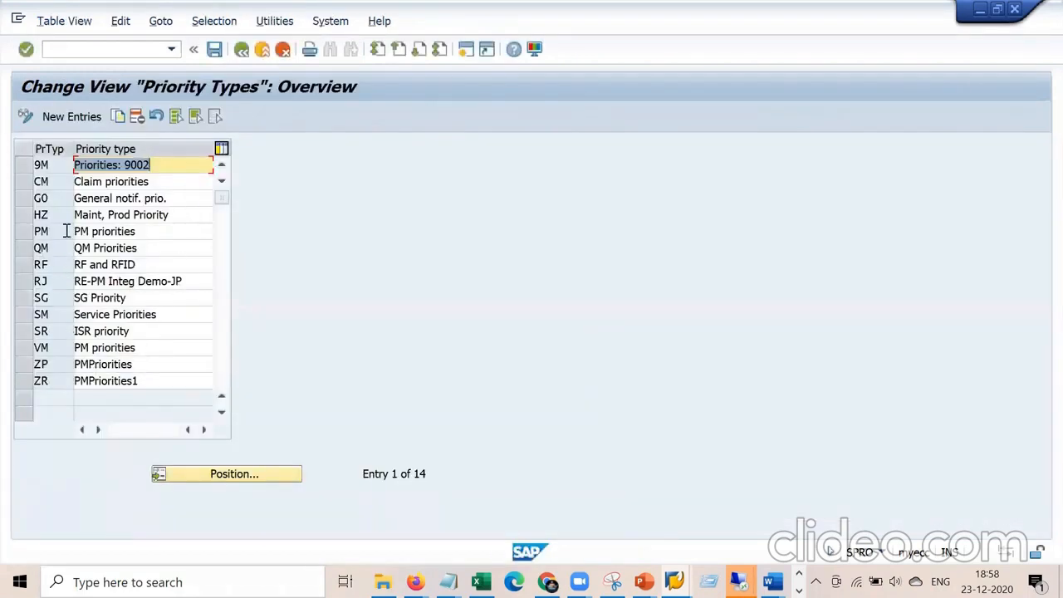
click(42, 231)
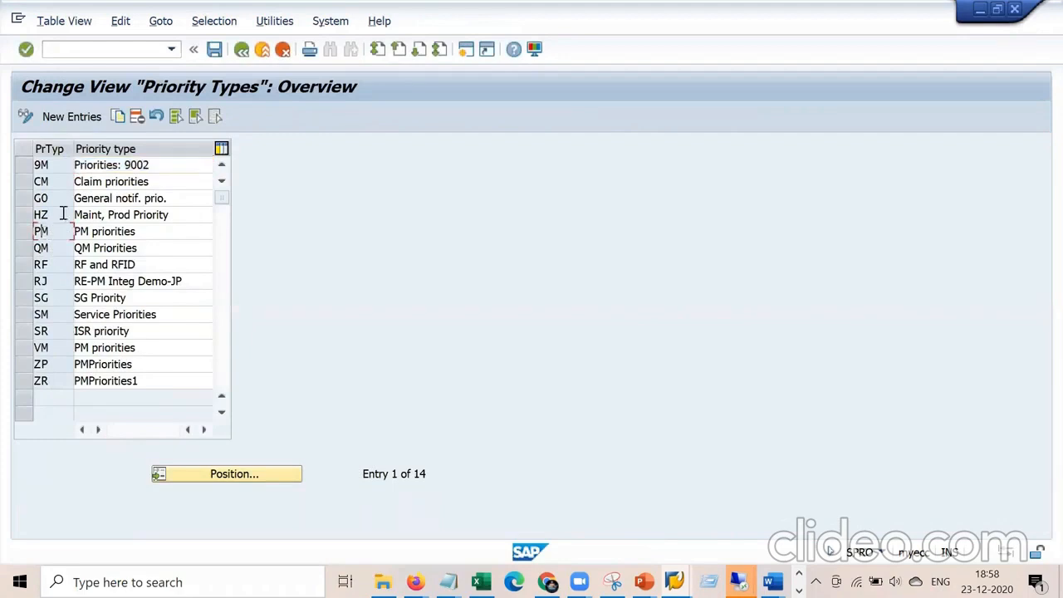
click(241, 50)
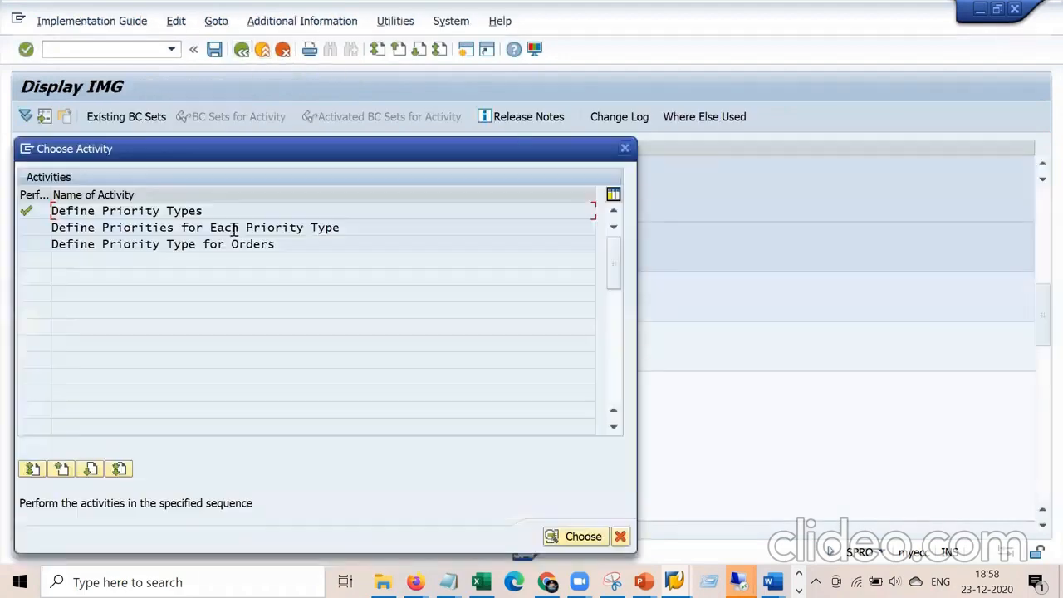
double_click(169, 227)
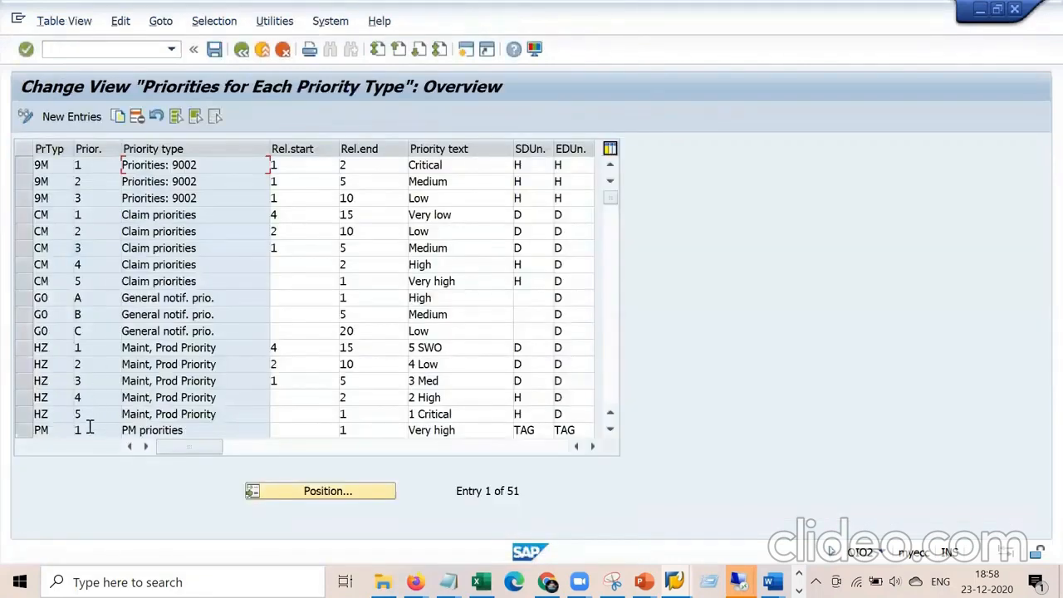
Inspect the PM priority rows' relative start and end values.
click(89, 427)
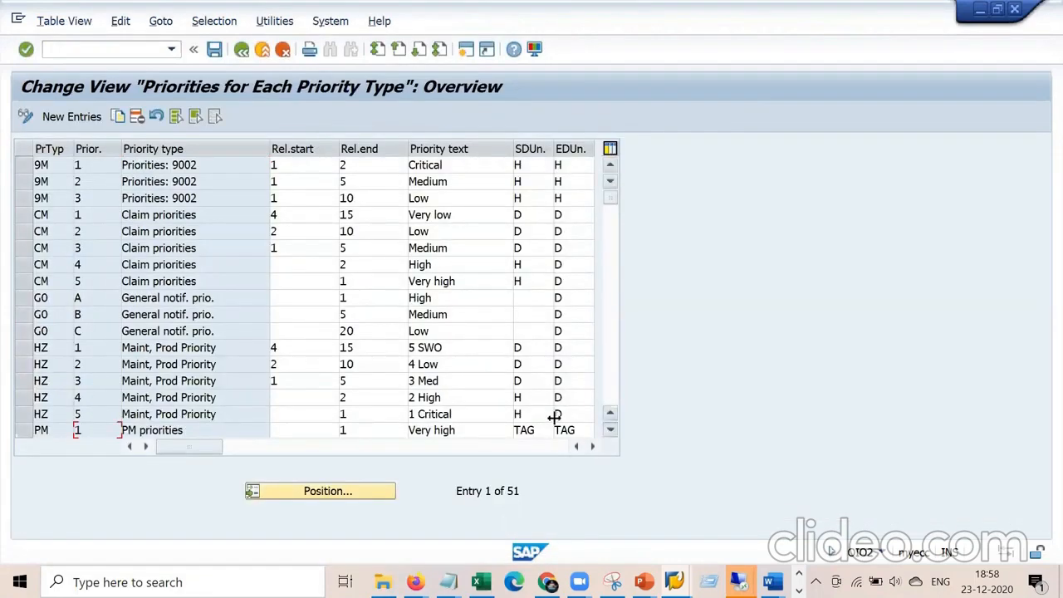
key(Down)
key(Down)
click(366, 399)
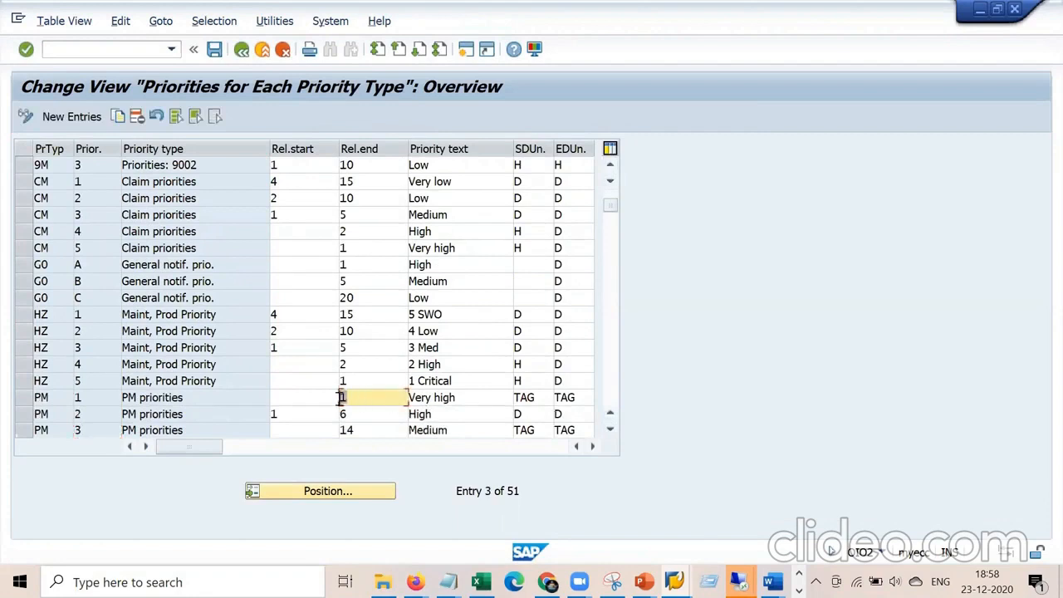
click(308, 399)
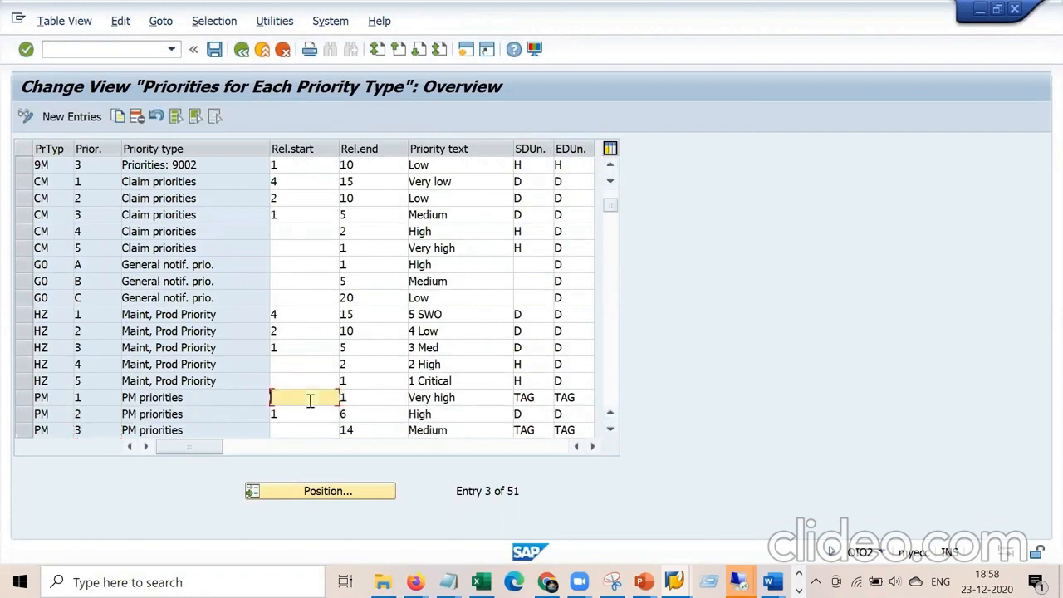
click(360, 400)
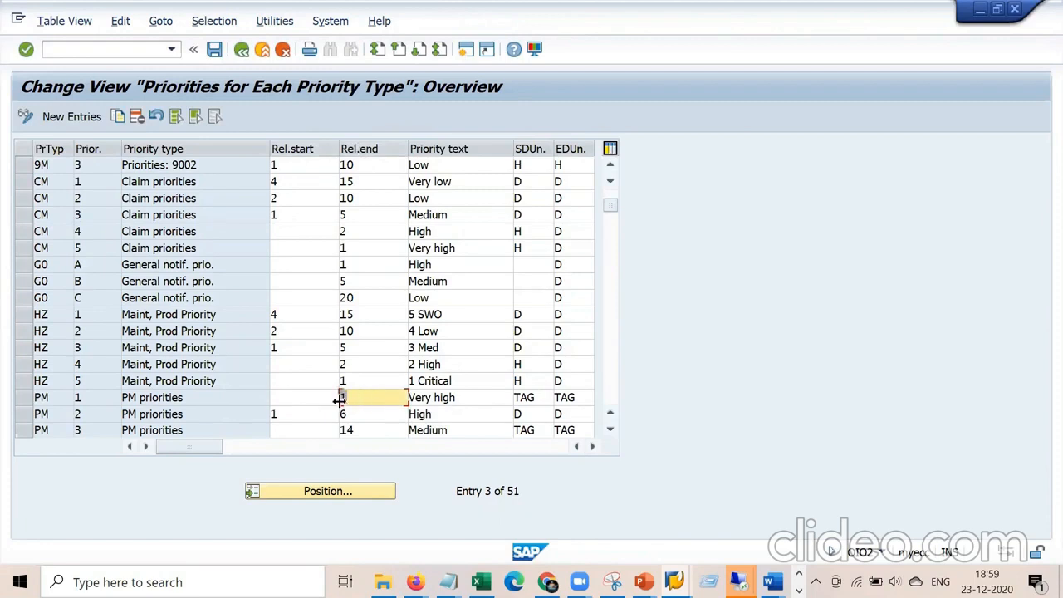
Check the maintenance order's basic start and finish dates, then return to the priorities table.
click(673, 581)
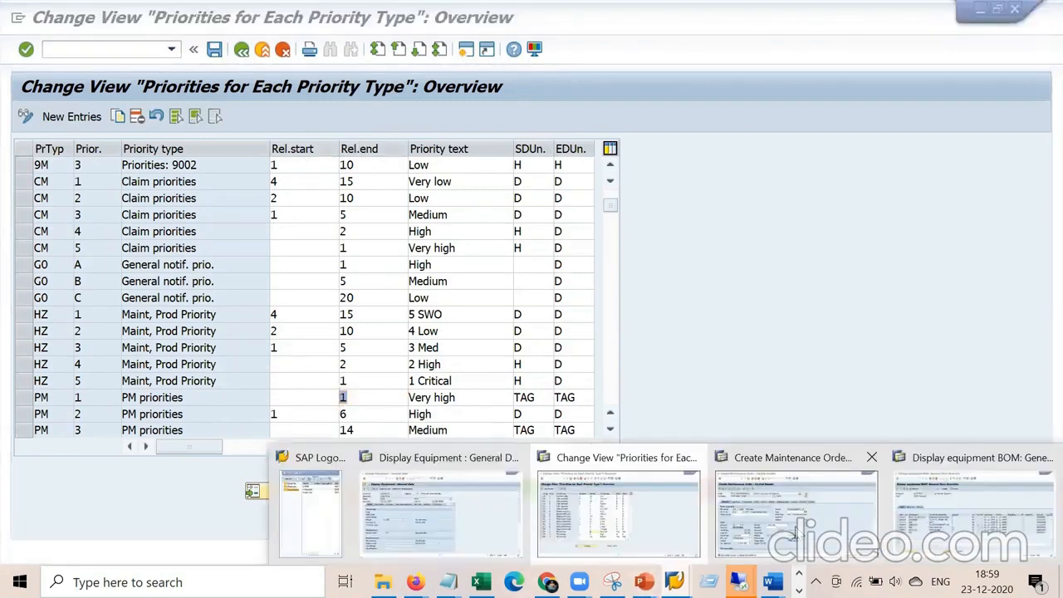
click(795, 523)
click(155, 357)
click(155, 374)
key(alt+Tab)
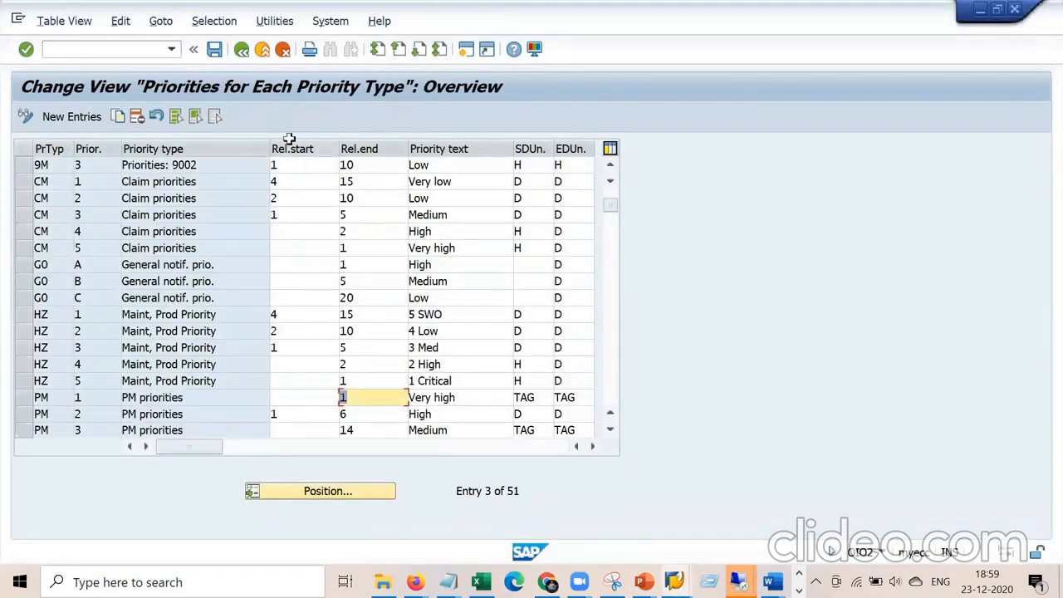
Exit the priorities table and open Define Priority Type for Orders.
click(260, 53)
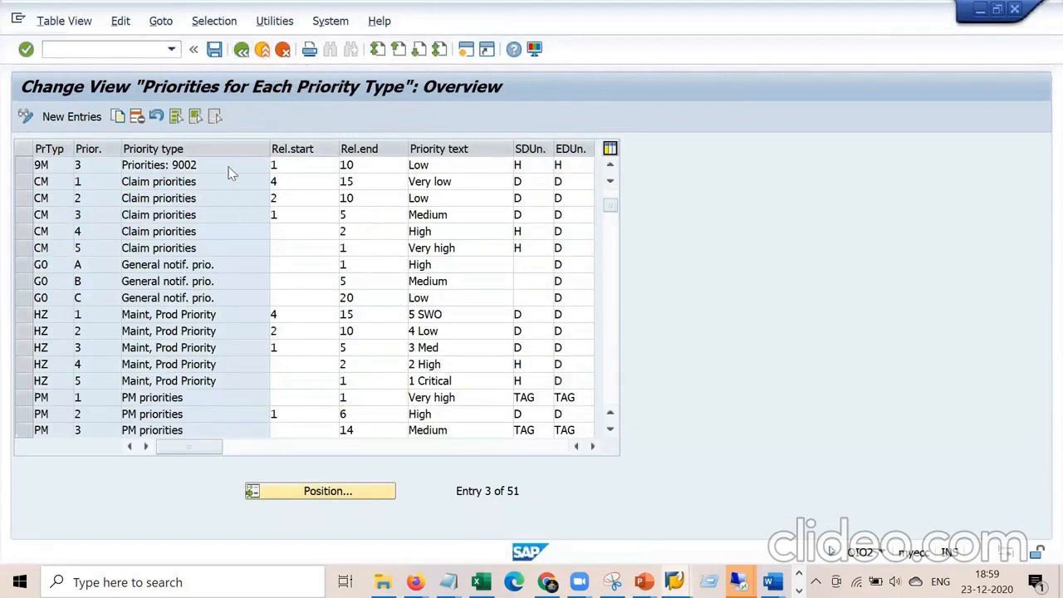
click(249, 245)
double_click(248, 244)
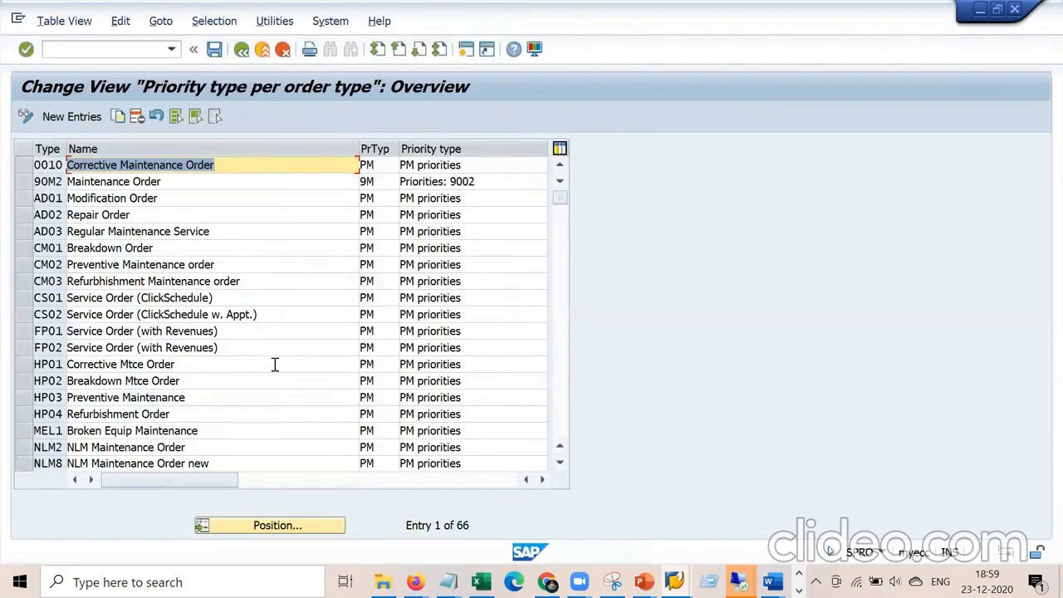
Jump the order-type table to PM01 and confirm its priority type is PM.
click(288, 532)
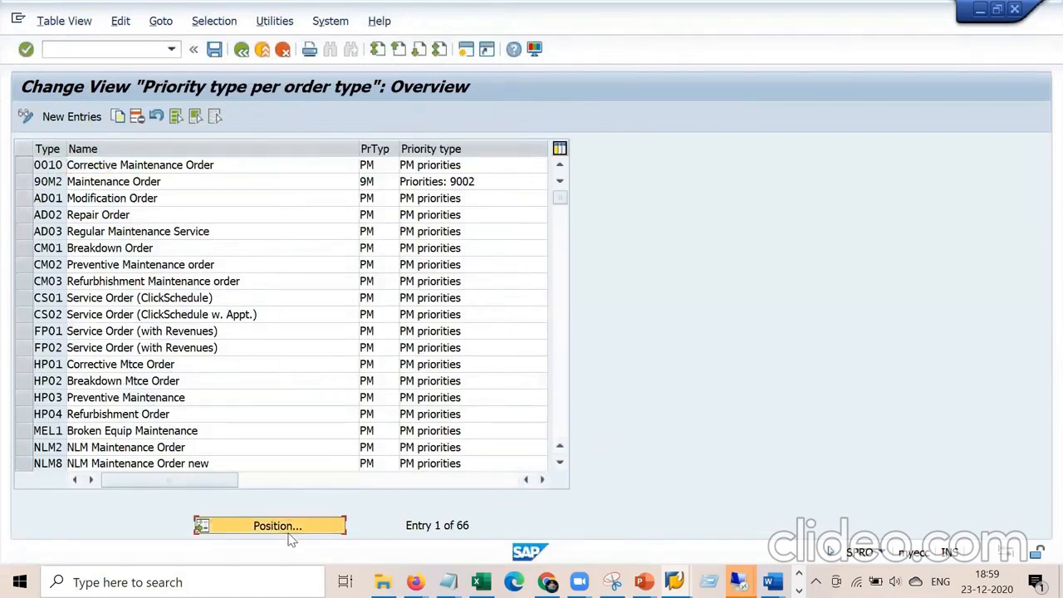
key(Down)
key(Down)
key(Down)
key(Down)
key(Down)
key(Down)
key(Down)
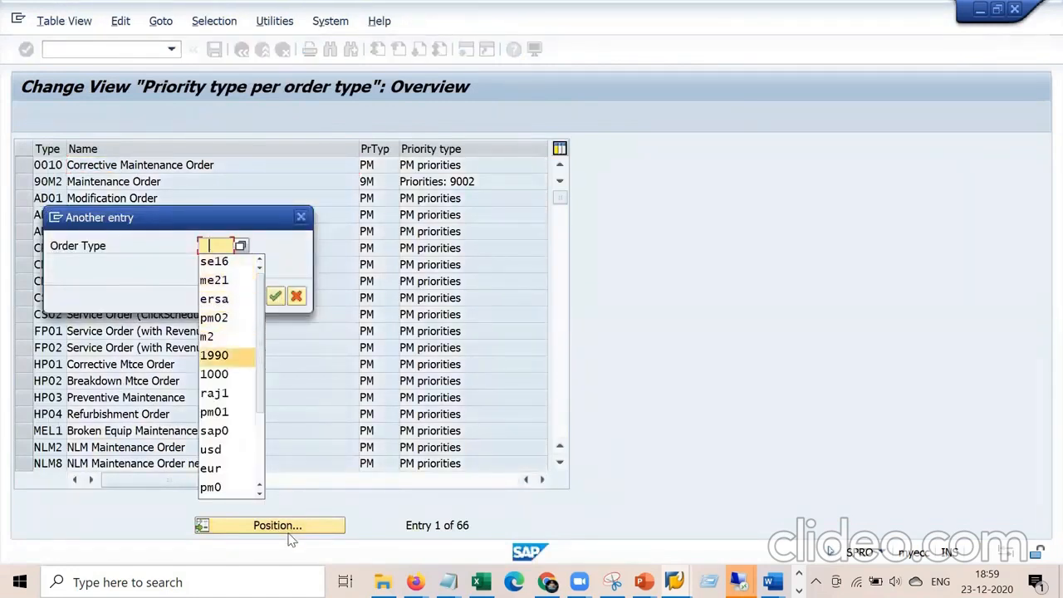
key(Down)
key(Down)
key(Down)
key(Return)
key(Return)
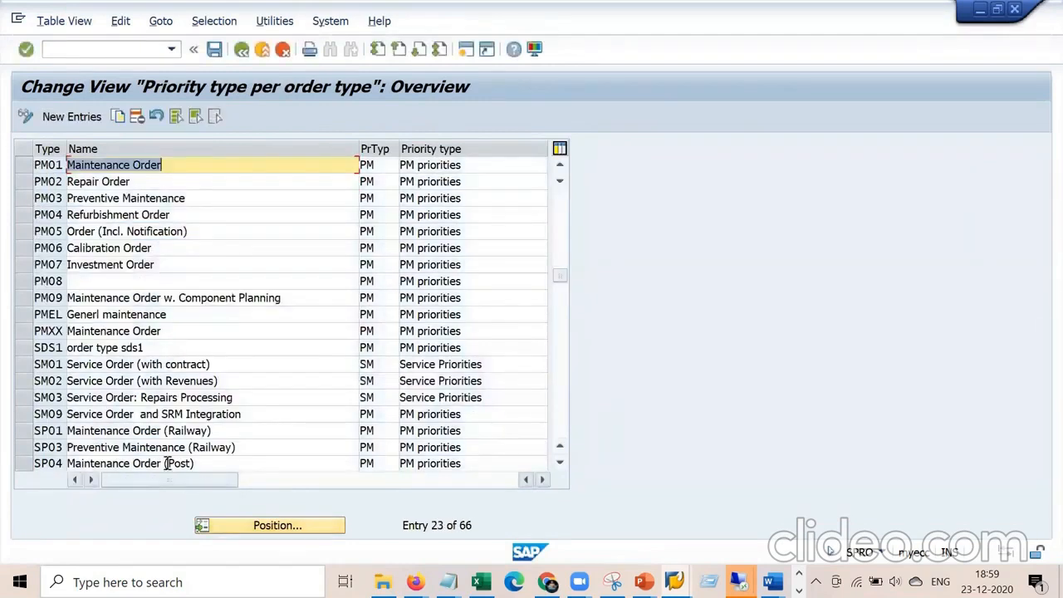
click(378, 165)
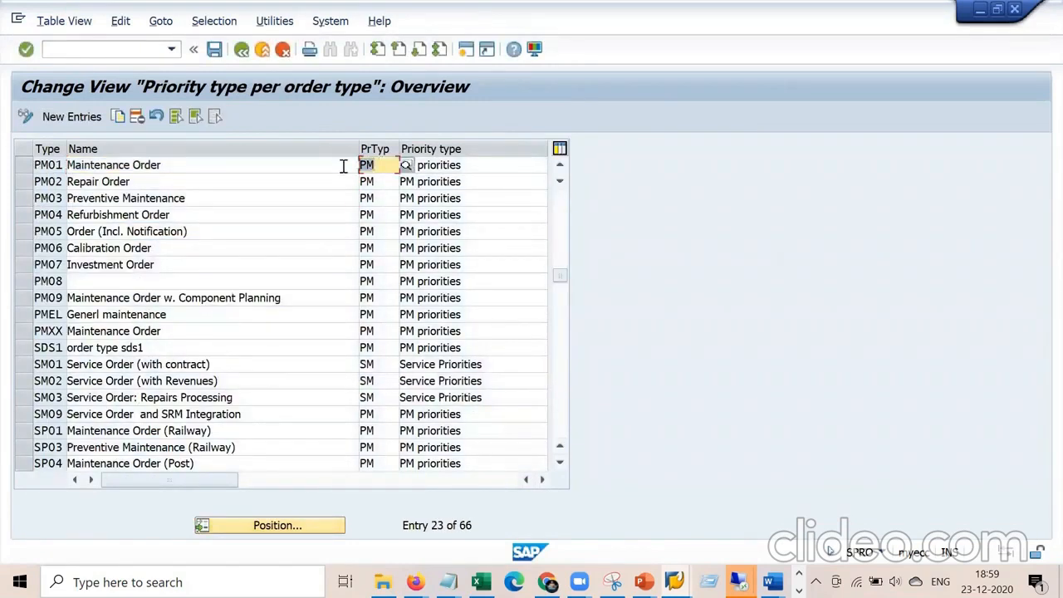
Exit the table, cancel the activity list and return to the maintenance order window.
click(242, 49)
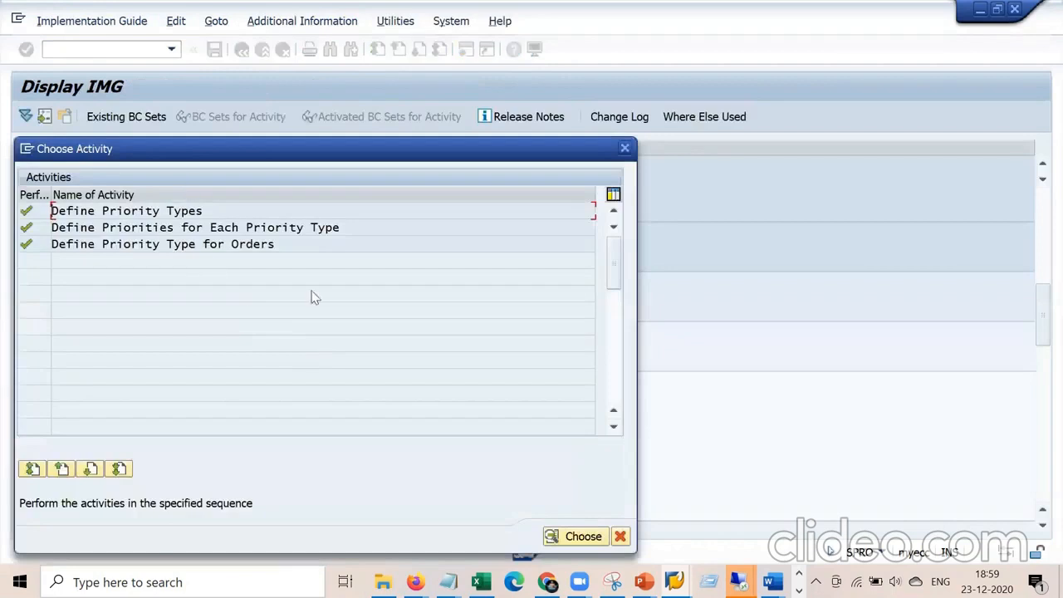
click(621, 536)
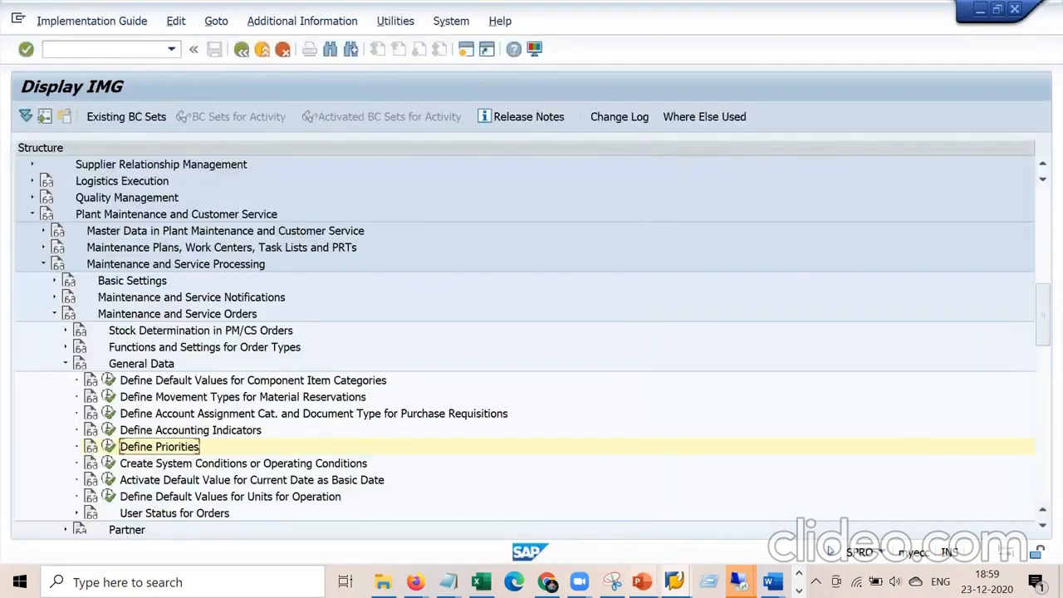
click(674, 581)
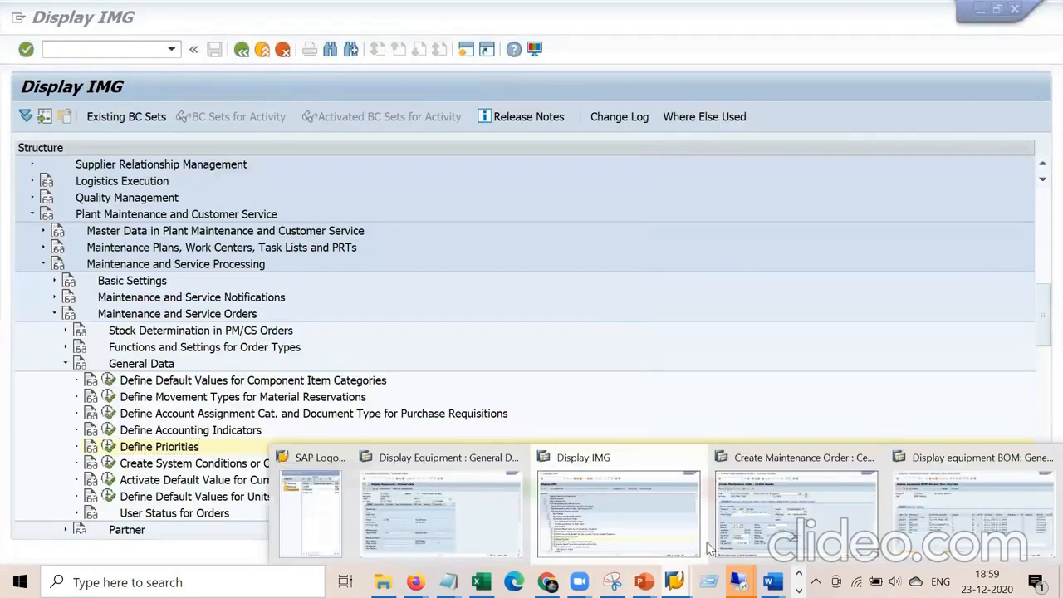
click(814, 508)
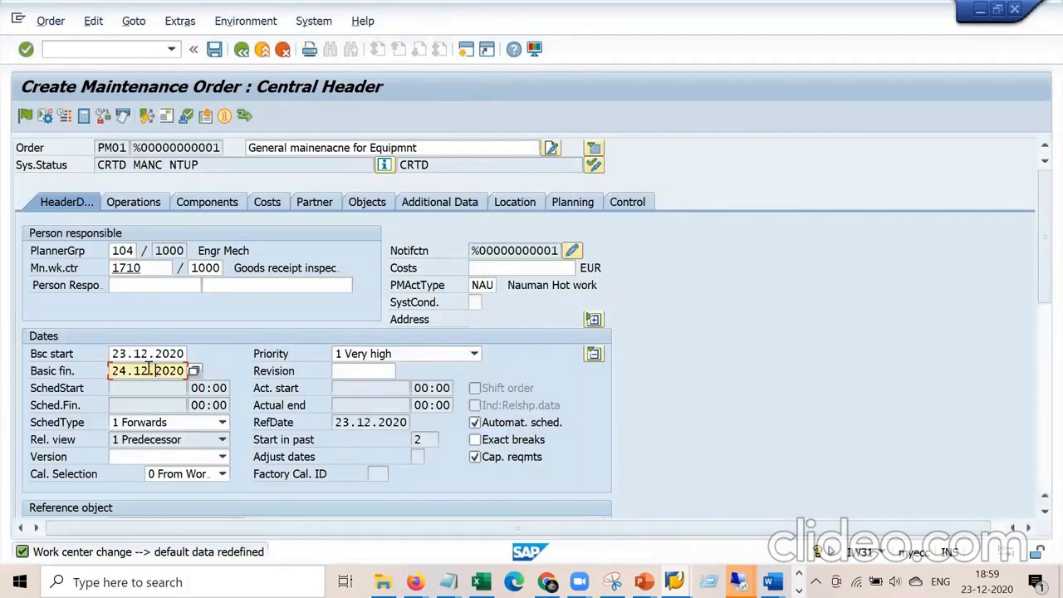
Change the PM01 order's priority from 1 Very high to 3 Medium and confirm it.
click(475, 355)
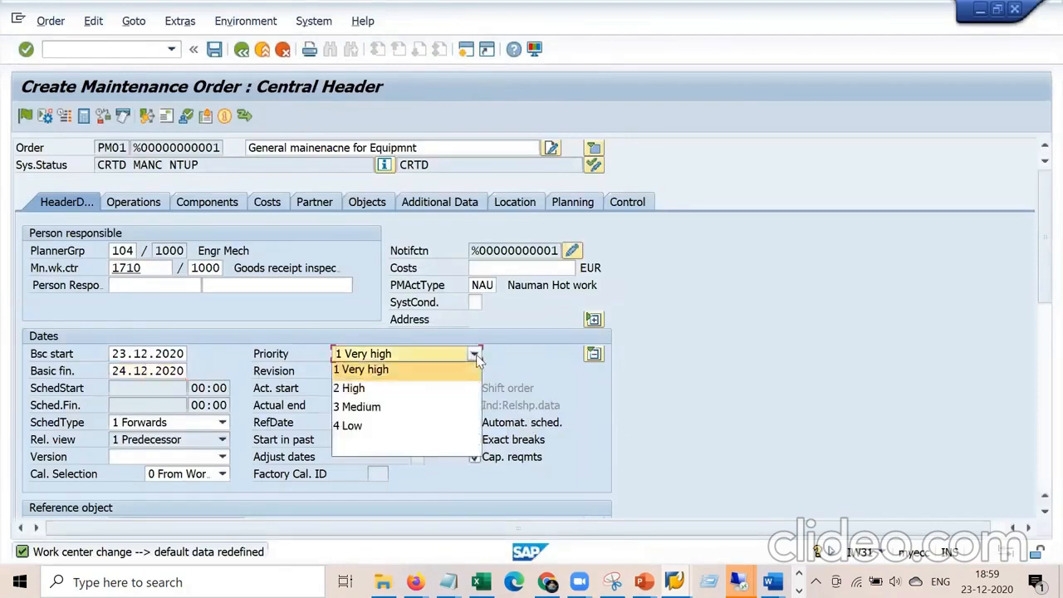
click(399, 408)
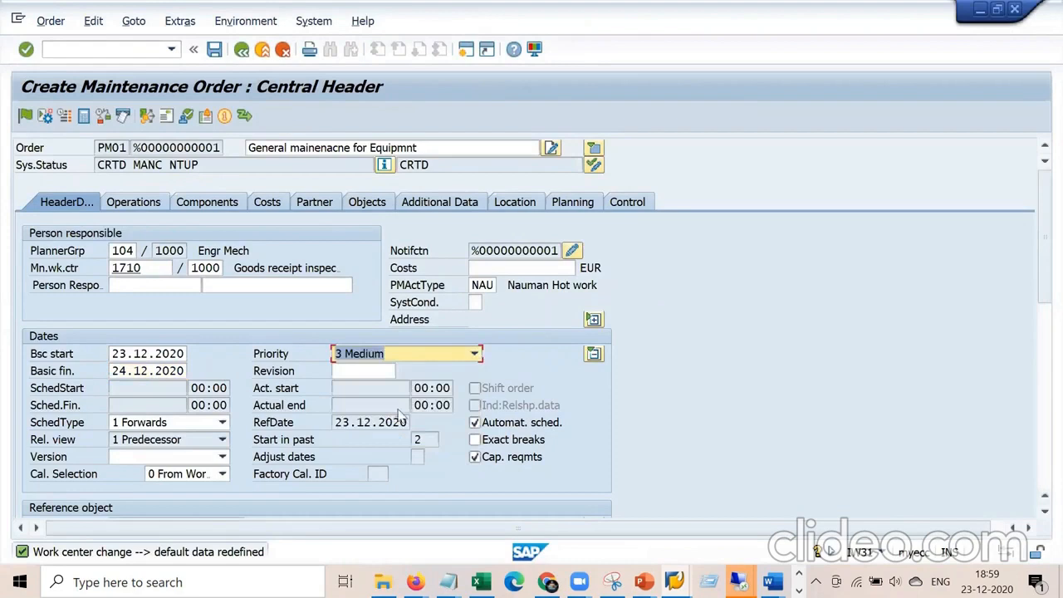
key(Return)
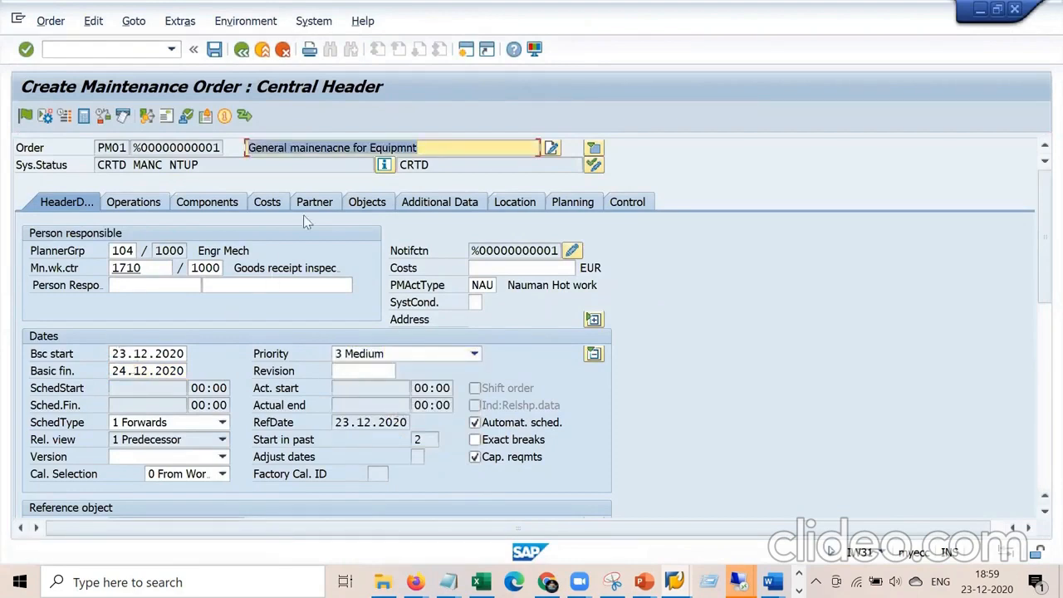
click(468, 49)
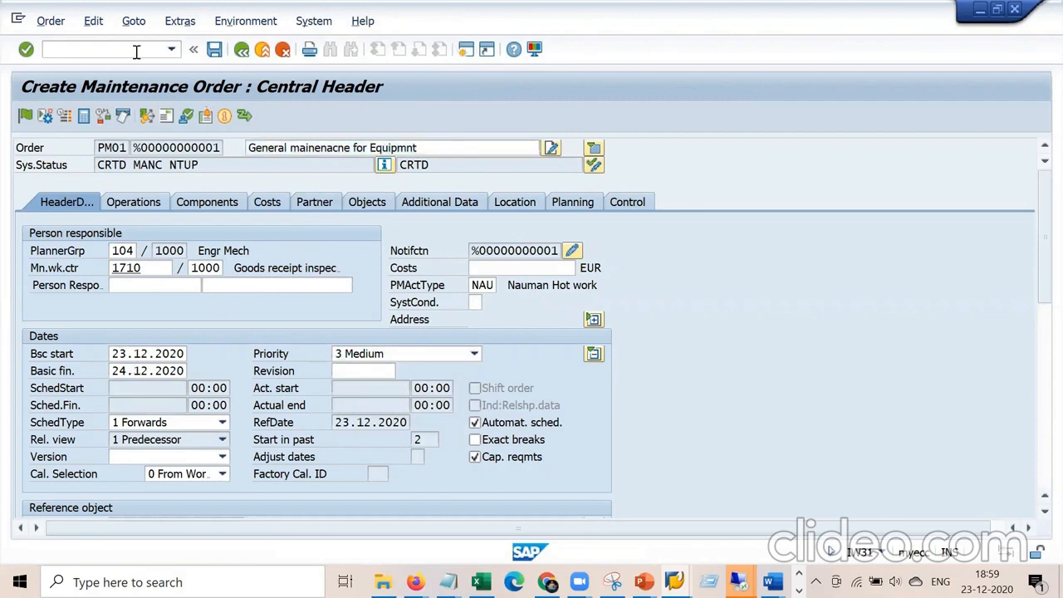
Create a PM01 maintenance order in IW31 for planning plant 1000.
text(iw31)
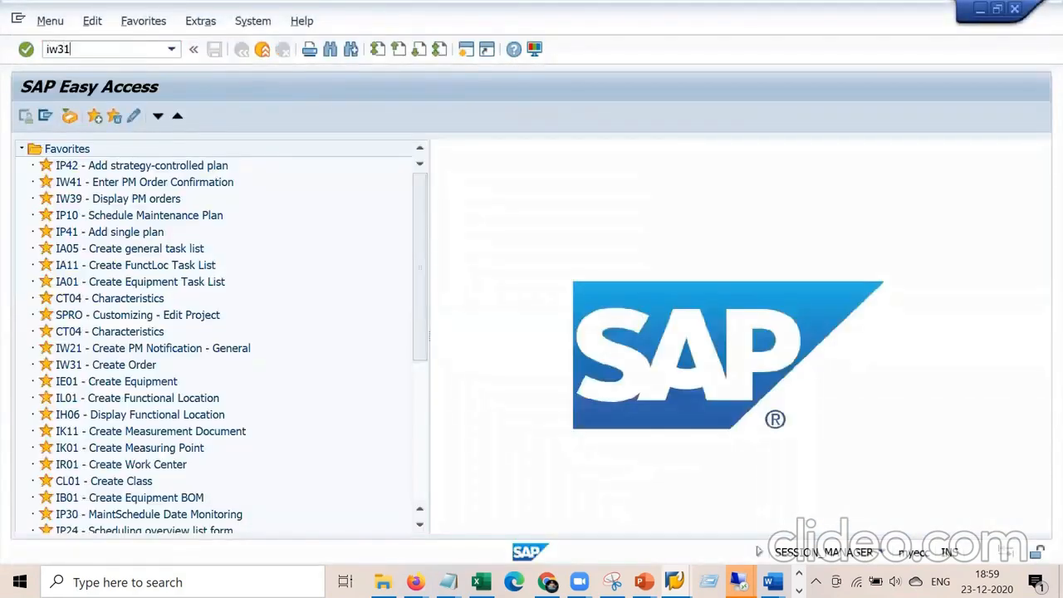
key(Return)
click(202, 199)
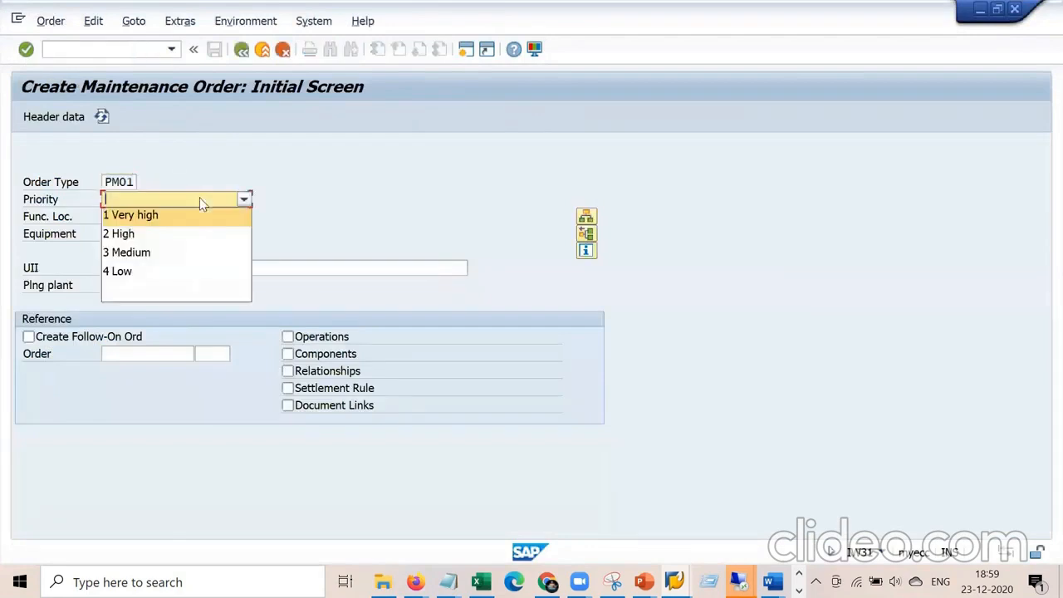
click(170, 273)
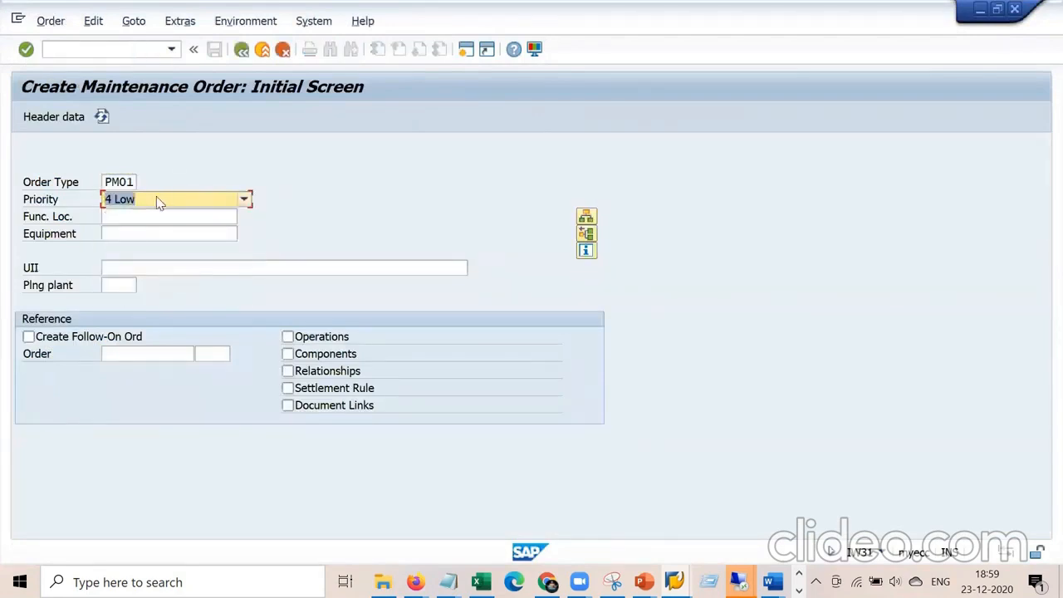
key(Return)
text(1000)
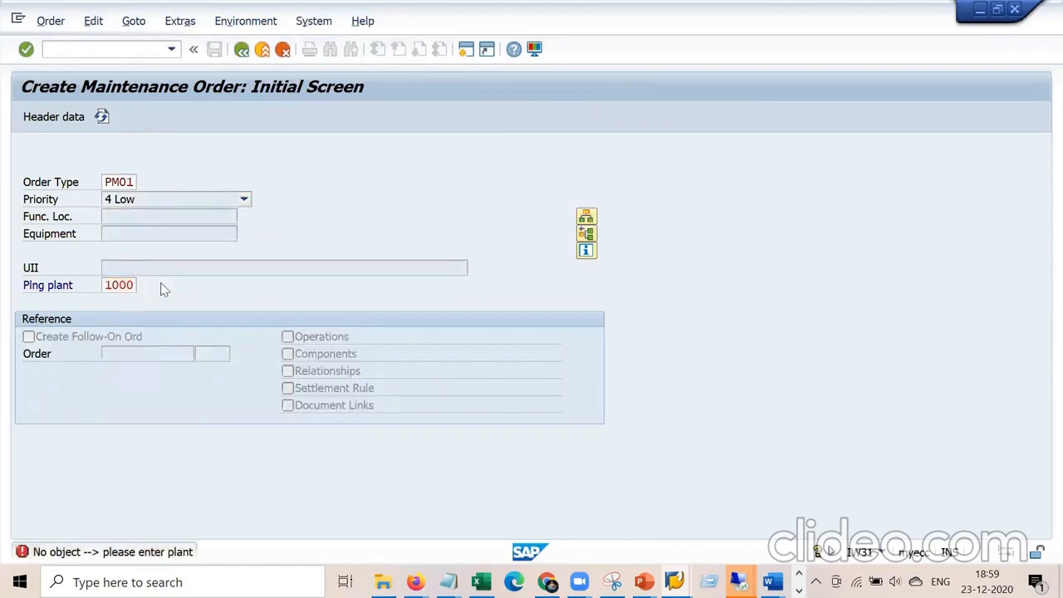
key(Return)
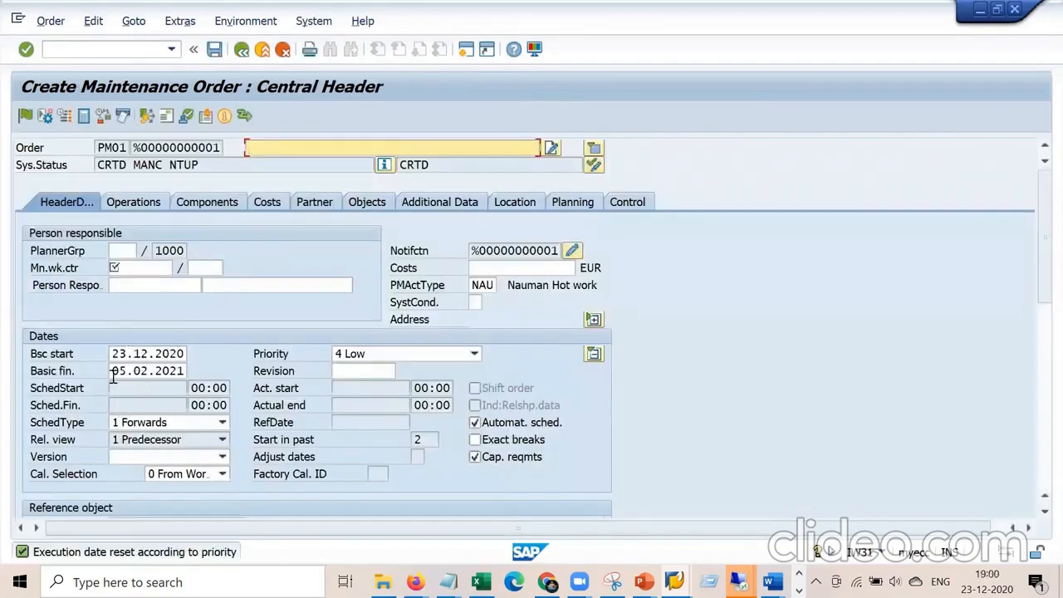
Set the new order's header priority to 4 Low.
key(alt+Tab)
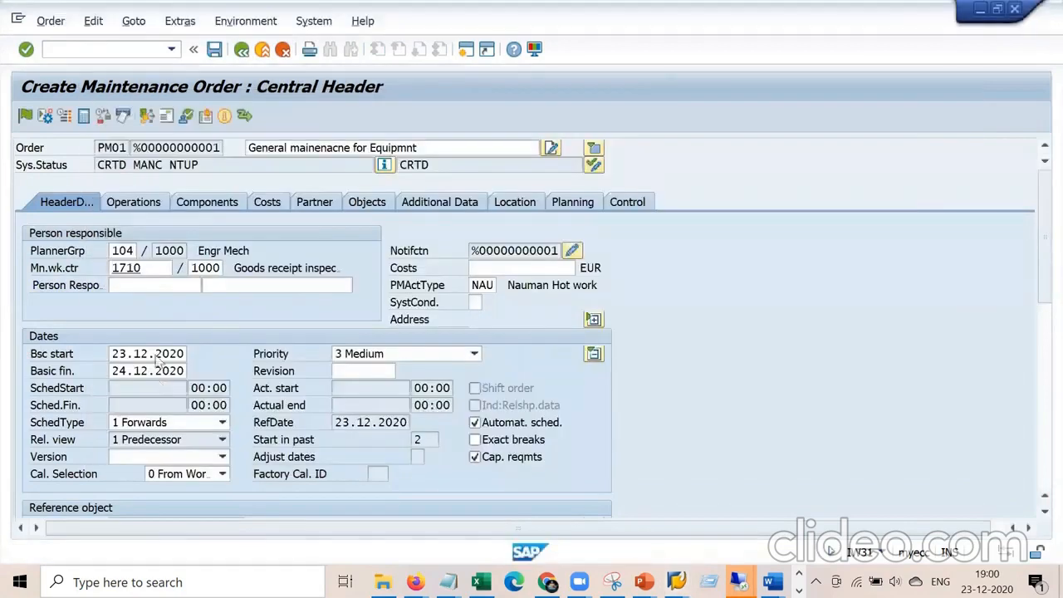
click(419, 353)
click(379, 425)
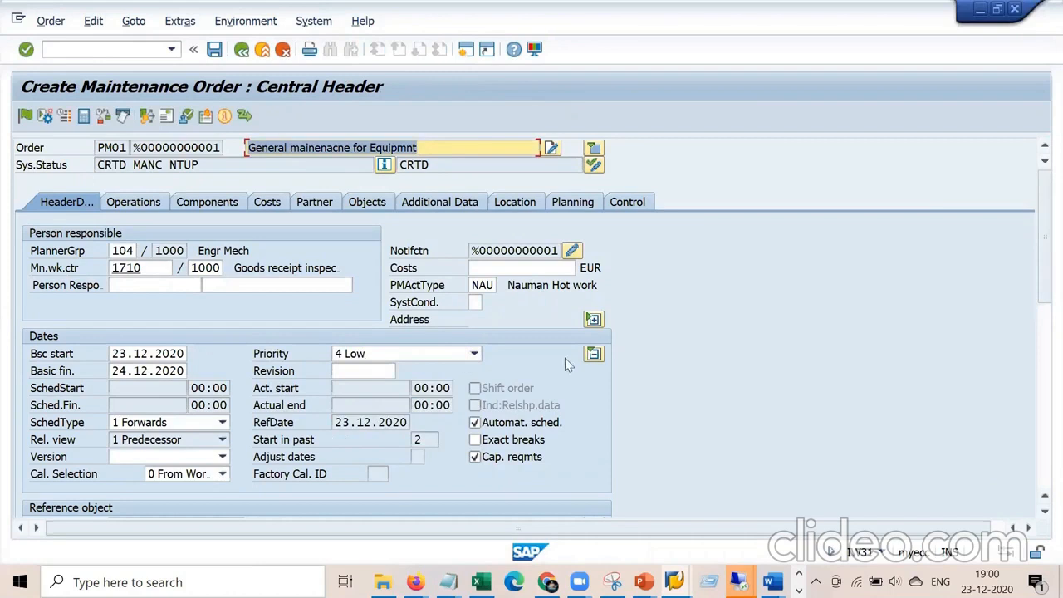
click(594, 356)
Check equipment 10007788 and move to empty operation row 0020.
scroll(730, 356, down, 5)
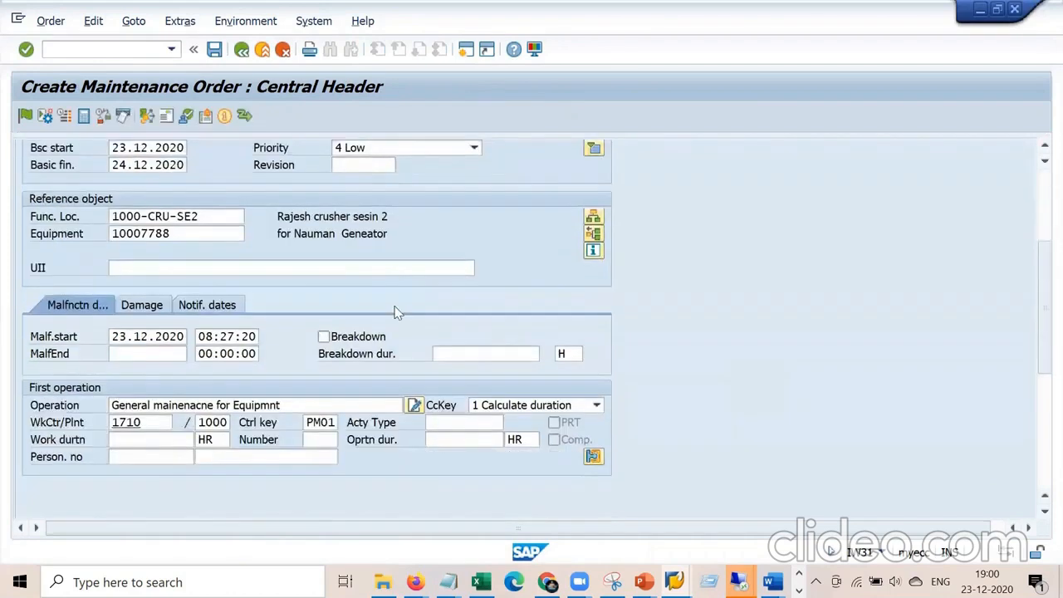
drag(199, 232, 91, 238)
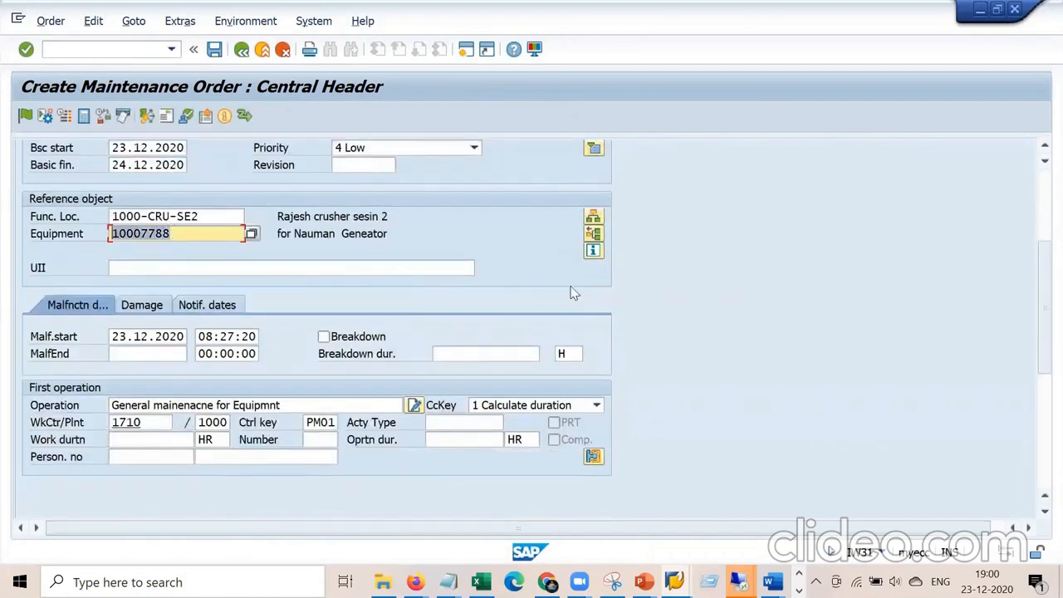
scroll(572, 299, up, 5)
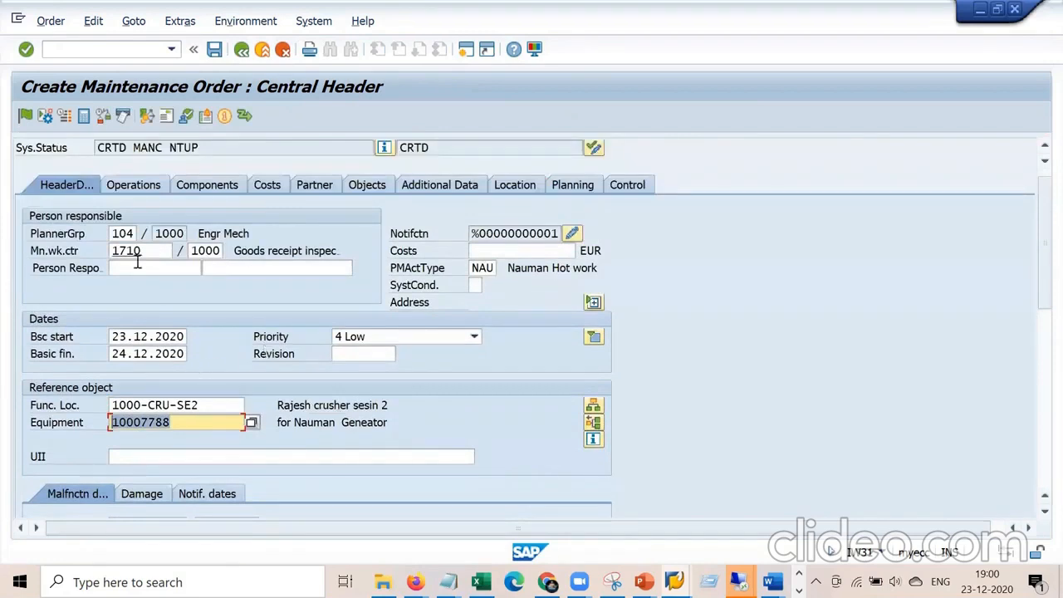
click(135, 186)
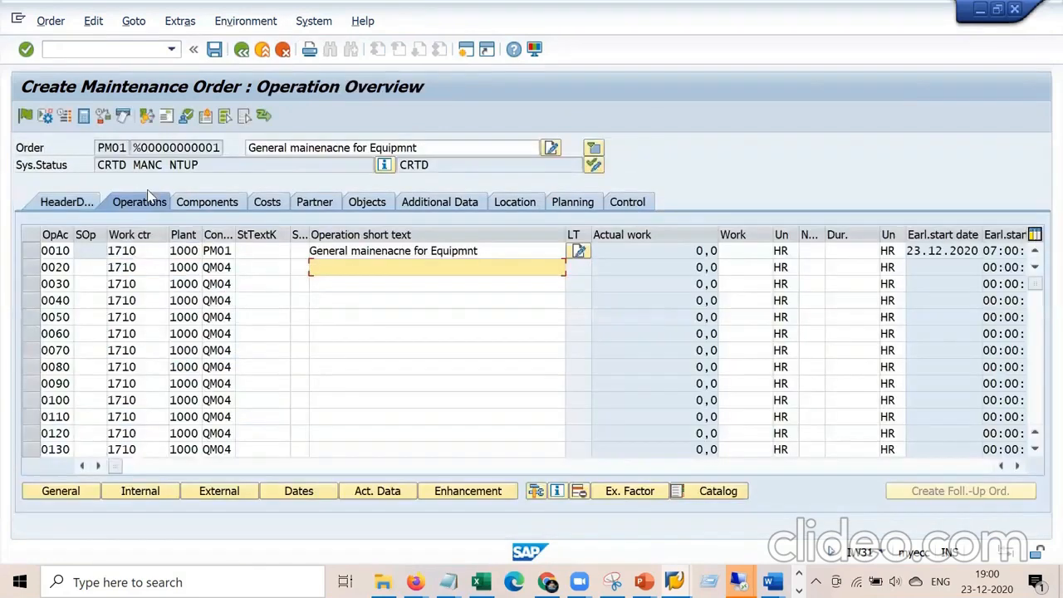
drag(489, 249, 332, 257)
click(343, 263)
Add operations 'Bearing check' as 0020 and 'Lube oil chekc' as 0030.
text(Near)
key(BackSpace)
key(BackSpace)
key(BackSpace)
key(BackSpace)
text(NE)
key(BackSpace)
key(BackSpace)
text(Be)
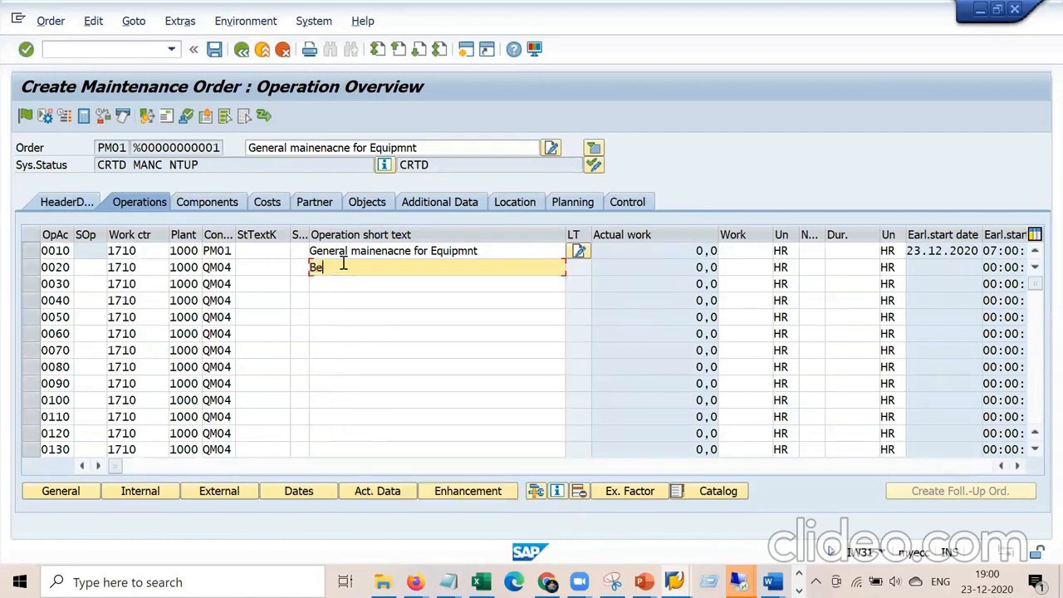
text(aring check)
key(Down)
text(Lube oil chekc)
key(Return)
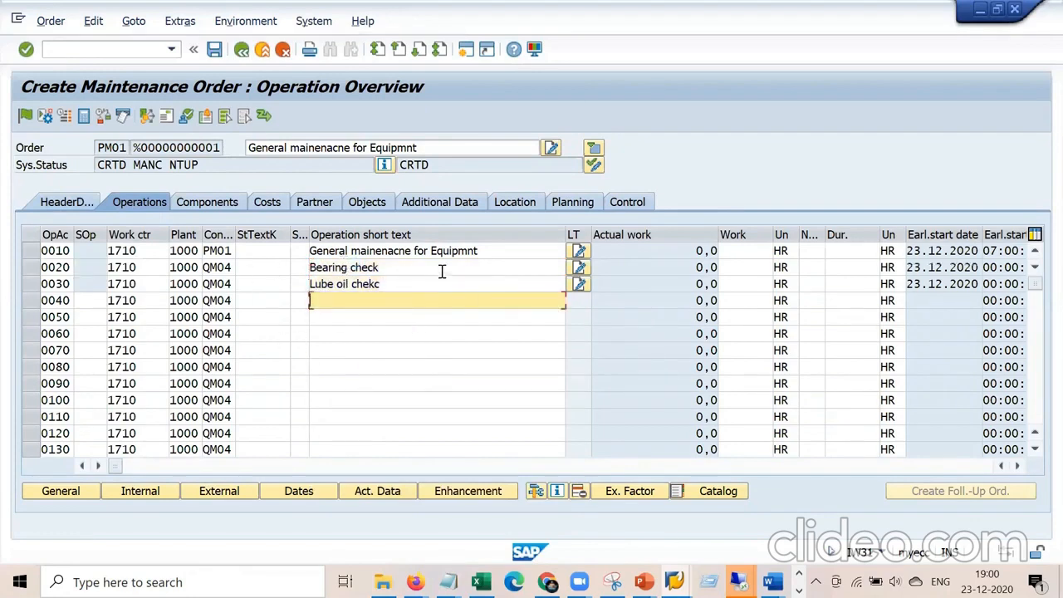
click(523, 250)
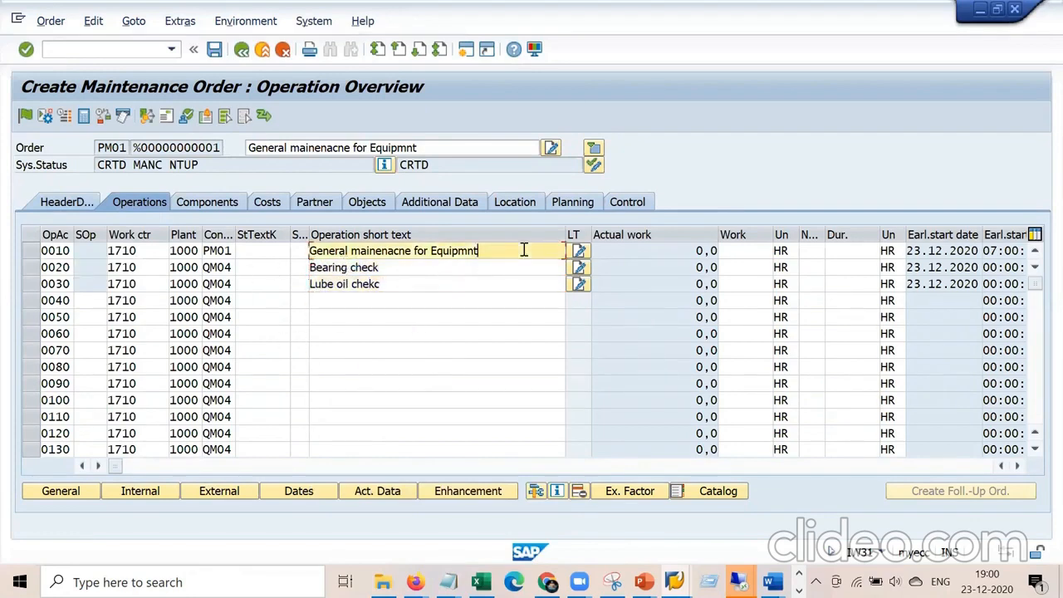
Give operation 0010 2 capacities and a 2-hour duration.
click(809, 250)
text(2)
key(Tab)
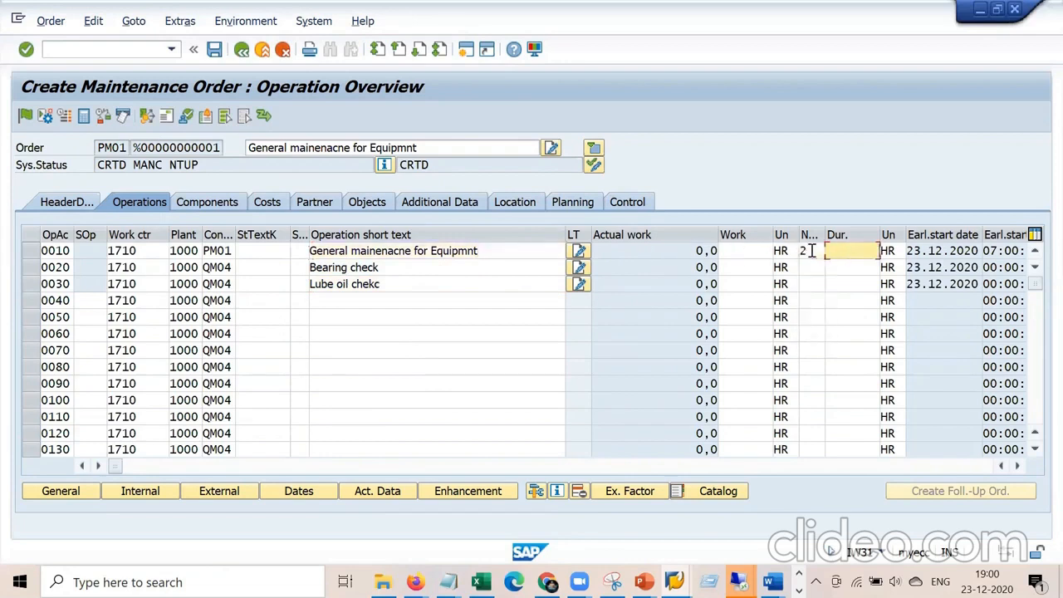
text(2)
key(Return)
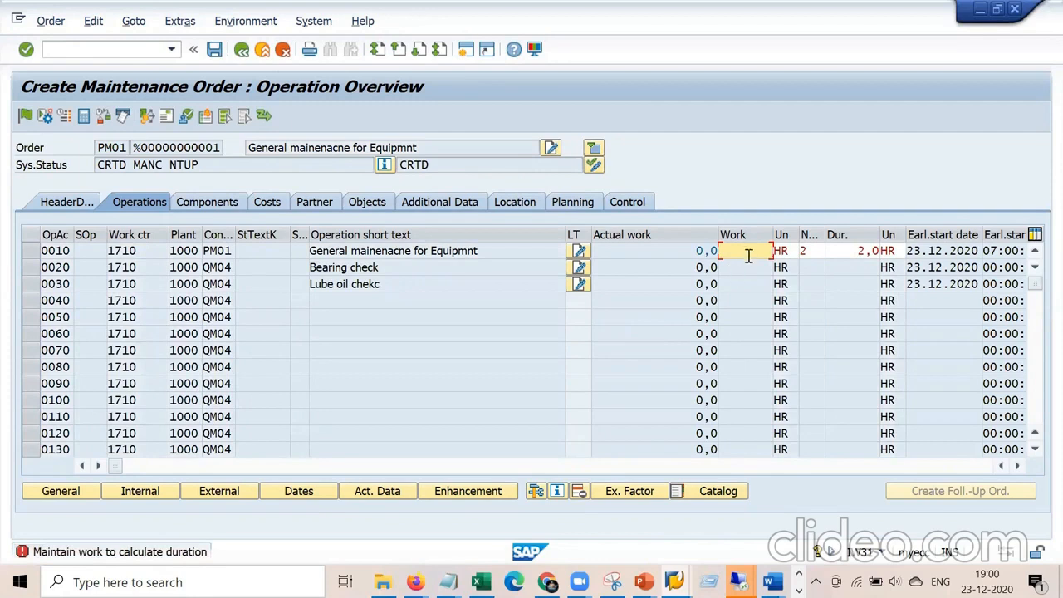
click(1017, 466)
click(1018, 466)
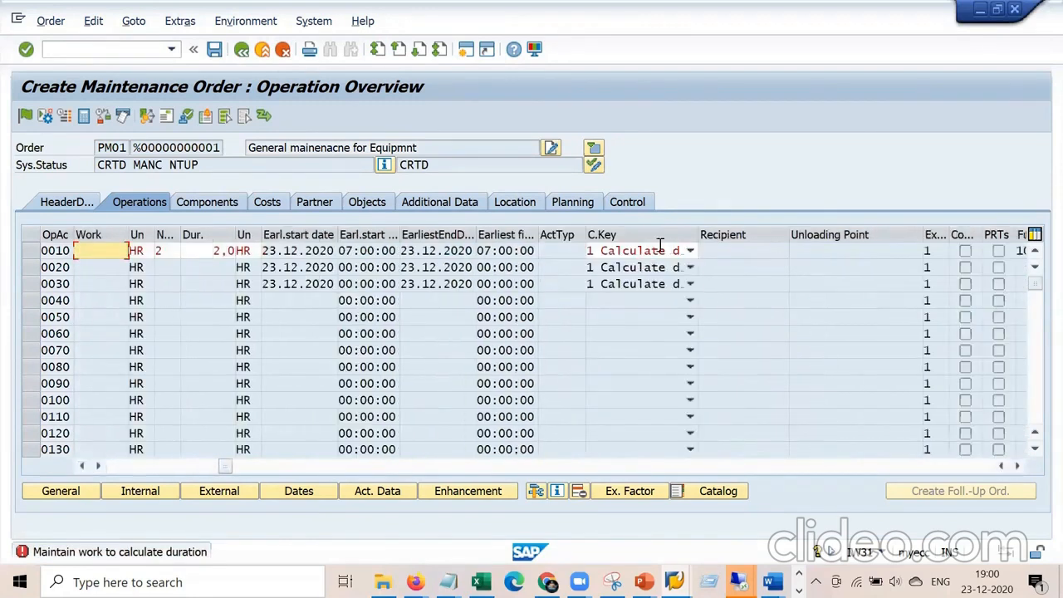
Set operation 0010's calculation key to 2 Calculate work, giving 4,0 HR, then view costs.
click(690, 250)
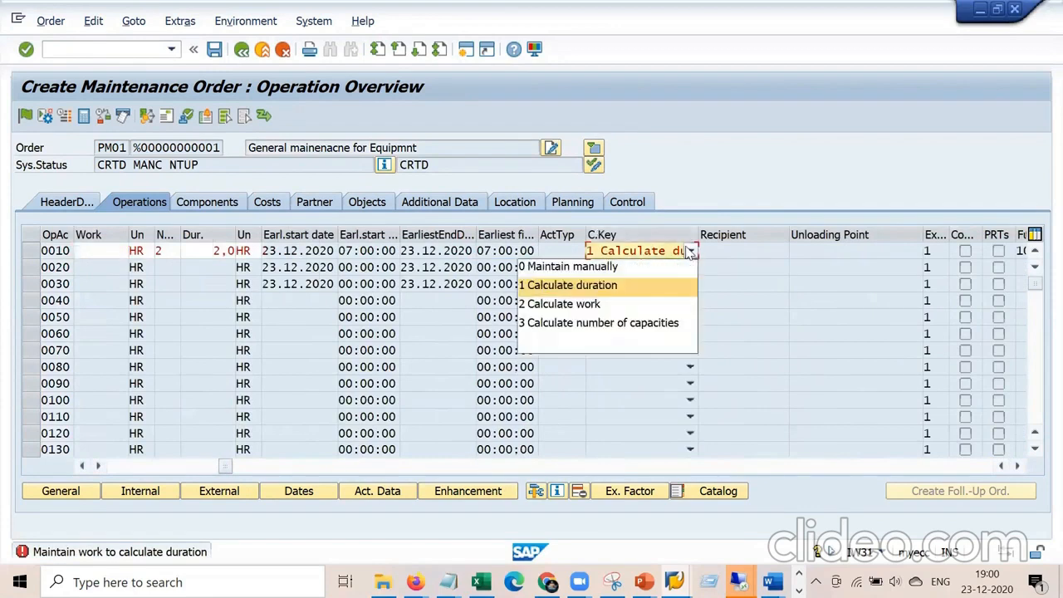
click(604, 304)
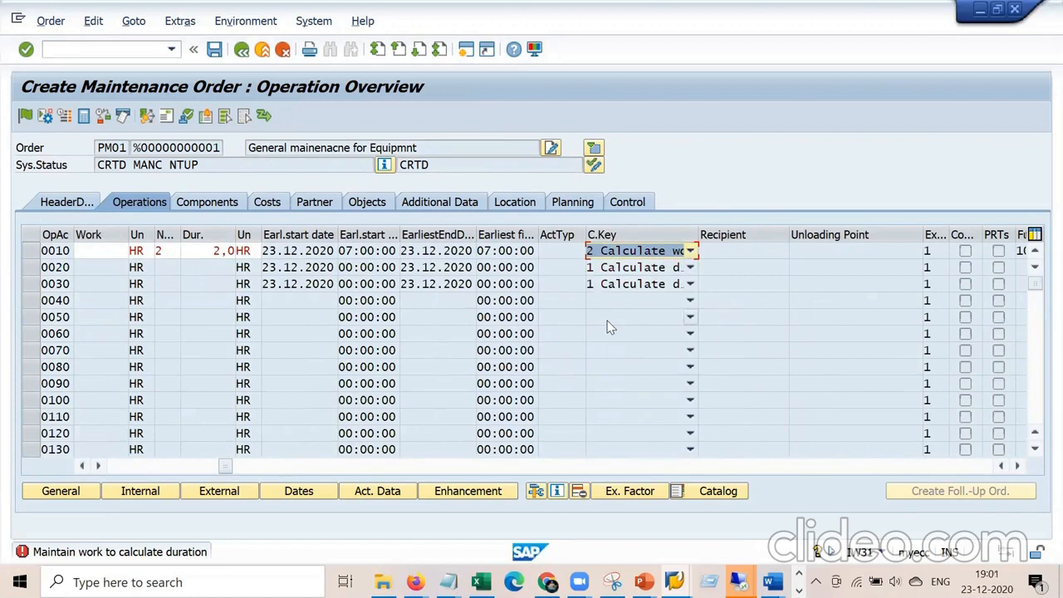
key(Return)
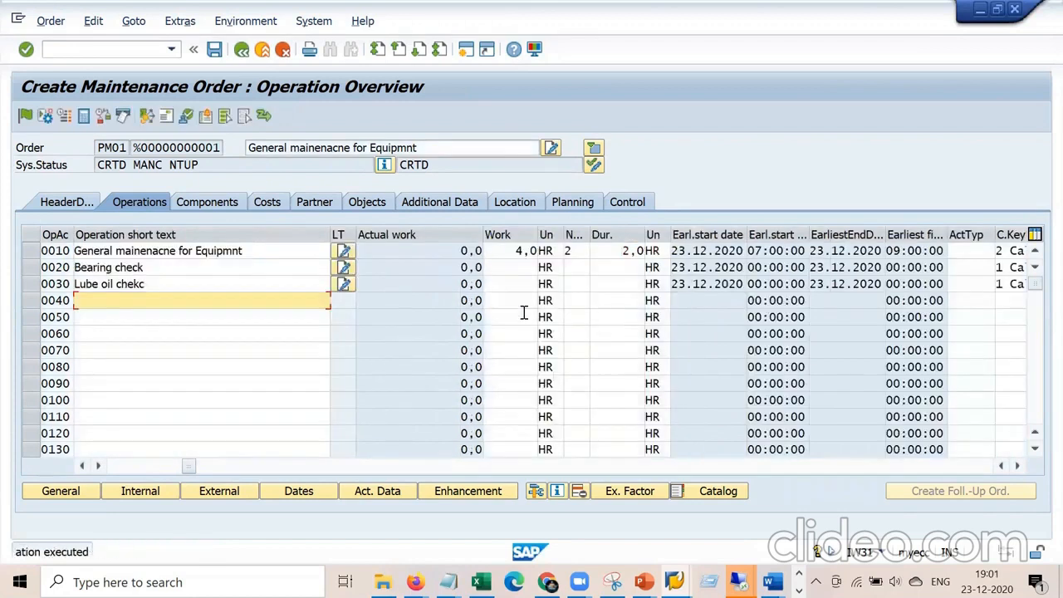
double_click(501, 251)
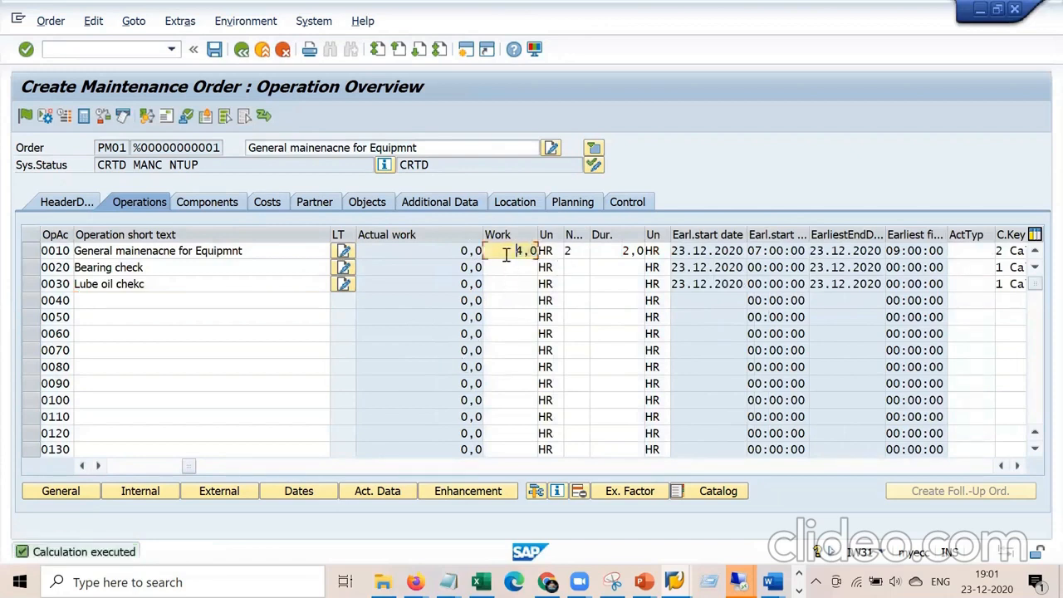
click(267, 202)
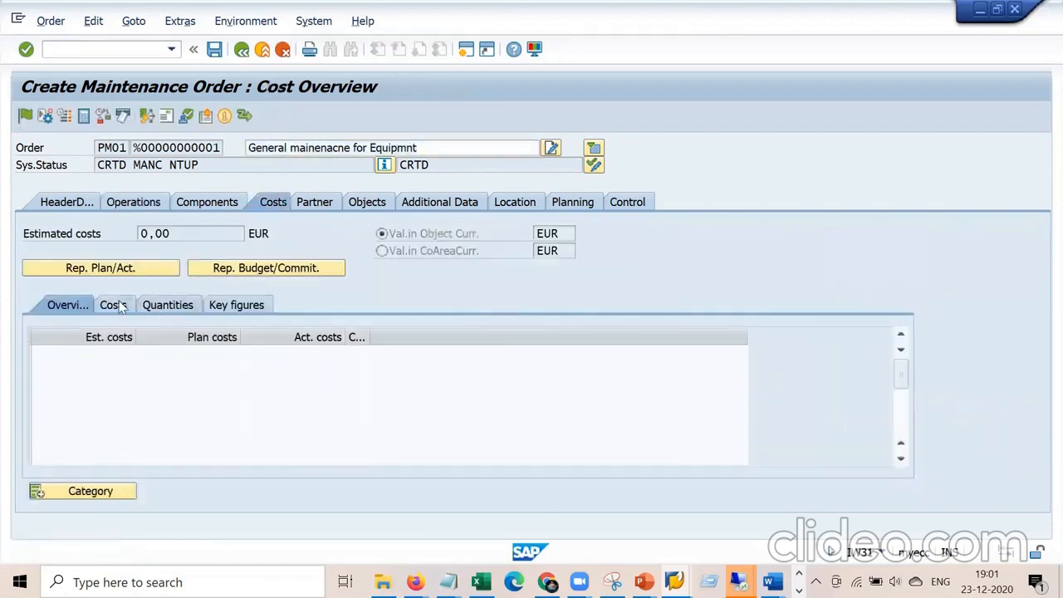
Review costs by value category, then change operation 0020's work center from 1710 to ELEKTRIK.
click(115, 304)
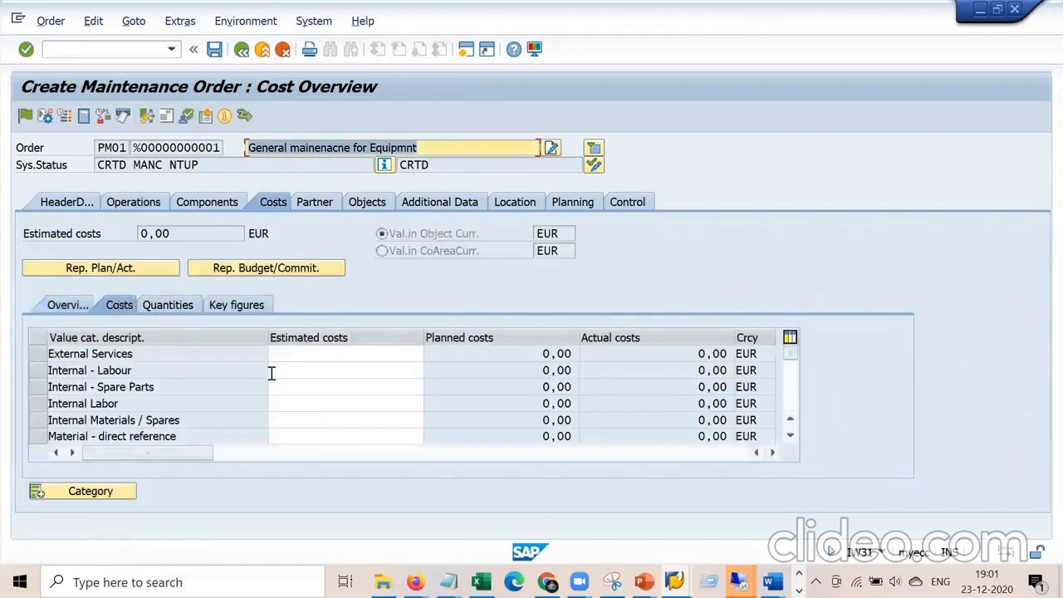
click(141, 207)
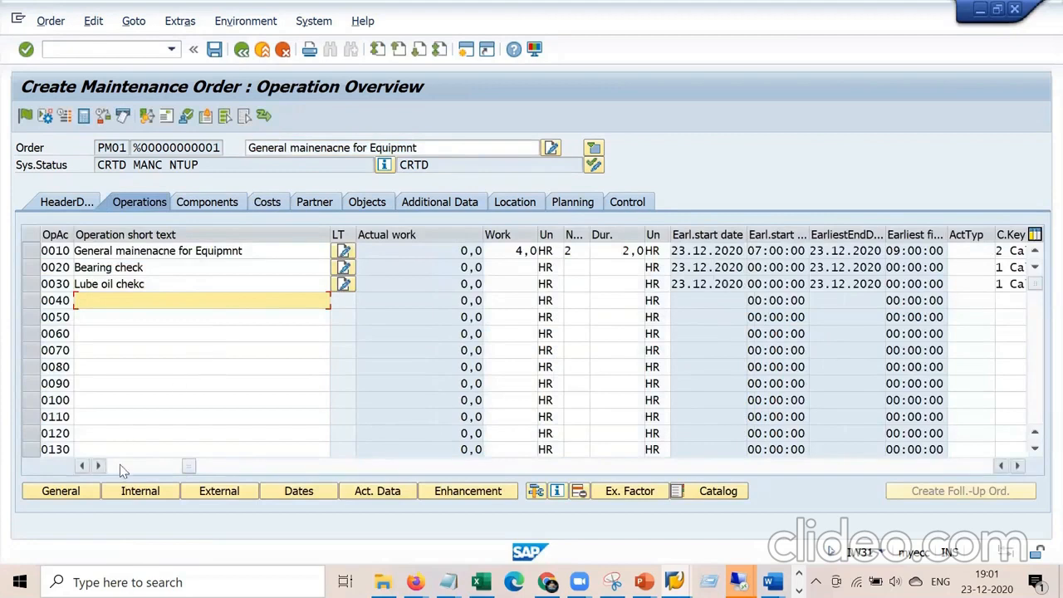
click(120, 464)
drag(121, 267, 64, 263)
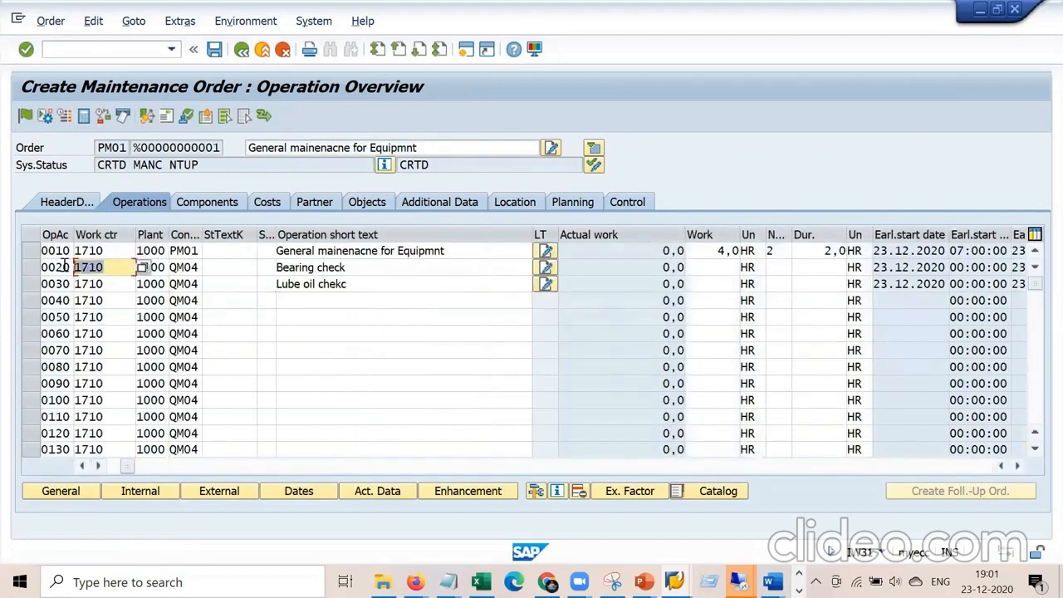
key(BackSpace)
key(Down)
key(Return)
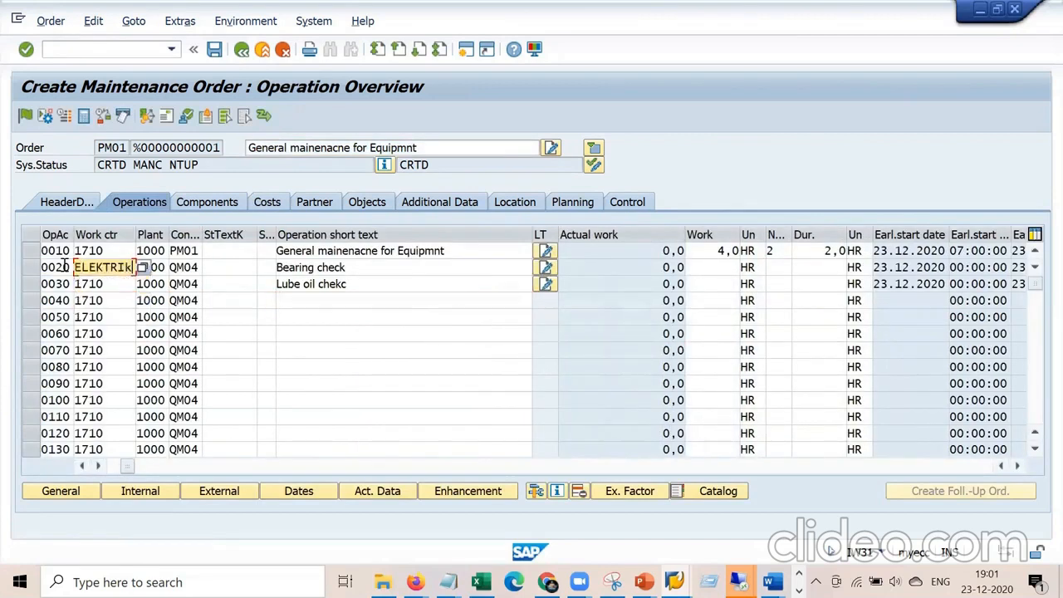
Give operation 0020 1 capacity, 3-hour duration and calculation key 2 Calculate work.
key(Tab)
key(Tab)
key(Tab)
key(Tab)
key(Tab)
key(Tab)
key(Tab)
key(Tab)
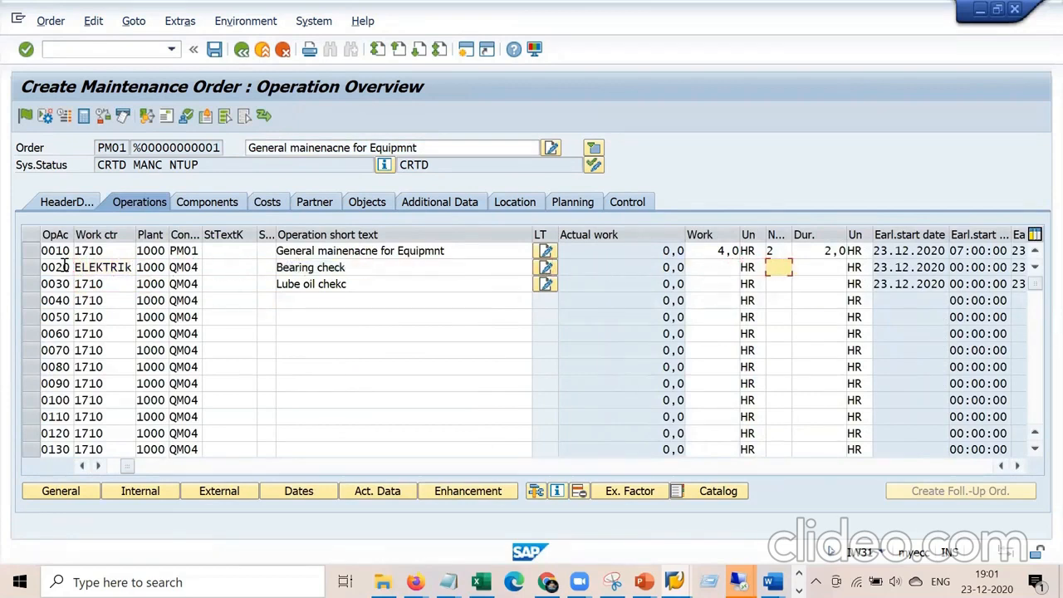
text(1)
key(Tab)
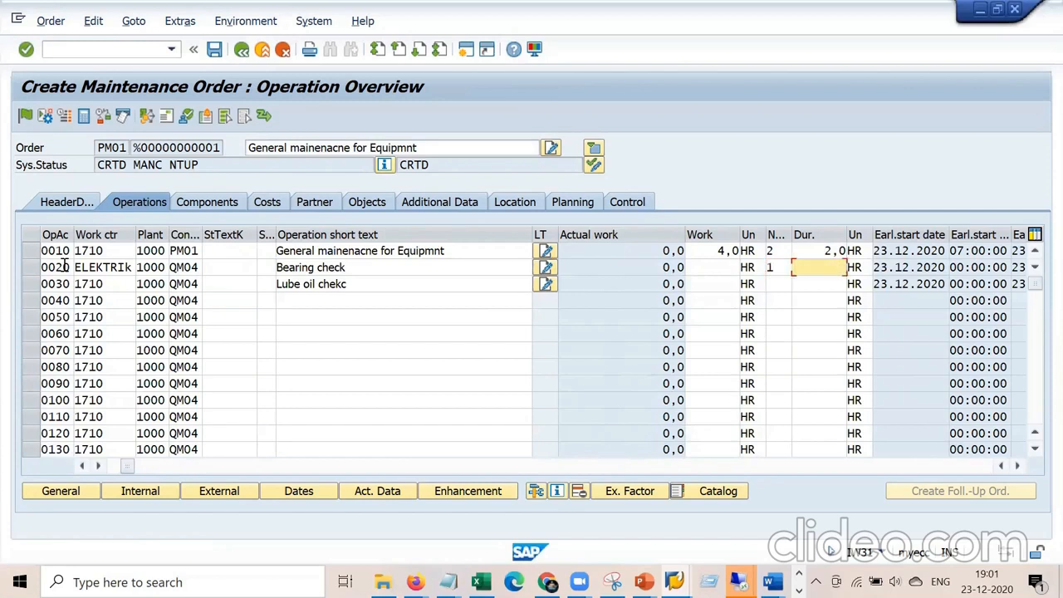
text(3)
key(Tab)
key(Tab)
key(Tab)
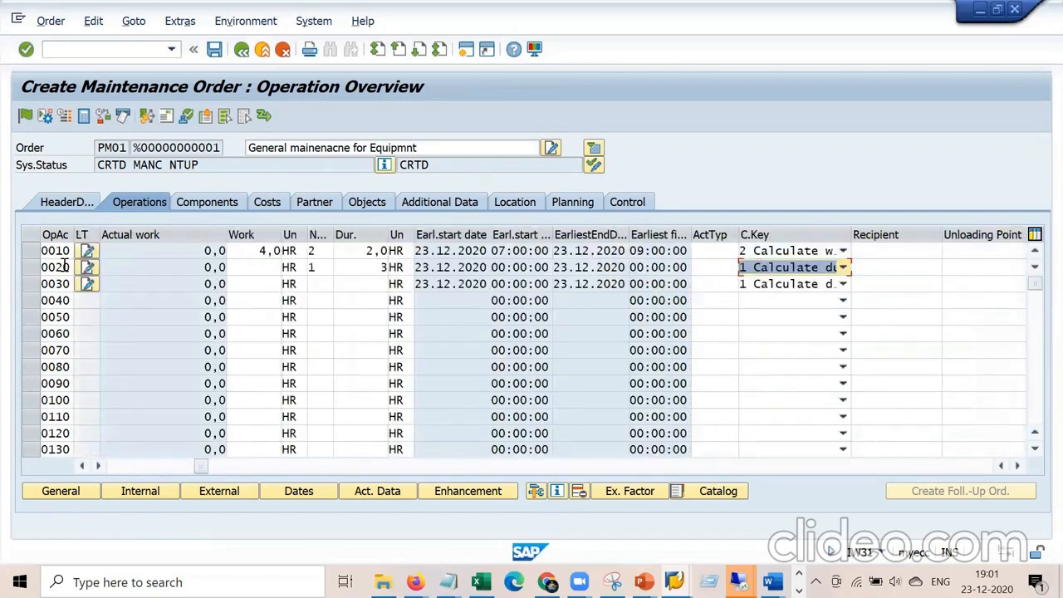
key(F4)
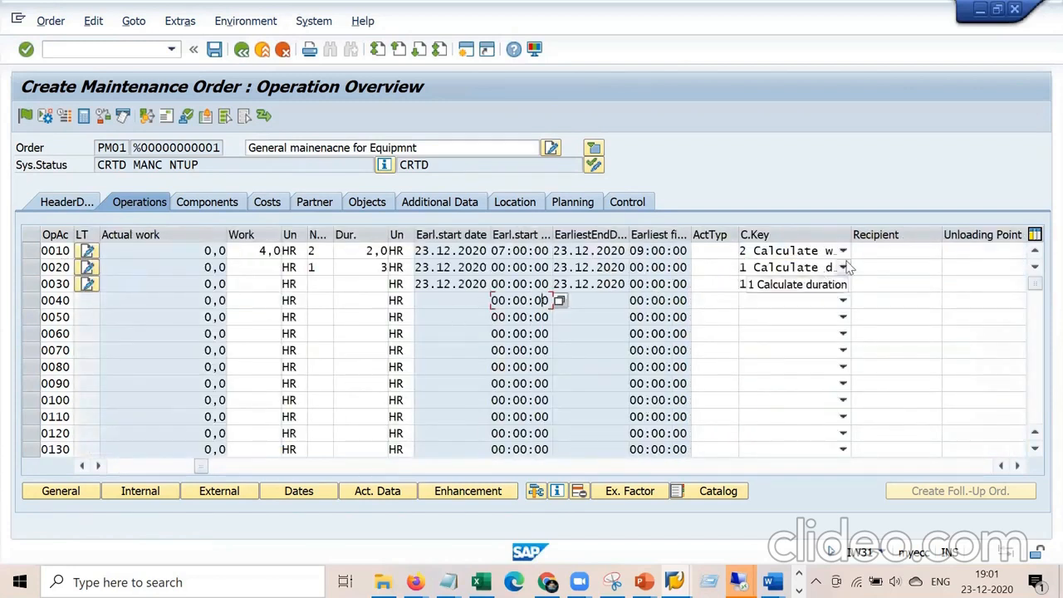
click(785, 324)
key(Return)
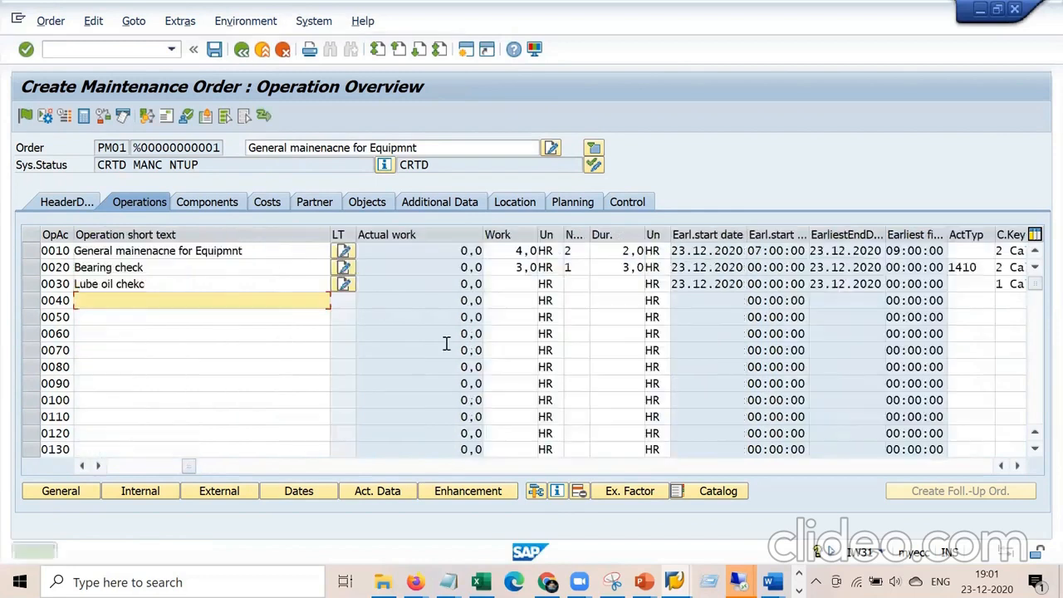
Check operation 0020's 3,0 HR work and save the order.
drag(509, 271, 589, 257)
drag(191, 467, 141, 466)
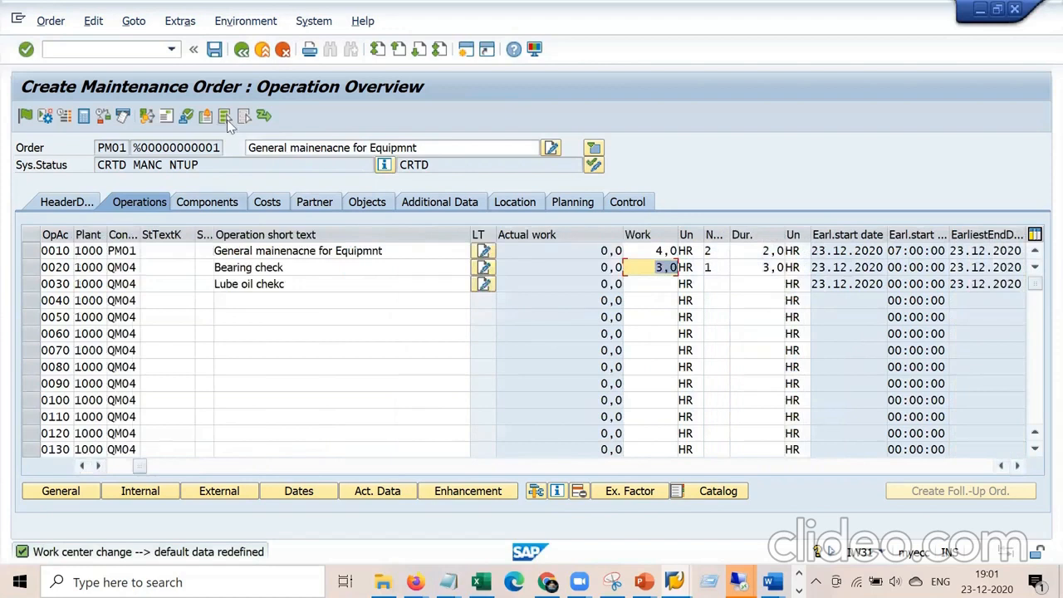
click(213, 49)
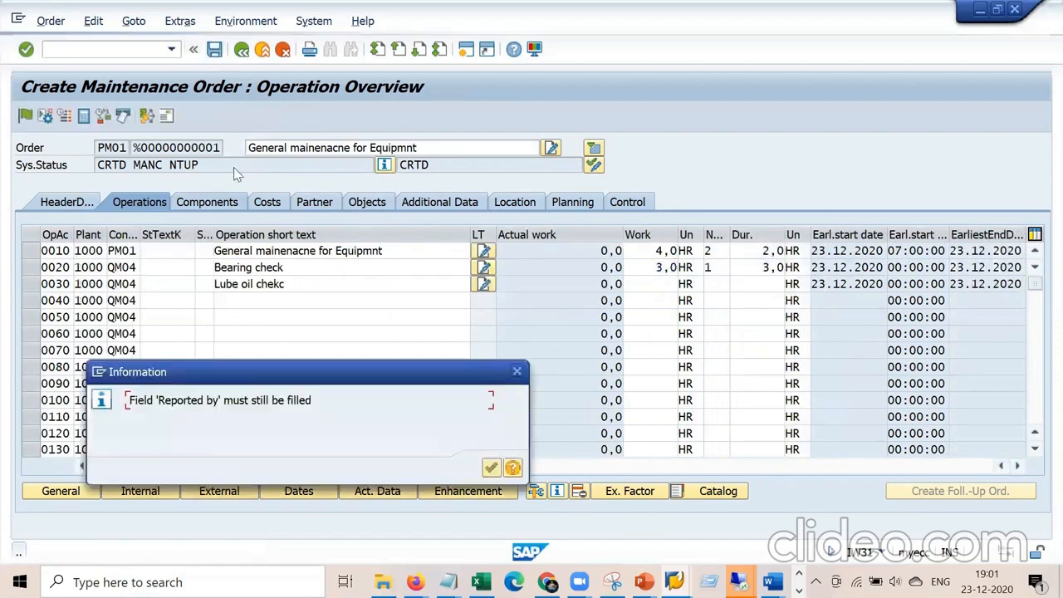
Fill the linked notification's Reported by field with the suggested reporter.
key(Return)
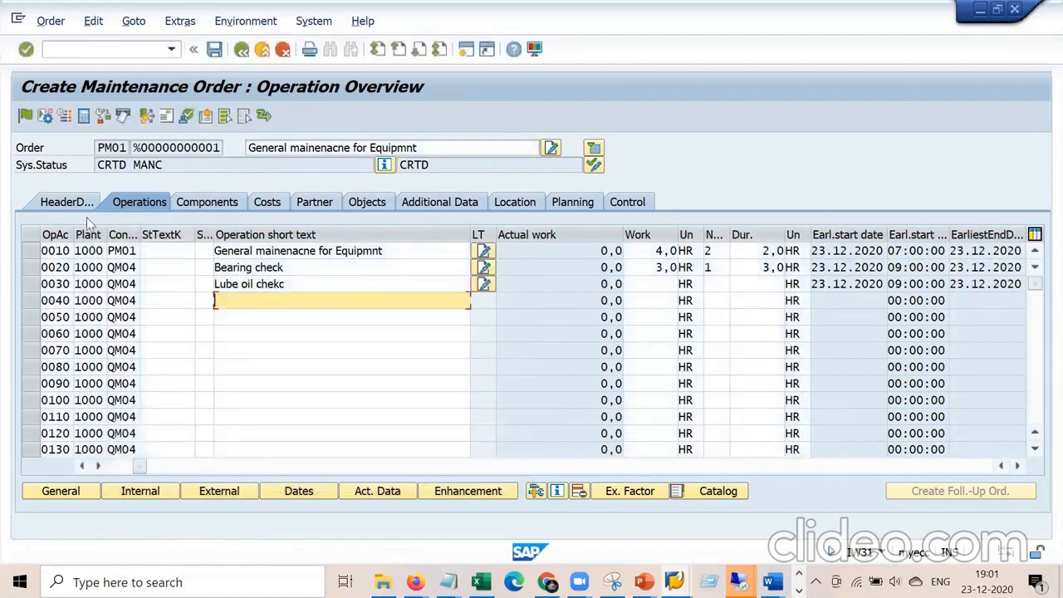
click(68, 206)
click(576, 254)
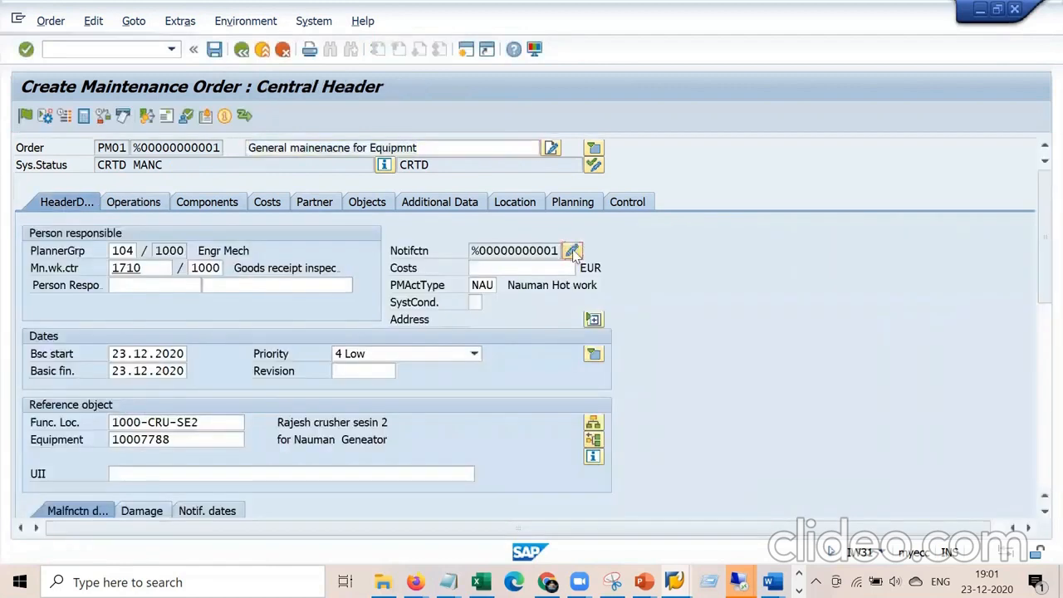
click(213, 423)
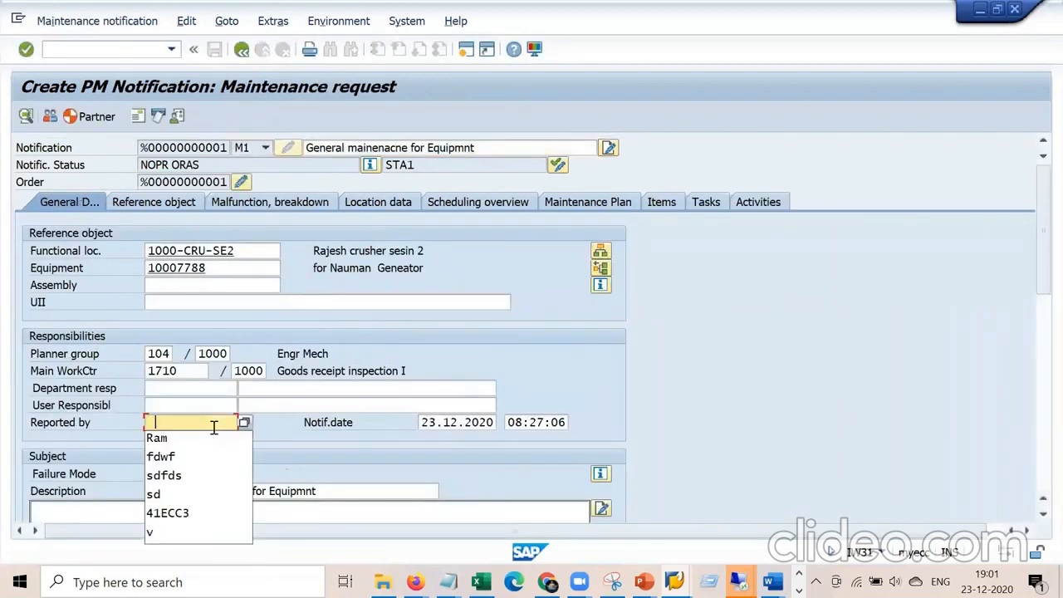
key(Return)
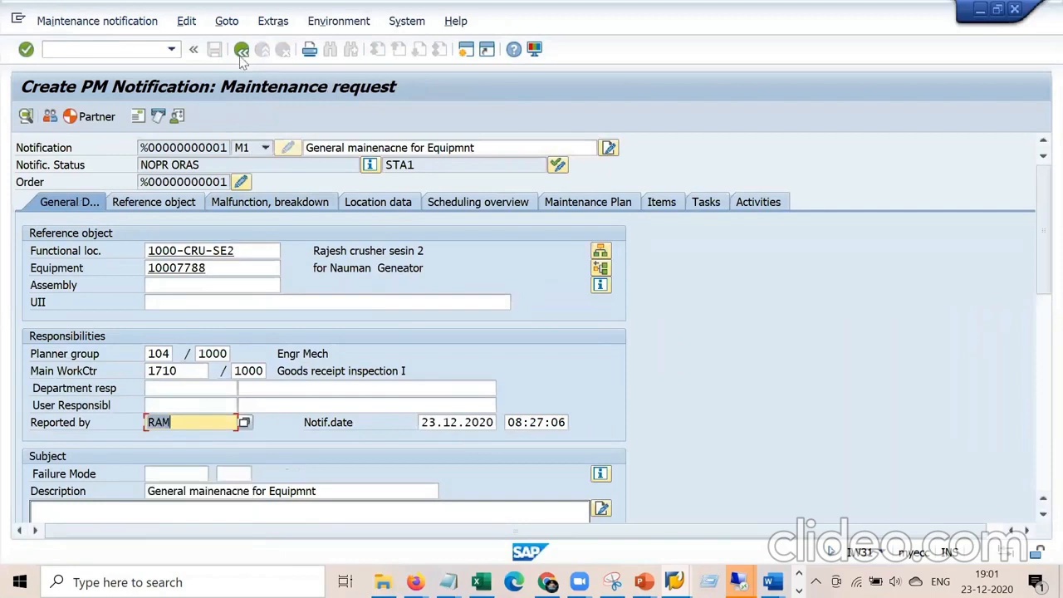
click(240, 51)
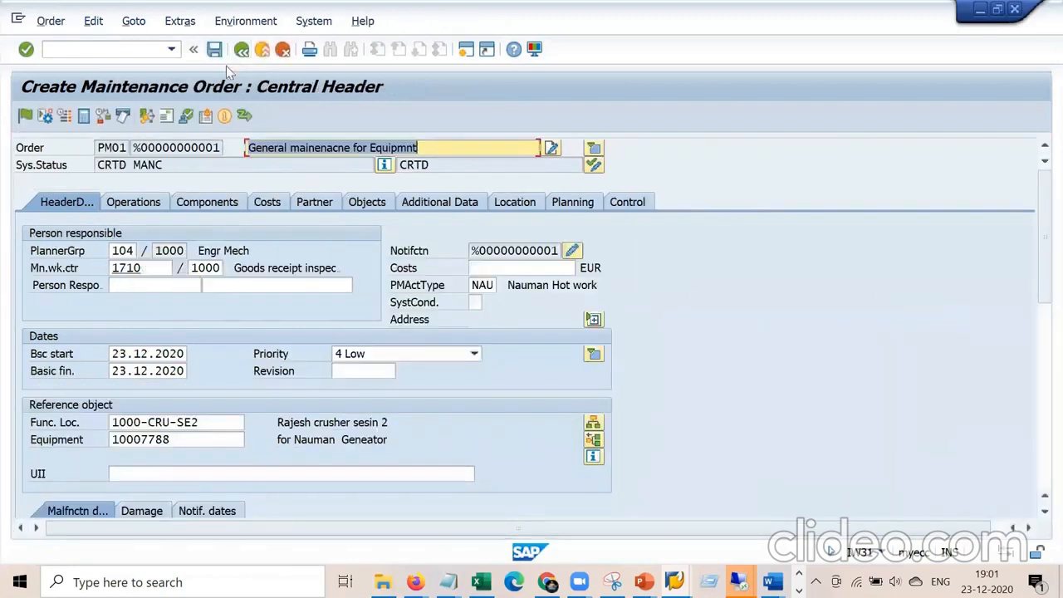
Save the order with its notification and choose Order > Change.
click(214, 51)
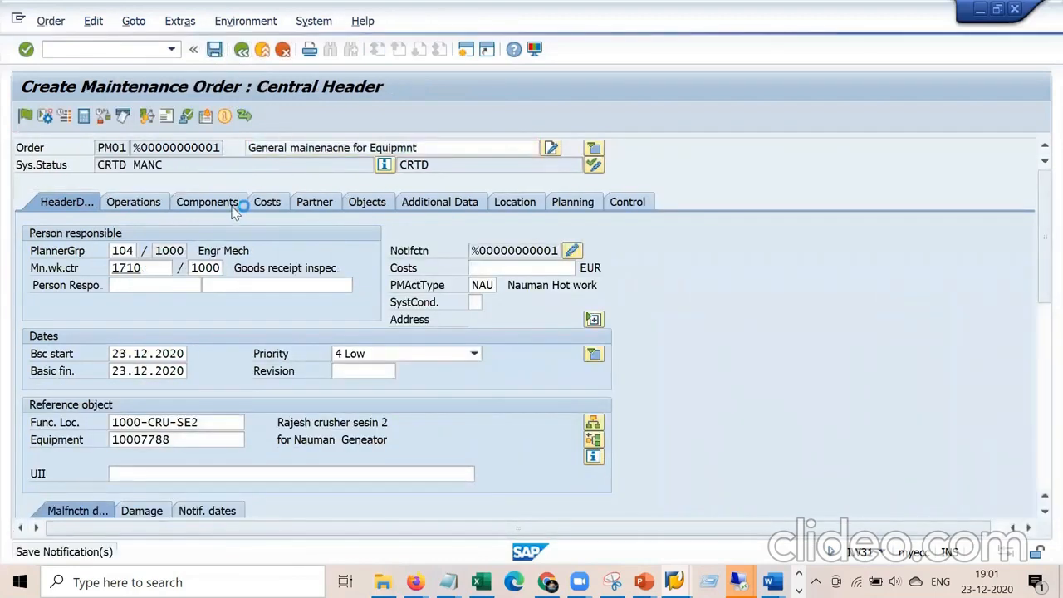
click(50, 21)
click(88, 106)
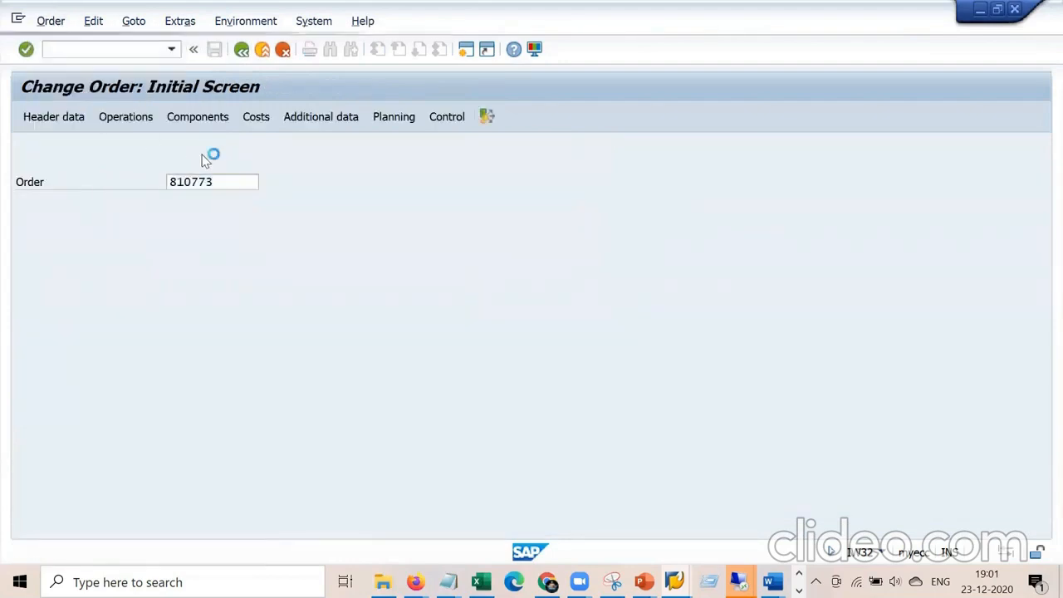
Open the saved order for change, check the 84,00 EUR Internal Labor cost, and view operations 0010–0030.
key(Return)
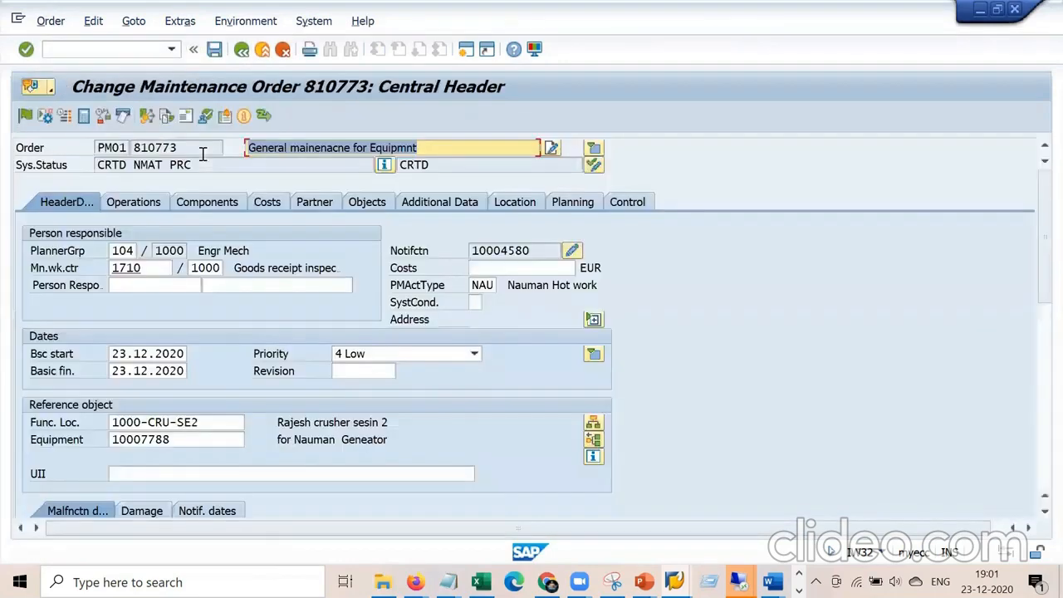
click(267, 202)
click(338, 370)
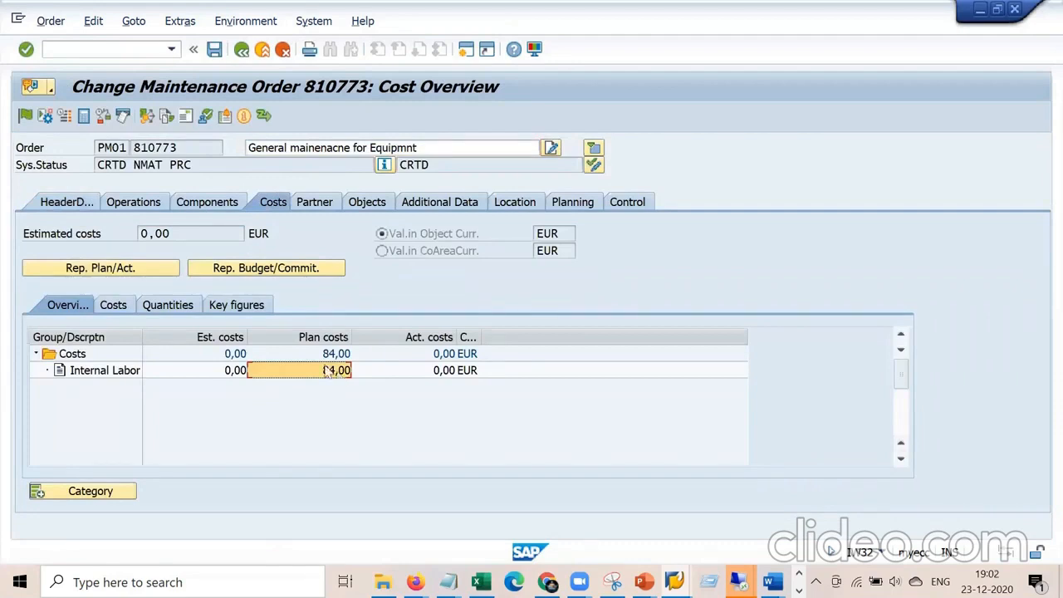
click(147, 206)
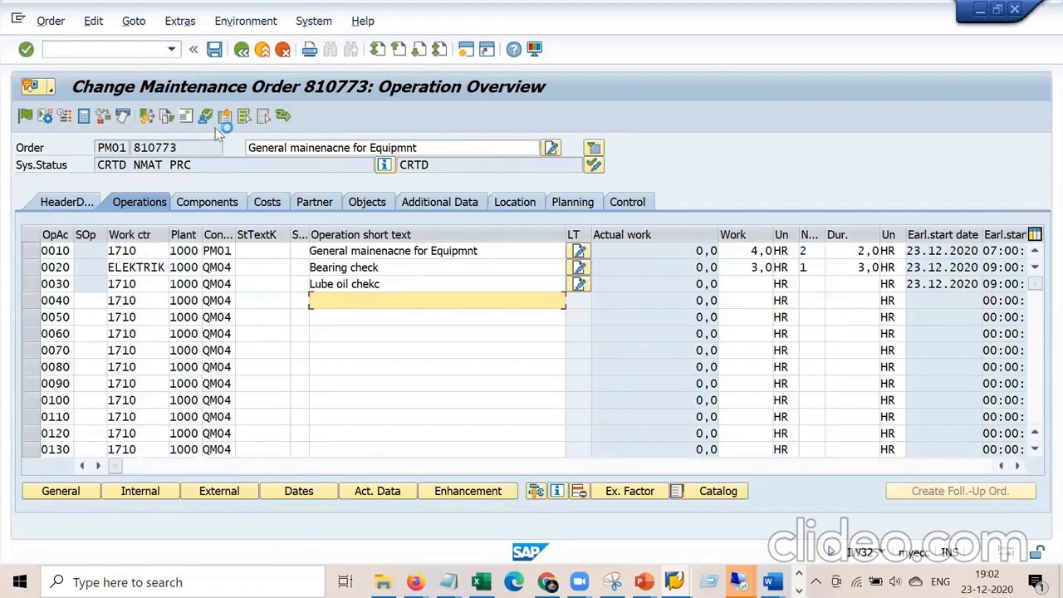
click(17, 23)
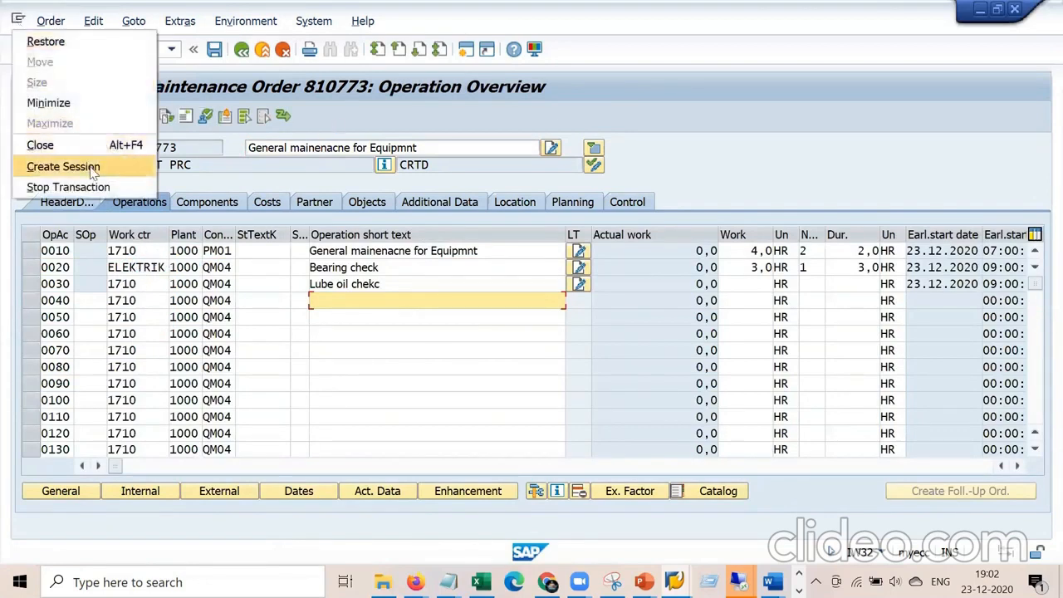
In a new session, display work center ELEKTRIK at plant 1000 via IR03 and its Costing tab.
click(88, 165)
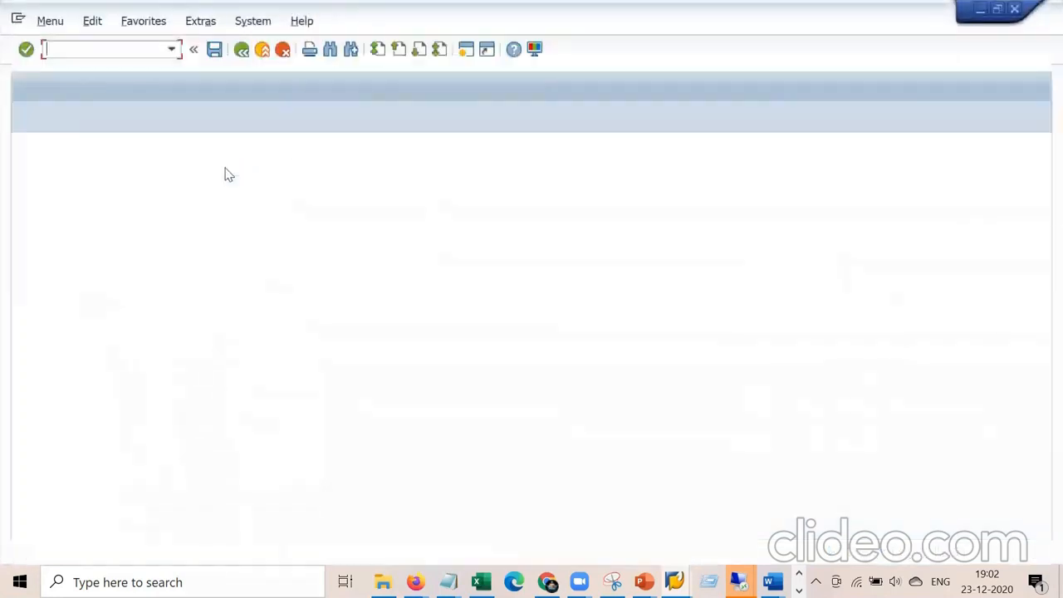
text(ir)
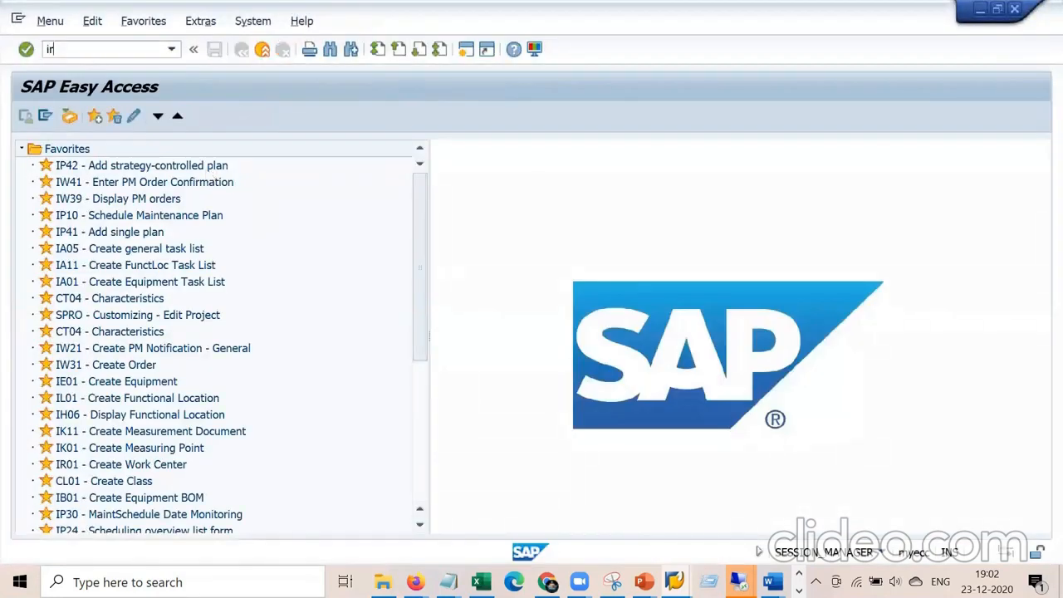
text(03)
key(Return)
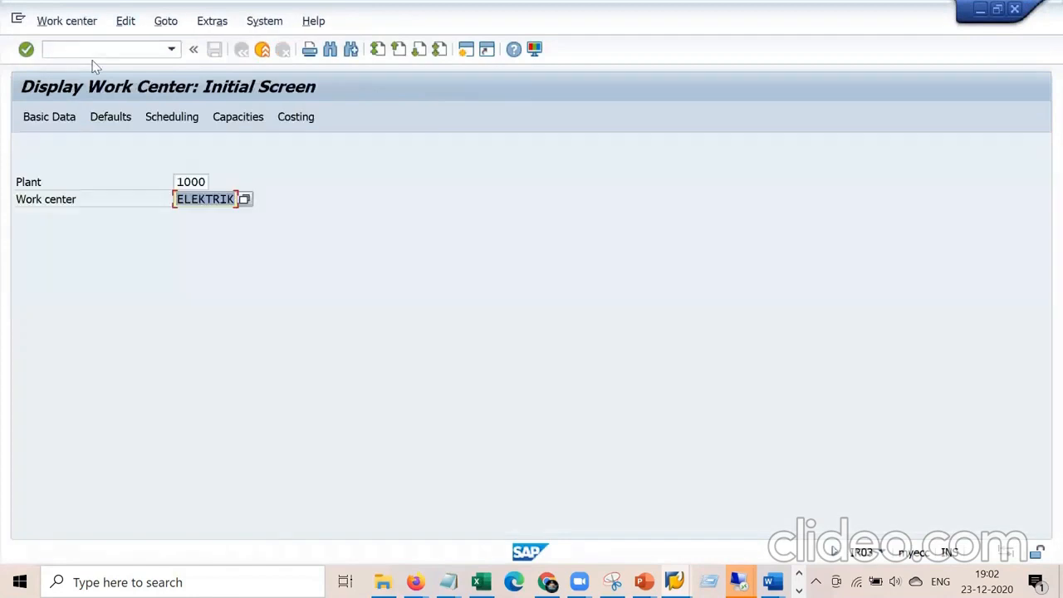
key(Return)
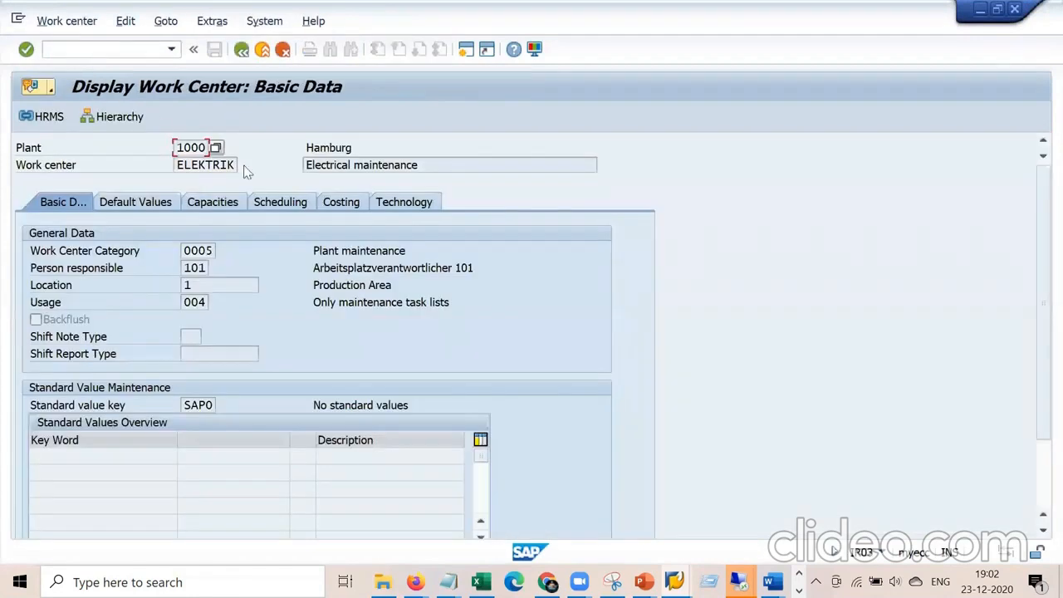
click(345, 203)
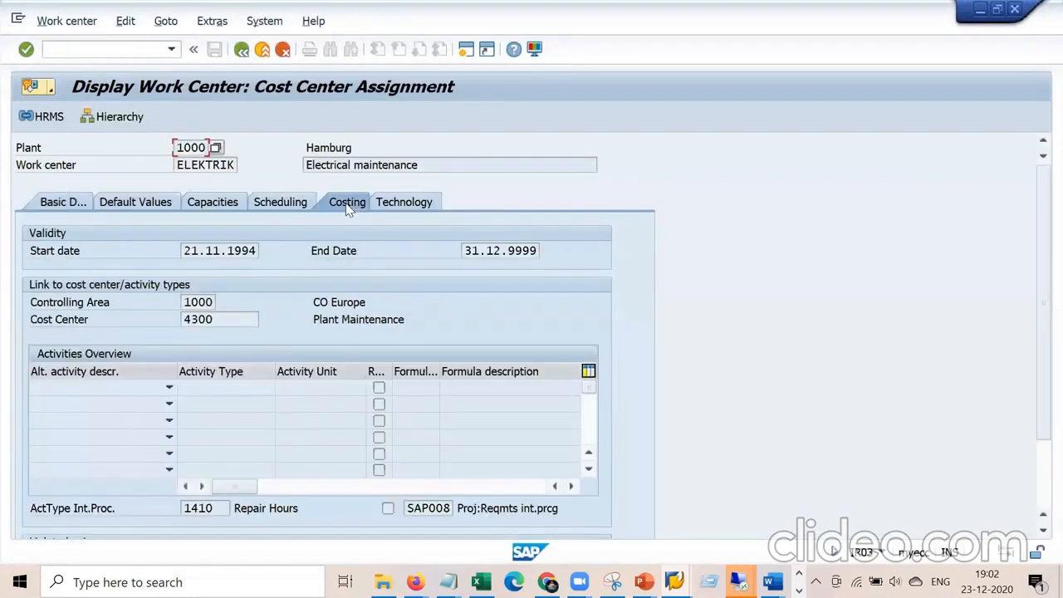
Inspect activity type 1410 Repair Hours and formula key SAP008 for cost center 4300.
click(223, 507)
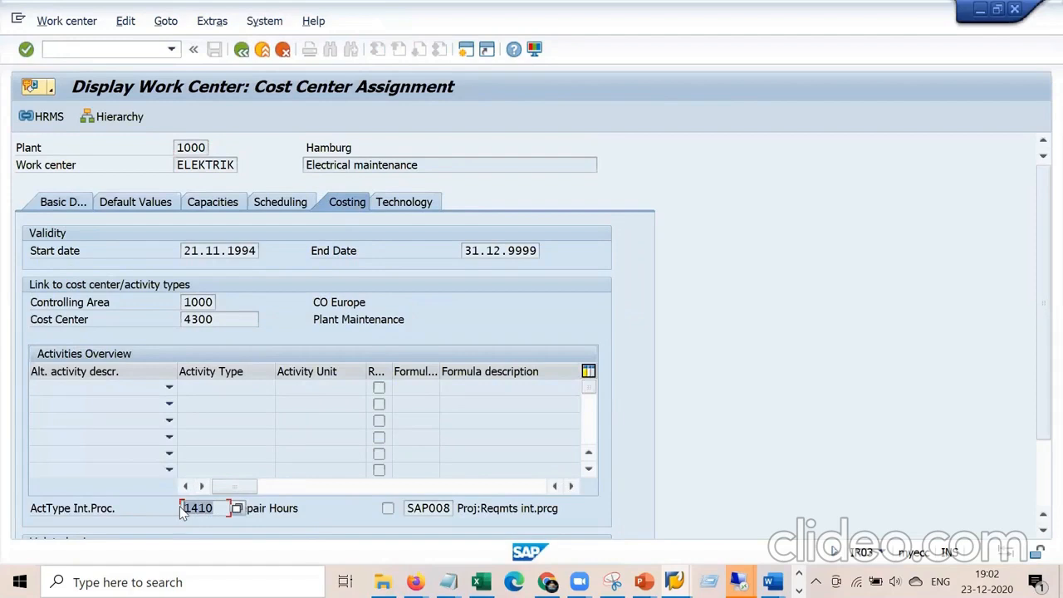
click(407, 508)
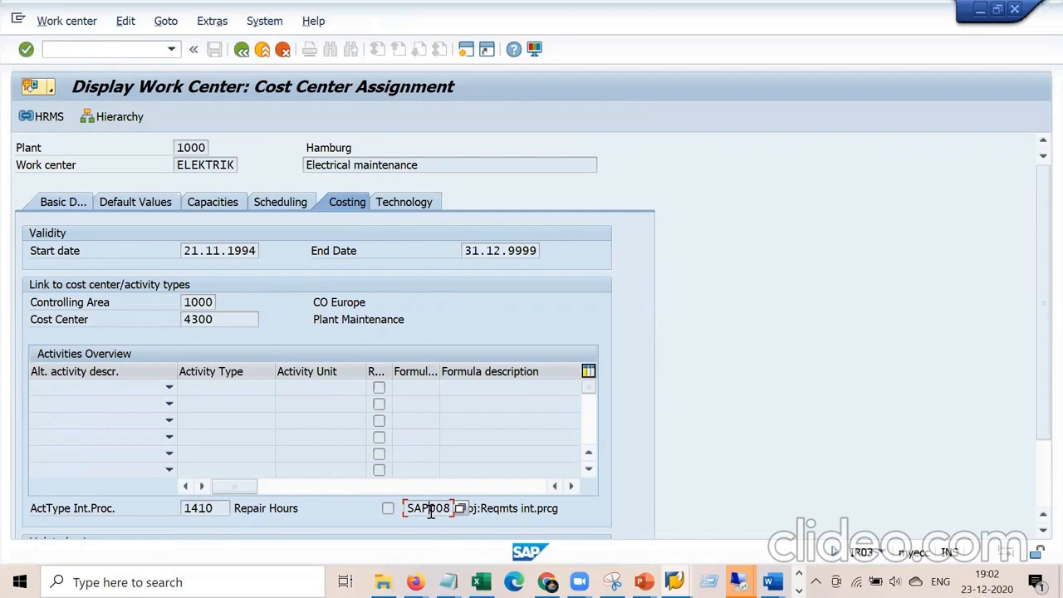
click(218, 508)
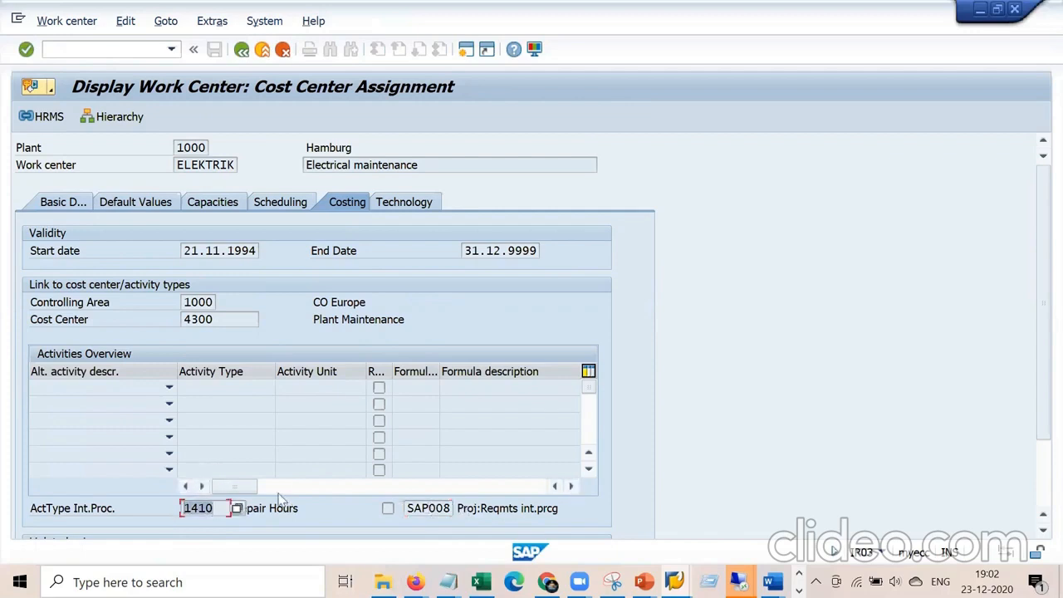
drag(309, 507, 236, 507)
click(210, 511)
right_click(448, 582)
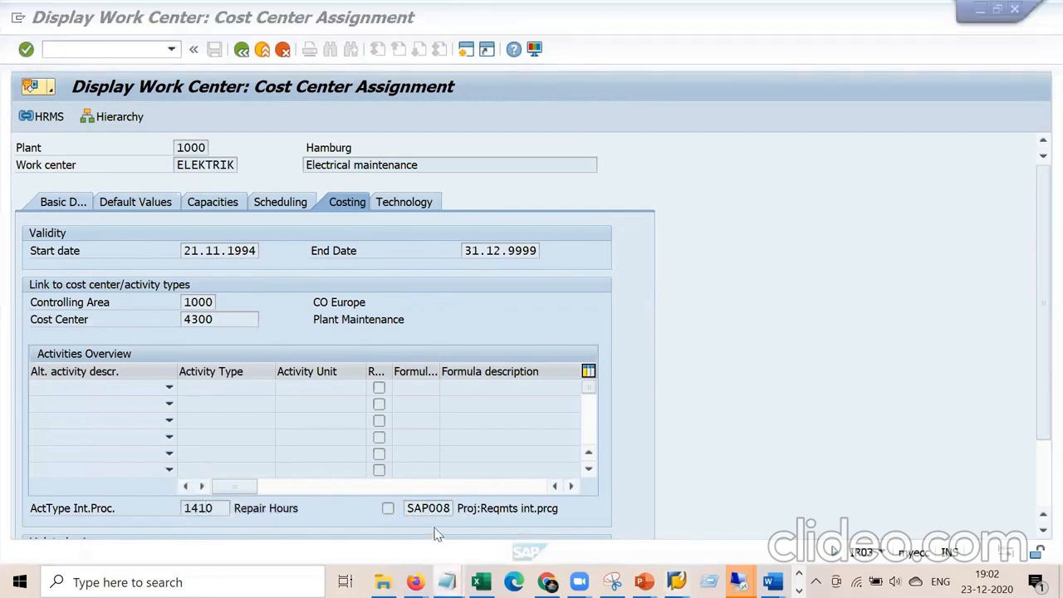
In a new Notepad window, list rates MAson 100 USD, Painter 200 USD, technicain 300 USD.
click(431, 492)
key(Return)
key(Return)
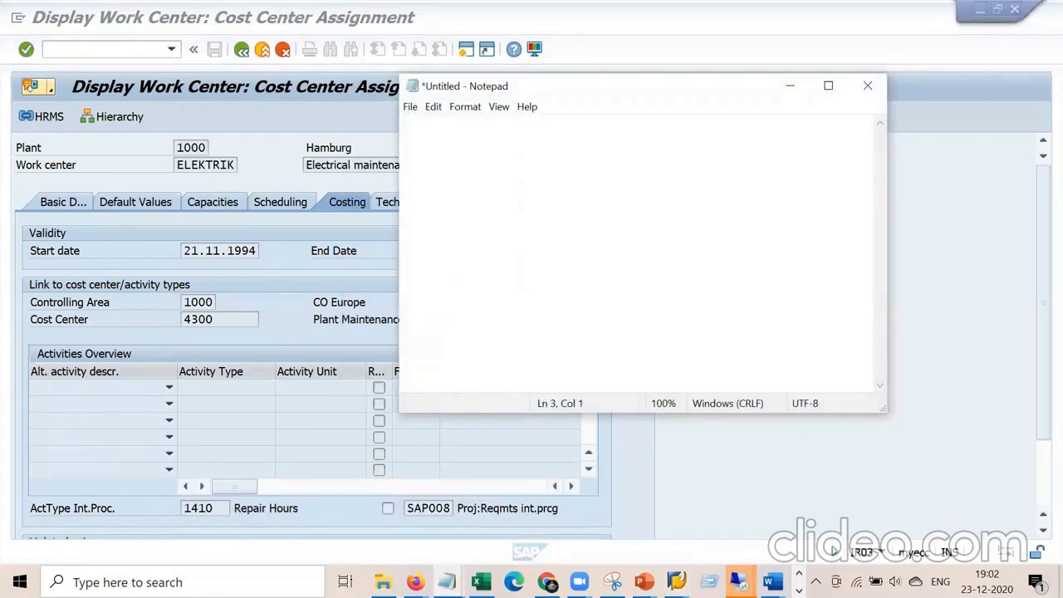
text(MAson )
text(Painter tec)
text(hcni)
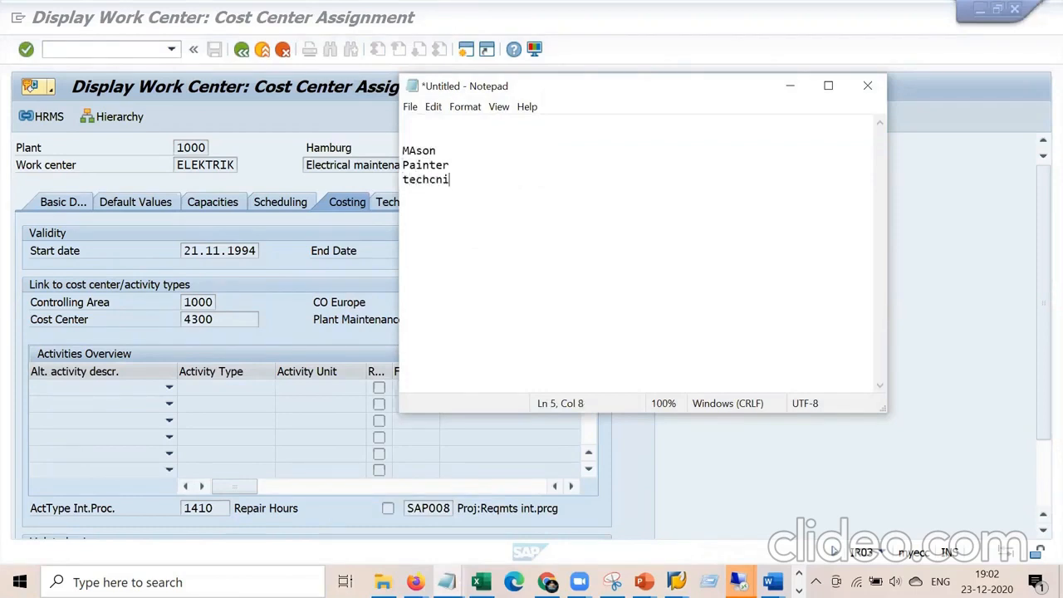
key(BackSpace)
text(ain )
text(- 100 USD)
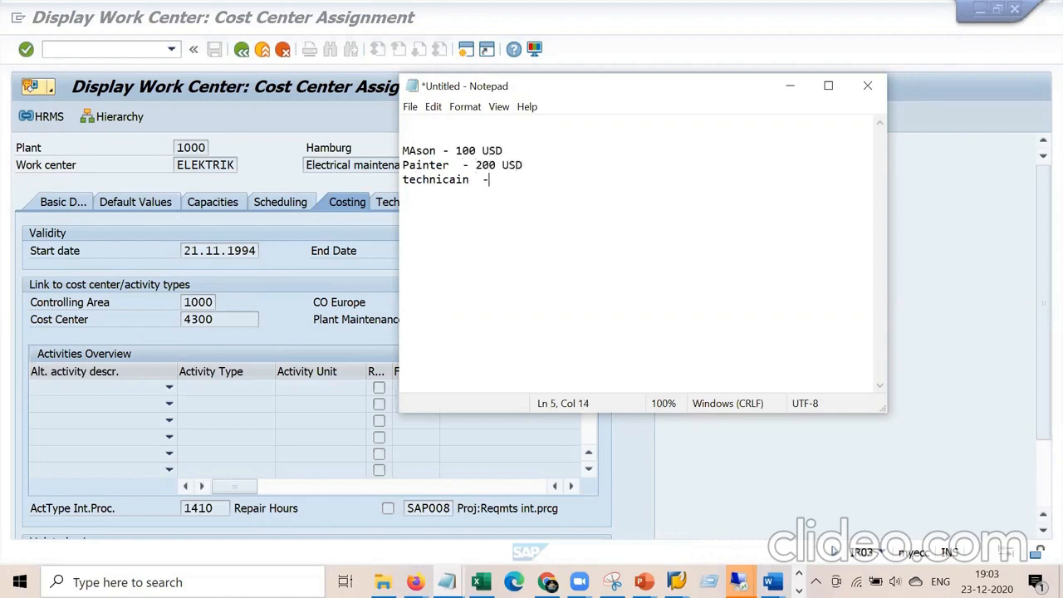
text(00 USD)
click(438, 151)
drag(474, 179, 404, 151)
click(422, 152)
drag(216, 505, 182, 507)
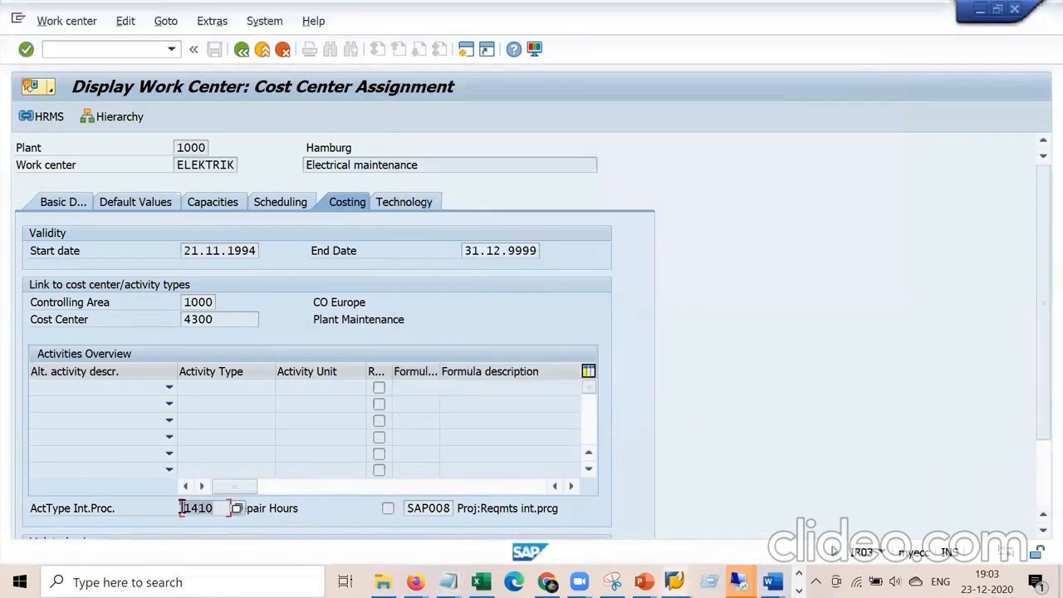
Compare ELEKTRIK's activity type 1410 and formula SAP008 with the 100 USD rate note.
click(224, 509)
click(410, 509)
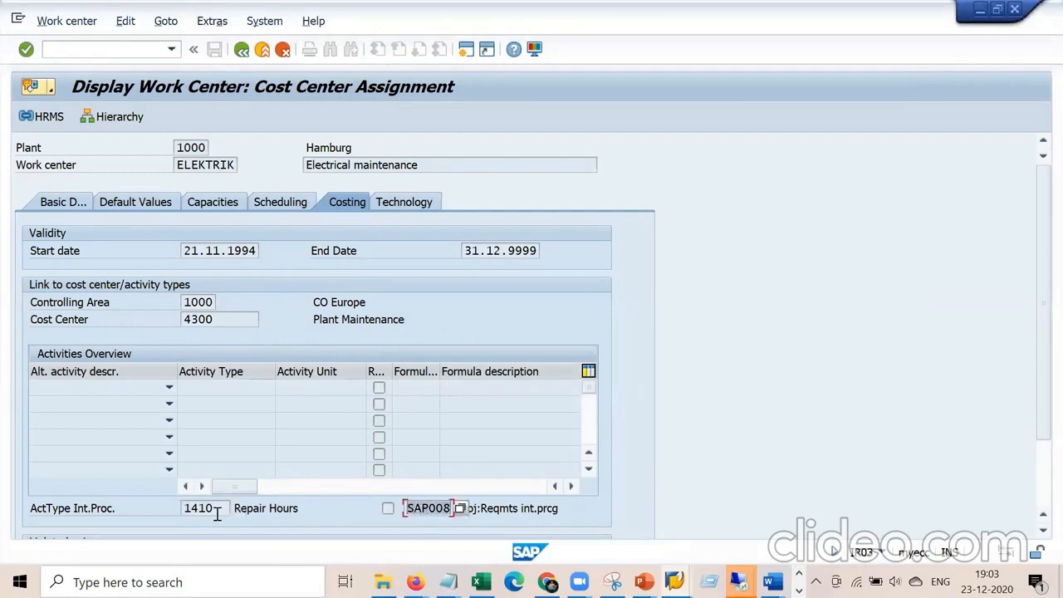
key(alt+Tab)
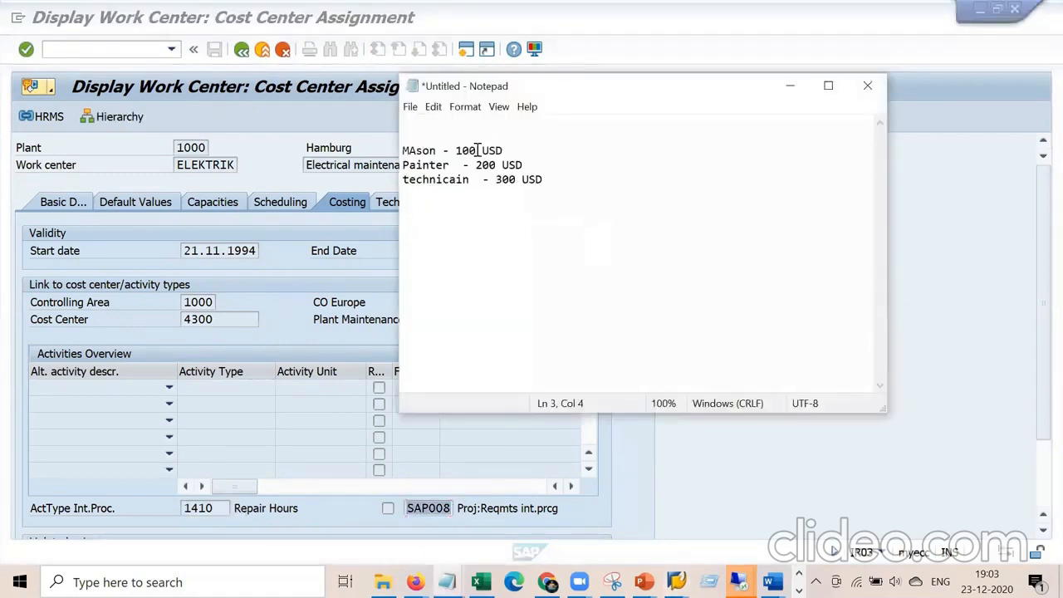
drag(456, 148, 519, 150)
click(378, 142)
Start KP26 activity type price planning with controlling area 1000.
click(466, 49)
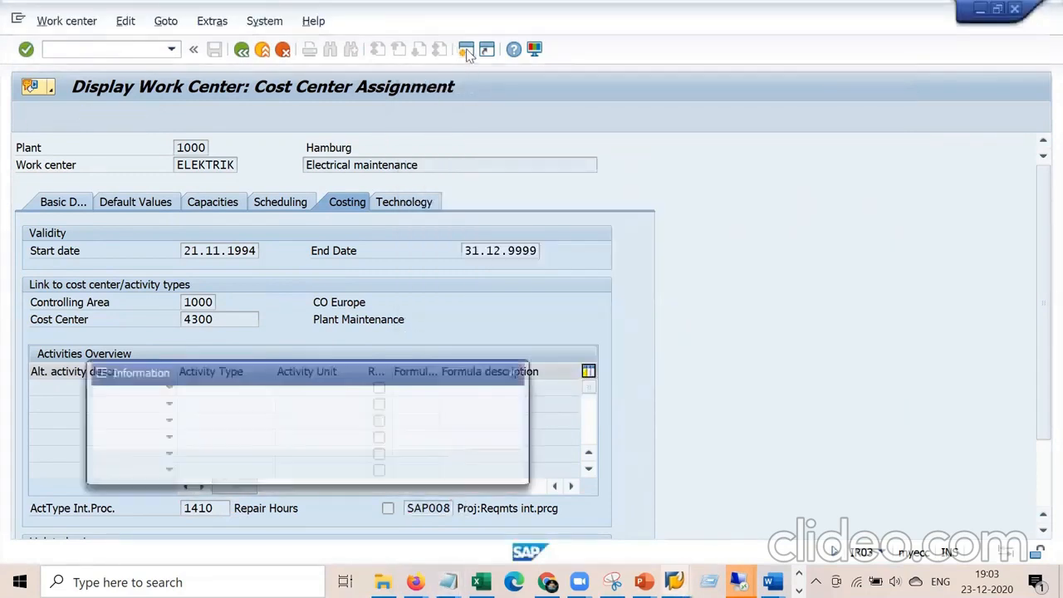
click(515, 372)
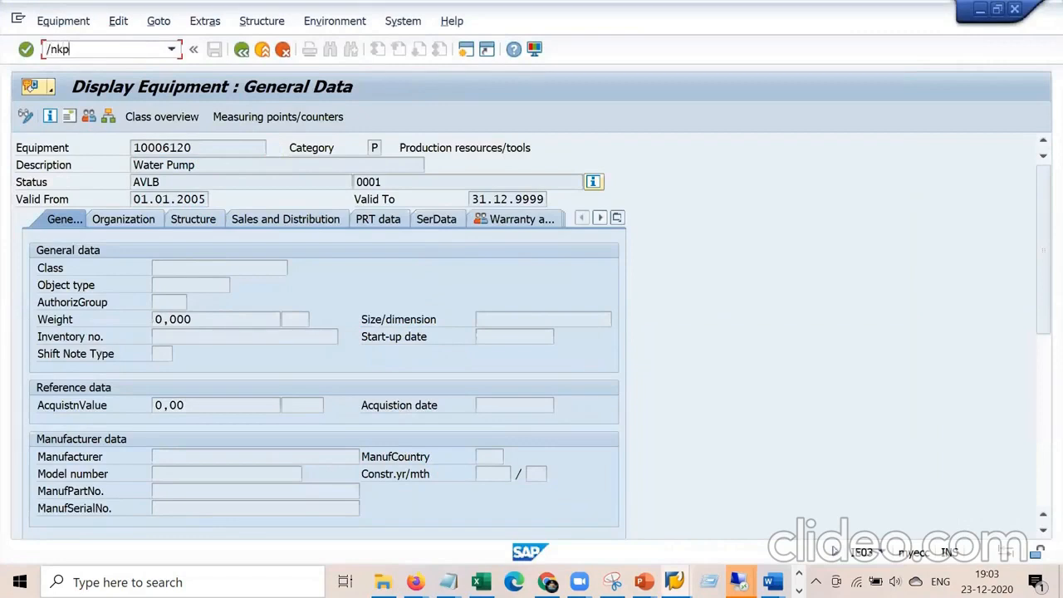
key(Return)
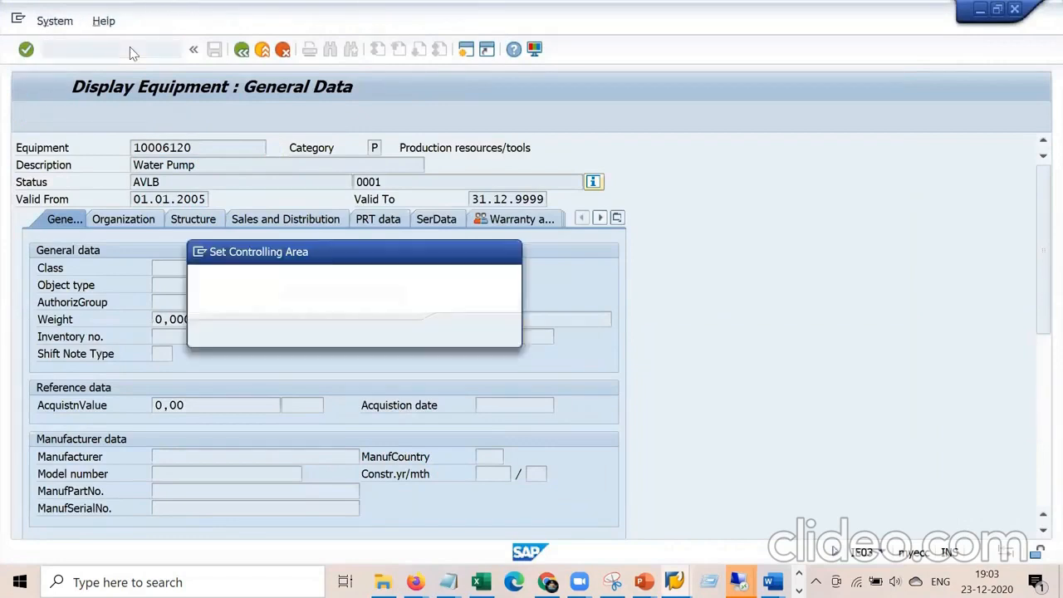
key(Down)
key(Down)
key(Down)
key(Down)
key(Down)
key(Down)
key(Down)
key(Down)
key(Return)
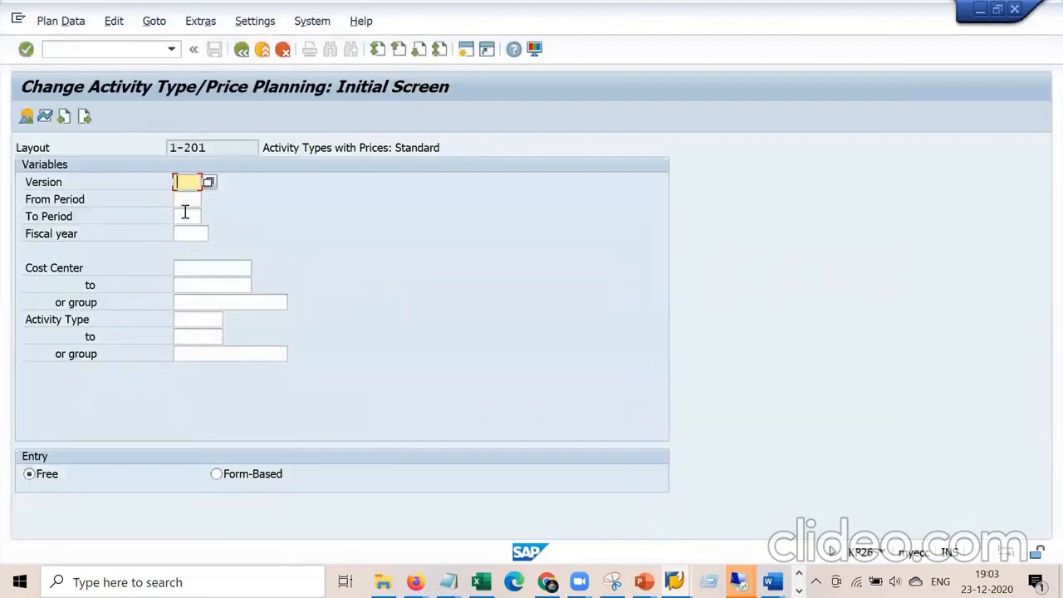
Enter planning version 0, periods 01 to 12, fiscal year 2020.
text(0)
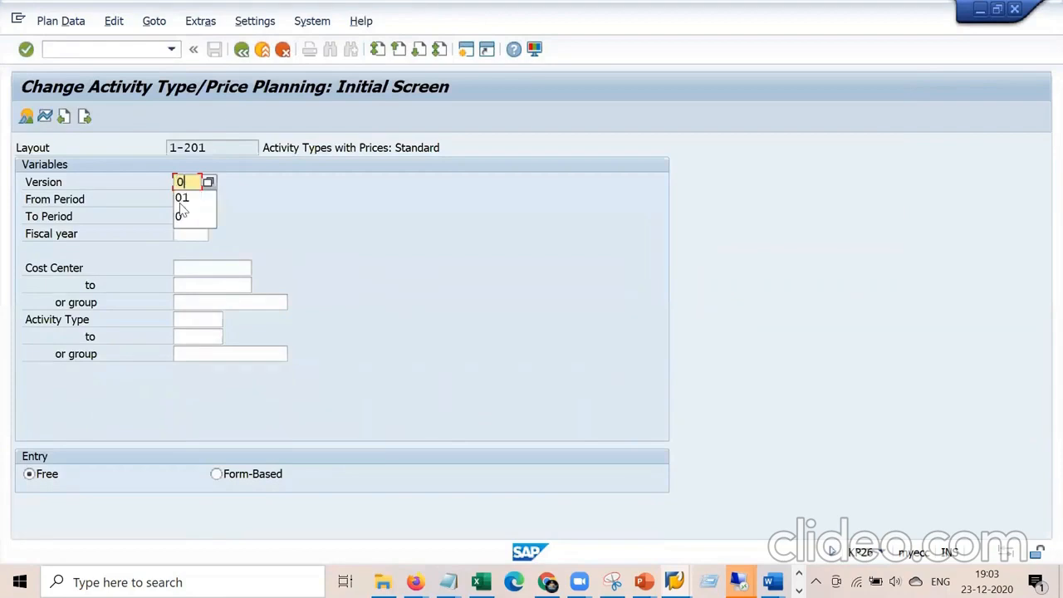
click(180, 201)
text(01)
key(Tab)
text(1)
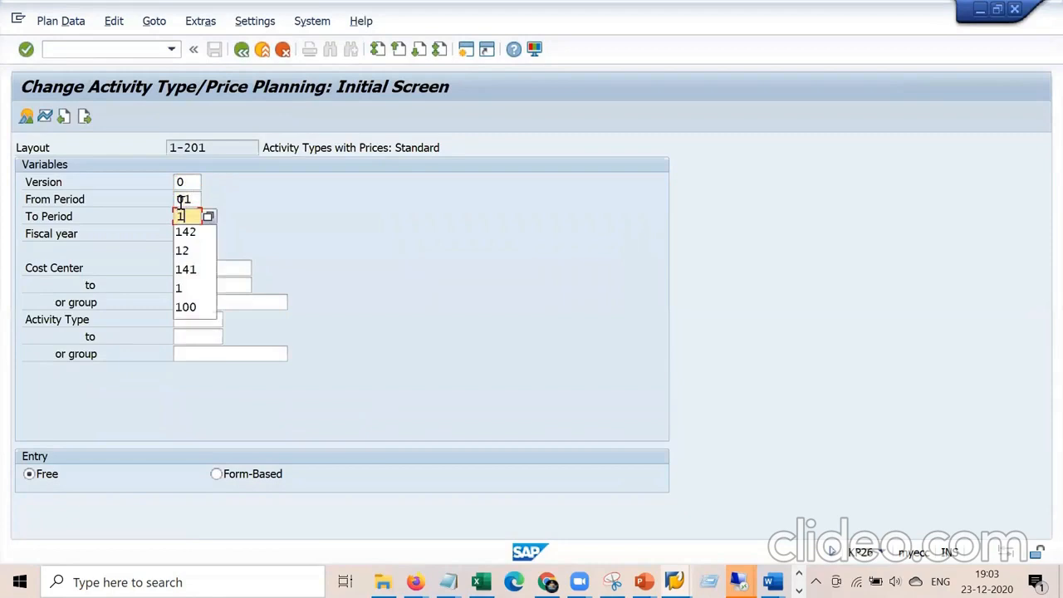
text(2)
key(Tab)
text(2020)
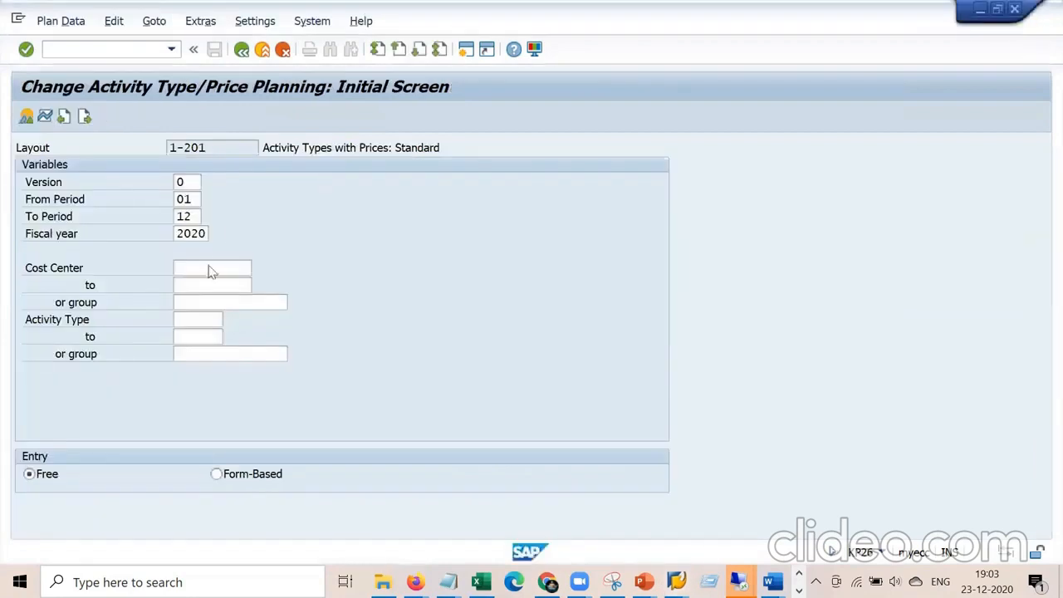
Enter cost center 4300 and activity type 1410, opening the overview with fixed price 25,00.
click(208, 266)
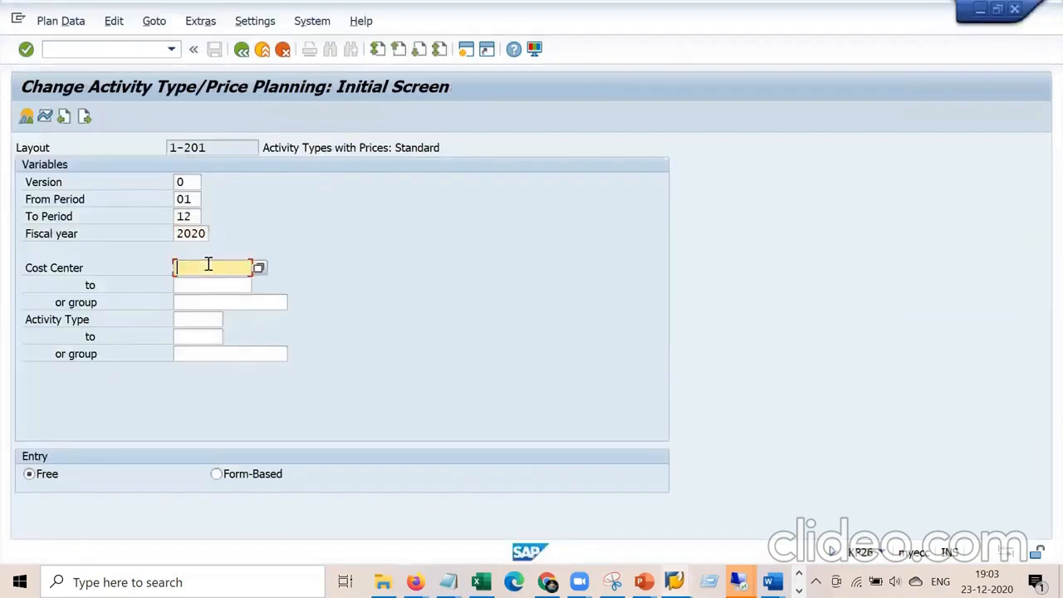
text(4300)
key(Tab)
key(Tab)
key(Tab)
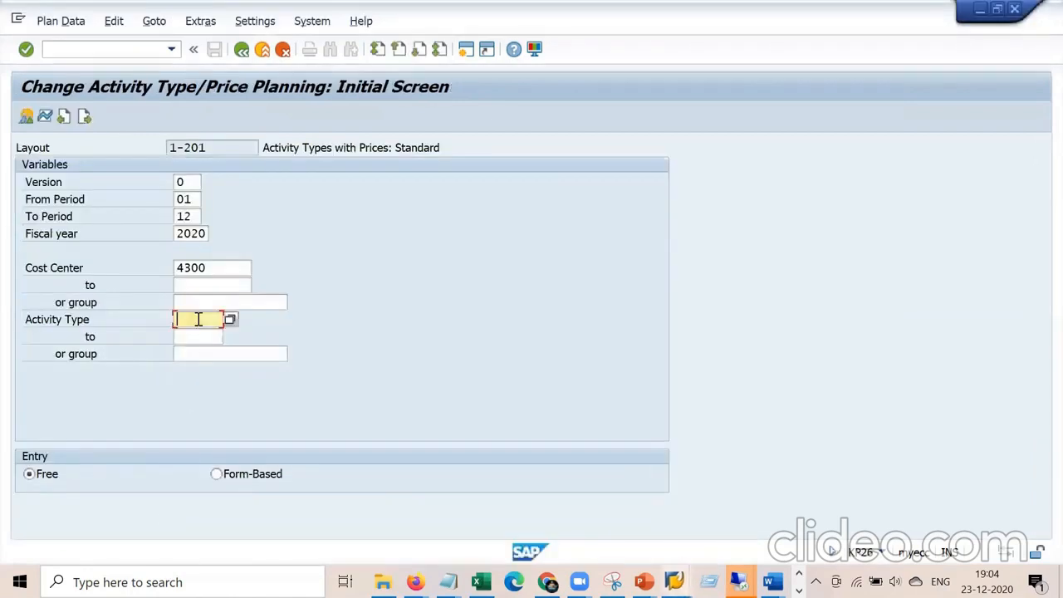
text(1410)
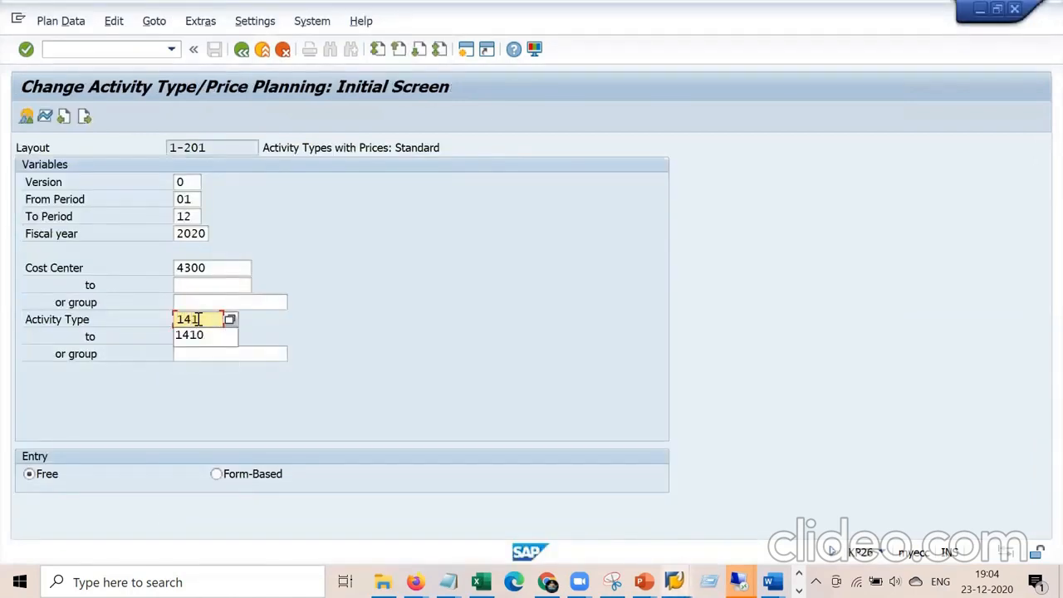
key(Return)
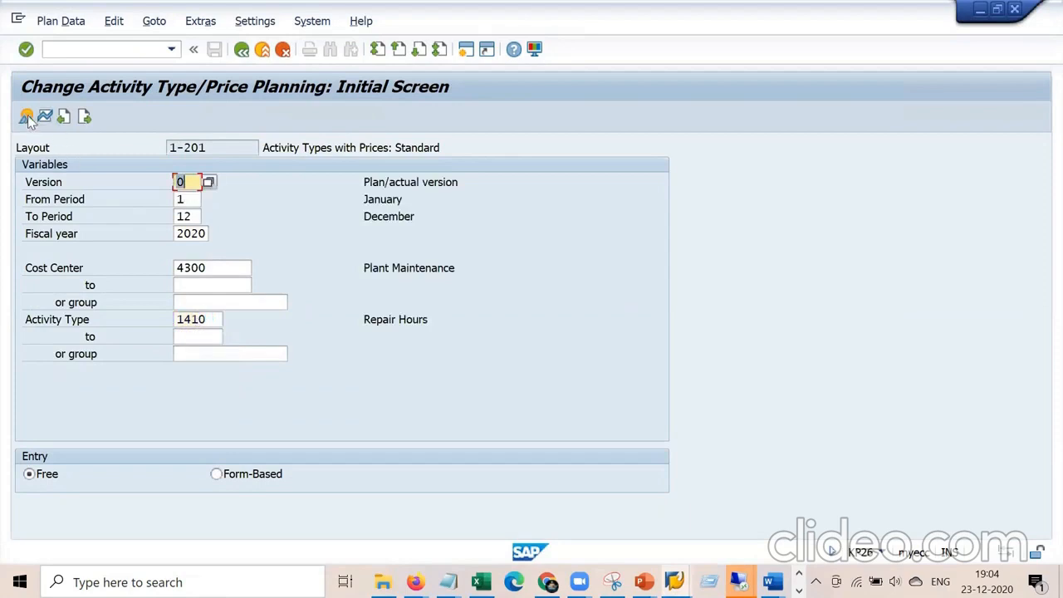
click(26, 118)
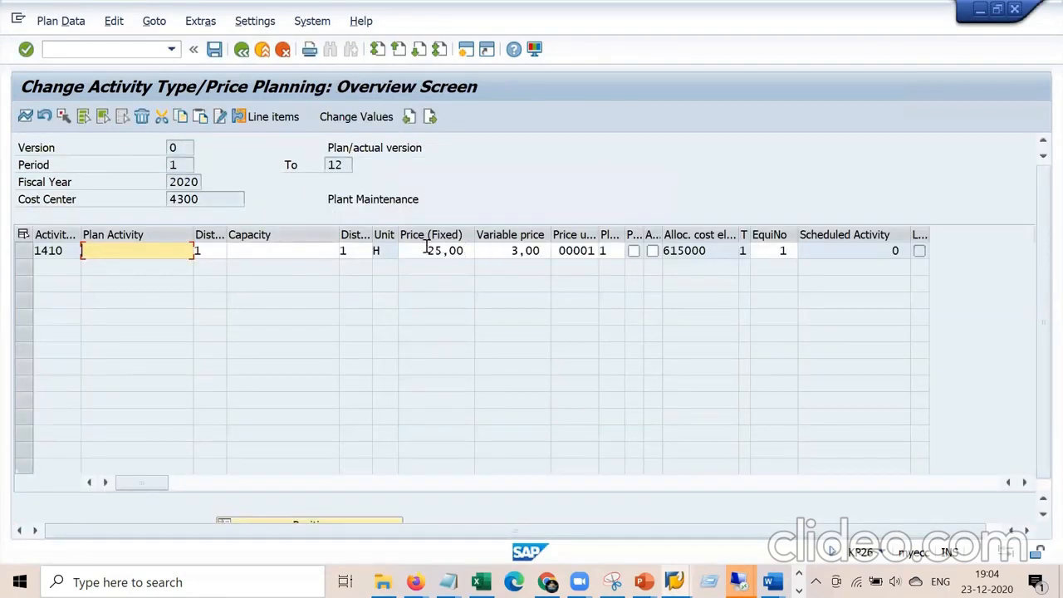
drag(426, 249, 476, 249)
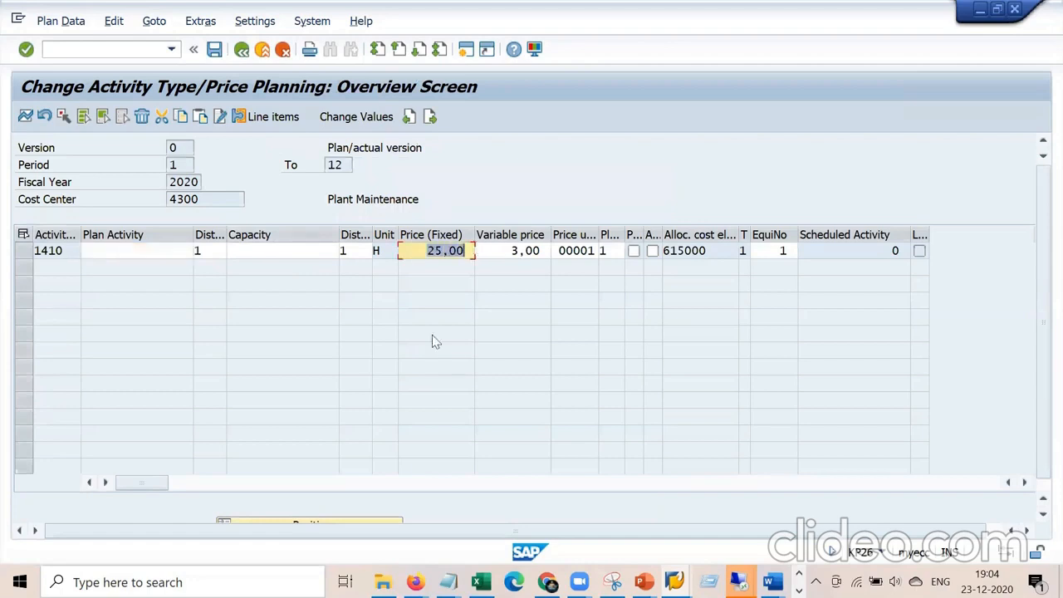
click(674, 582)
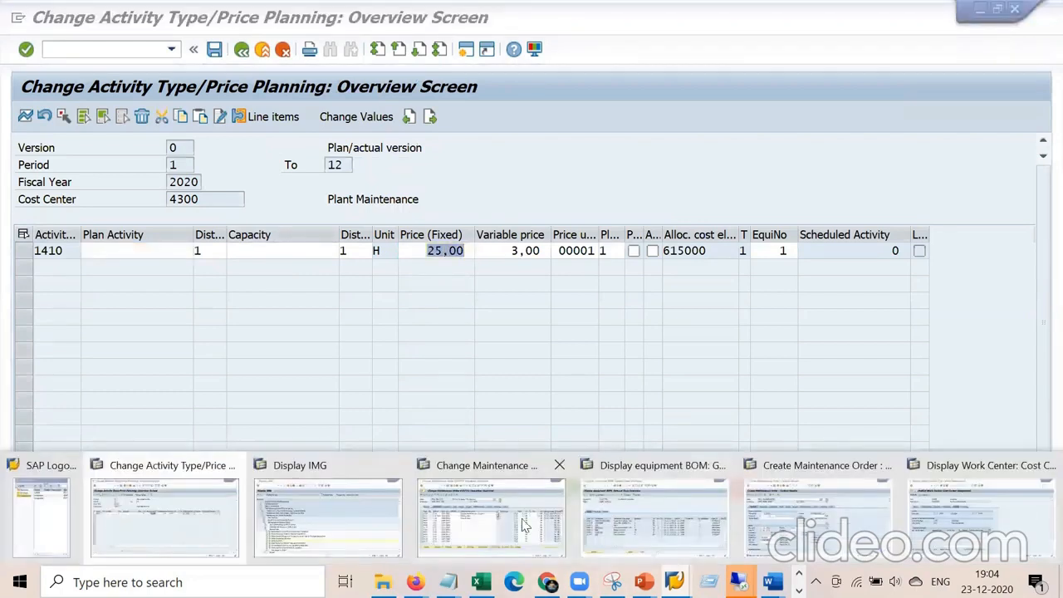
Bring order 810773 forward and check its 84,00 planned internal labor cost.
click(525, 525)
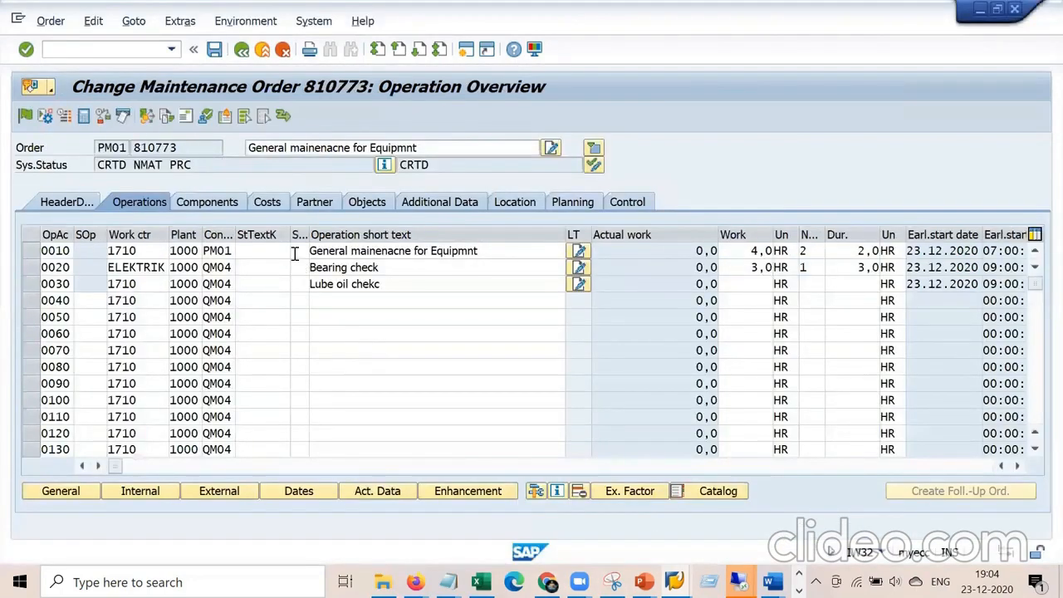
click(264, 203)
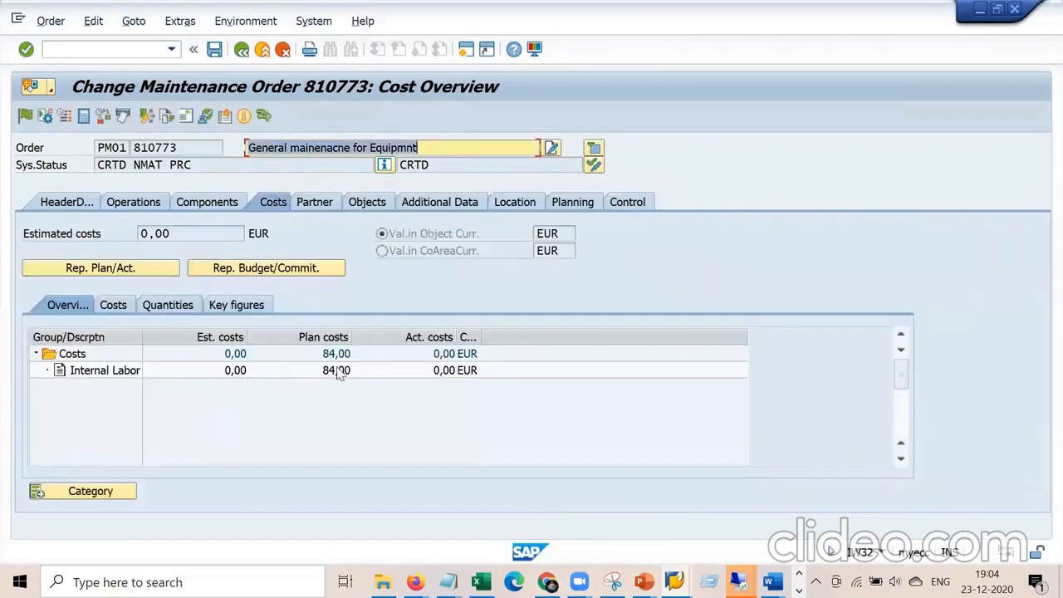
click(338, 371)
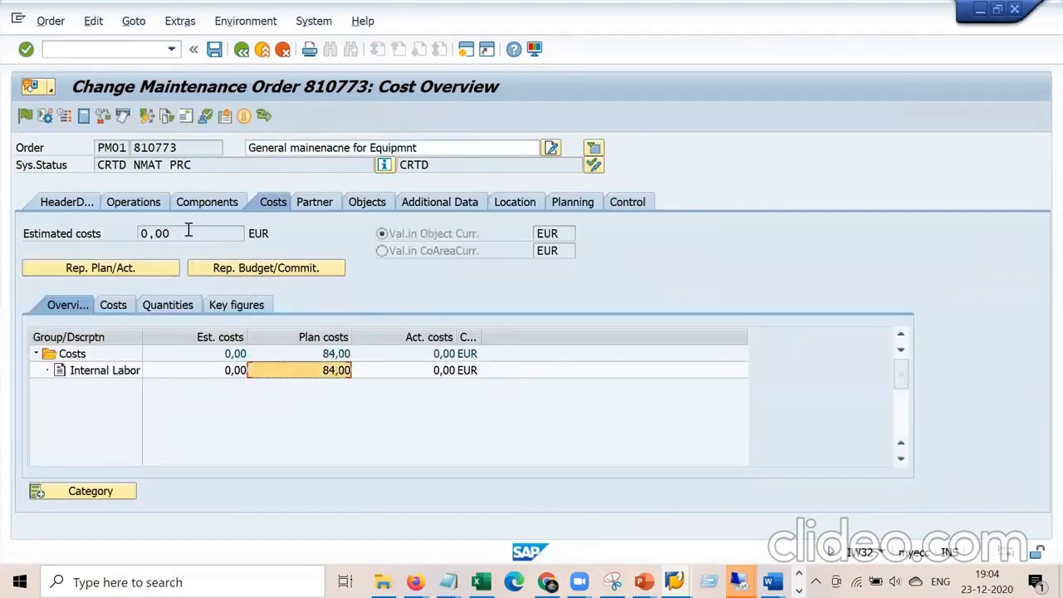
Open operation 0020's ELEKTRIK work center costing and inspect activity type 1410 and formula SAP008.
click(142, 211)
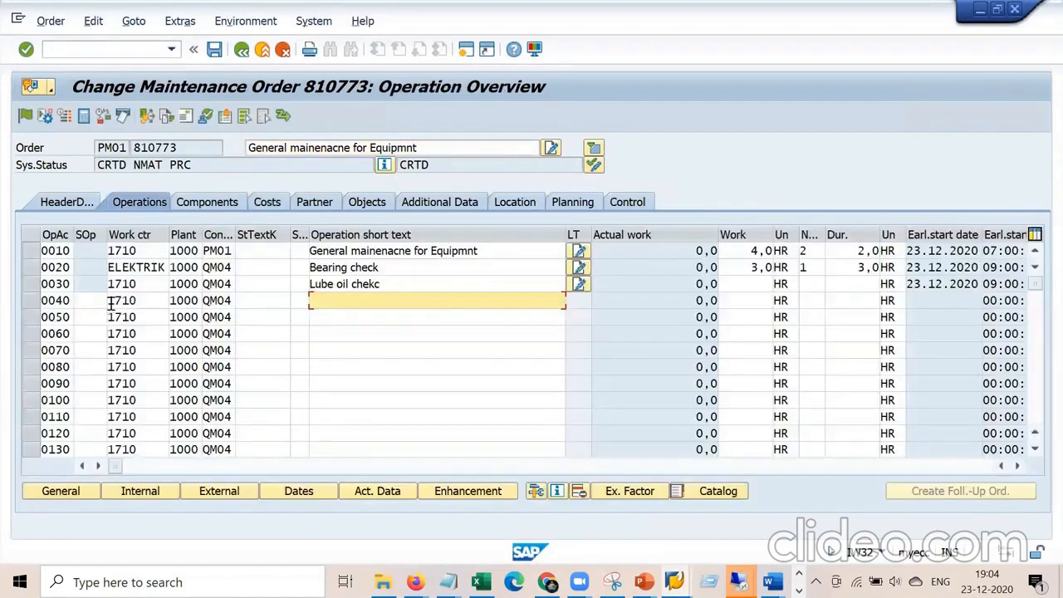
click(143, 266)
double_click(143, 267)
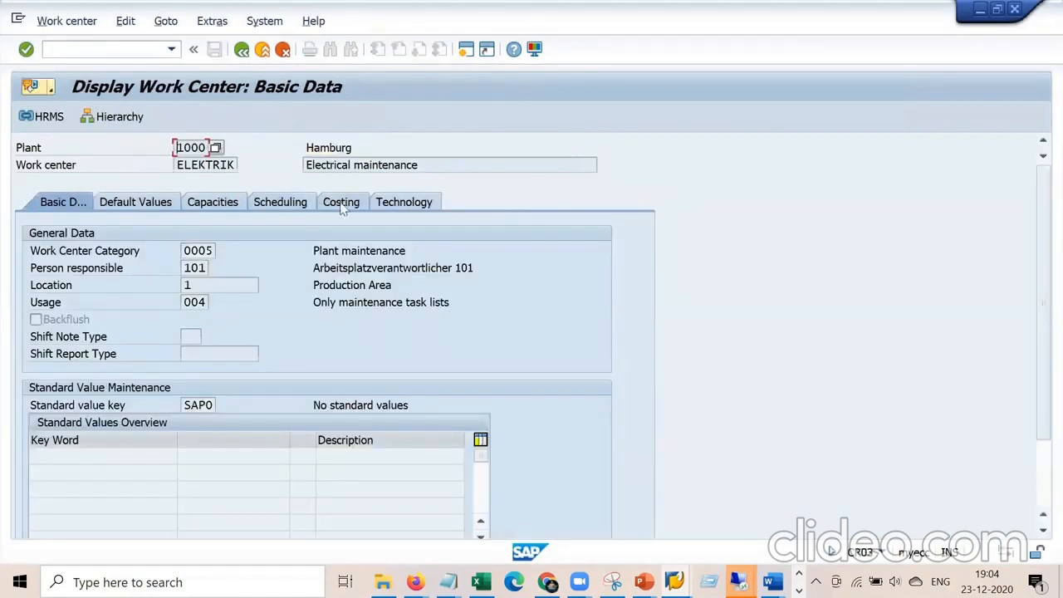
click(343, 206)
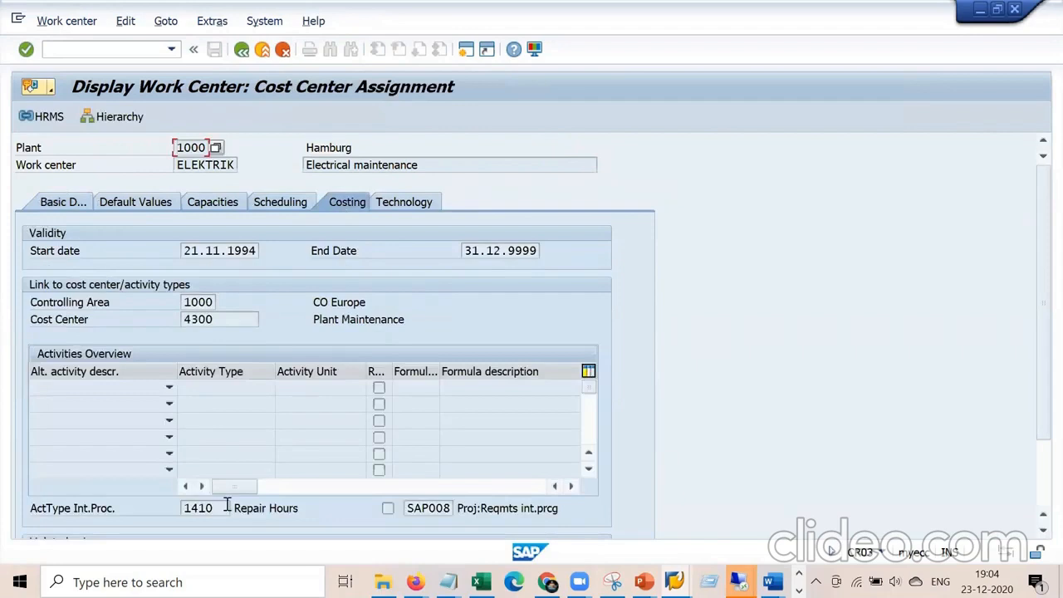
click(226, 507)
click(406, 508)
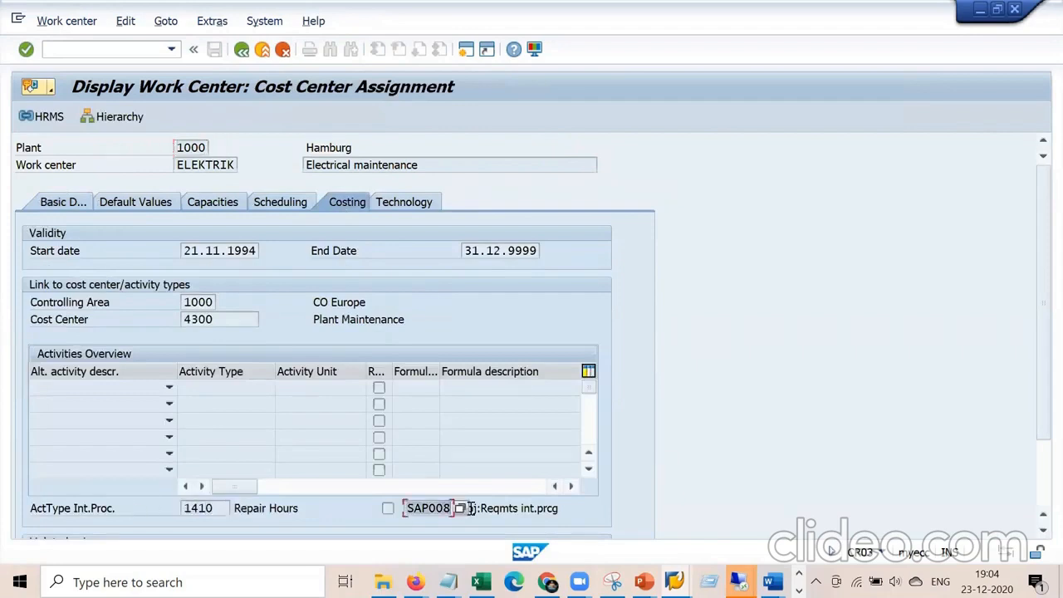
Cycle through the open SAP windows, returning price planning to its selection screen.
key(alt+Tab)
key(alt+Tab)
key(alt+Tab)
key(alt+Tab)
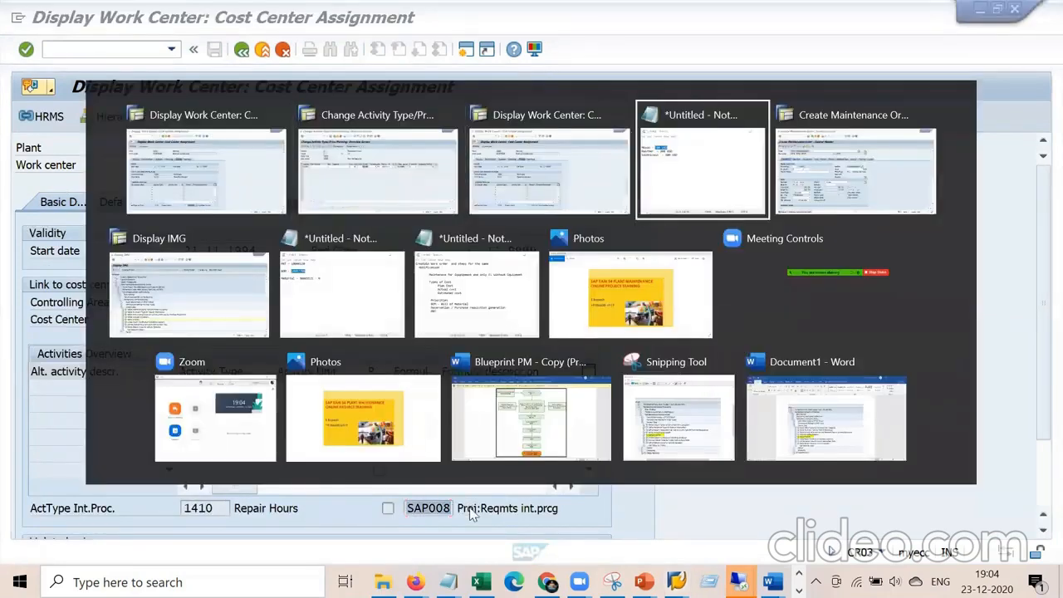
key(alt+Tab)
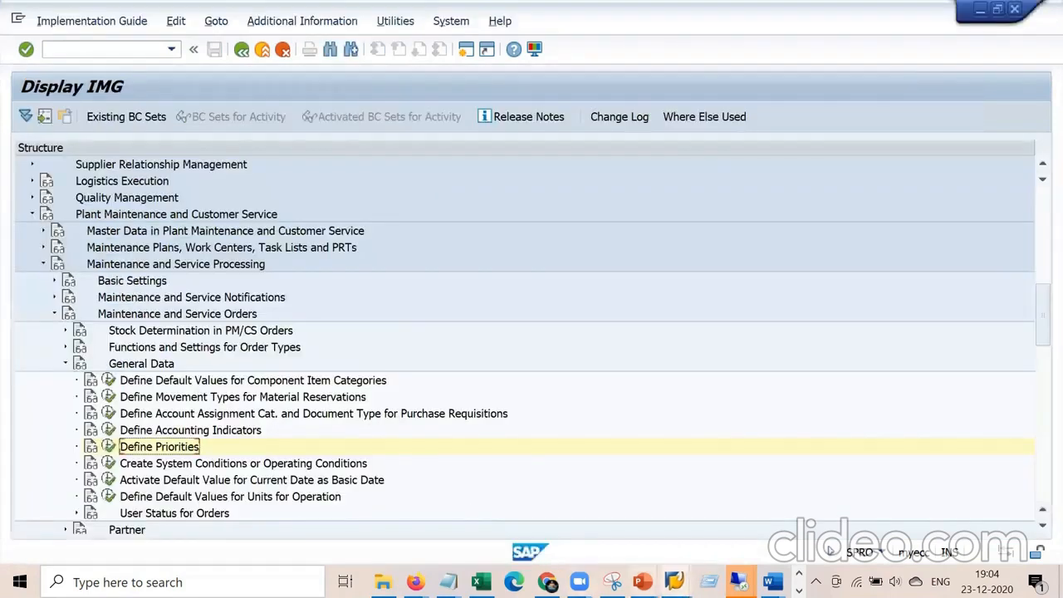
mouse_move(675, 582)
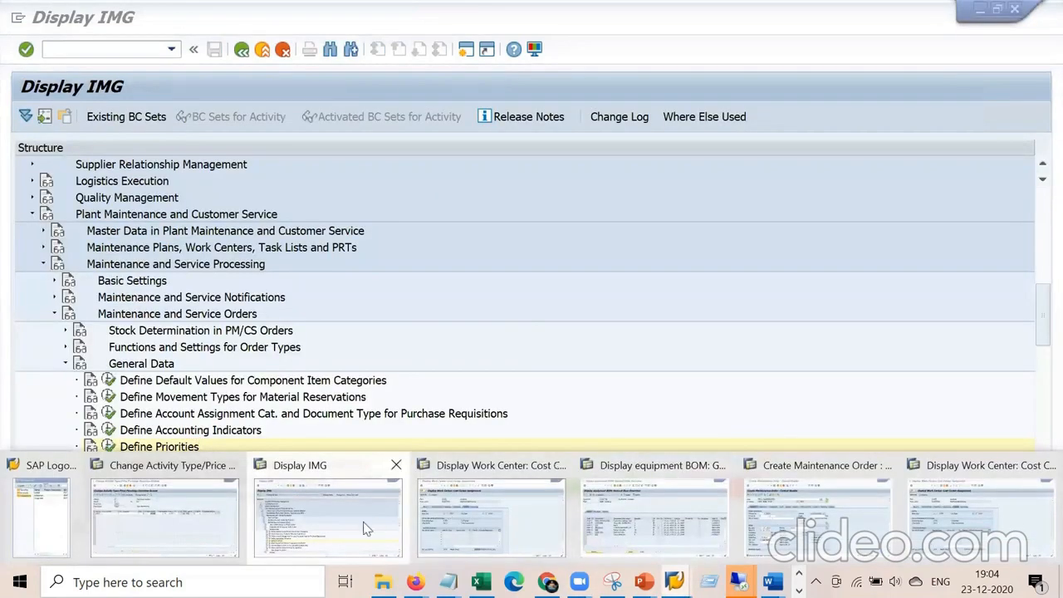
click(198, 515)
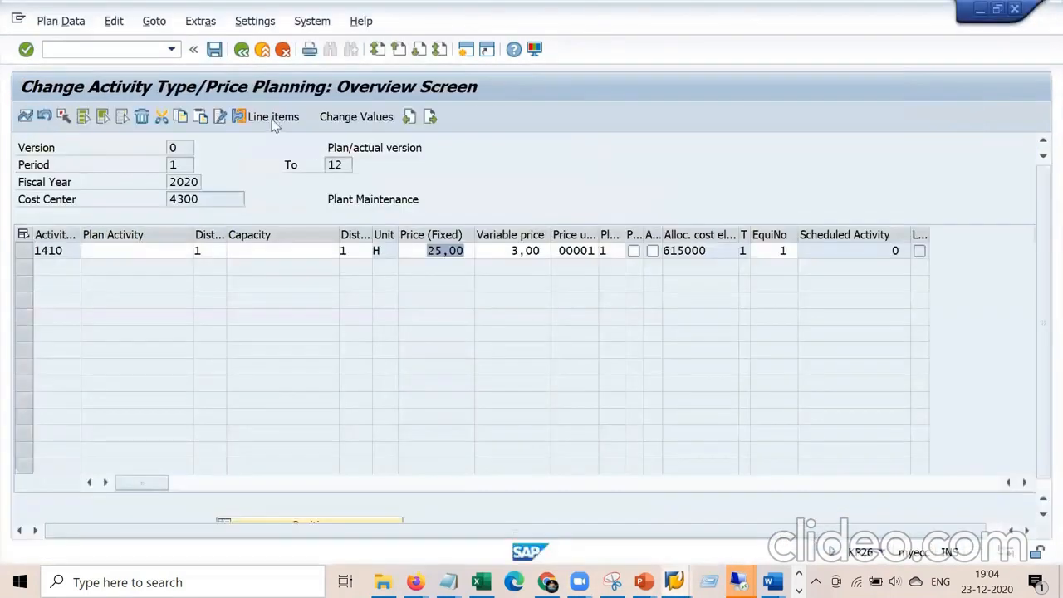
click(242, 51)
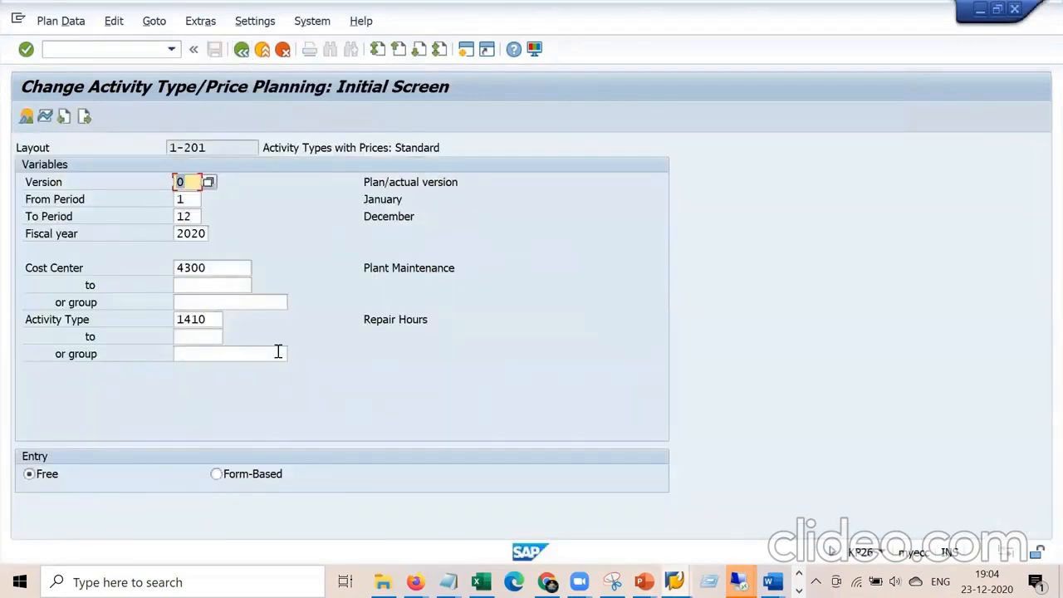
key(alt+Tab)
key(alt+Tab)
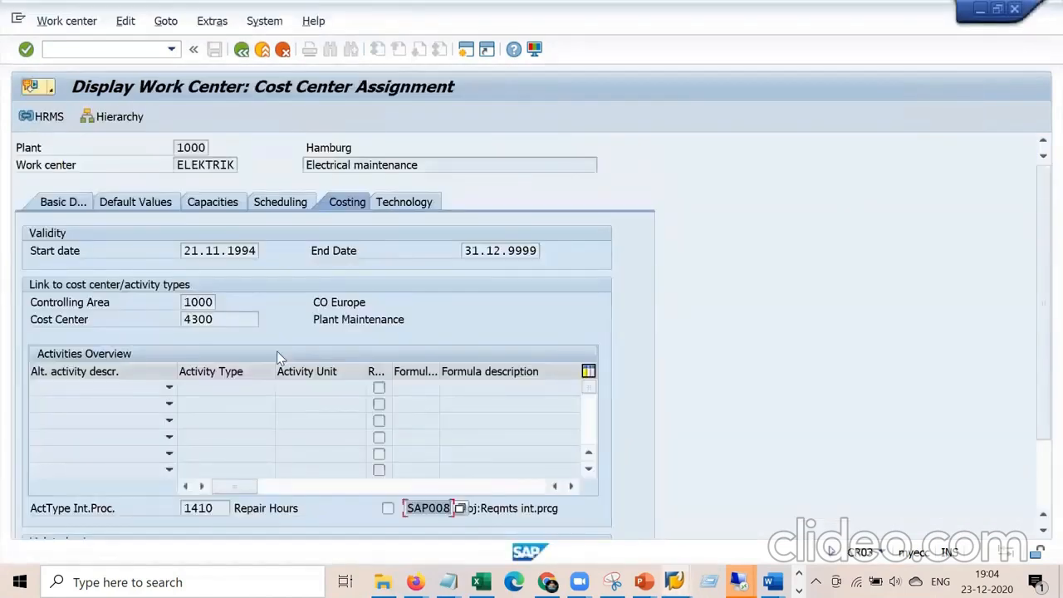
key(alt+Tab)
key(Tab)
key(Tab)
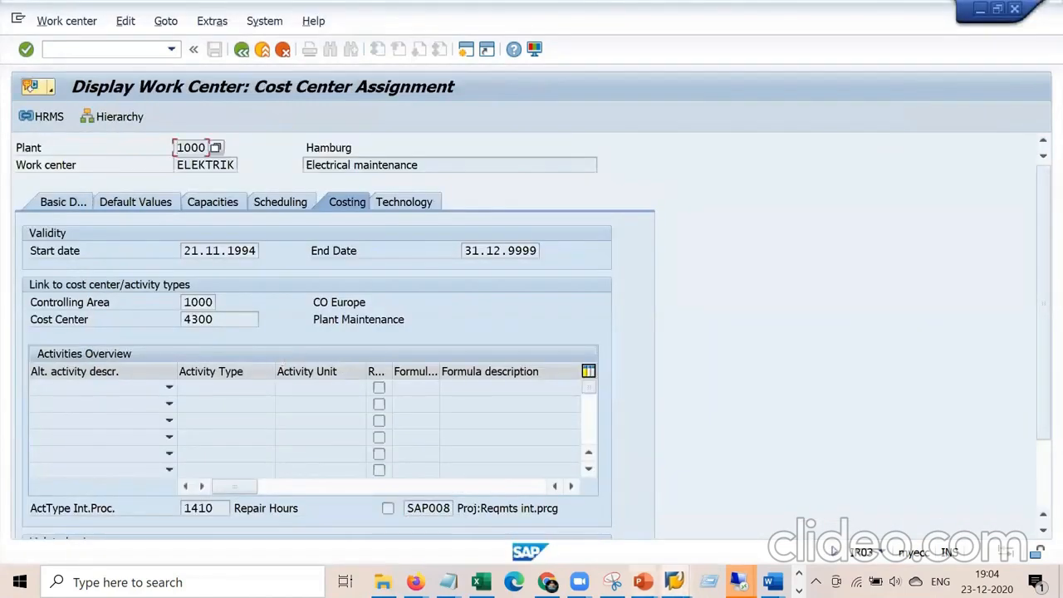
mouse_move(737, 581)
click(791, 531)
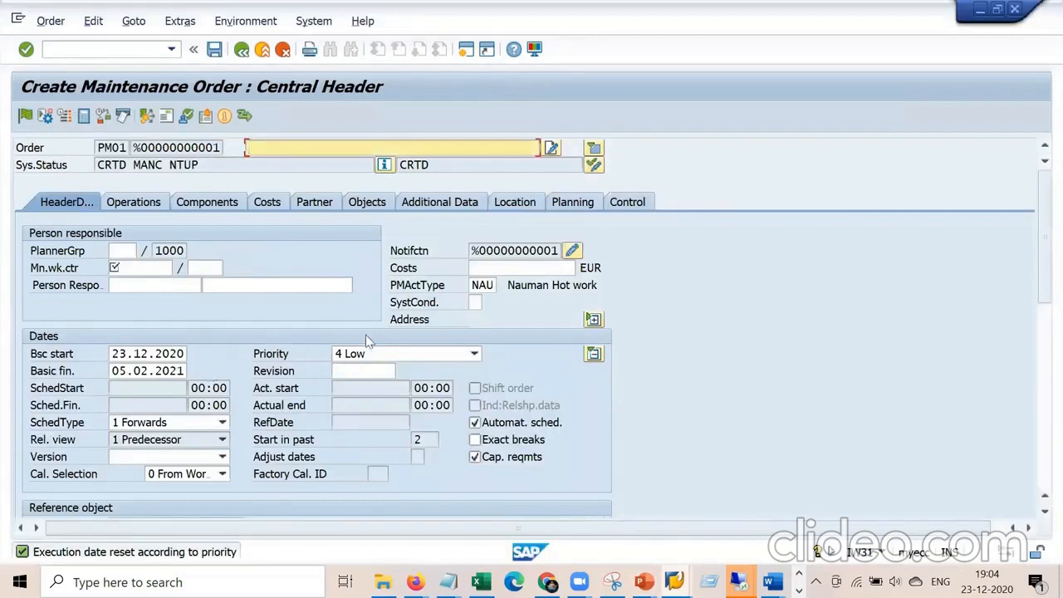
click(737, 581)
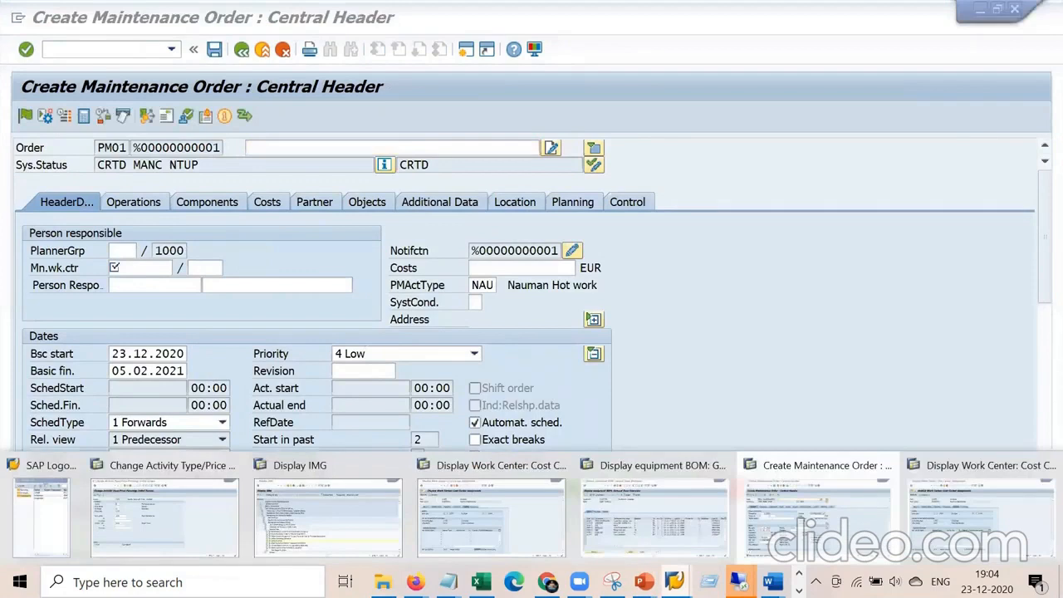
click(479, 524)
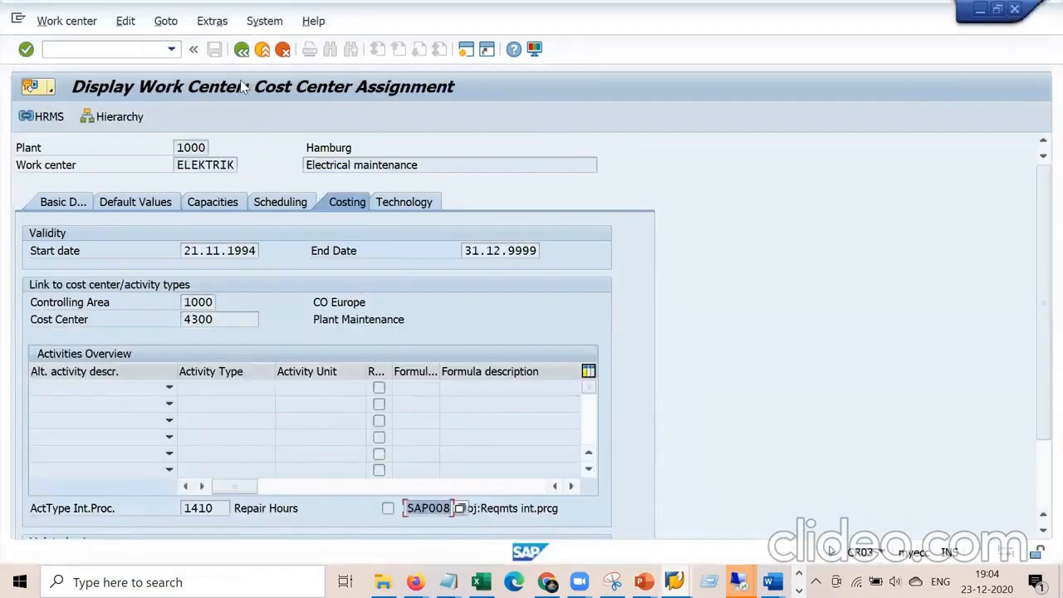
Back on order 810773, check operation 0020's 3,0 hours and 84,00 planned costs, then save.
click(241, 50)
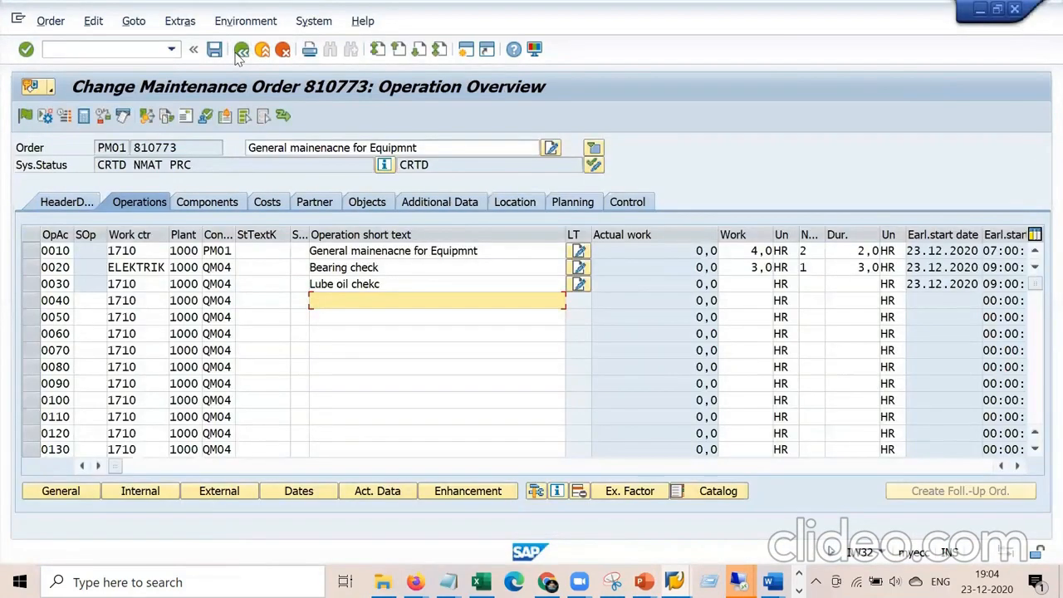
drag(747, 267, 772, 268)
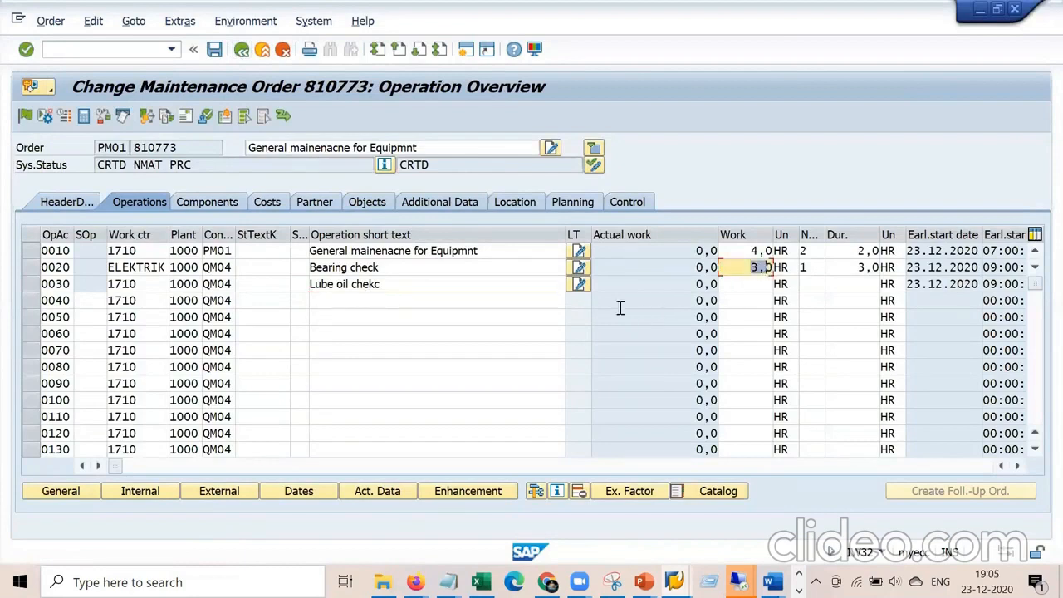
click(259, 206)
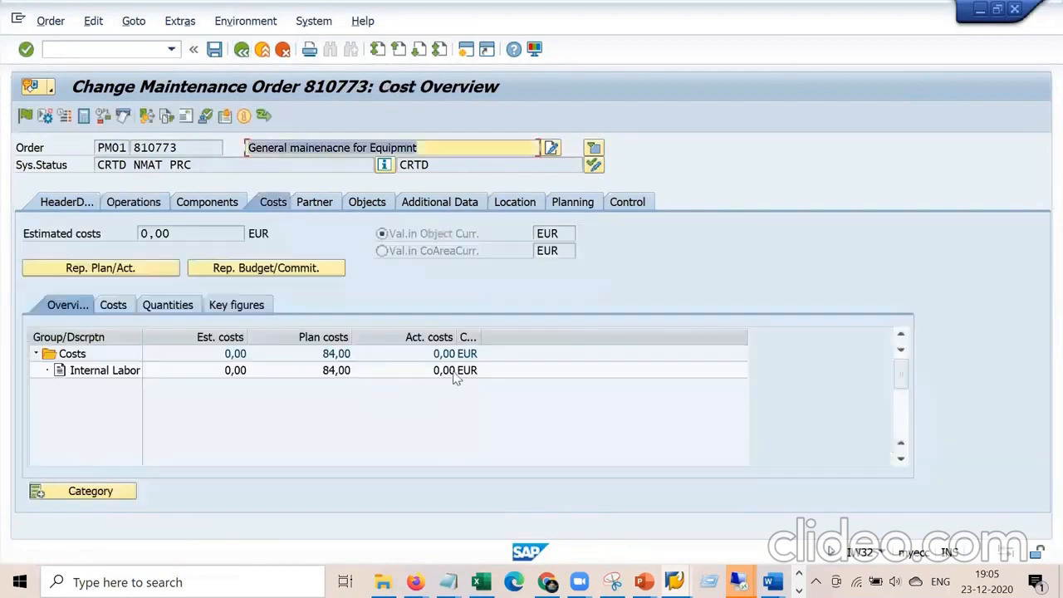
click(215, 50)
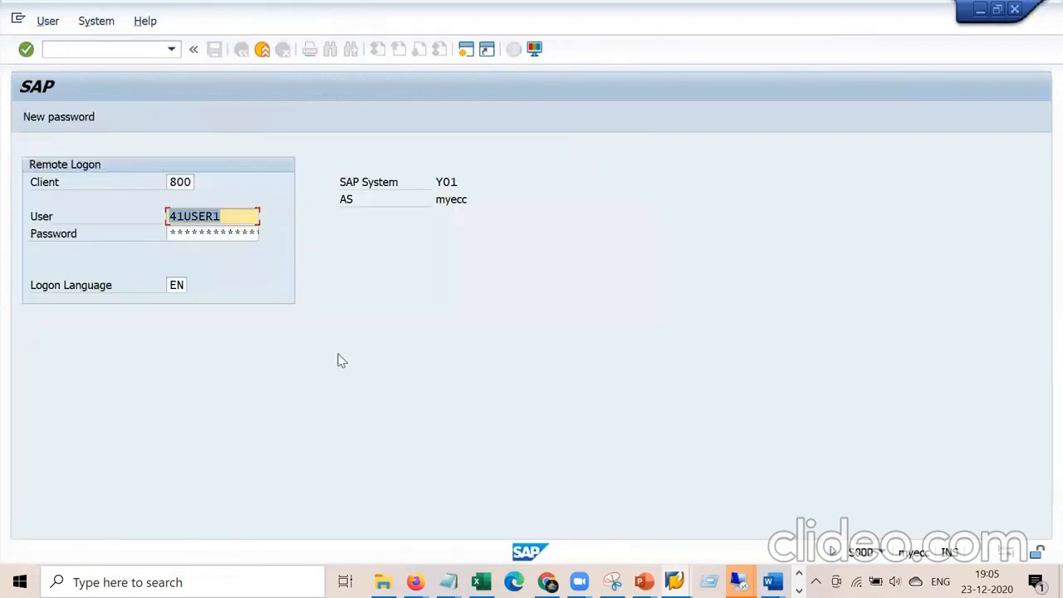
Log back on to SAP with the saved user name and password.
key(Tab)
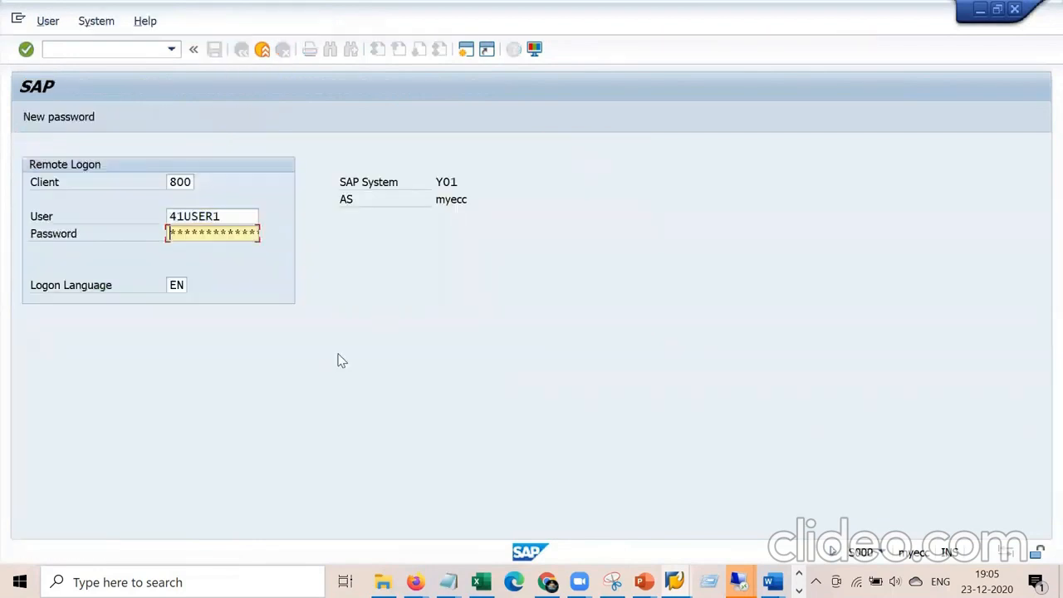
key(Return)
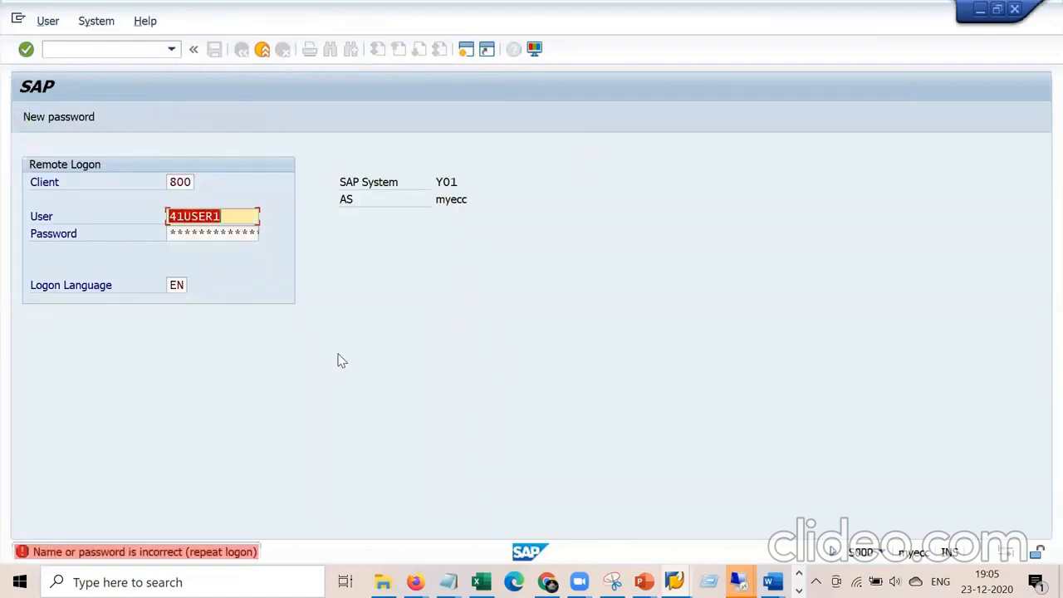
text(welcome)
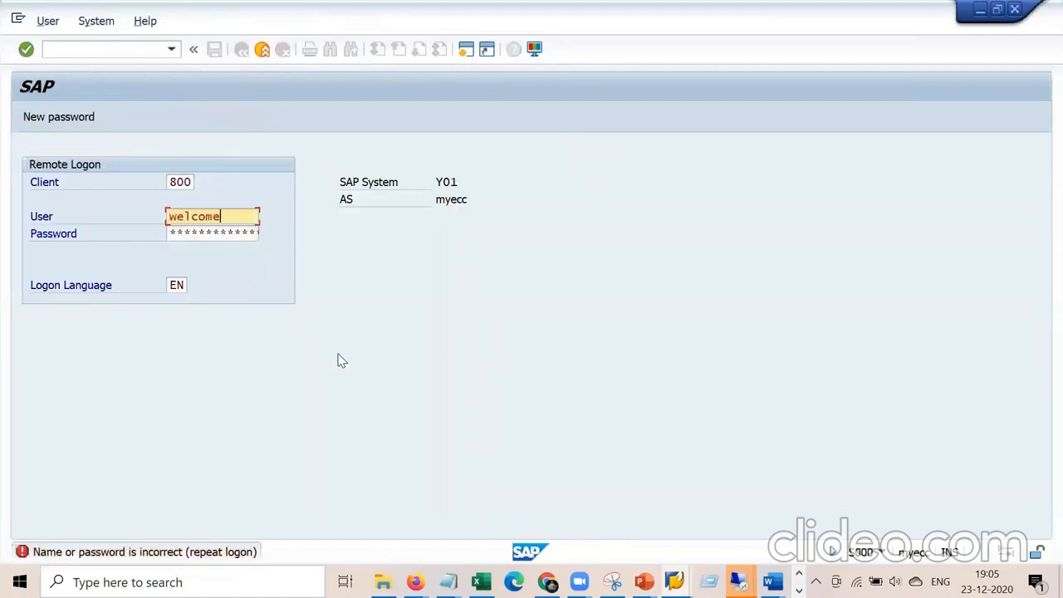
key(BackSpace)
key(BackSpace)
key(Down)
key(Return)
key(Tab)
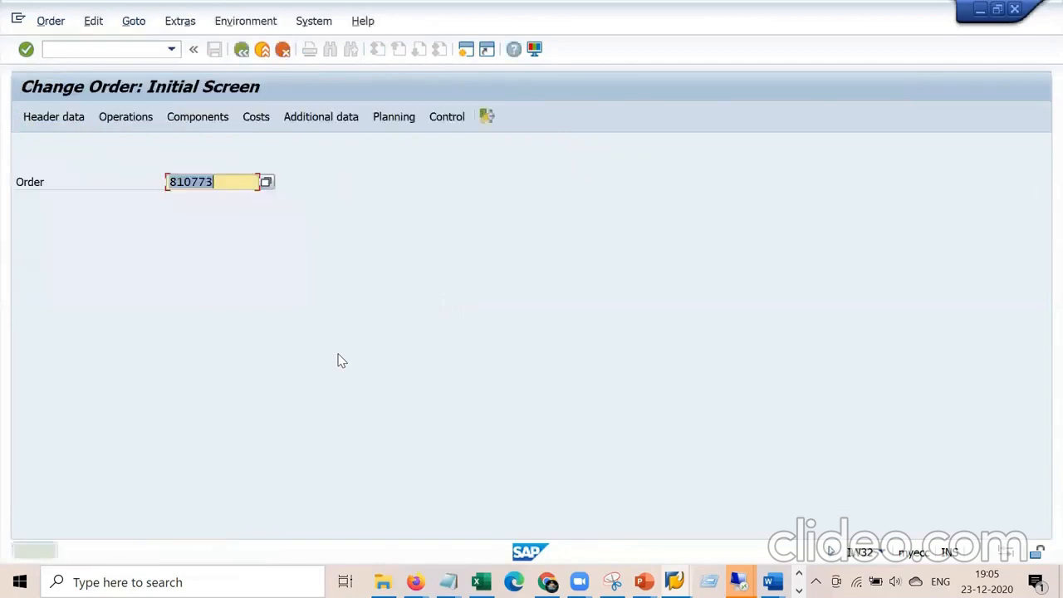
Run /niw41 for operation 0020 of order 810773, which reports the order is not released.
click(129, 51)
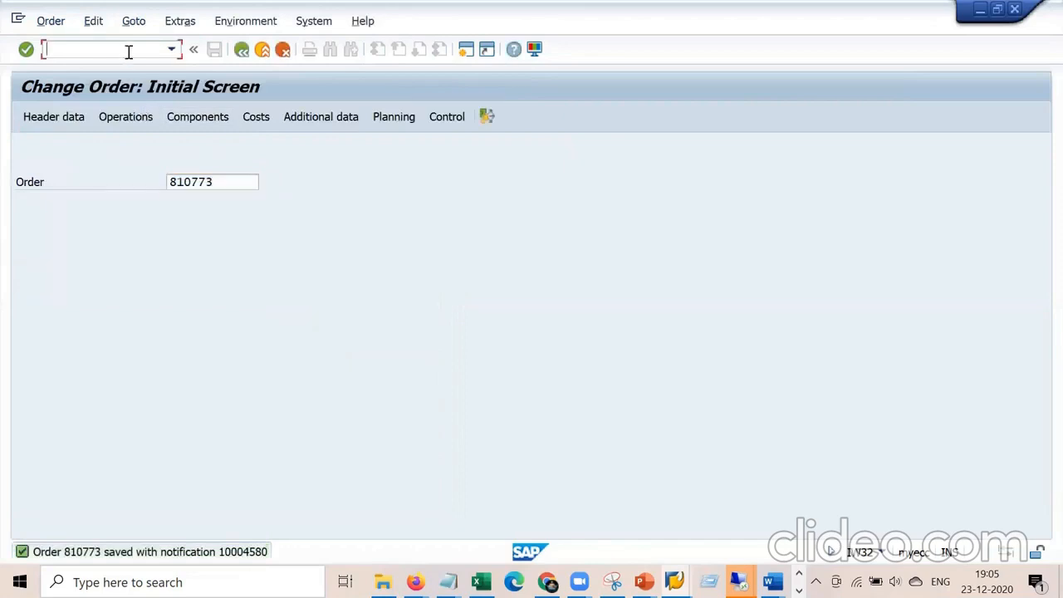
text(/niw41)
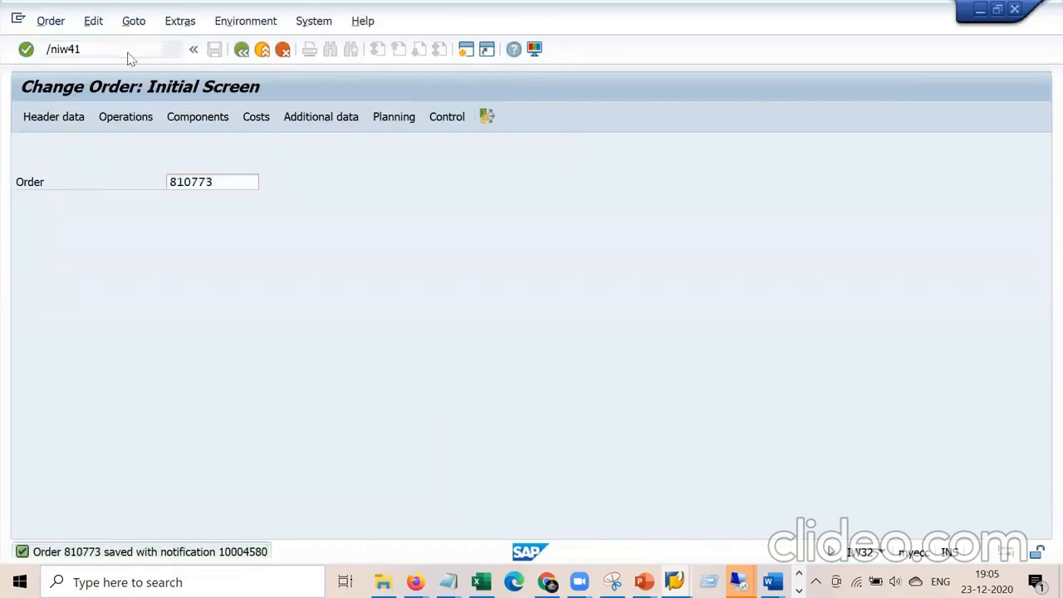
key(Return)
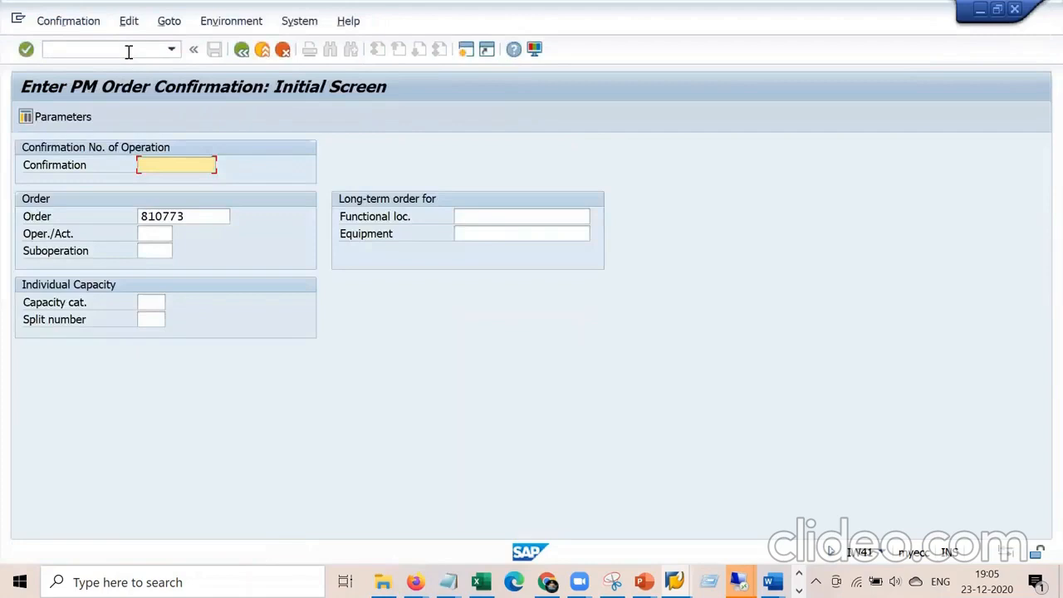
key(Tab)
key(Tab)
text(0020)
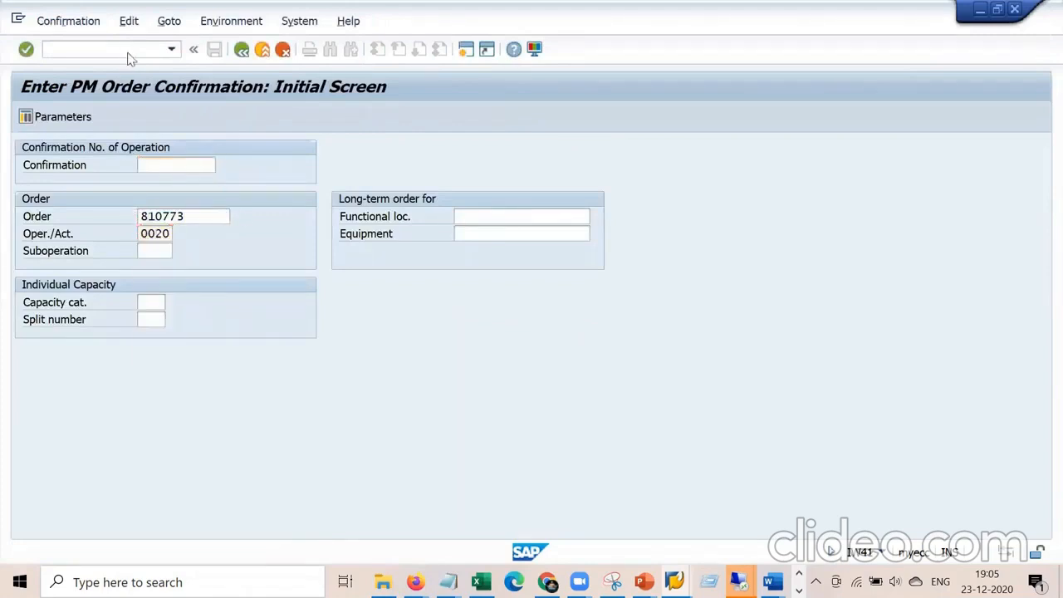
key(Return)
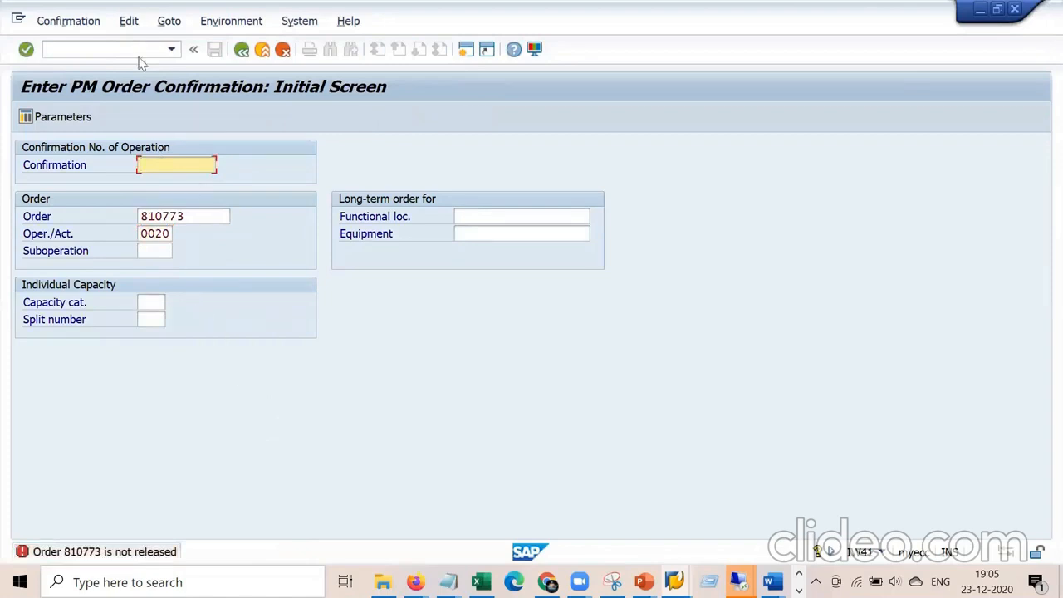
click(132, 52)
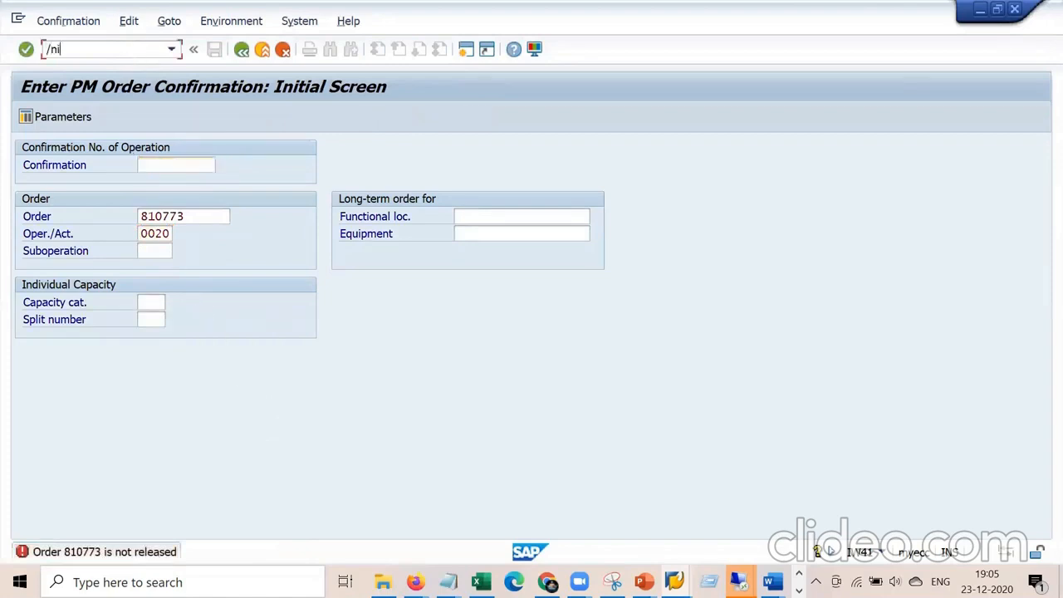
Release order 810773 in IW32 and save it so it carries status REL.
key(Return)
key(Return)
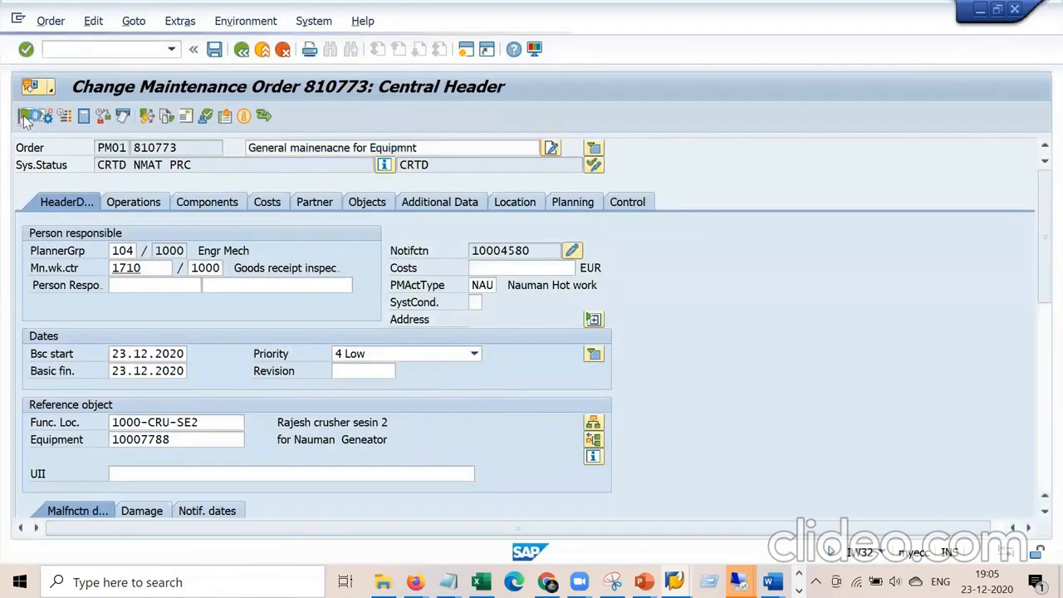
click(214, 51)
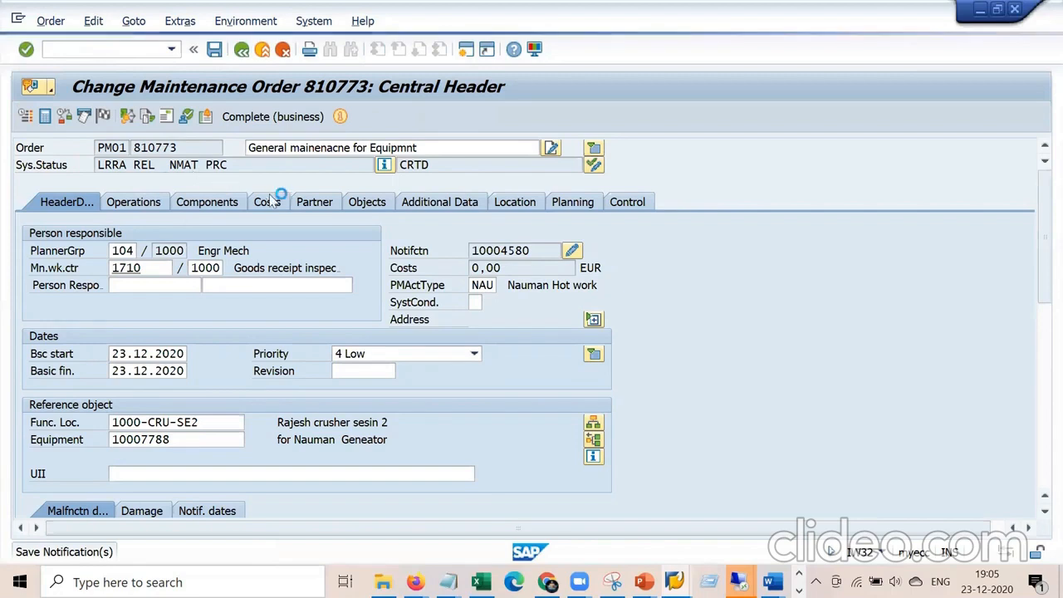
key(alt+Tab)
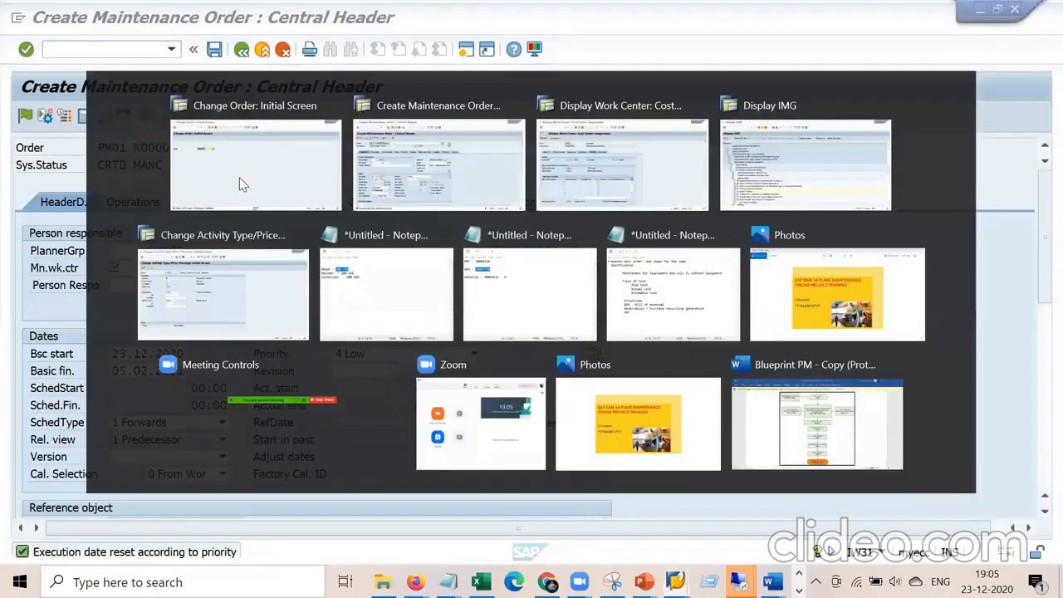
Start IW41 and pick operation 0020 of order 810773 for confirmation.
click(145, 50)
text(/niw41)
key(Return)
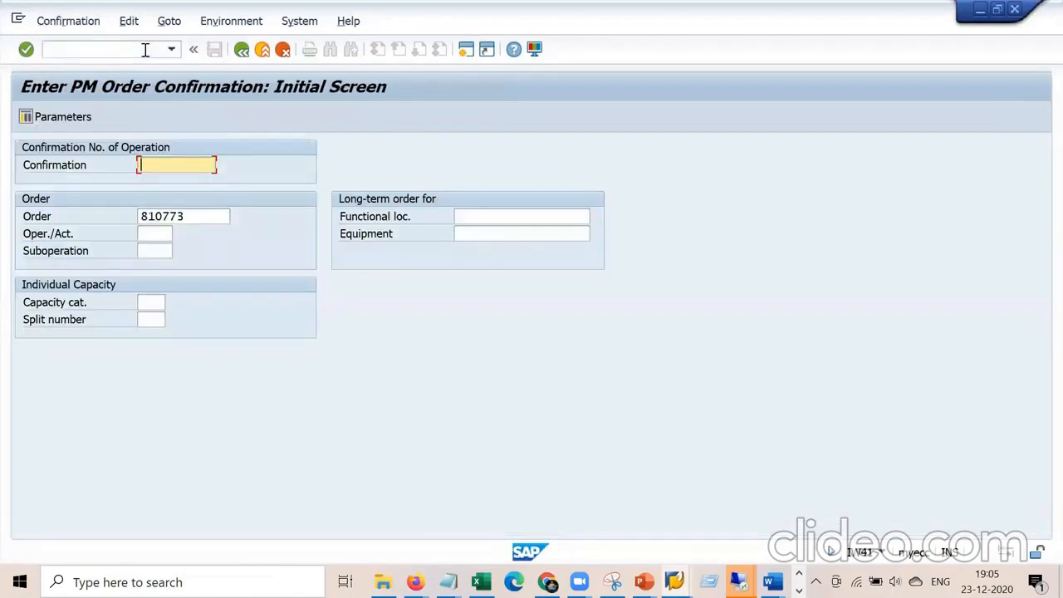
key(Tab)
key(Tab)
key(F4)
key(Return)
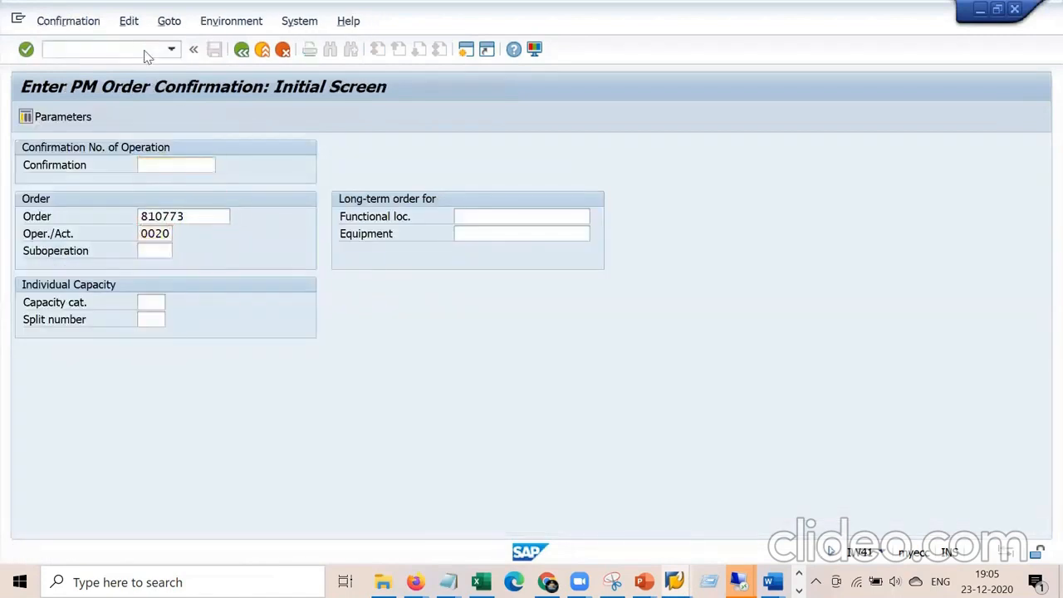
key(Return)
Confirm 3,0 hours as final with no remaining work and save.
drag(185, 268, 239, 262)
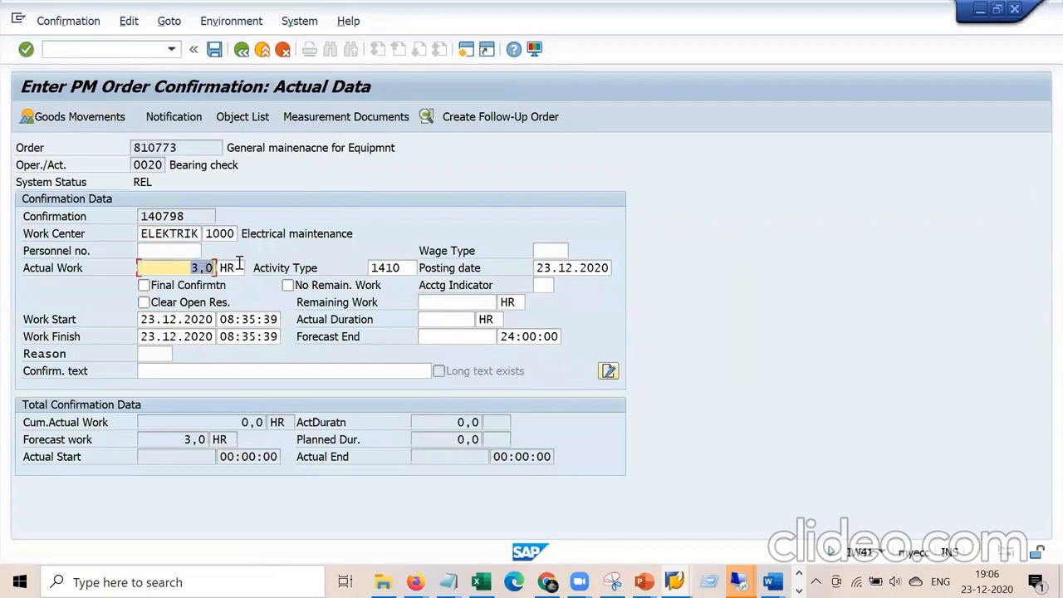
click(146, 286)
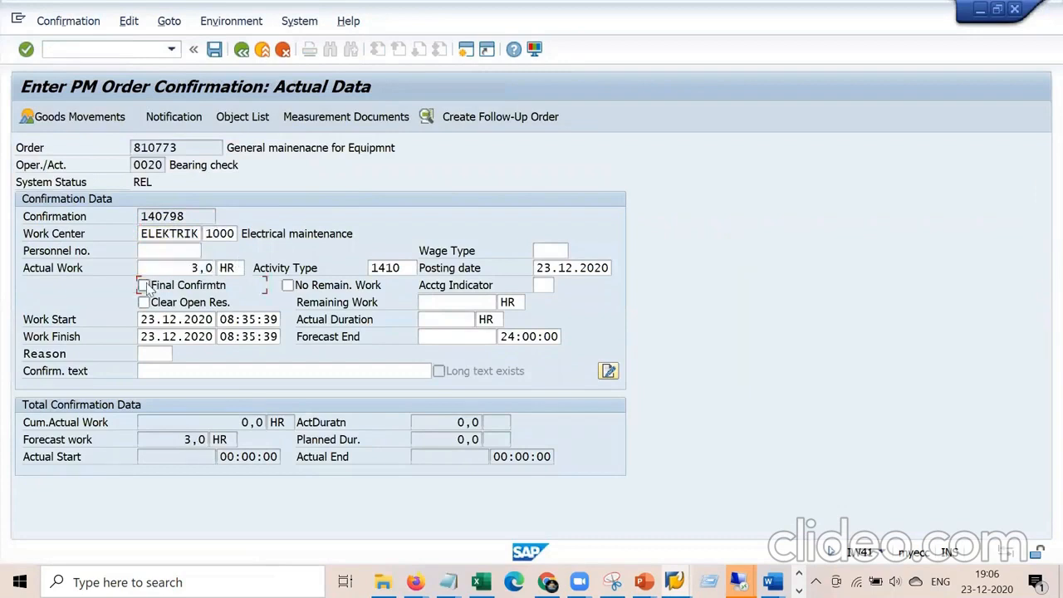
click(288, 286)
click(214, 50)
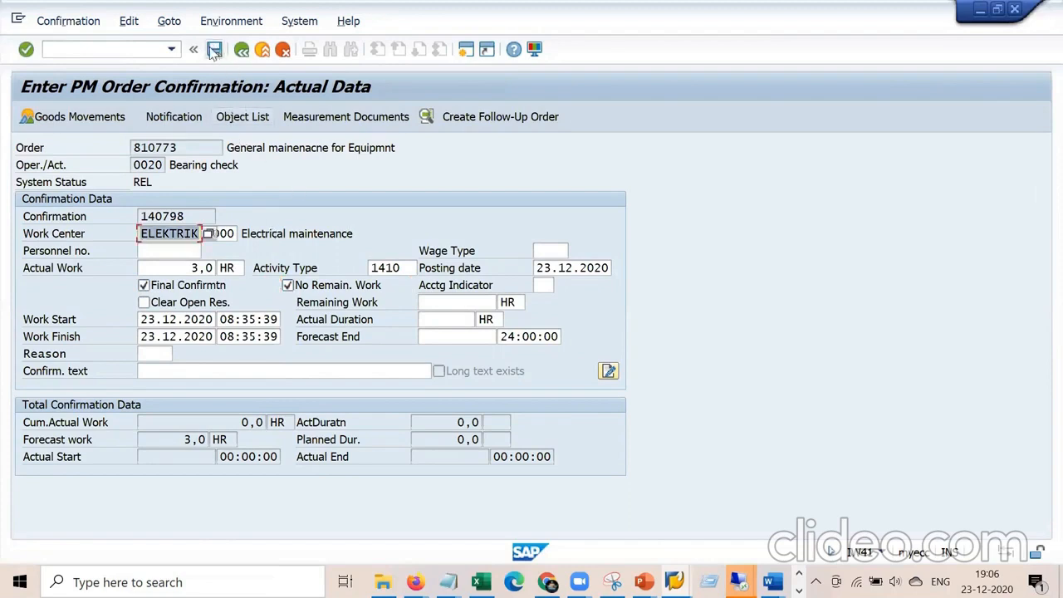
click(212, 50)
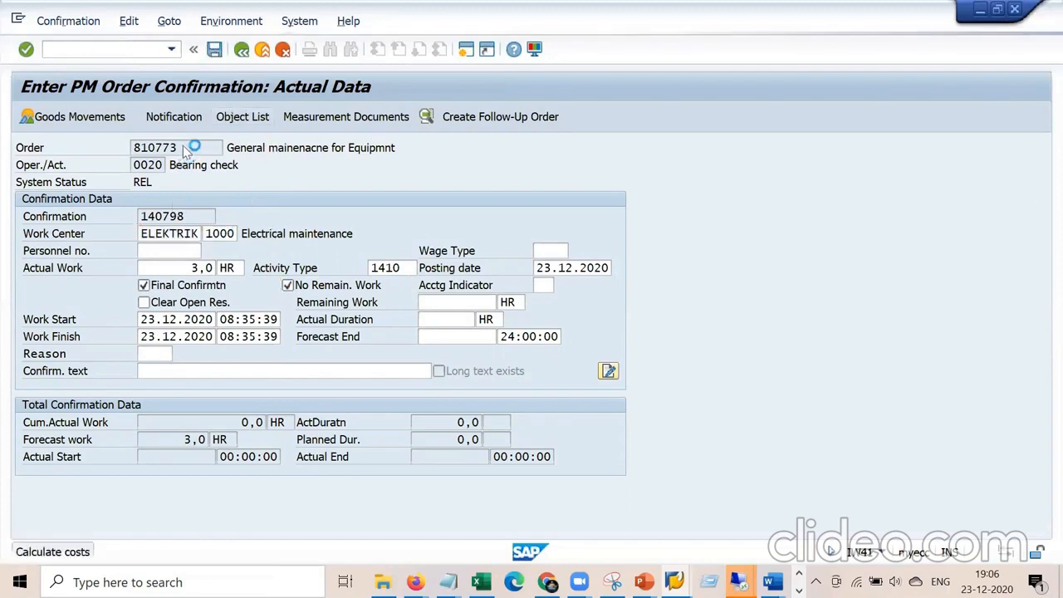
click(227, 233)
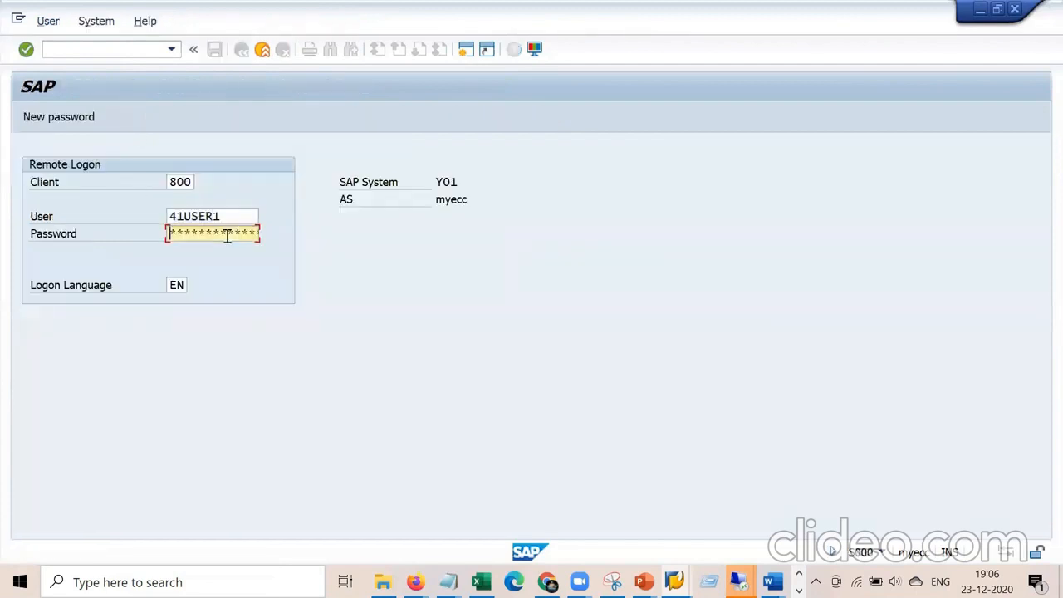
Log on, reopen order 810773 via /niw32, check 84,00 actual internal labor cost, then view operations.
key(Return)
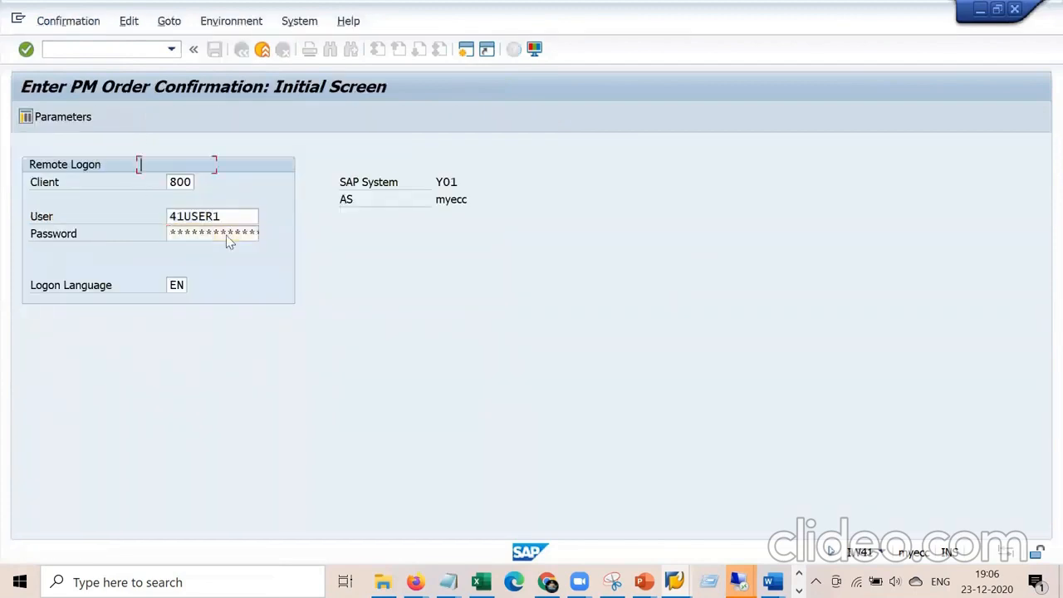
click(117, 49)
text(/niw32)
key(Return)
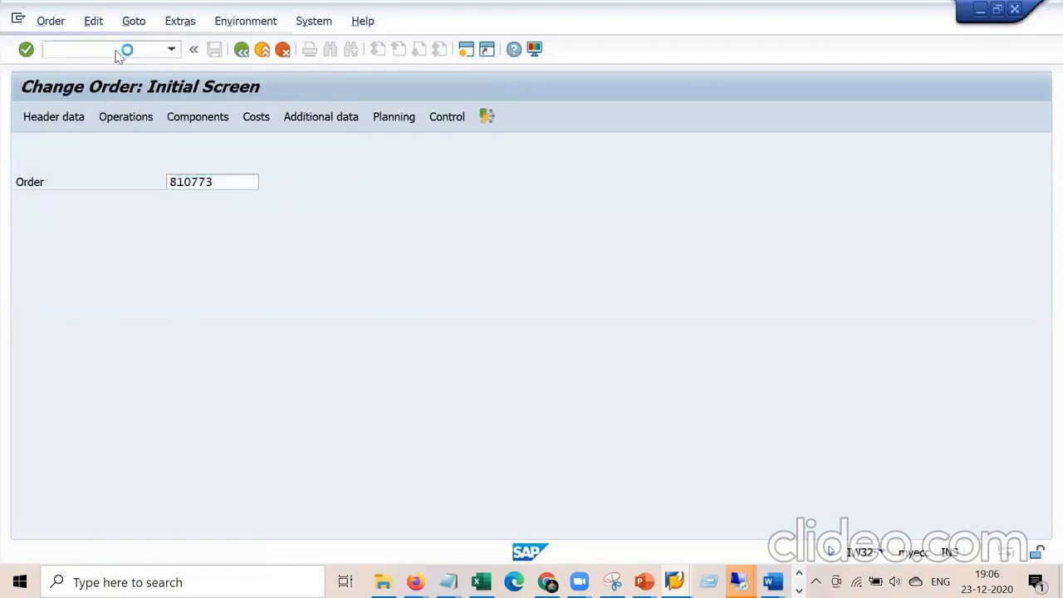
key(Return)
click(257, 203)
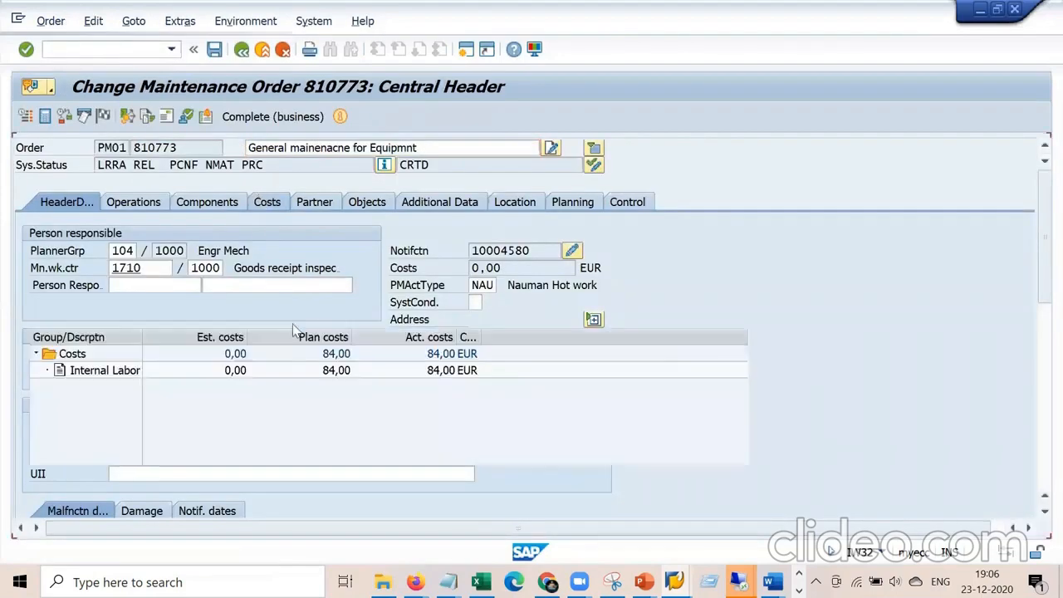
click(447, 373)
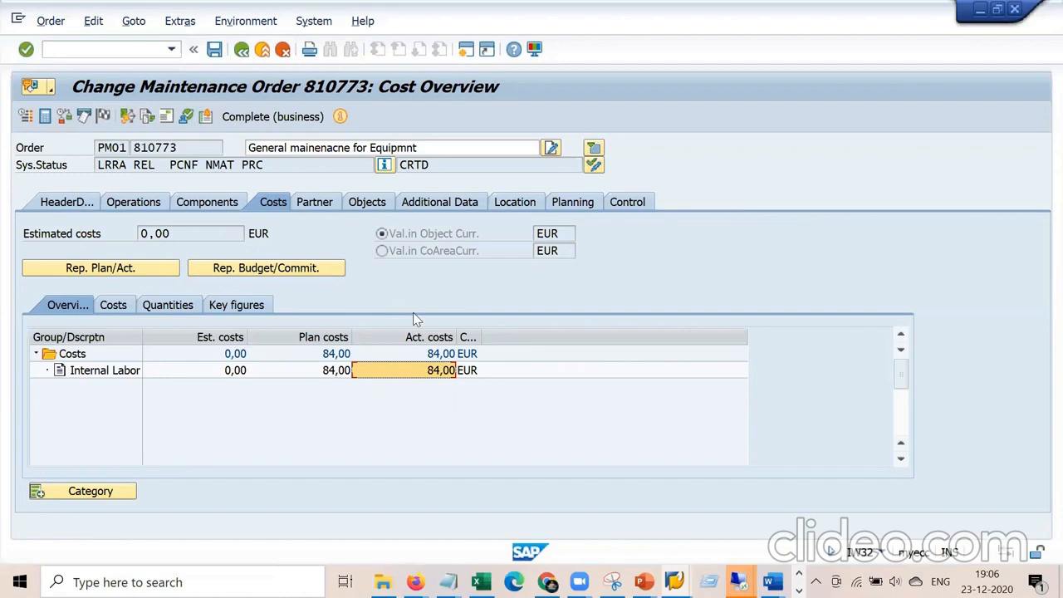
click(142, 197)
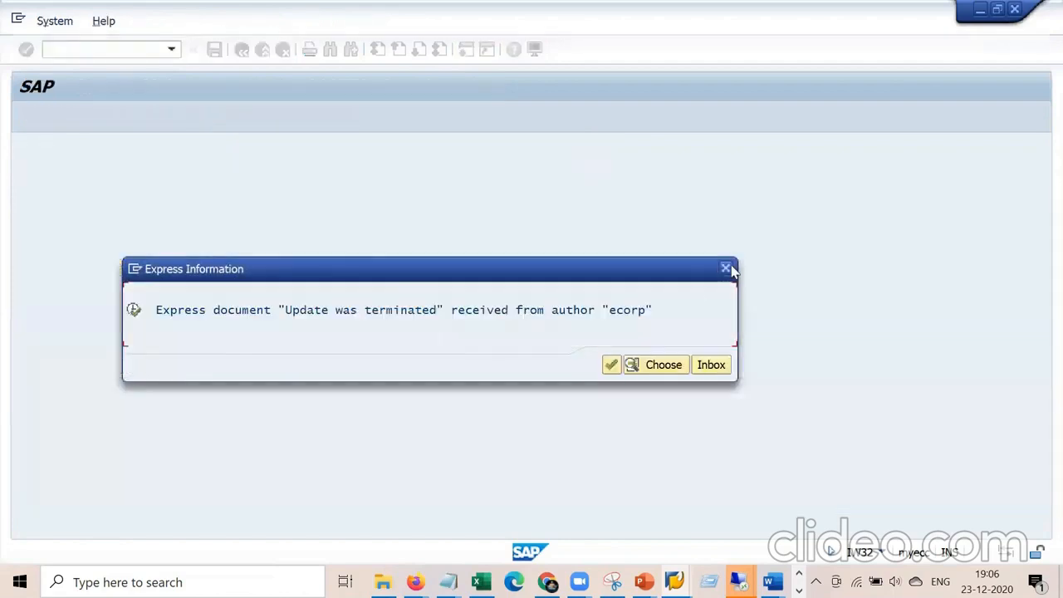
click(611, 365)
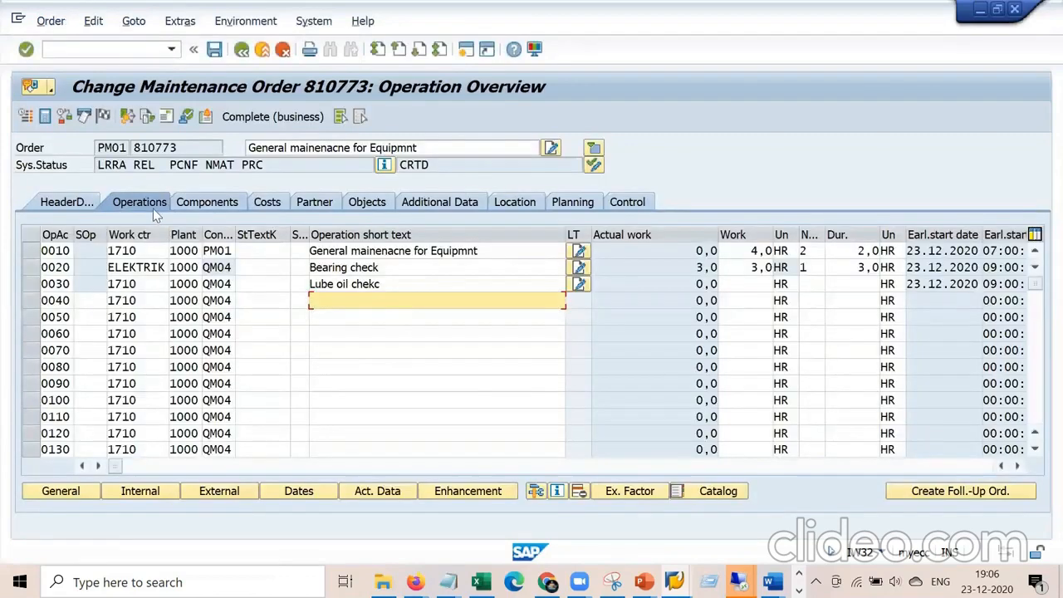
Open work center ELEKTRIK's costing data and inspect activity type 1410 and SAP008.
double_click(144, 268)
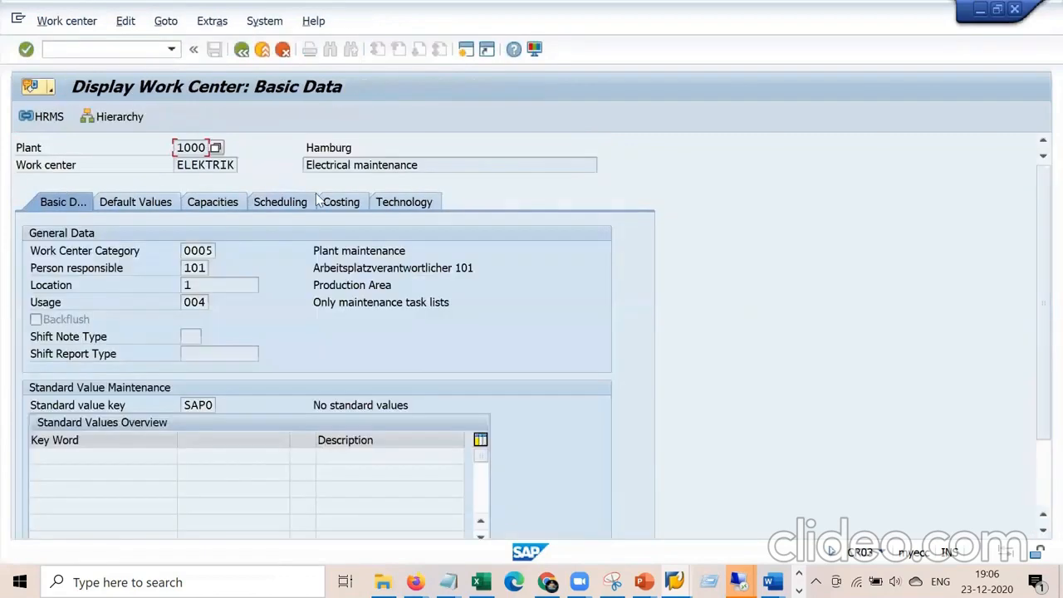
click(342, 203)
click(194, 507)
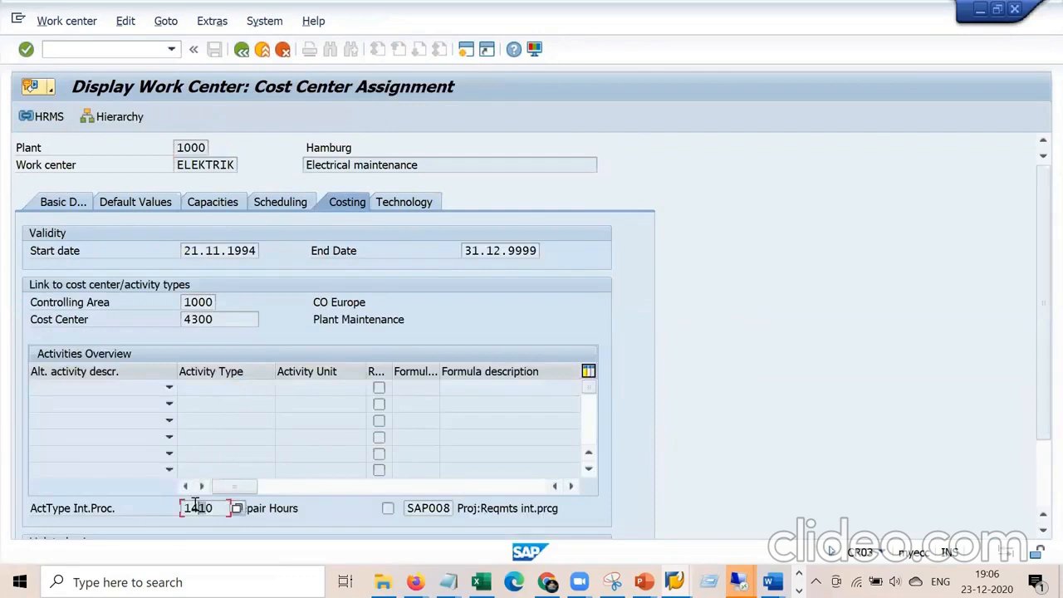
click(412, 507)
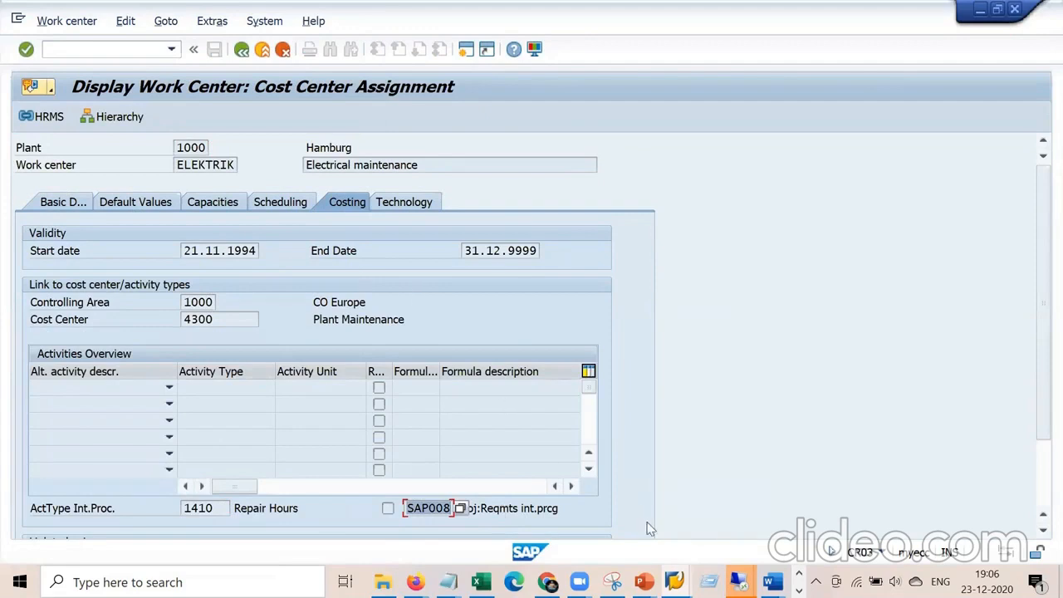
Leave the work center display and show order 810773's header data.
mouse_move(674, 581)
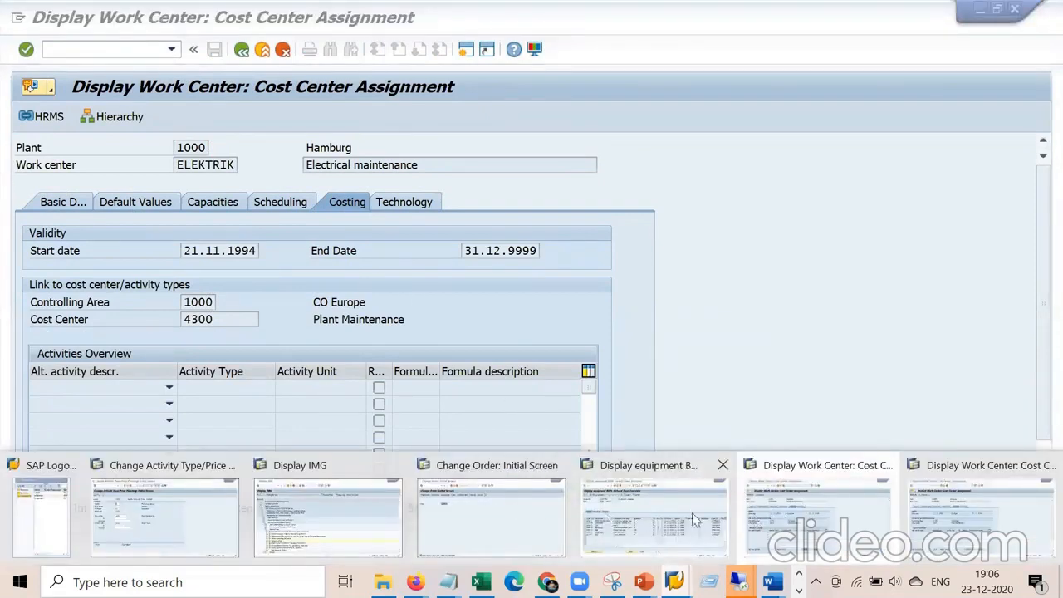
click(814, 521)
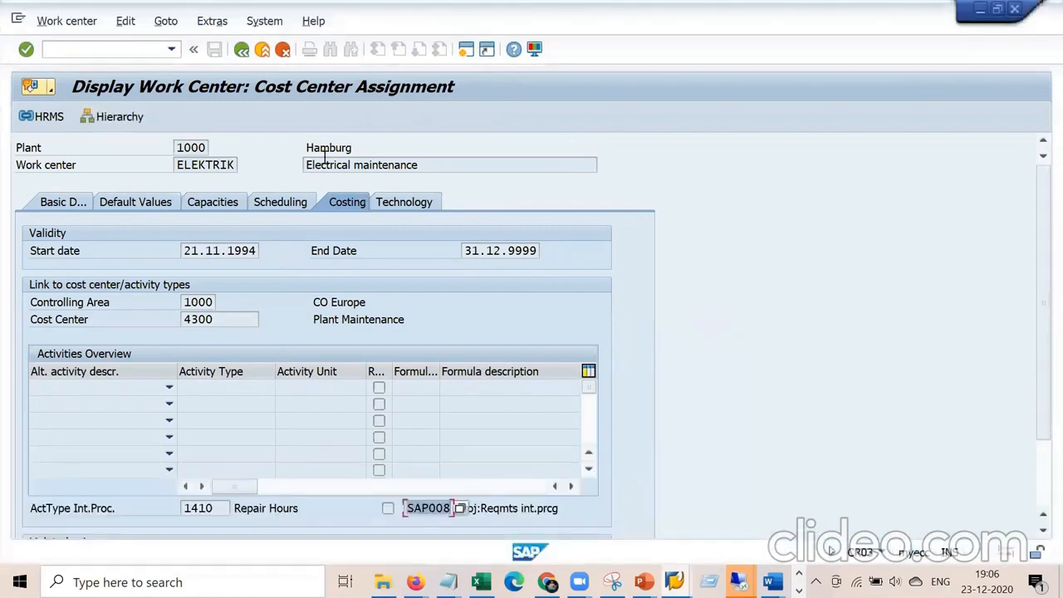
click(243, 50)
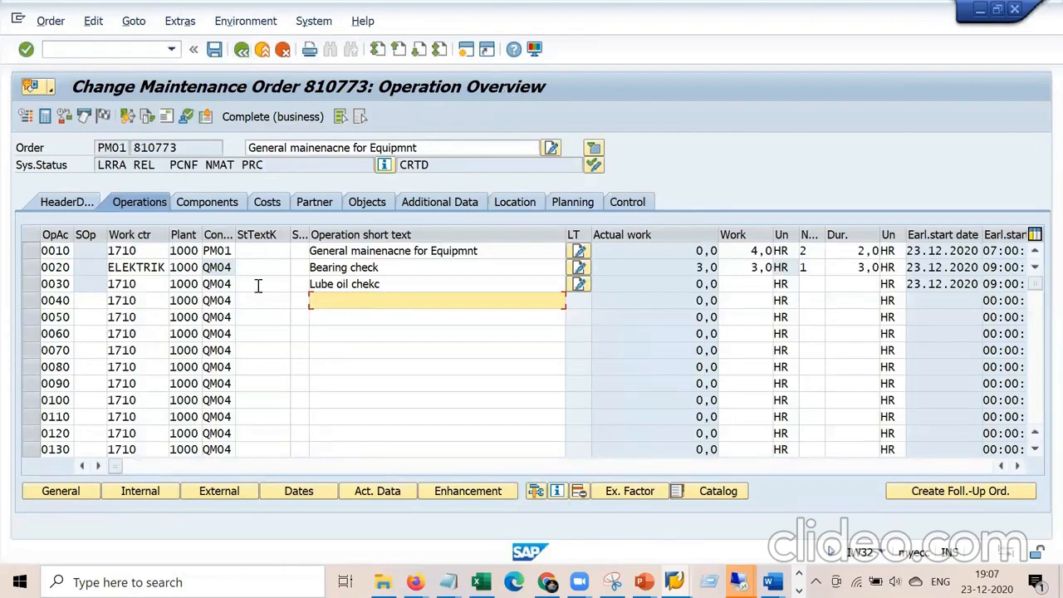
click(79, 204)
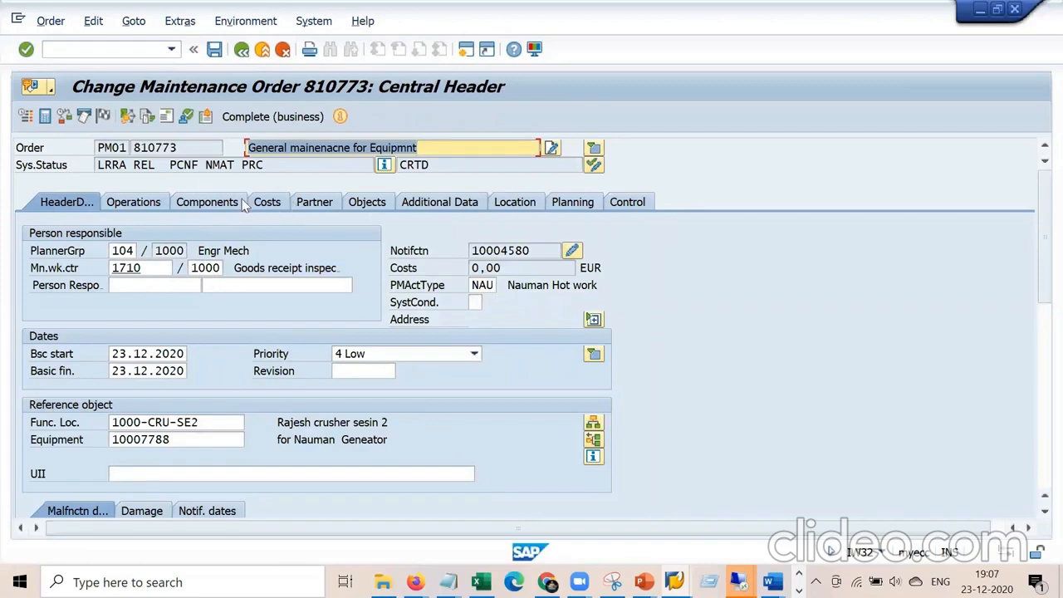
Create a default settlement rule with category CTR and receiver cost center 2200.
click(128, 117)
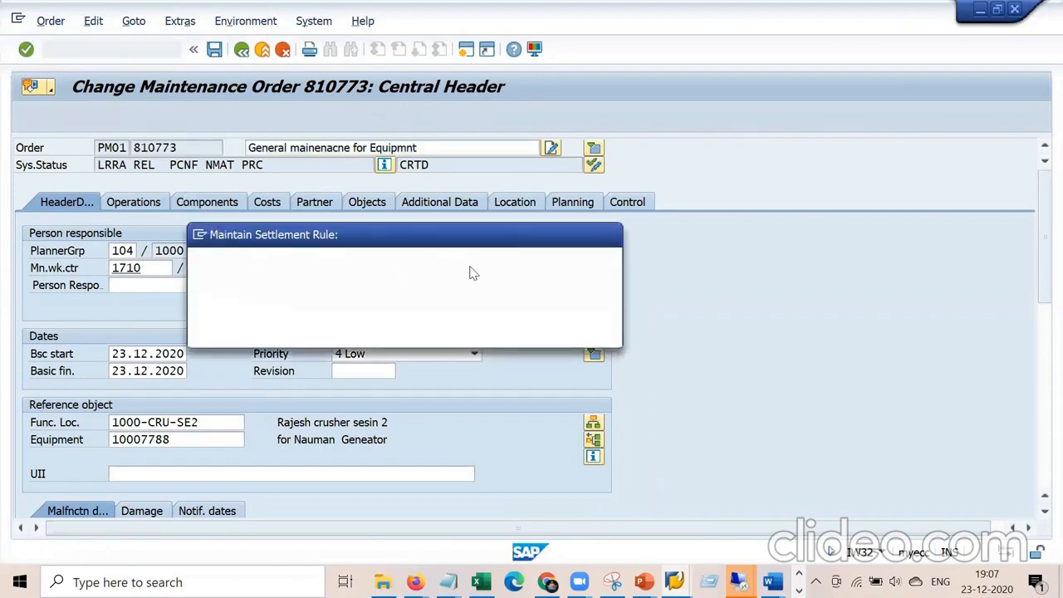
click(504, 263)
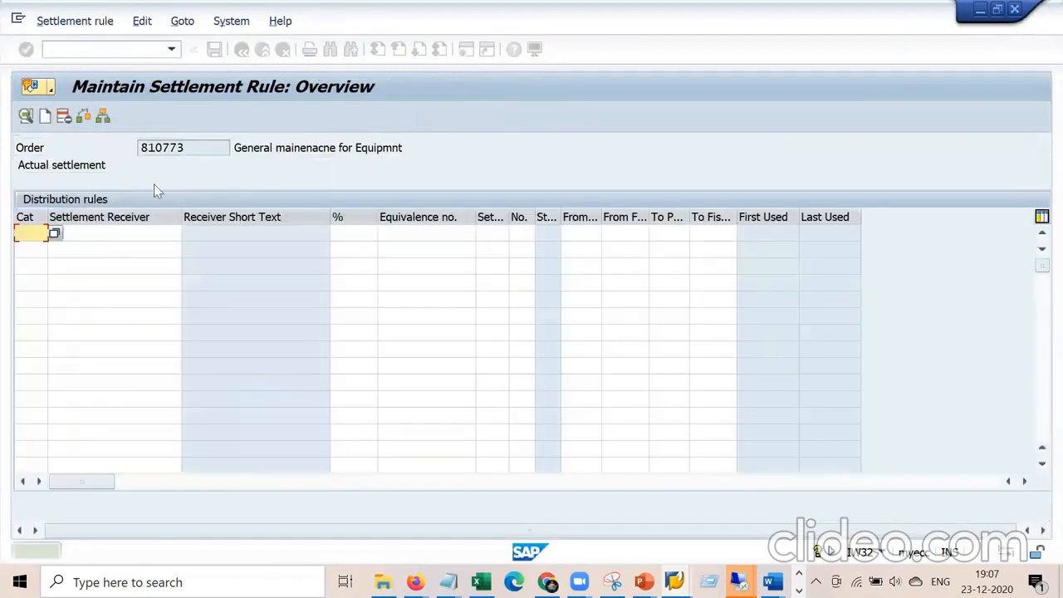
click(96, 233)
click(29, 235)
text(CTR)
key(Tab)
key(Down)
key(Return)
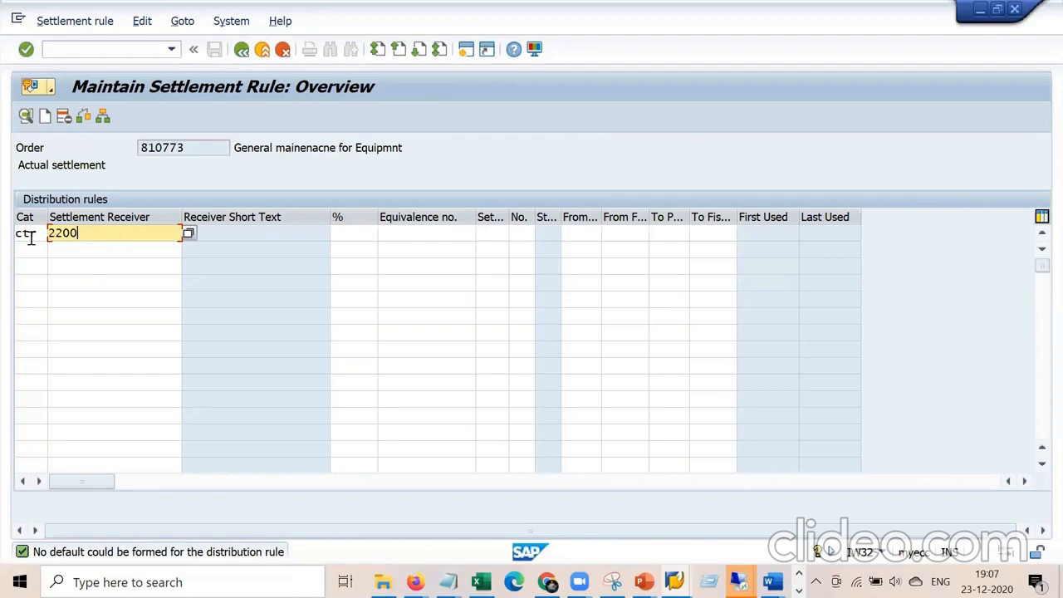
double_click(31, 236)
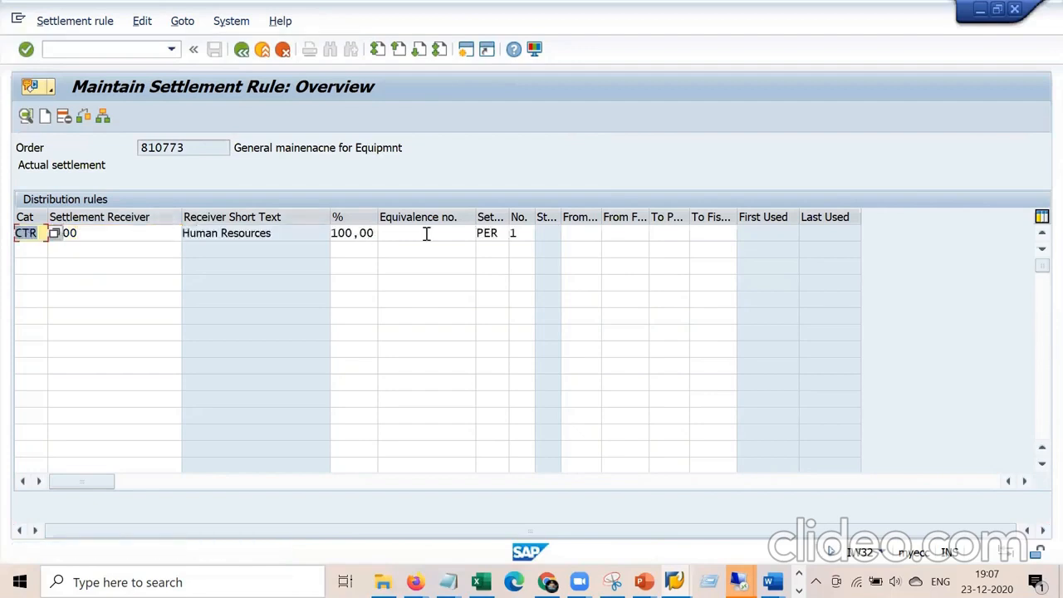
Set the rule's settlement type to full settlement (FUL) and open the cost center 2200 line.
click(507, 235)
click(514, 235)
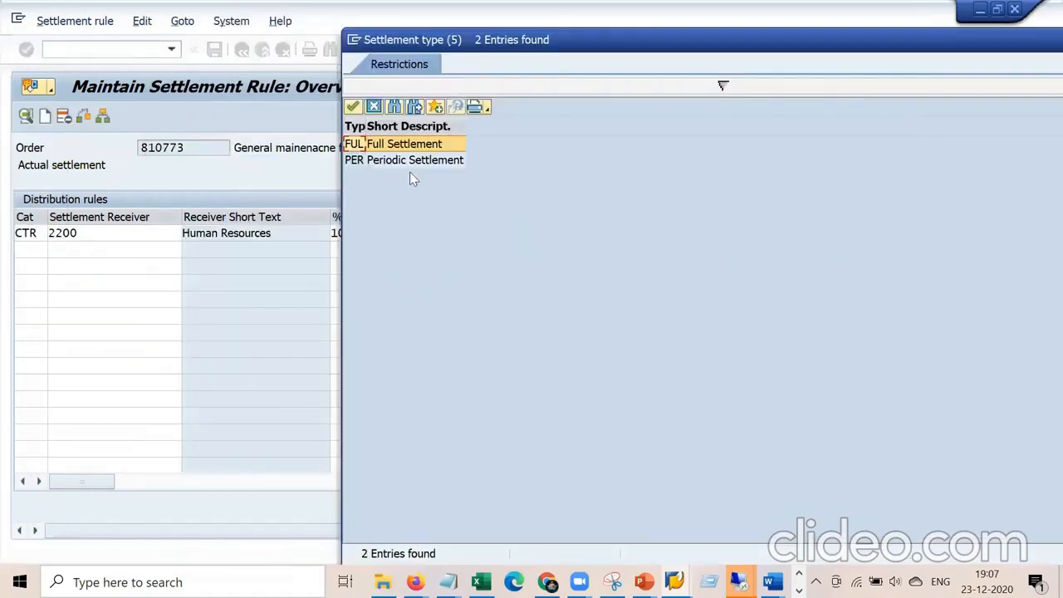
click(430, 163)
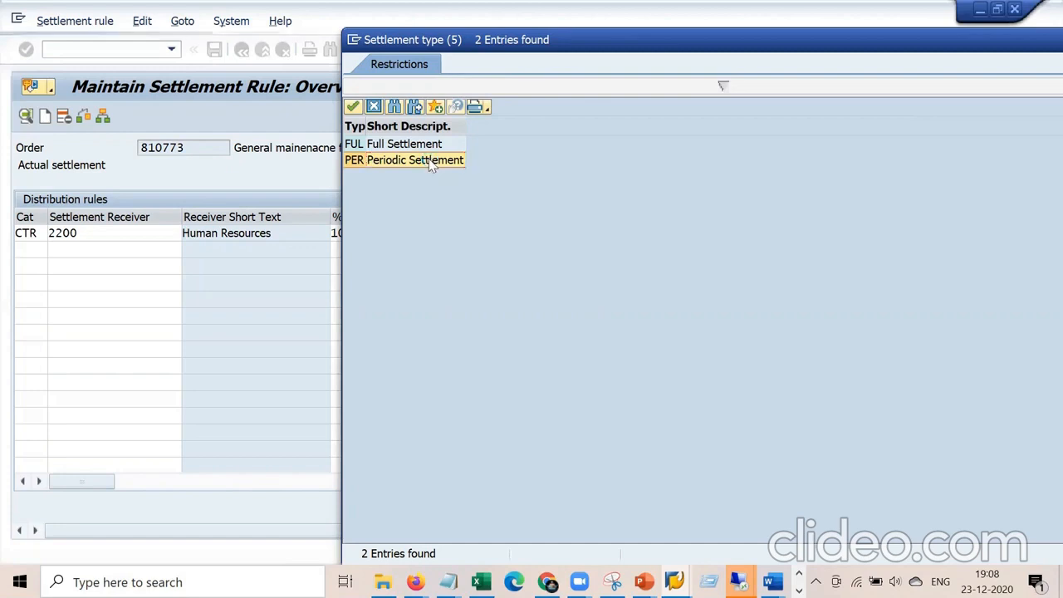
double_click(431, 162)
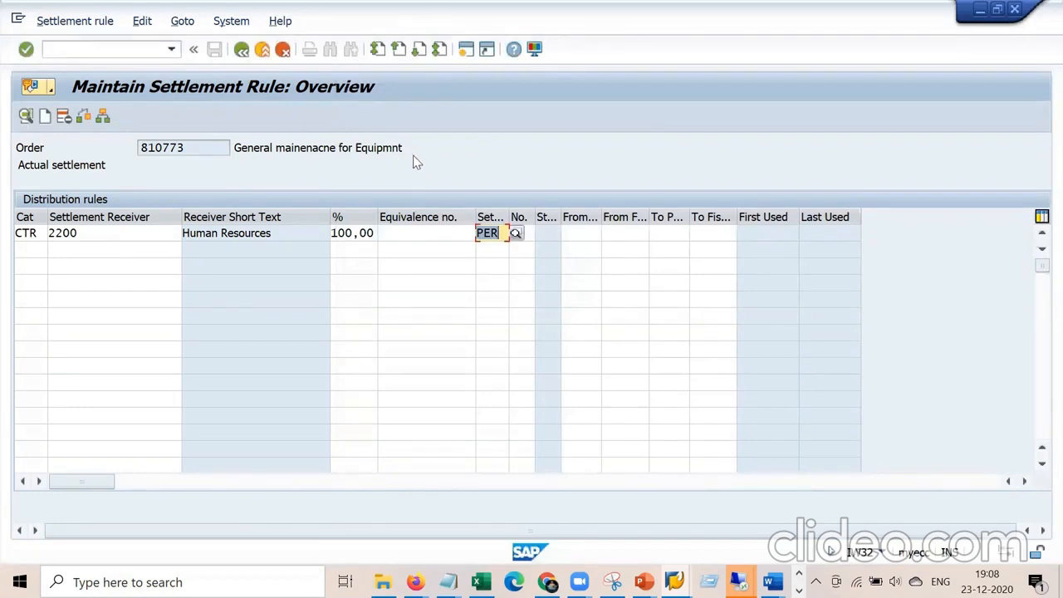
click(508, 235)
text(1)
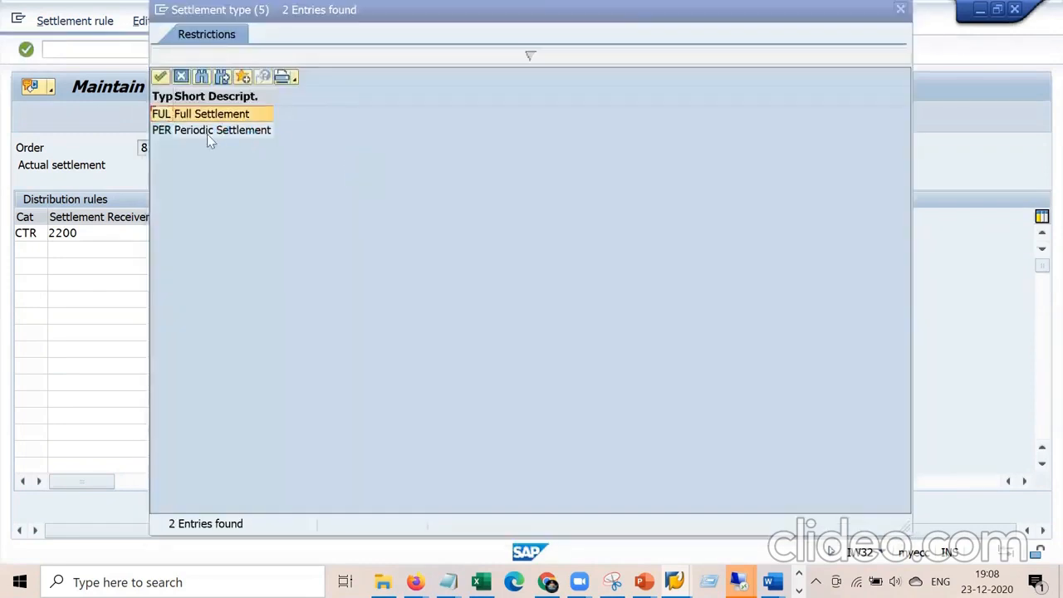
key(Escape)
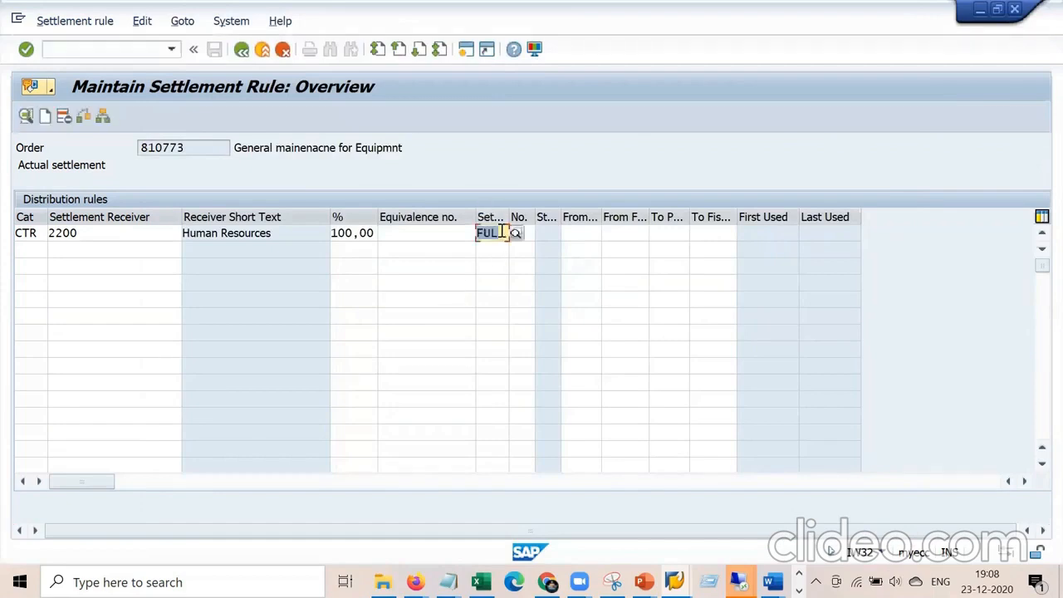
key(Return)
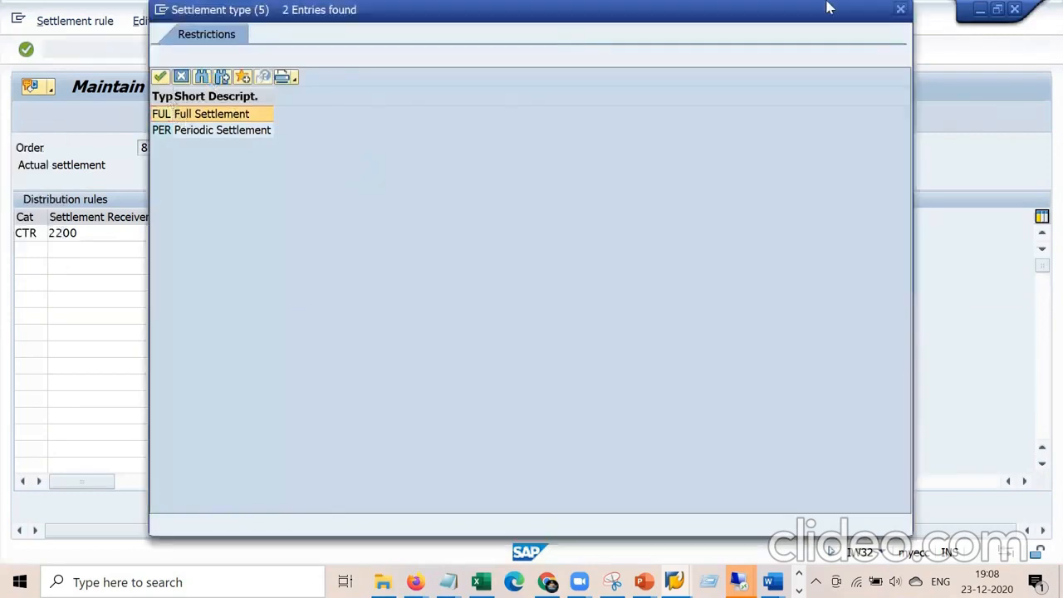
click(900, 9)
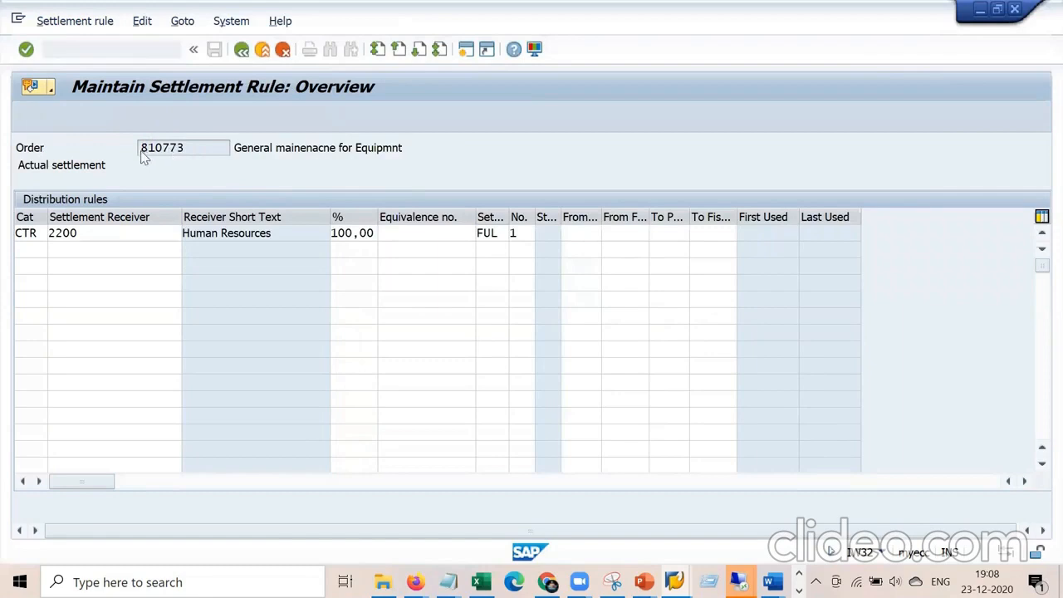
double_click(58, 233)
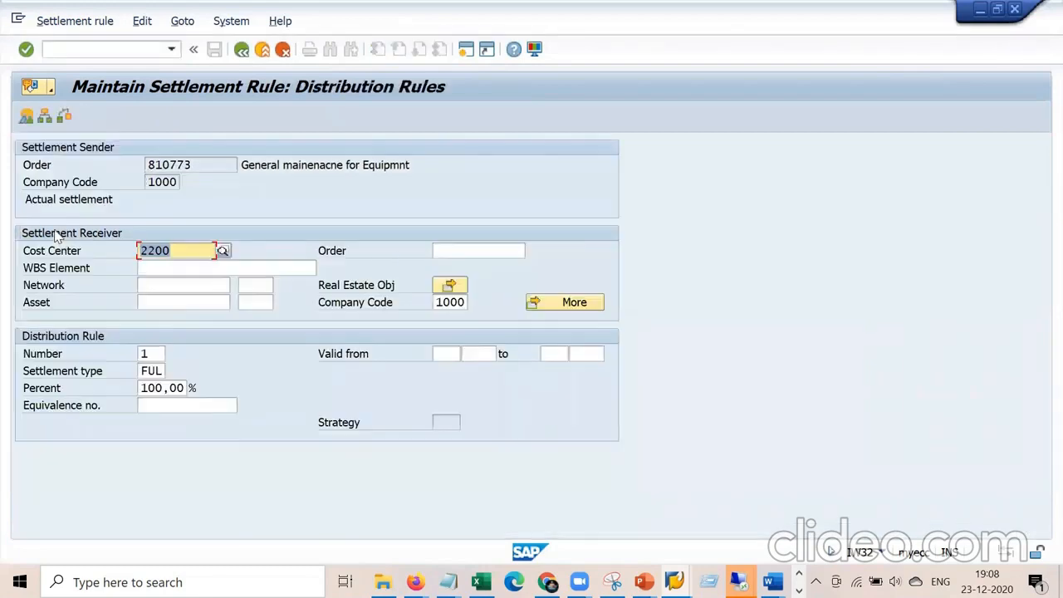
click(242, 50)
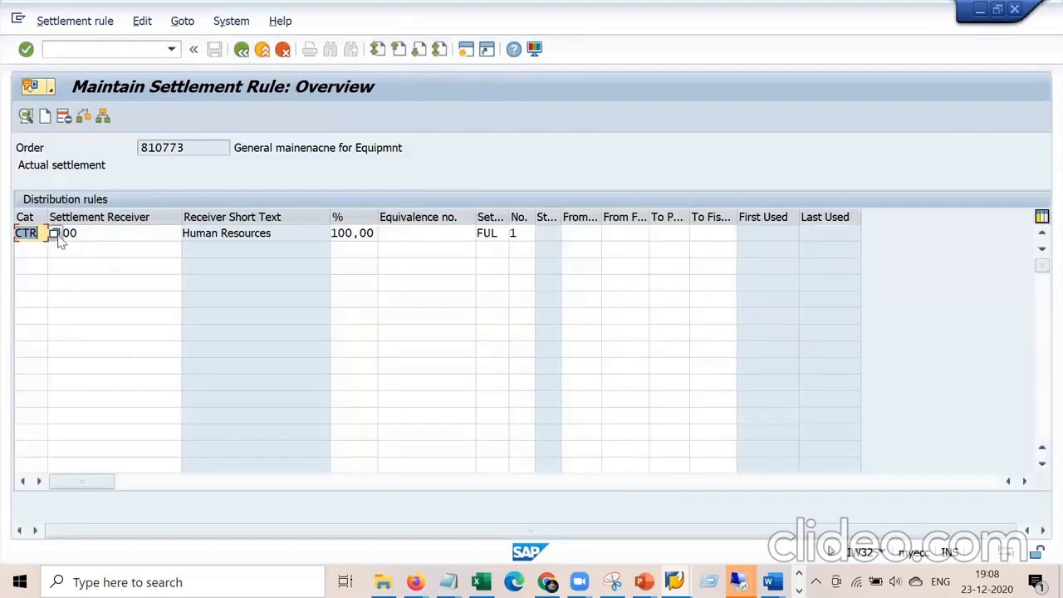
click(54, 234)
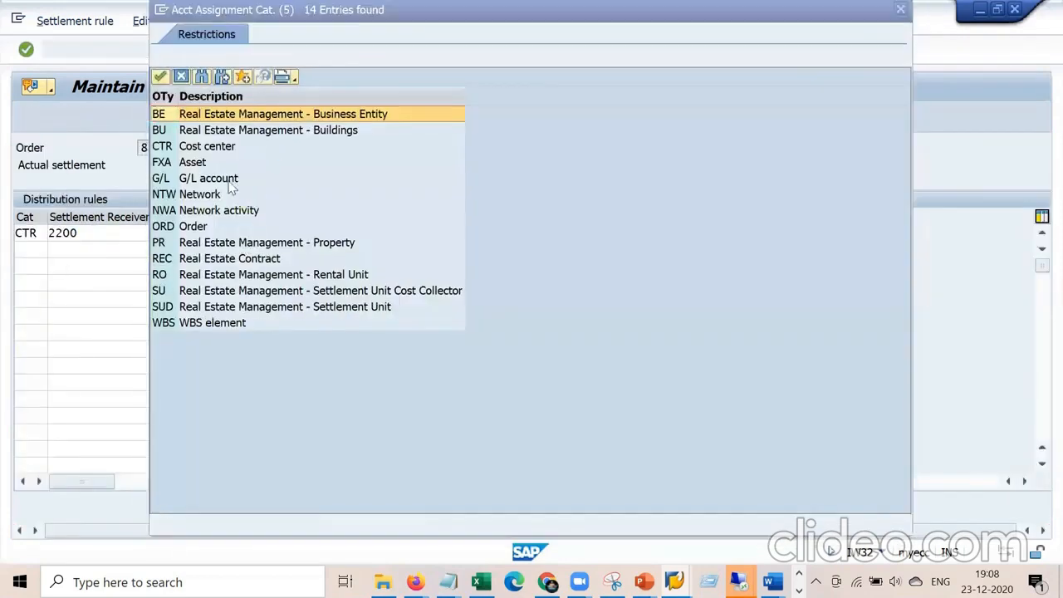
click(230, 183)
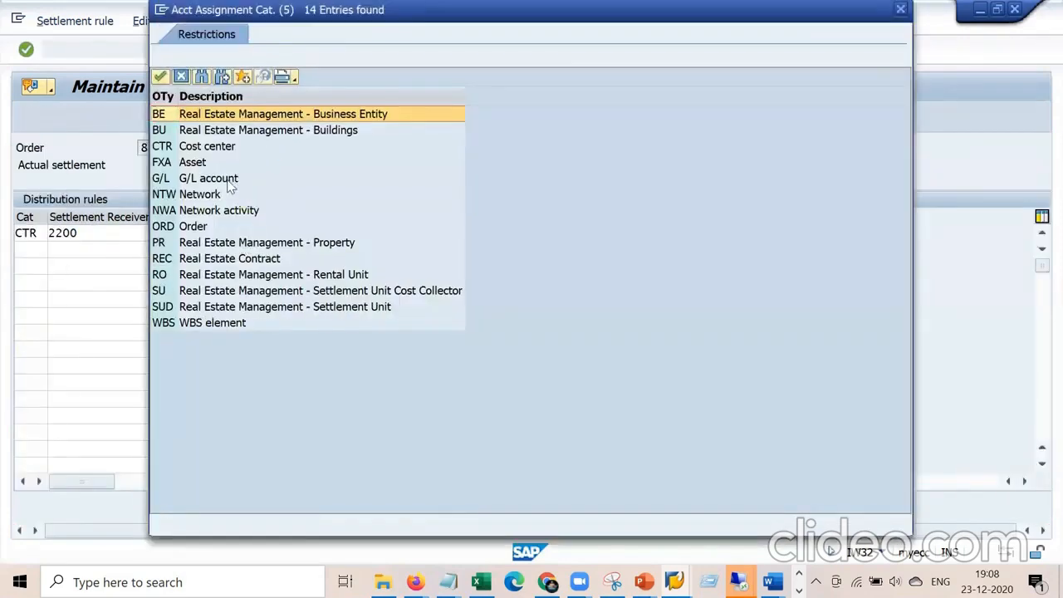
click(198, 230)
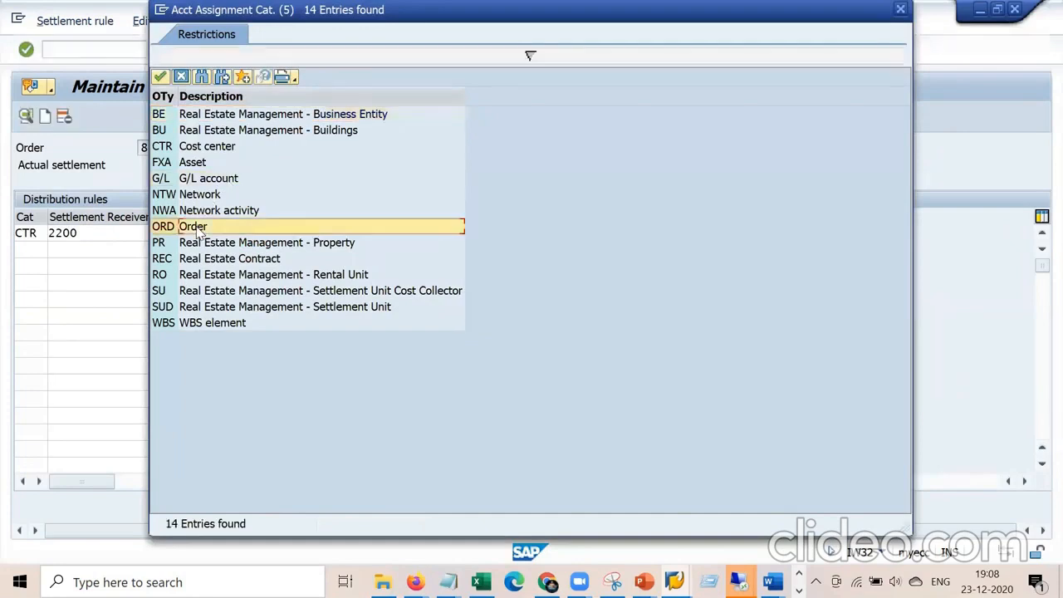
click(236, 326)
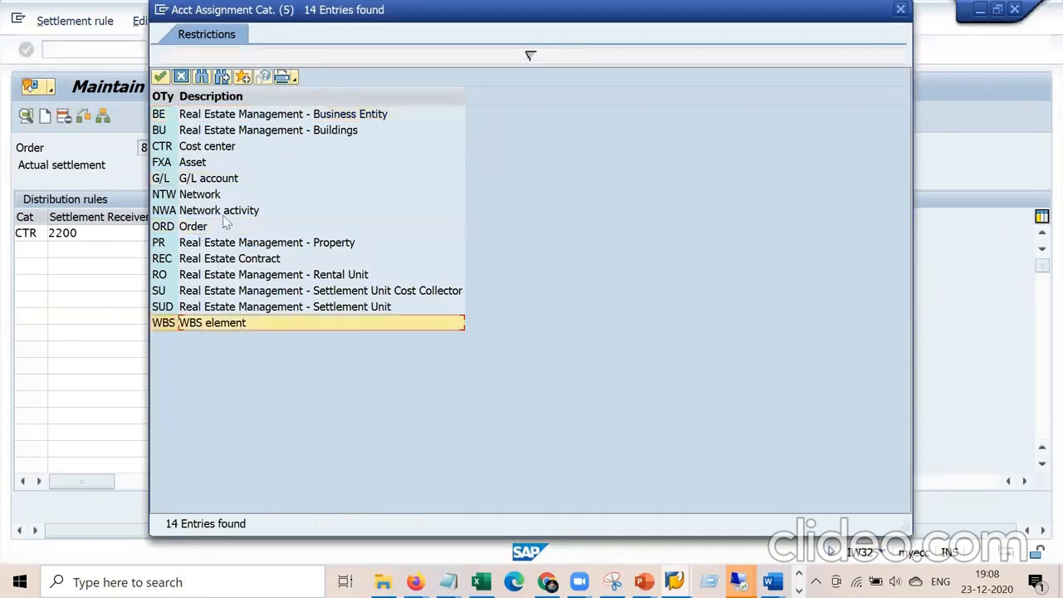
click(202, 165)
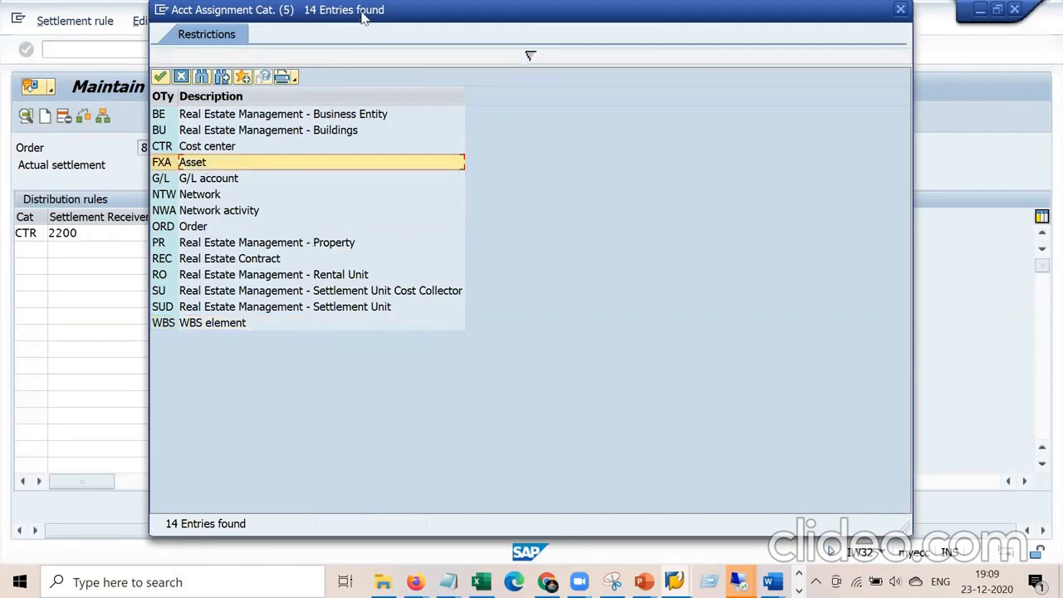
drag(363, 19, 543, 107)
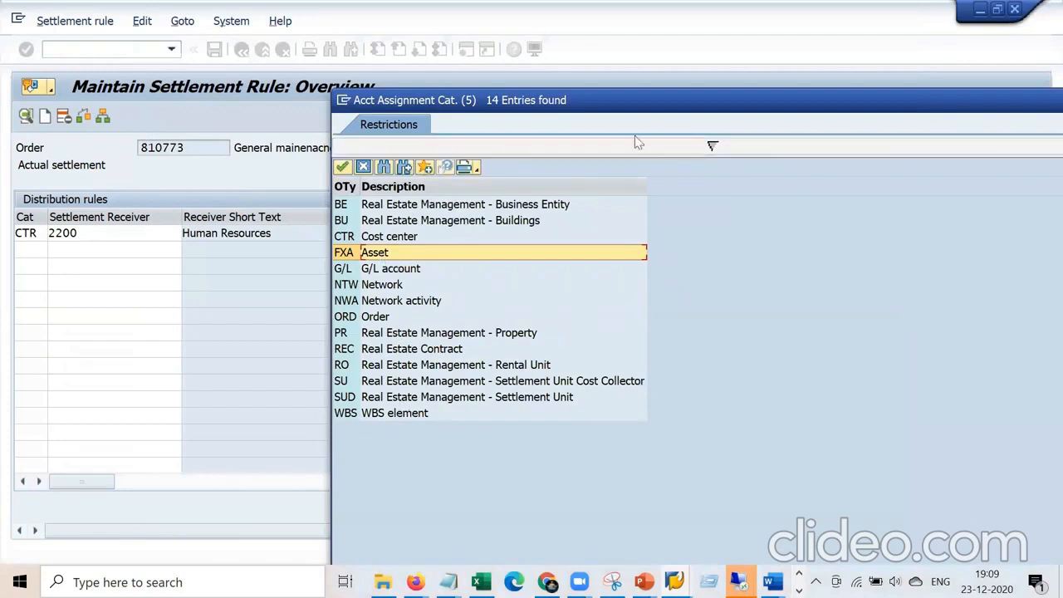
drag(674, 107, 551, 82)
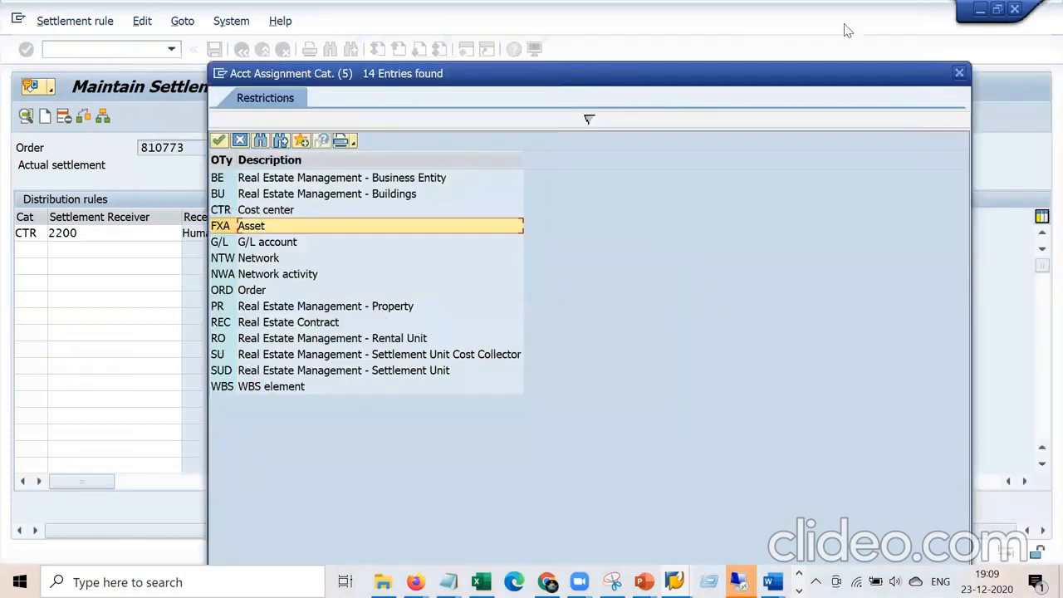
click(959, 73)
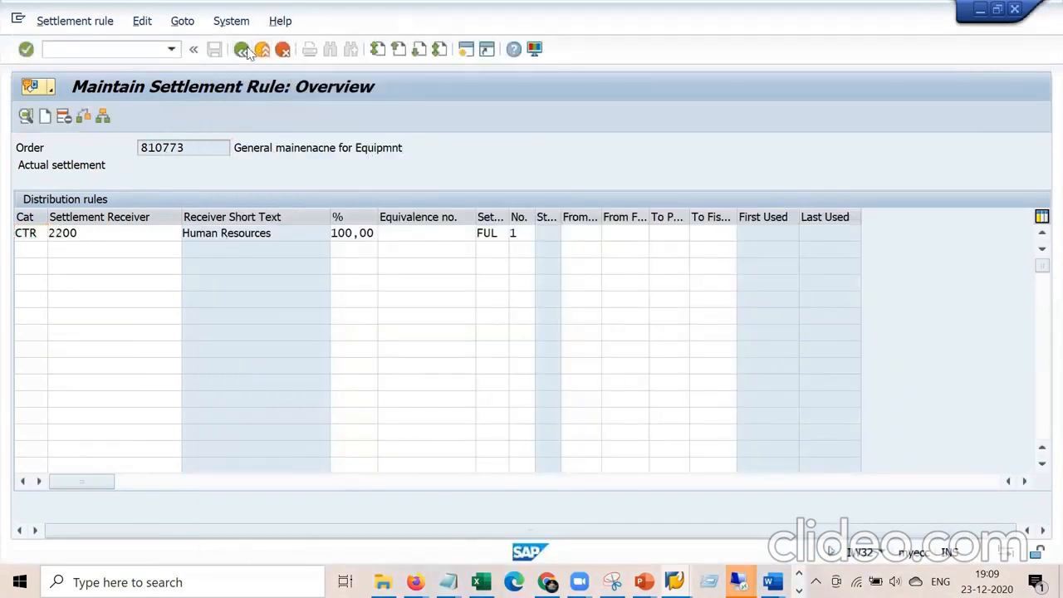
Return to order 810773's header and highlight its PCNF system status.
click(242, 50)
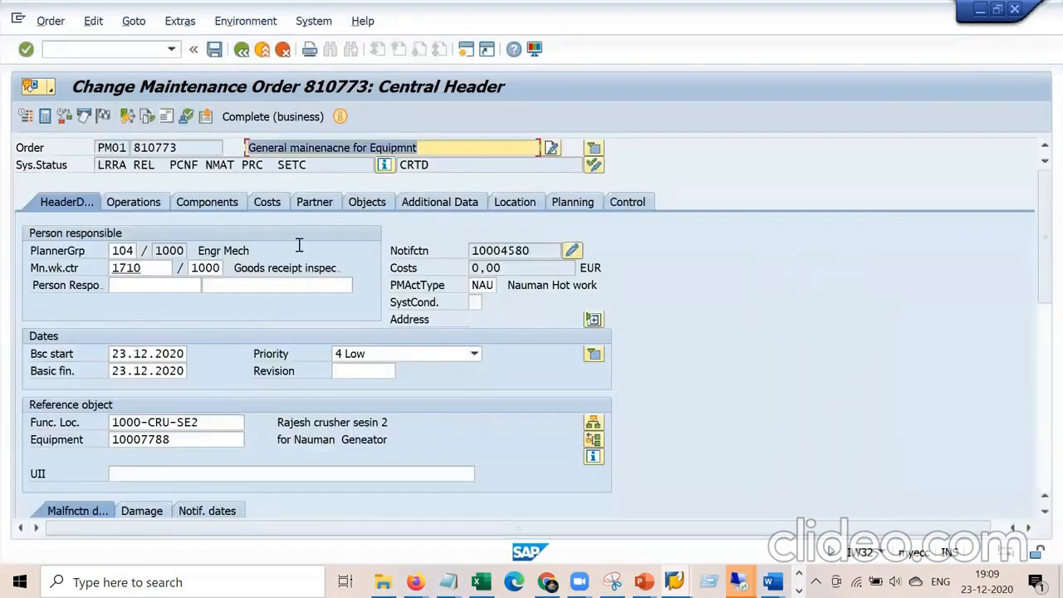
double_click(179, 164)
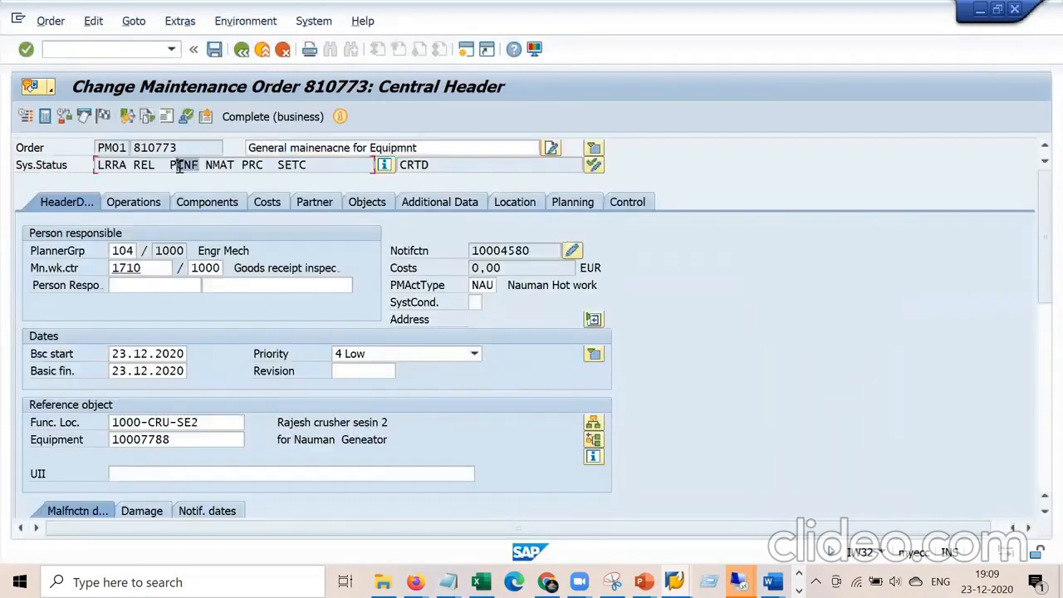
click(200, 164)
drag(200, 164, 164, 163)
Select the control keys of operations 0020, 0010 and 0030 in the operation list.
click(155, 210)
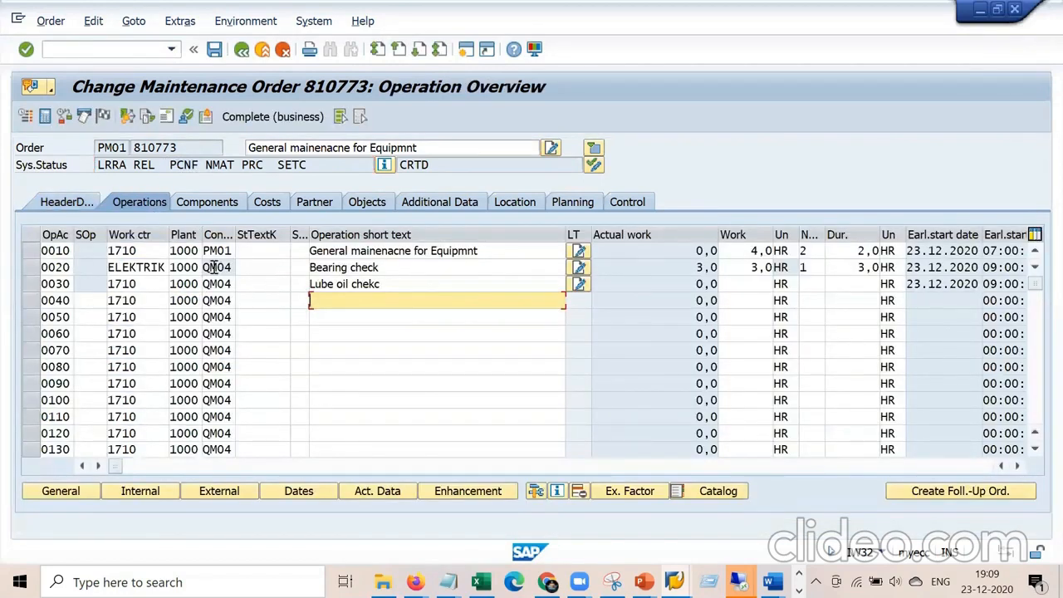
click(213, 267)
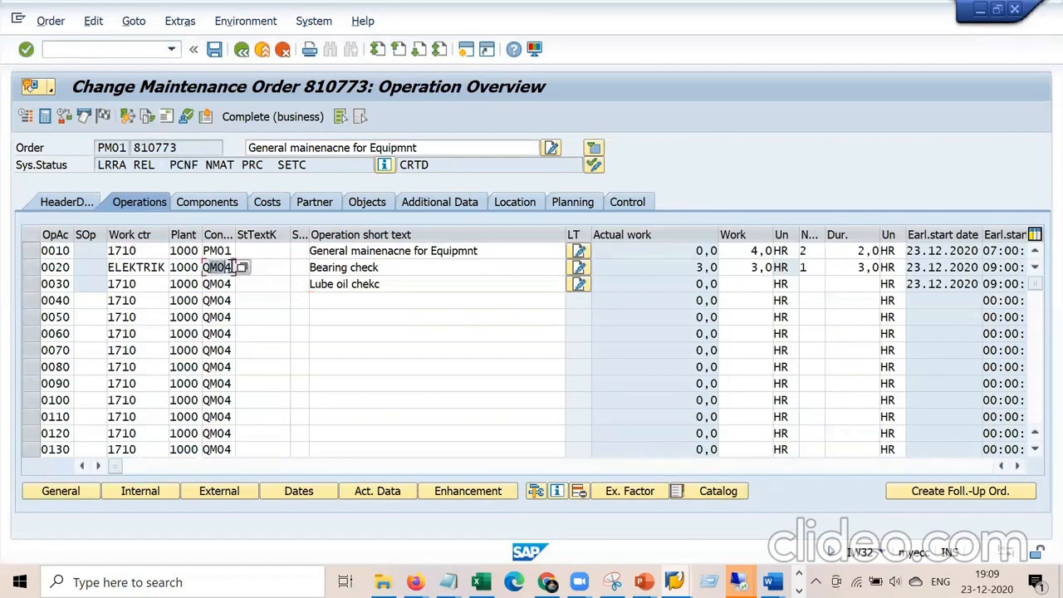
click(220, 250)
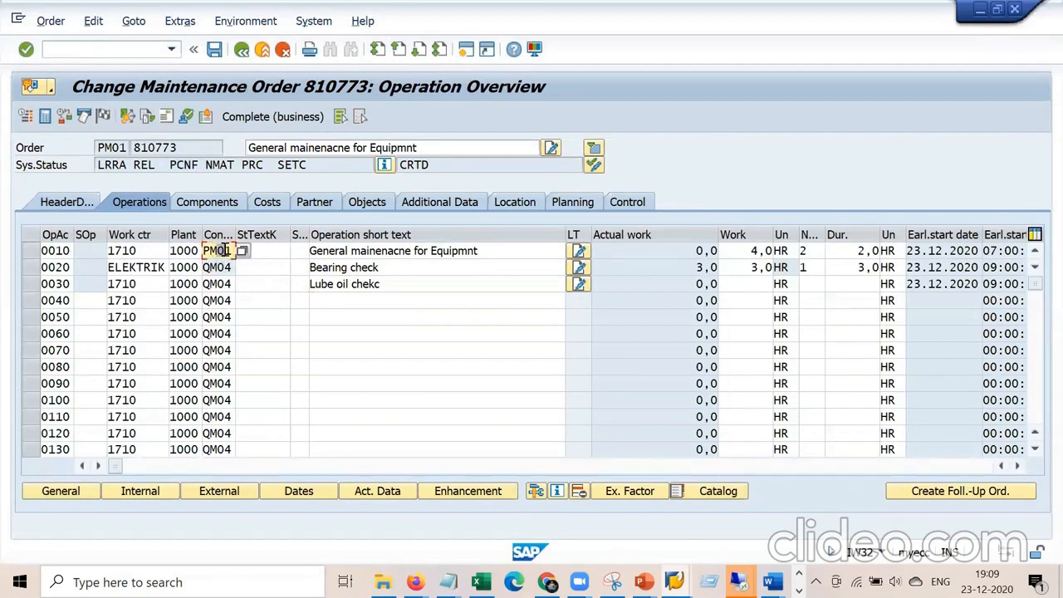
click(217, 283)
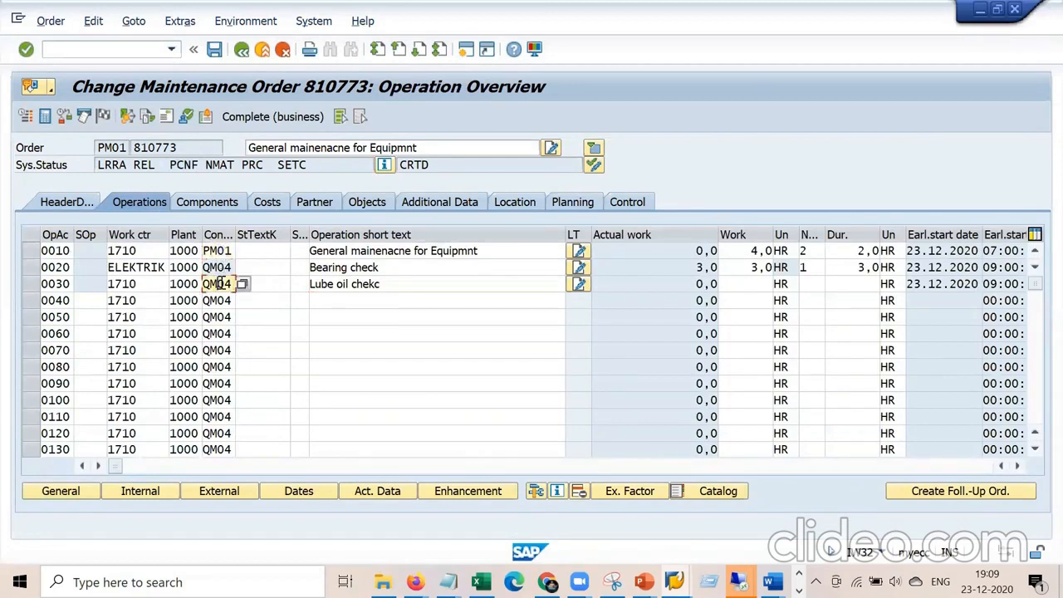
Enter /niw41 to reach the PM order confirmation screen.
click(139, 51)
text(/niw41)
key(Return)
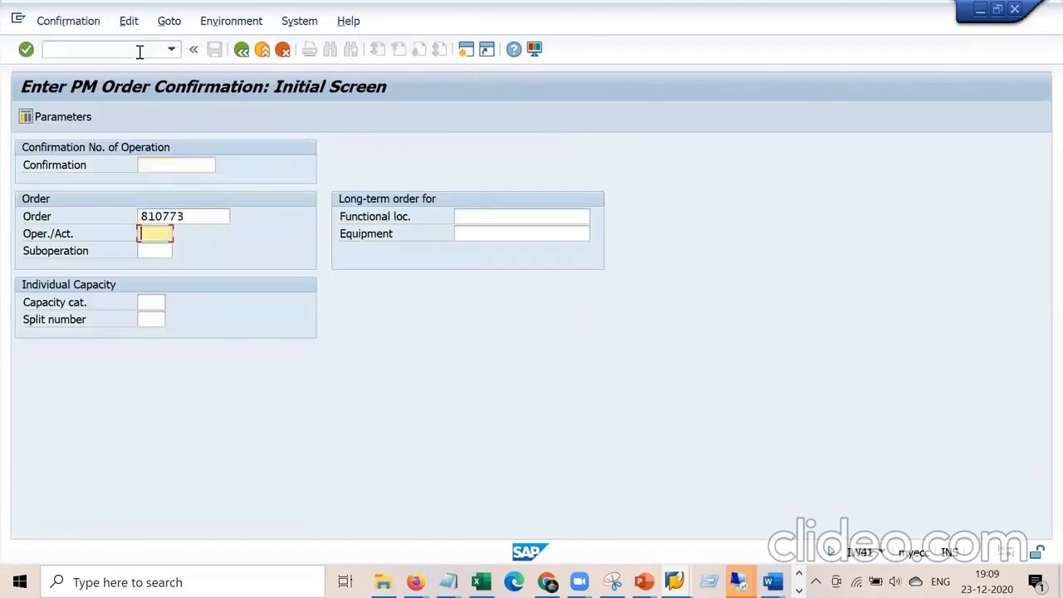
Confirm operation 0010 as final with no remaining work, save, and log back on.
text(00)
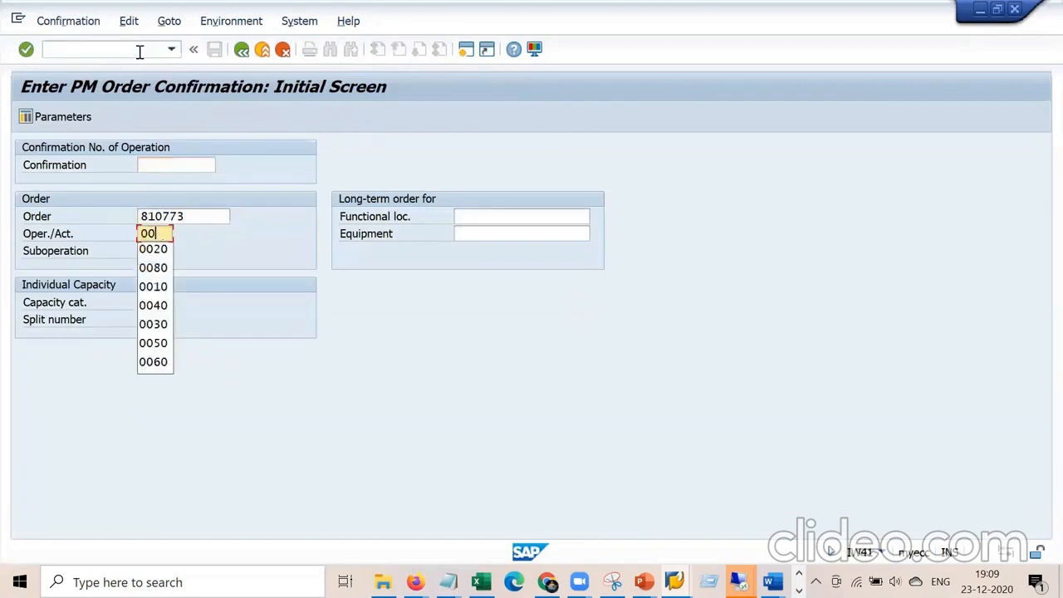
text(10)
key(Return)
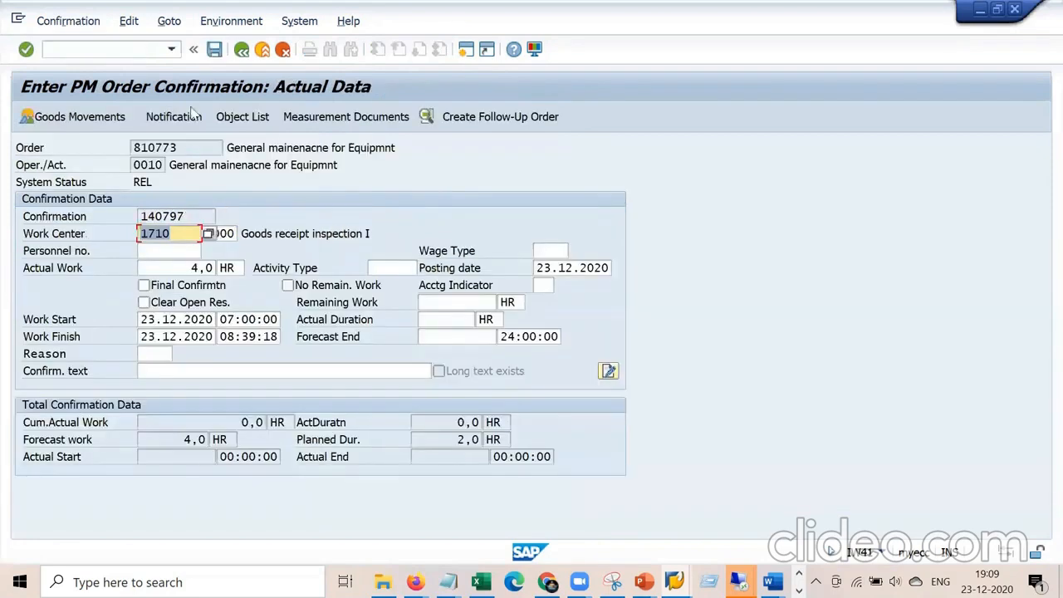
click(187, 267)
click(145, 284)
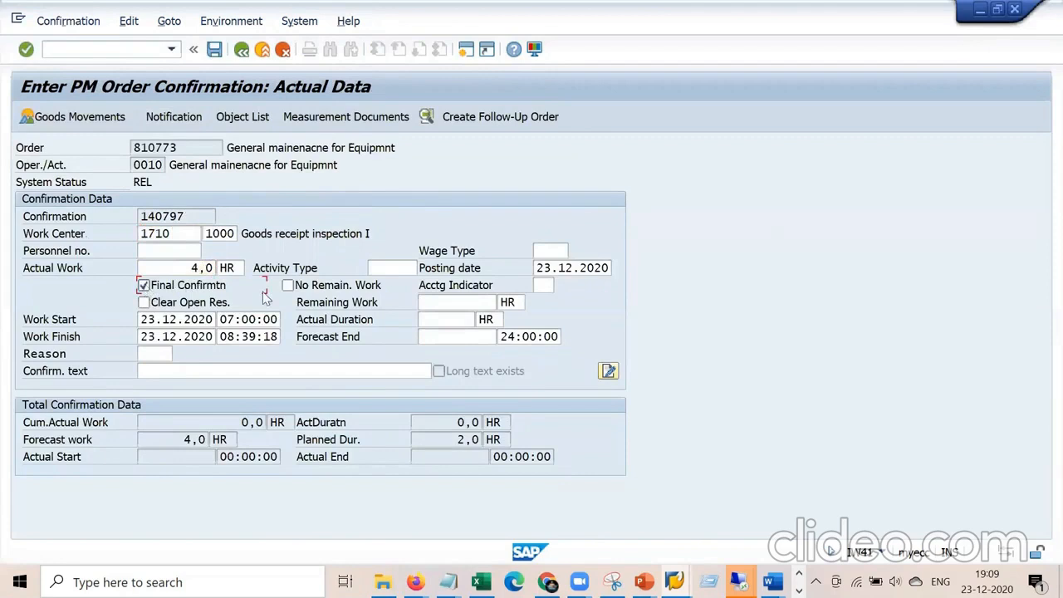
key(Return)
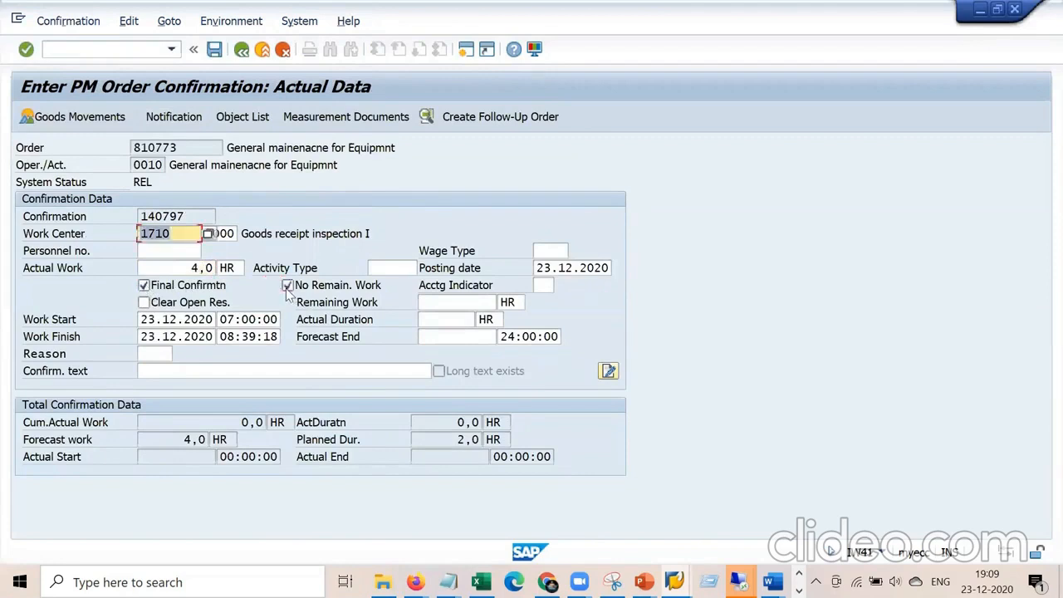
click(214, 50)
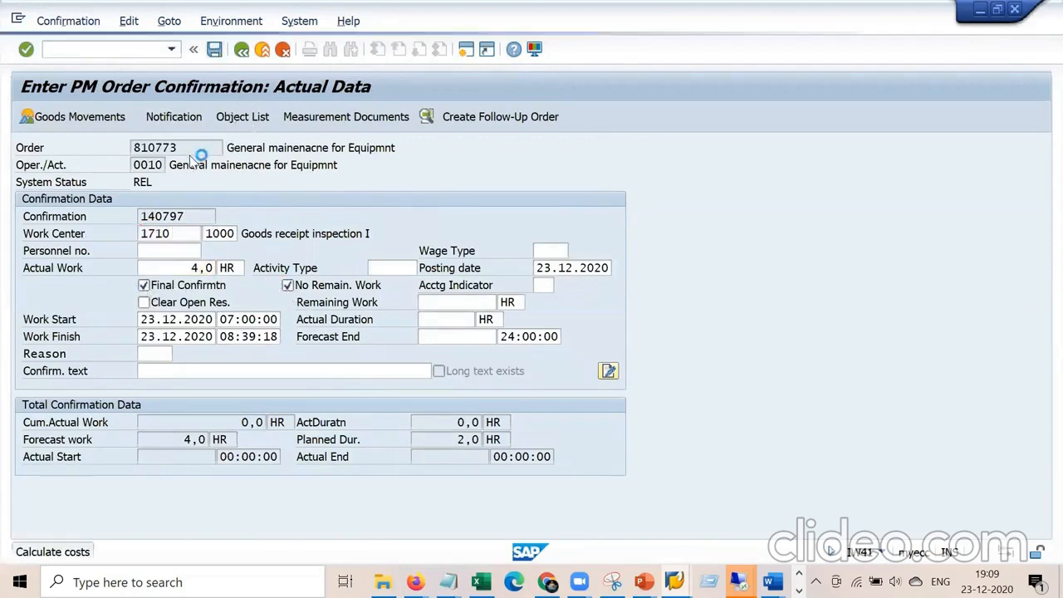
click(208, 235)
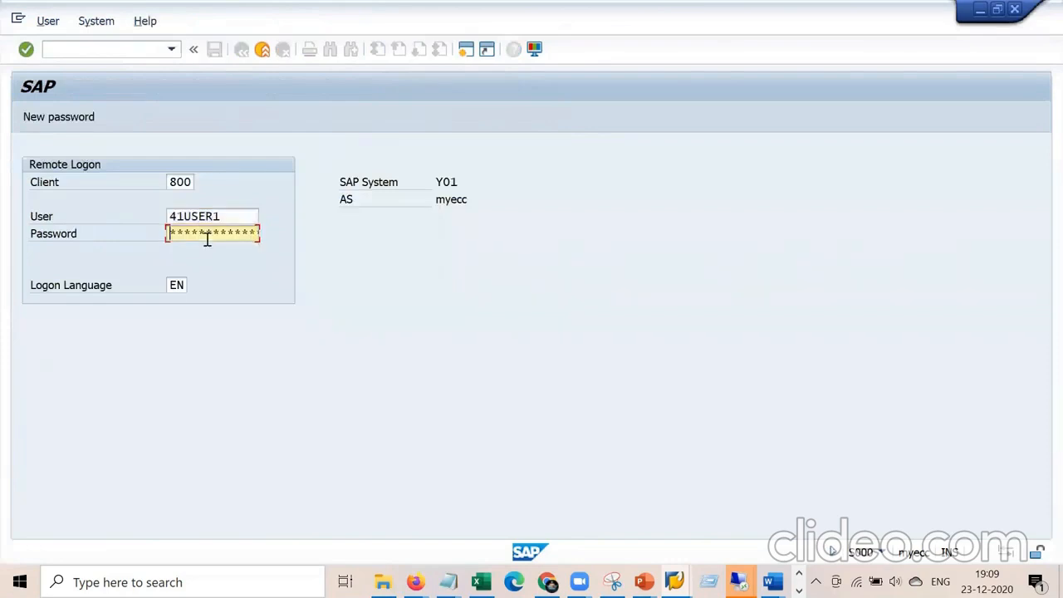
key(Return)
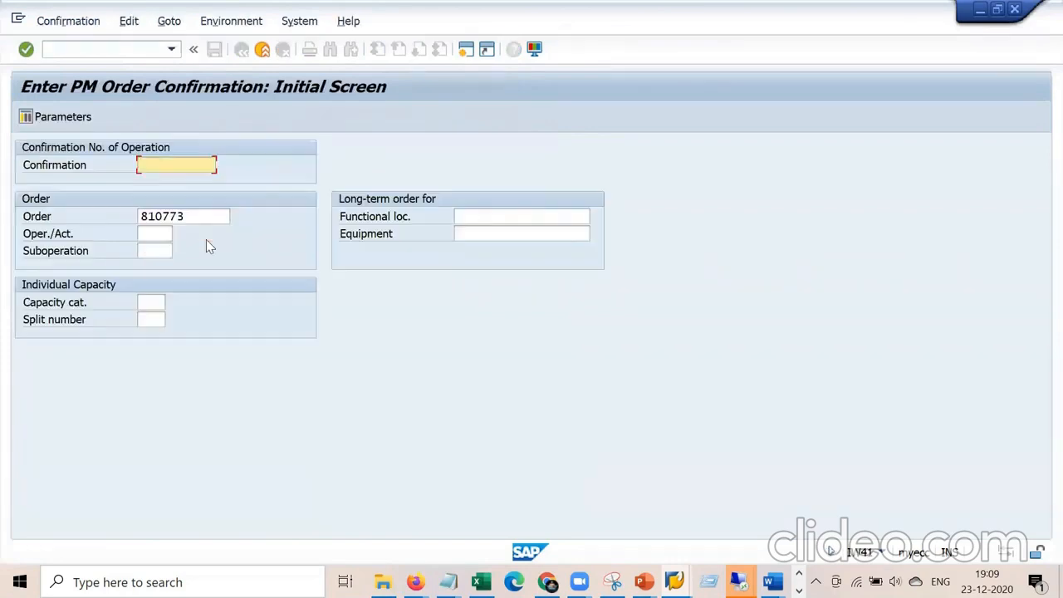
Run /niw41 again and submit it for order 810773.
click(126, 49)
text(/niw41)
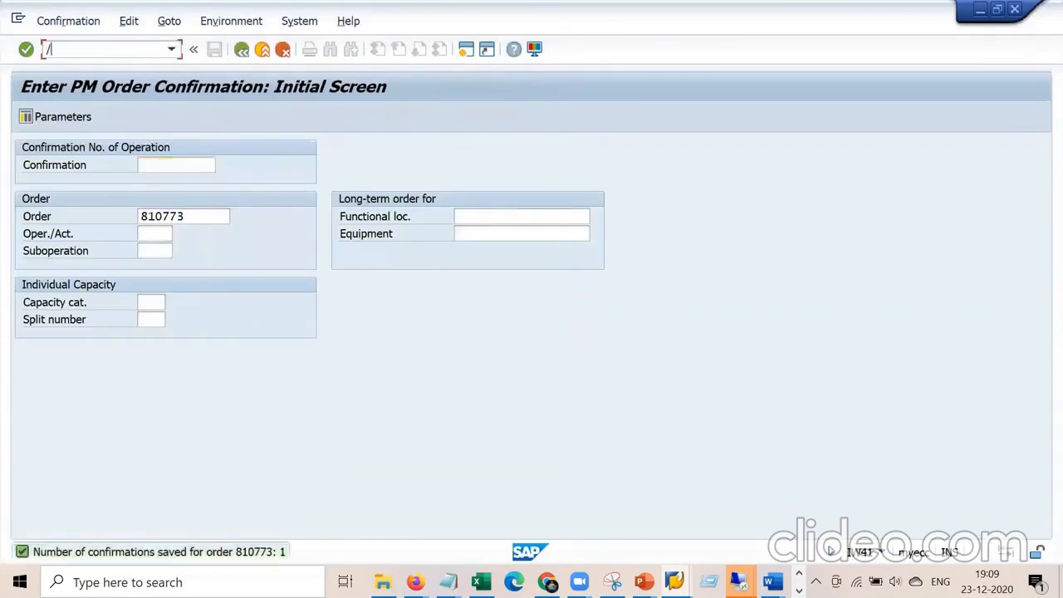
key(Return)
key(Return)
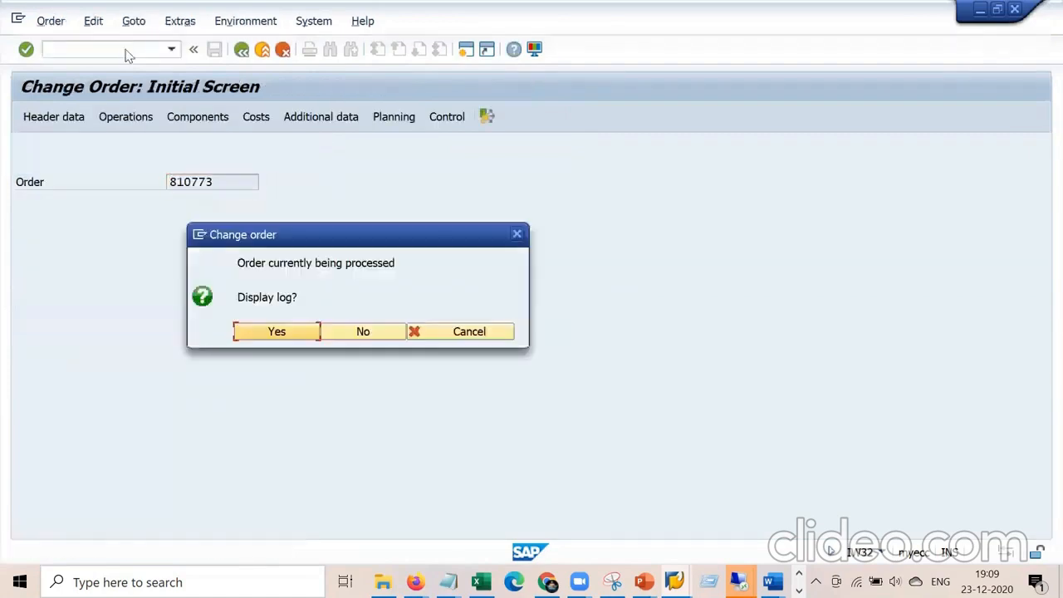
Retry opening order 810773 via /niw32, dismissing the order-locked prompts and log.
key(Return)
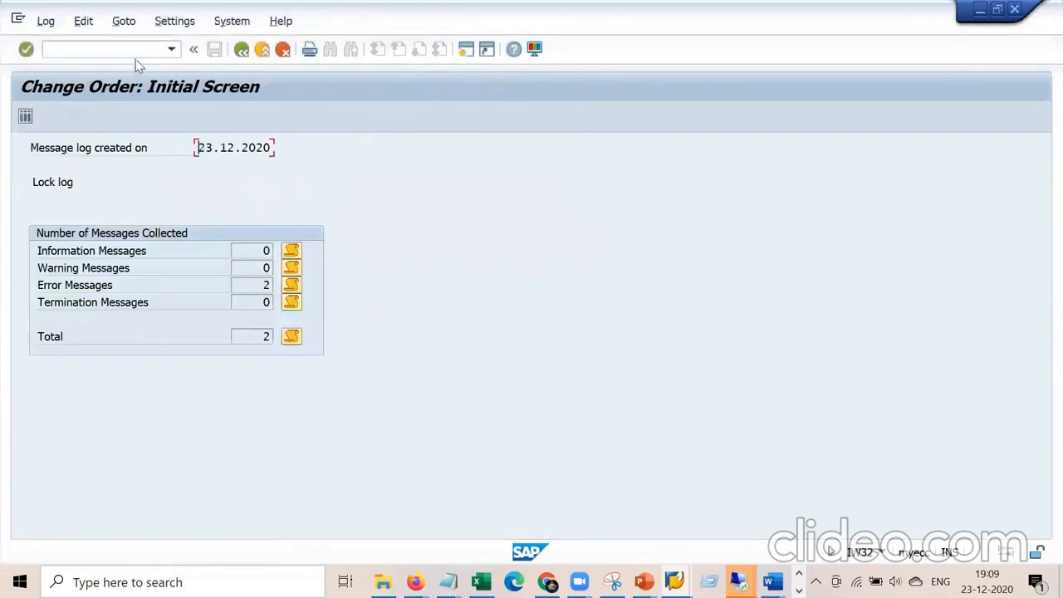
click(137, 52)
key(Return)
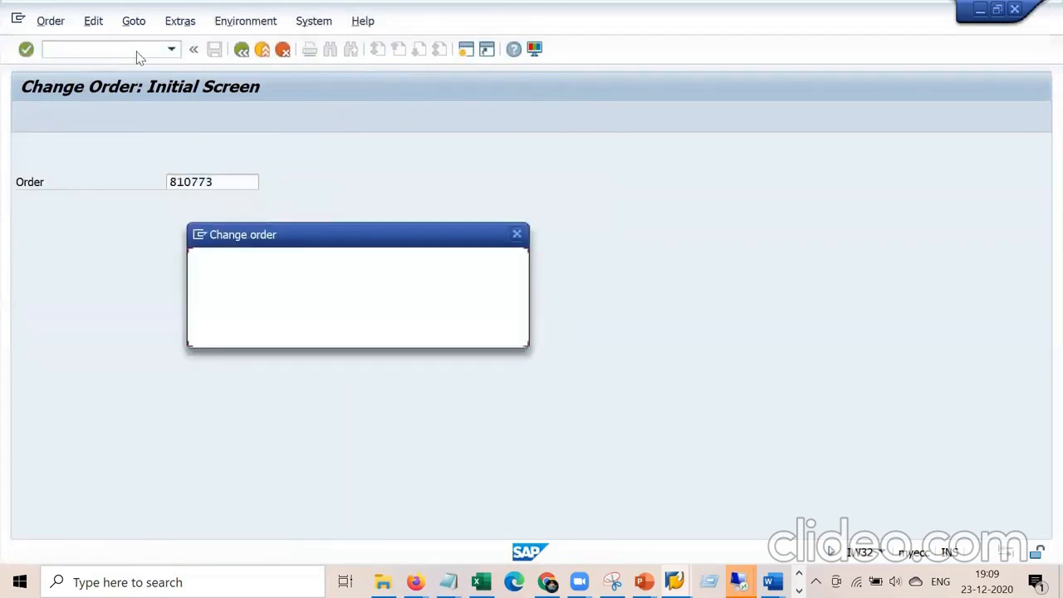
key(Escape)
key(Return)
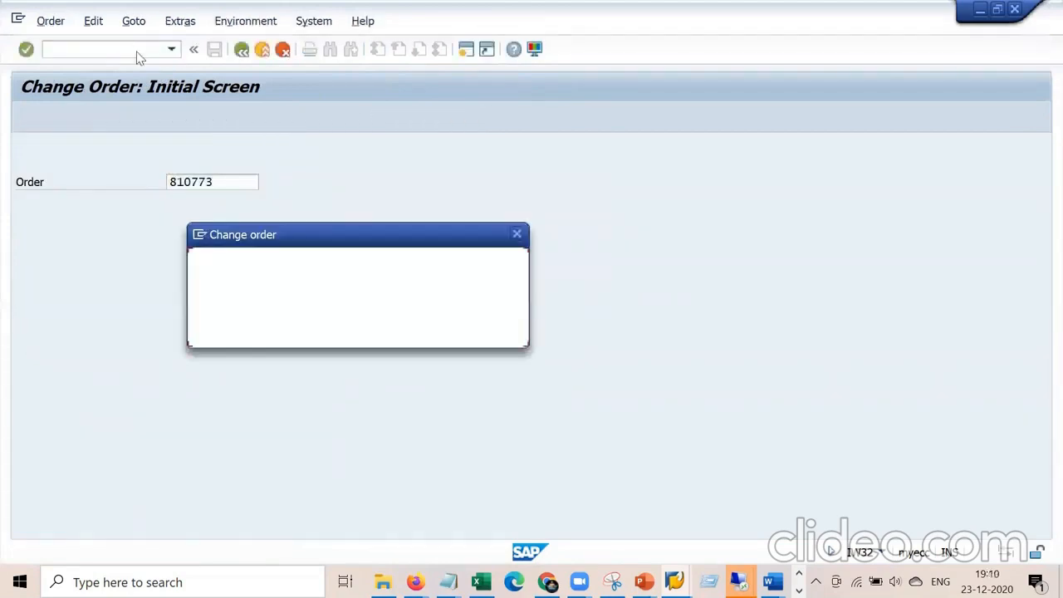
key(Escape)
click(137, 52)
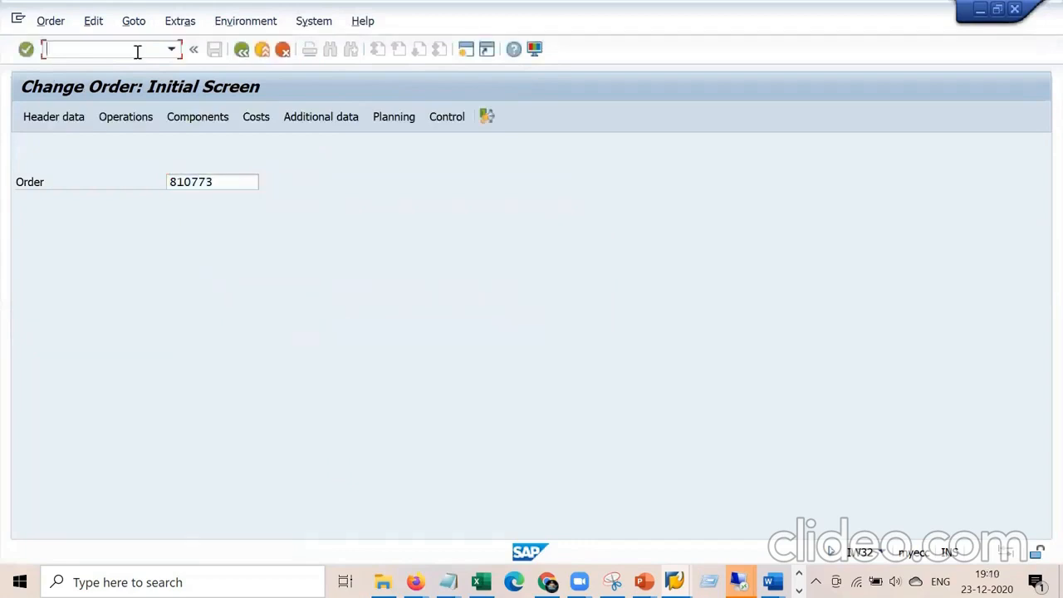
text(/niw32)
key(Return)
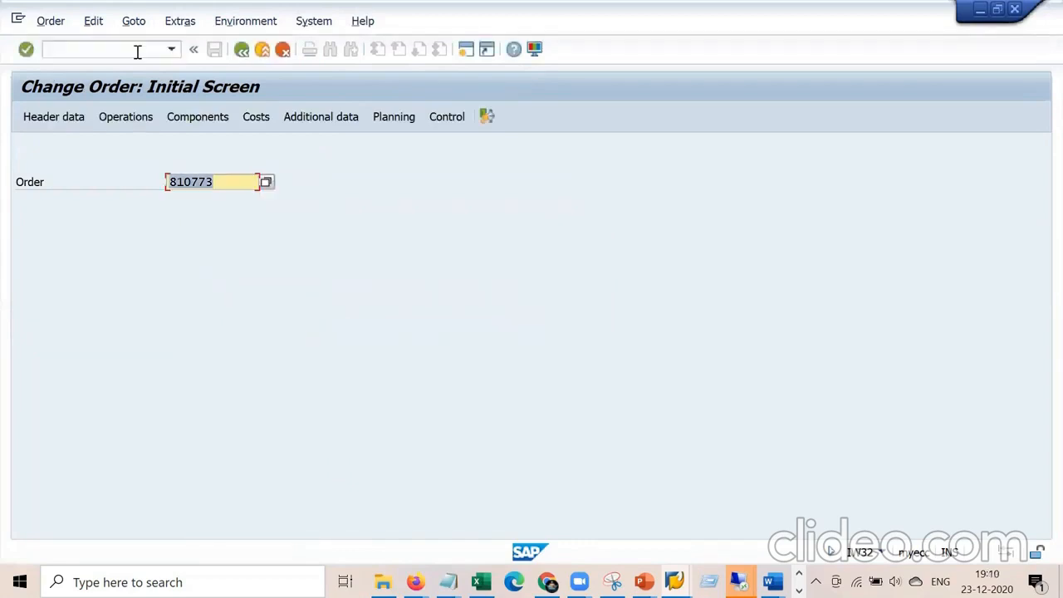
key(Escape)
Reset with /n, acknowledge the update-terminated message, and reopen order 810773 for change.
click(140, 51)
text(/n)
key(Return)
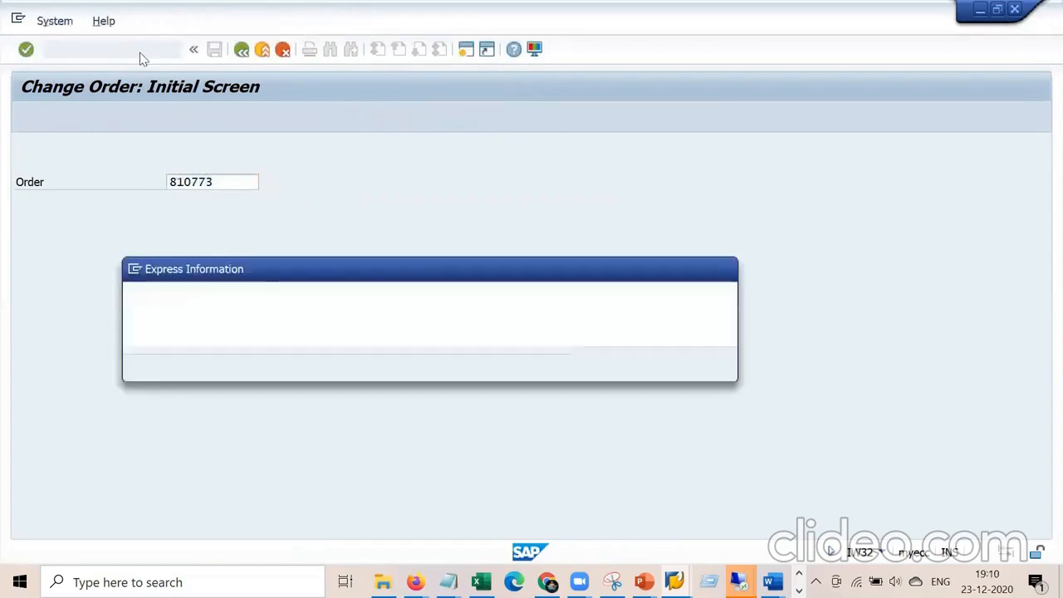
key(Escape)
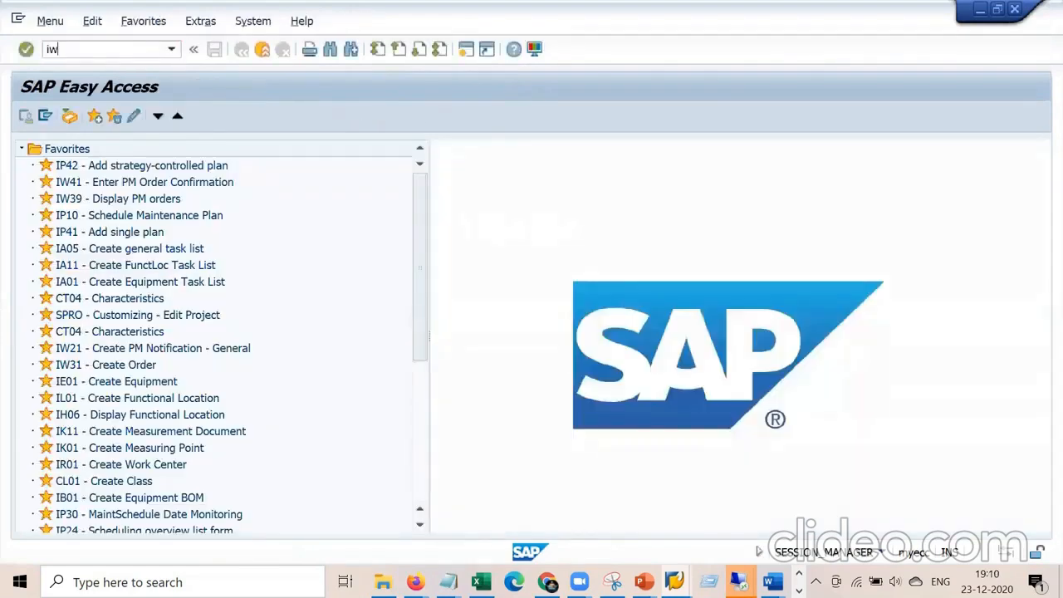
key(Return)
click(140, 55)
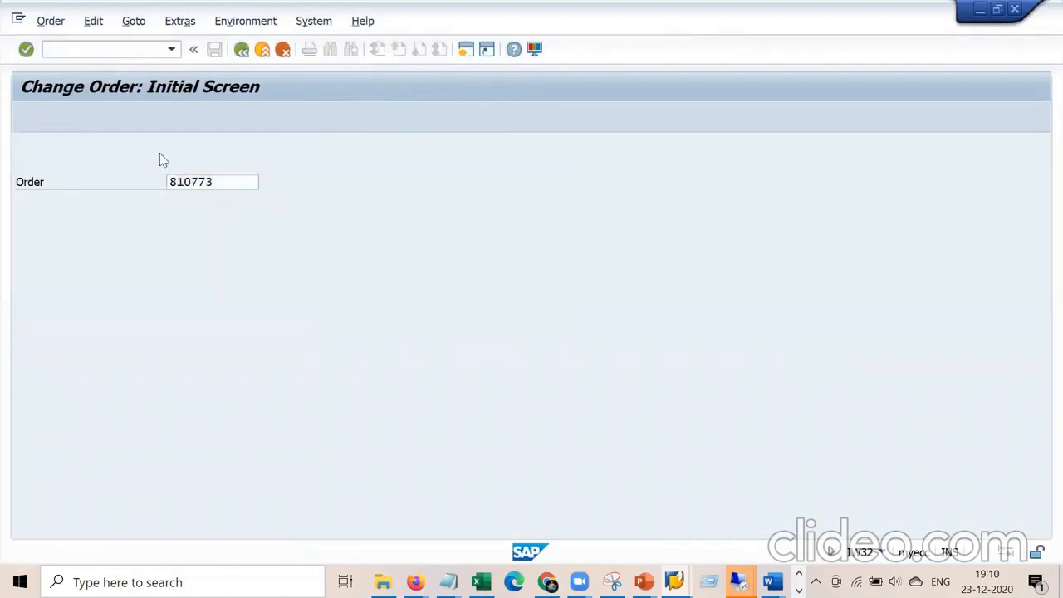
key(Return)
Review order 810773's system status and the control keys of operations 0010 and 0020.
click(191, 166)
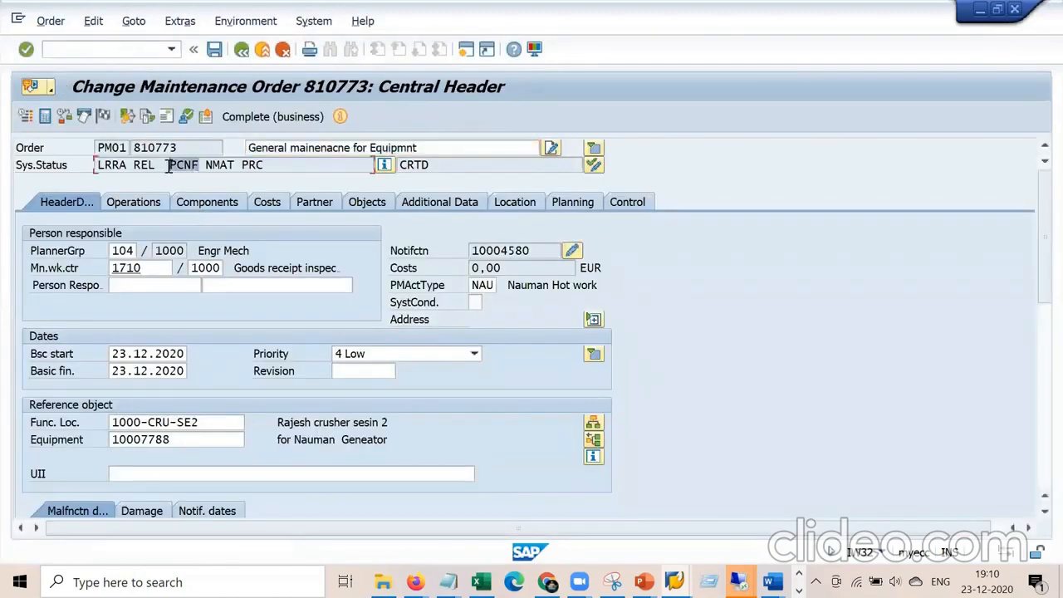
click(134, 201)
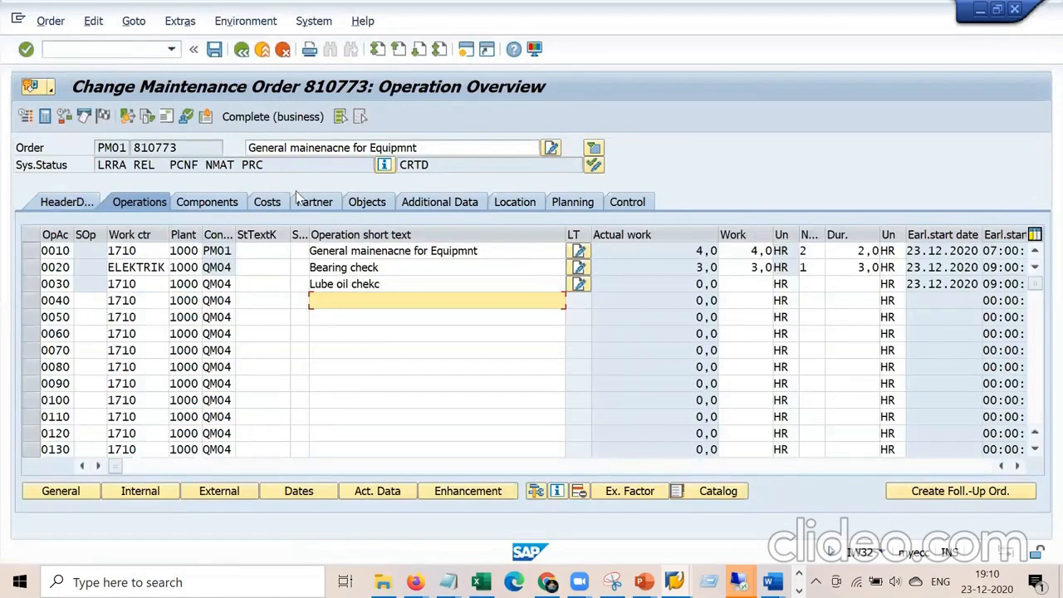
click(220, 253)
click(222, 268)
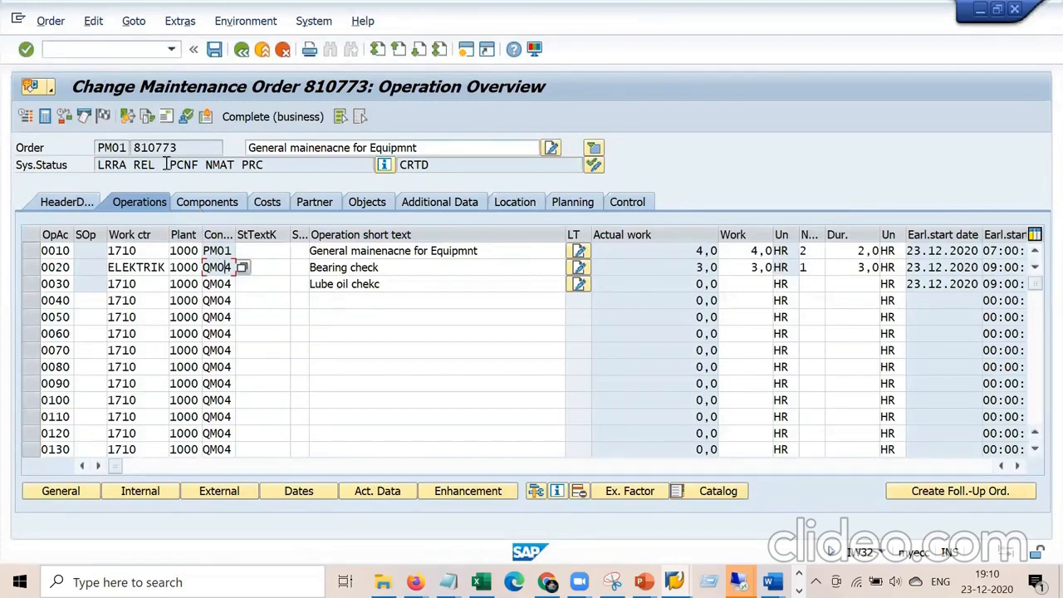
drag(195, 164, 171, 165)
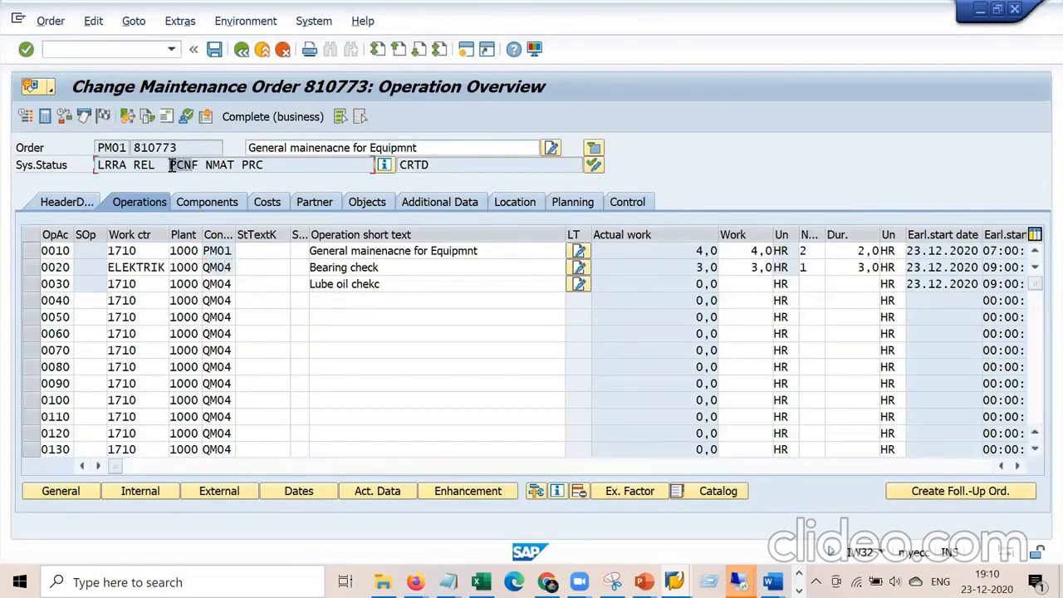
Replace operation 0030's control key QM04 with PM01.
click(216, 283)
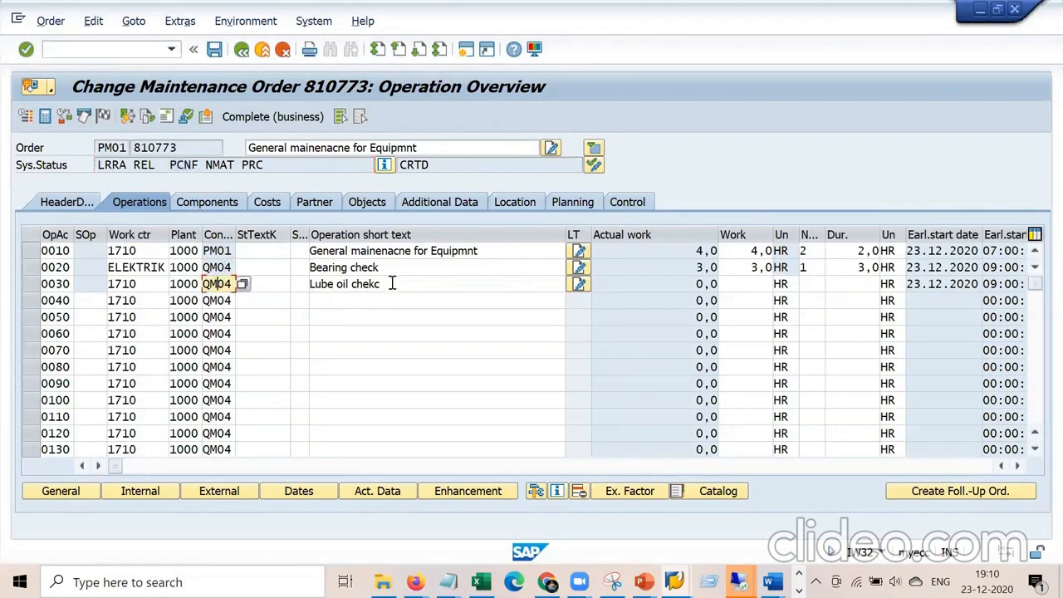
drag(392, 284, 284, 278)
drag(409, 282, 236, 285)
key(BackSpace)
key(BackSpace)
text(pm01)
key(Return)
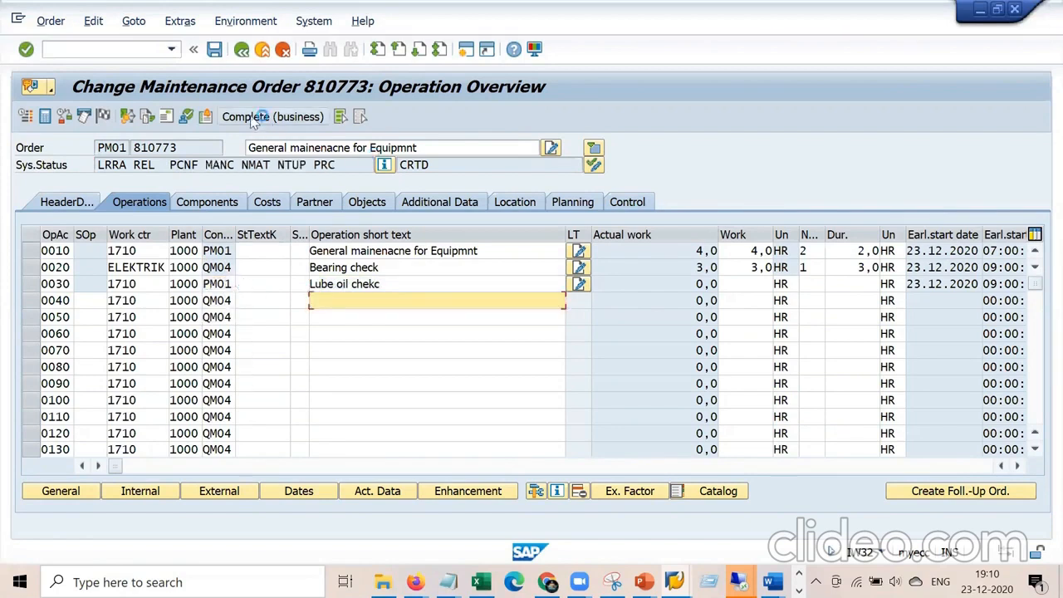
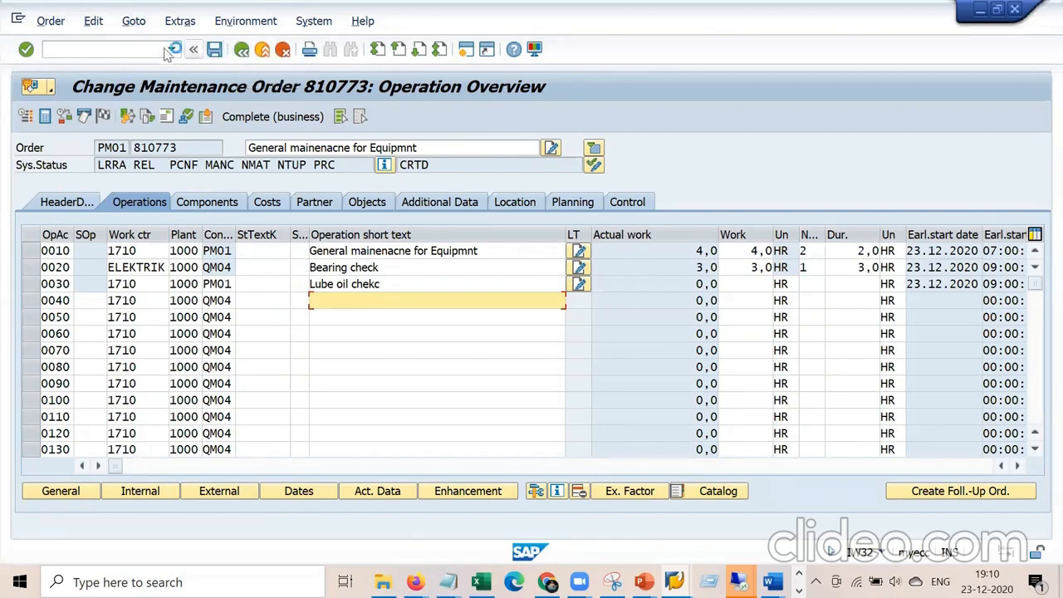
Try to create a new session, dismiss the maximum-sessions error, and go back to the order's operations.
click(20, 20)
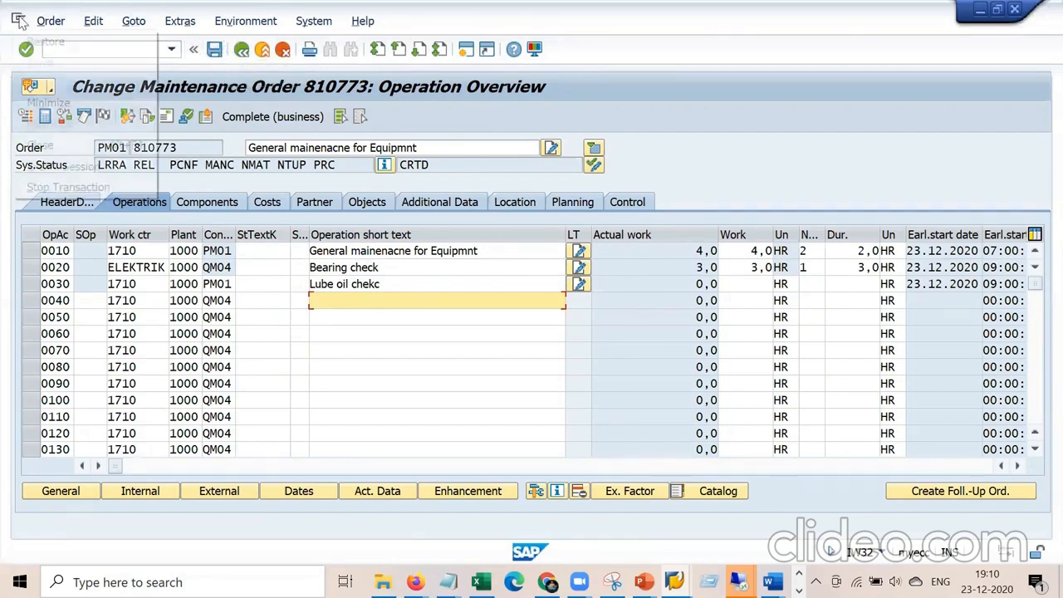
click(91, 166)
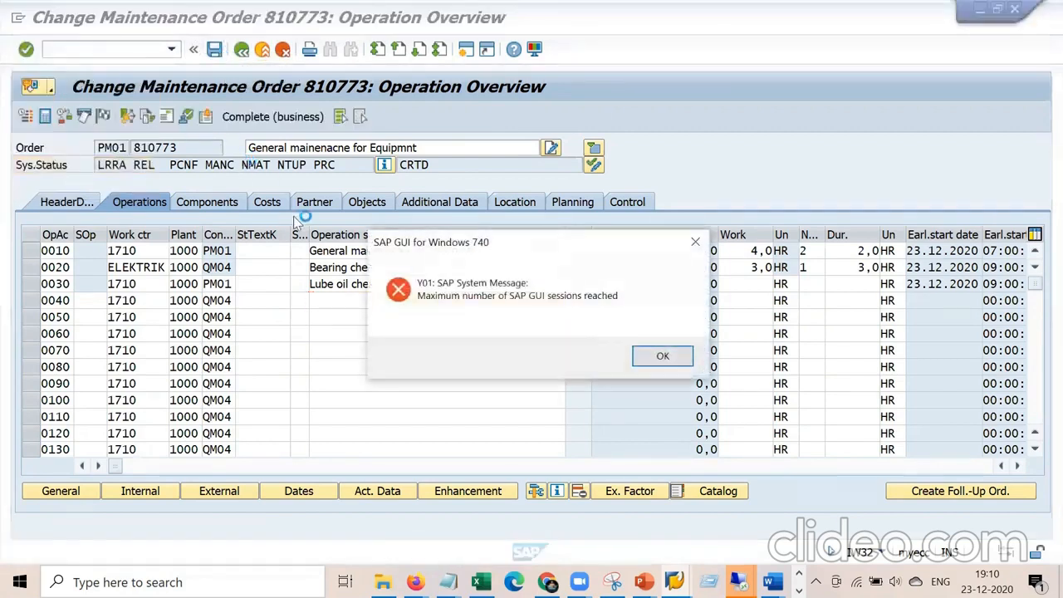
click(662, 355)
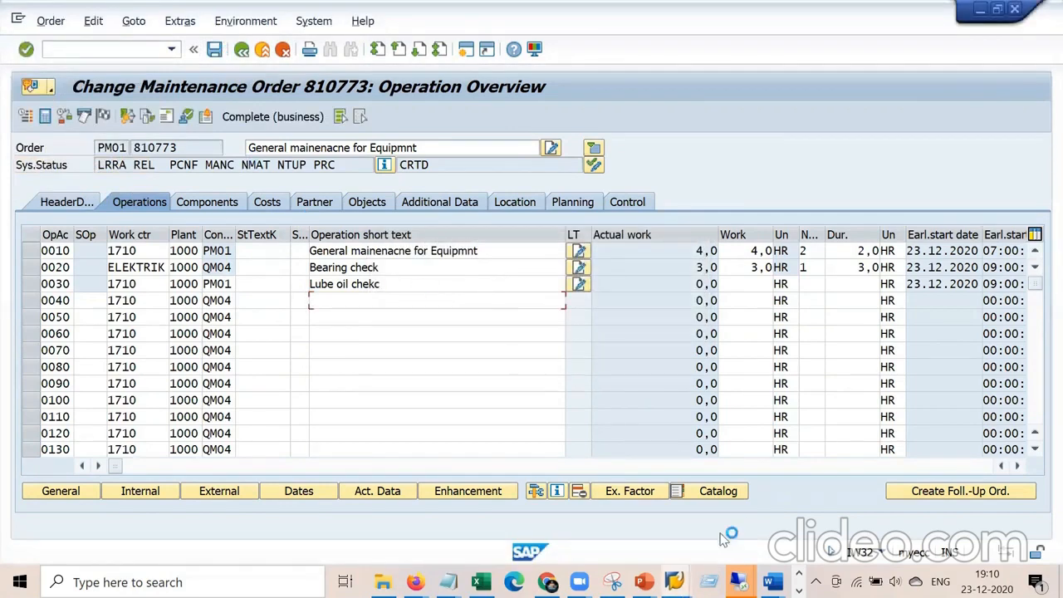
click(674, 582)
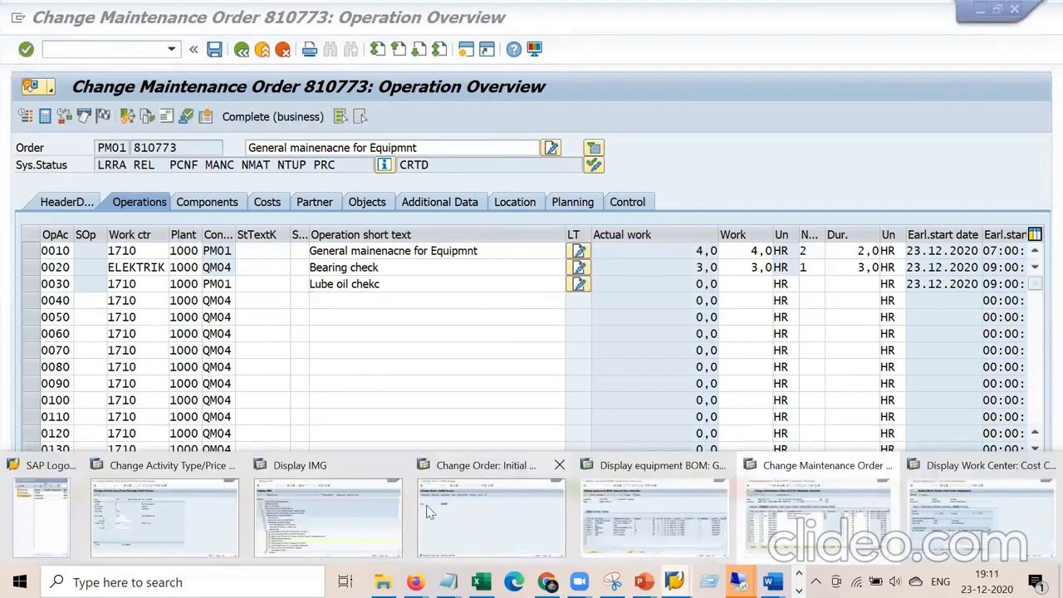
click(555, 299)
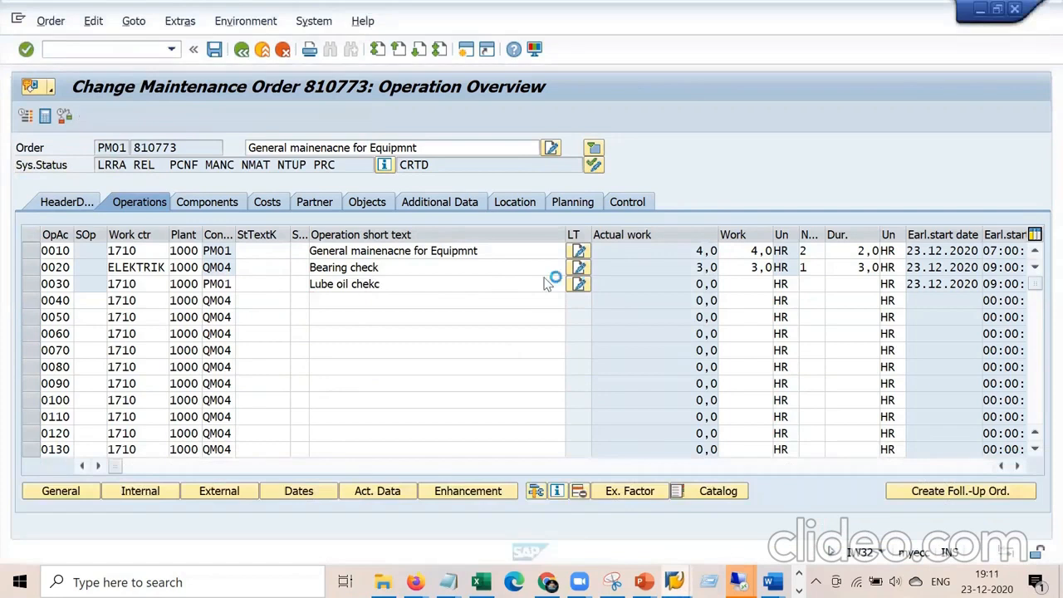
Stop the transaction, retry a new session, log on again with the password, and enter /niw41.
click(17, 25)
click(87, 177)
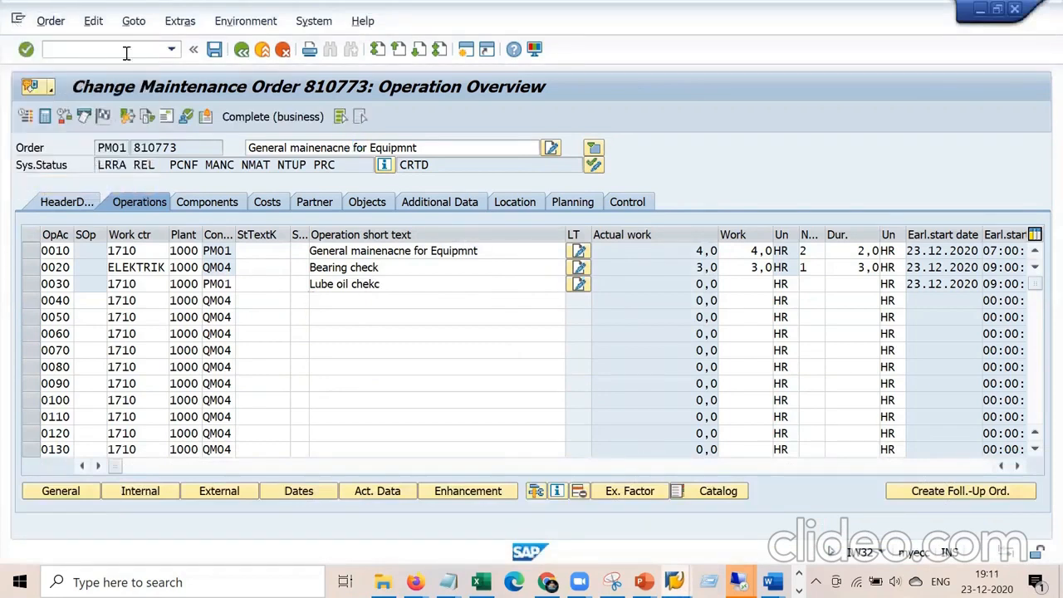
click(17, 25)
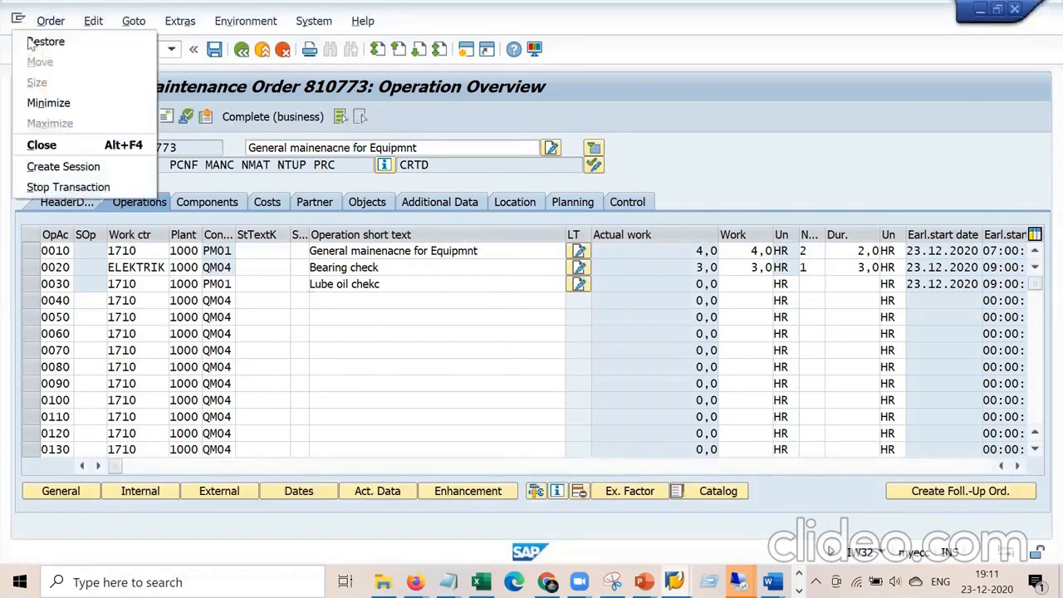
click(73, 167)
click(652, 355)
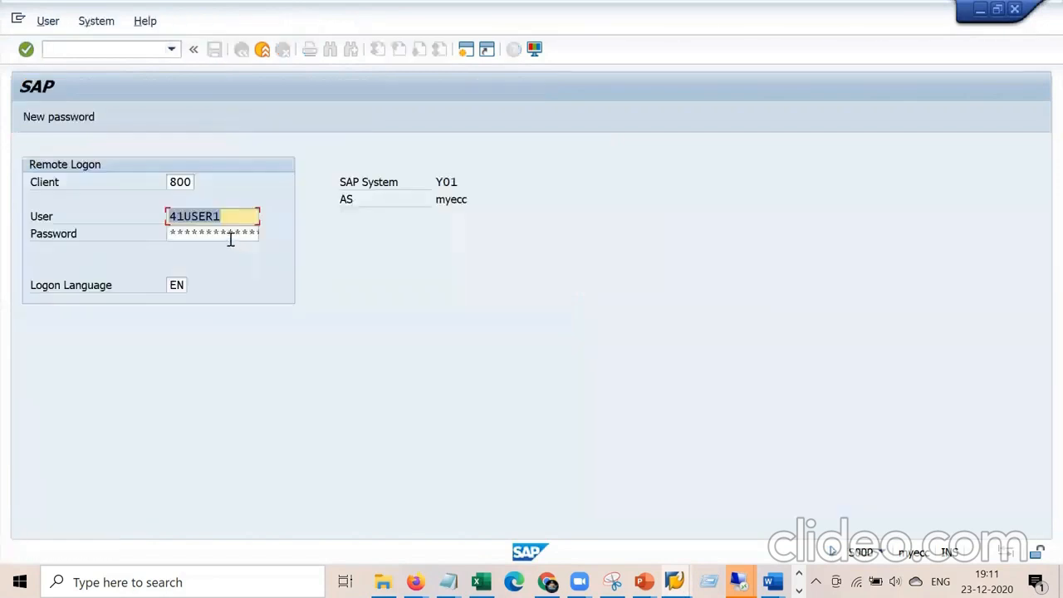
click(221, 235)
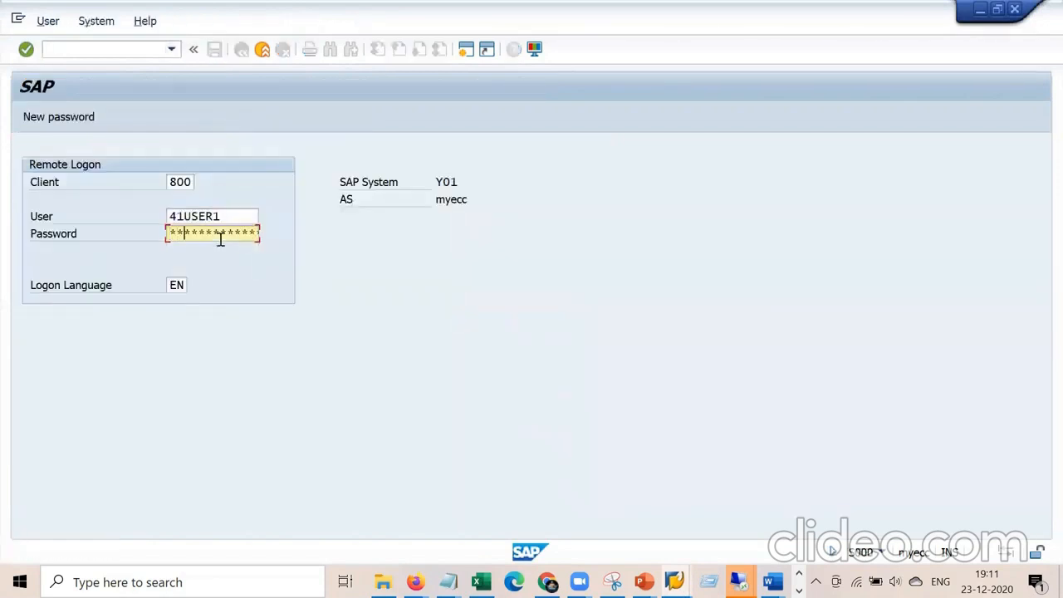
key(Return)
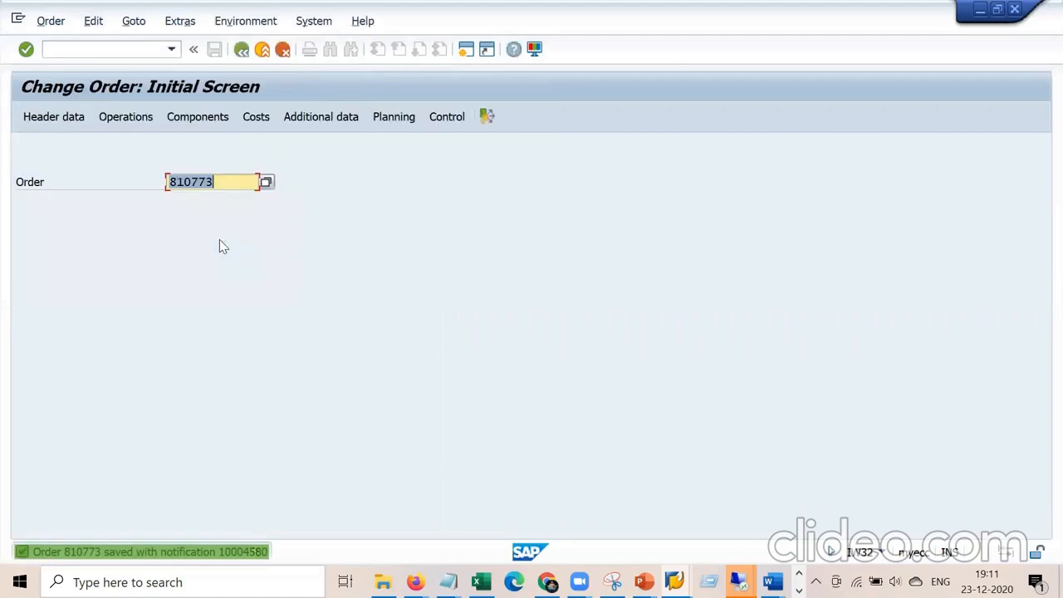
click(141, 47)
text(/ni)
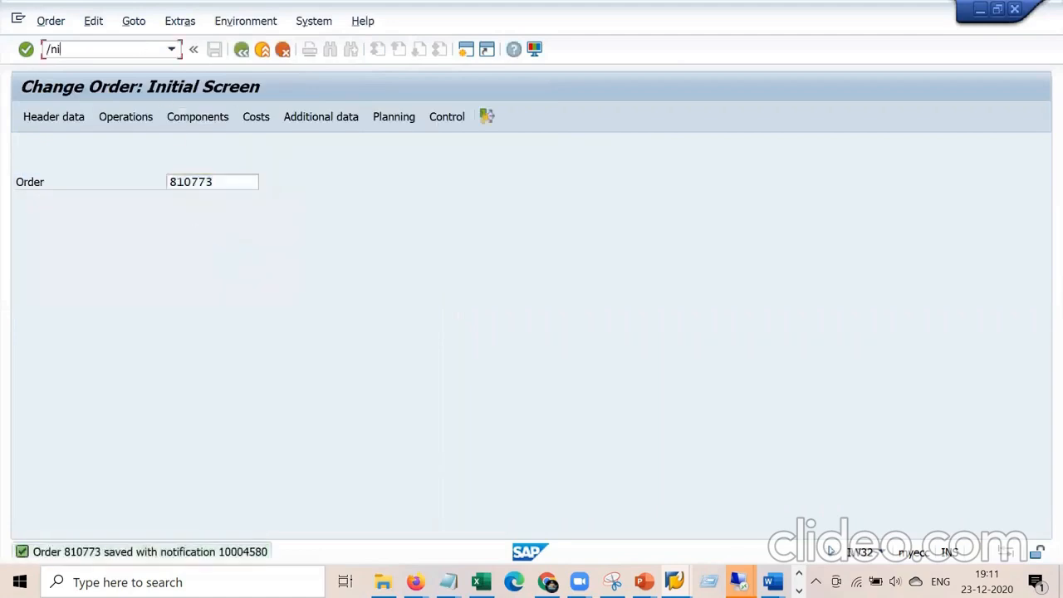
text(w41)
Run IW41, dismiss the update-terminated notice, and choose operation 0030 of order 810773.
key(Return)
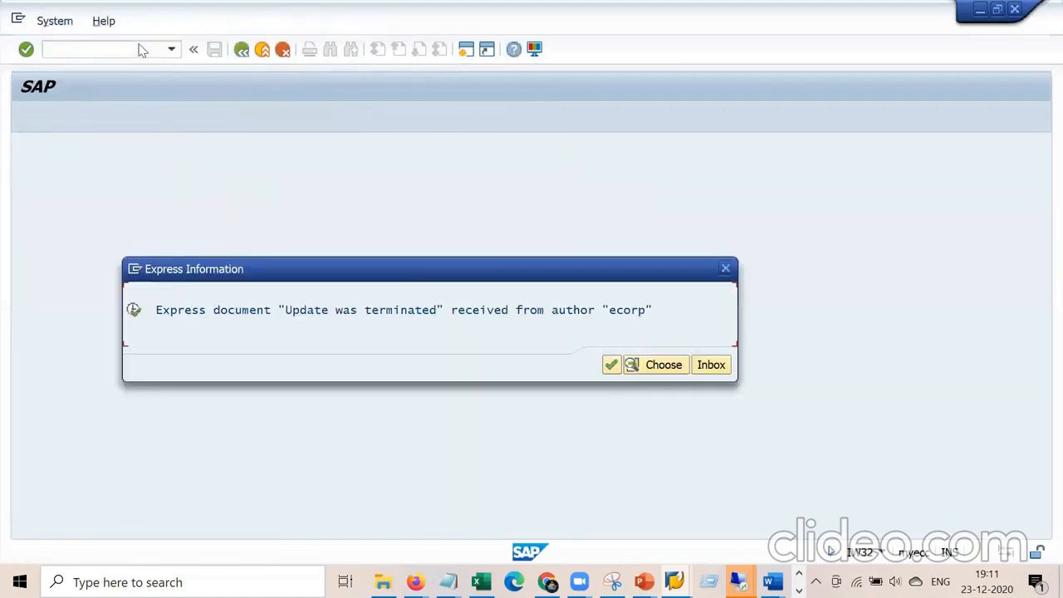
key(Return)
key(Tab)
key(Tab)
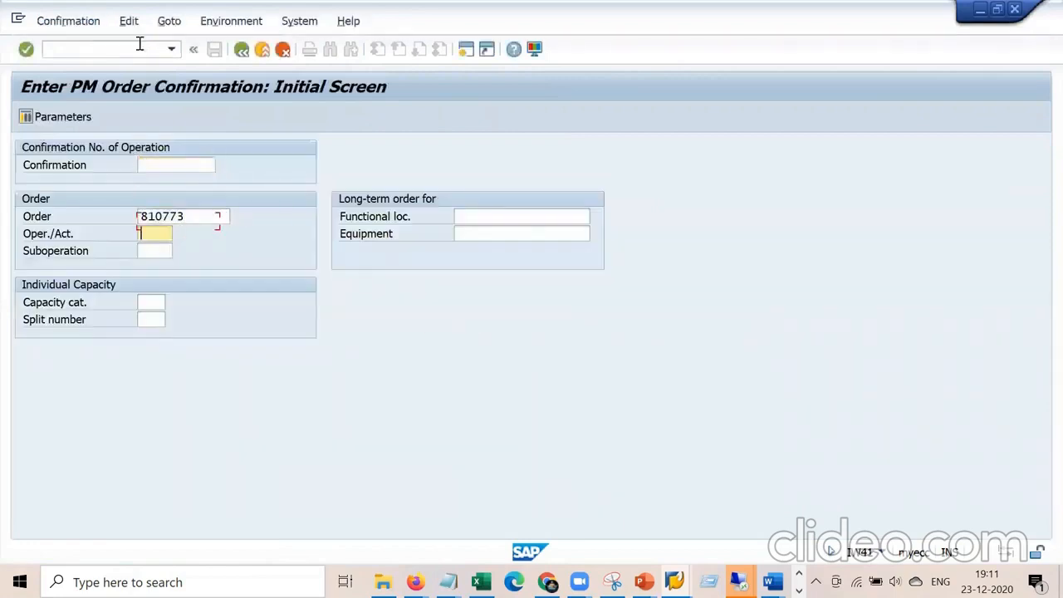
key(F4)
key(Down)
key(Down)
key(Down)
key(Down)
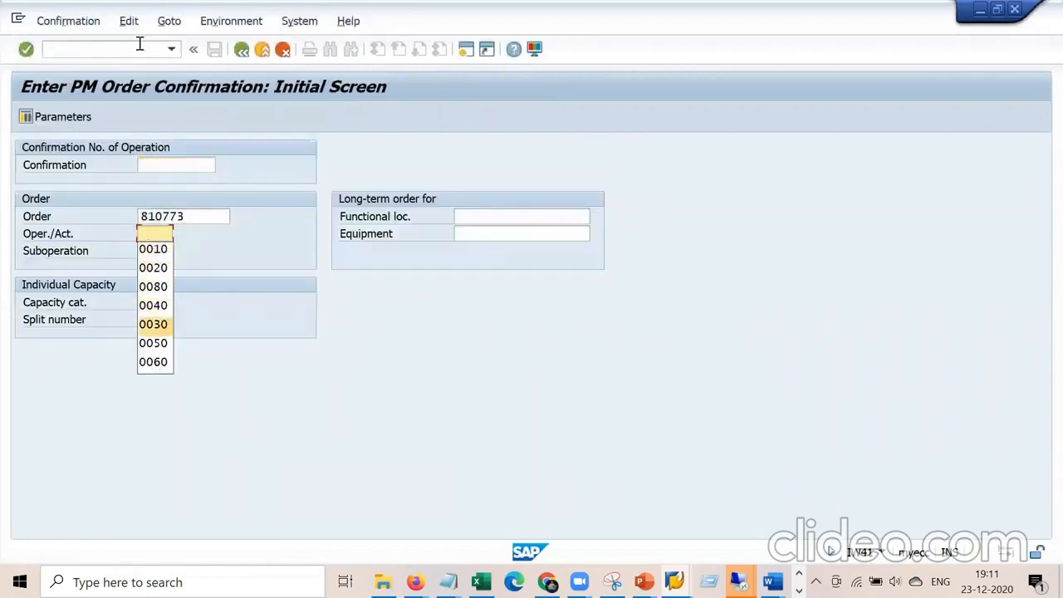
key(Return)
key(Return)
Mark operation 0030's confirmation as Final with No Remaining Work and save it.
click(189, 270)
click(172, 285)
click(288, 284)
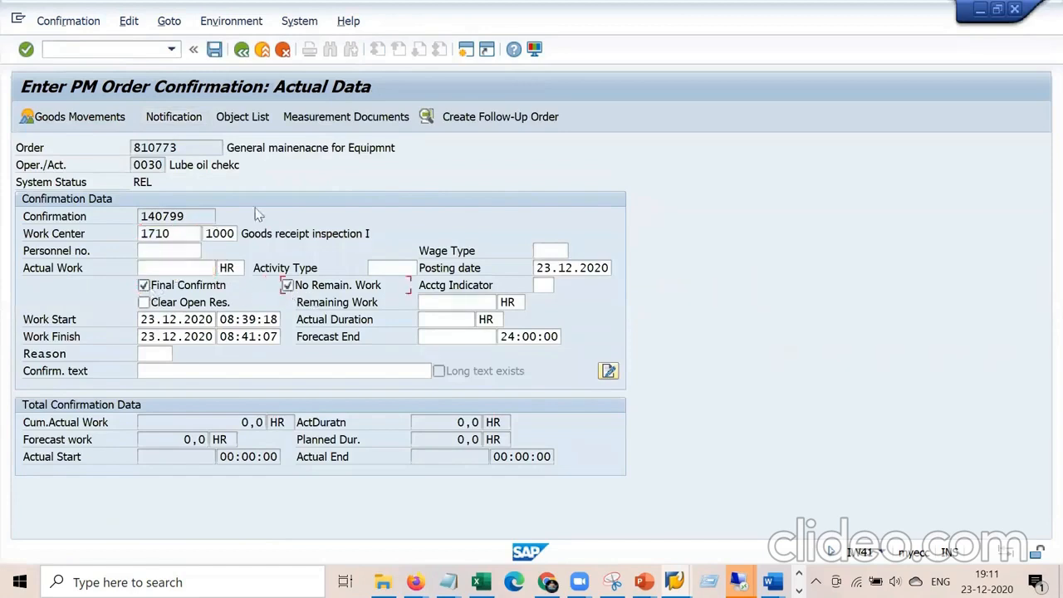
click(214, 49)
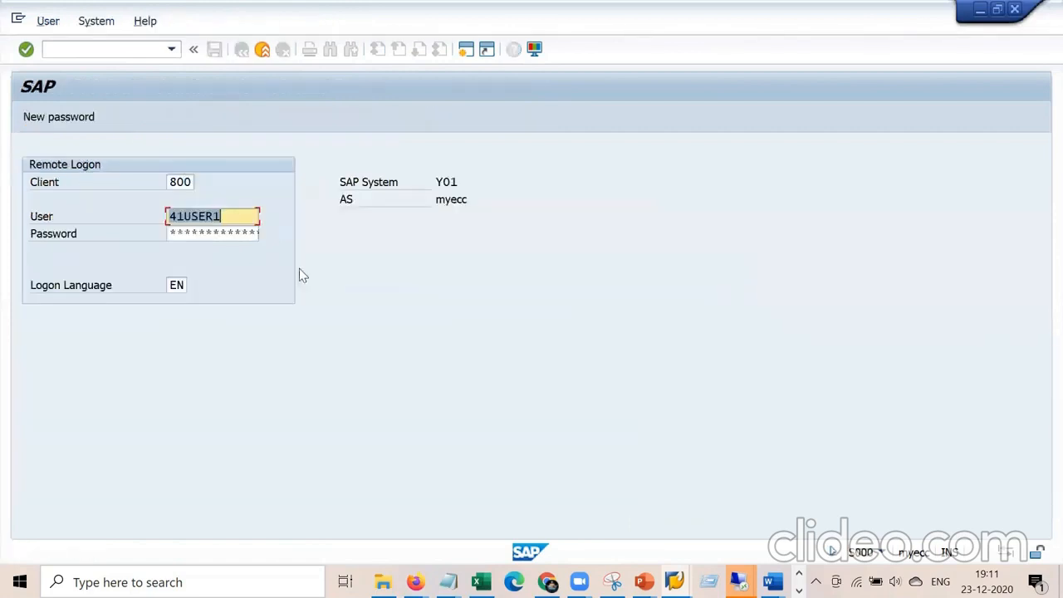
Re-enter the logon password to get back into the system.
click(214, 232)
key(Return)
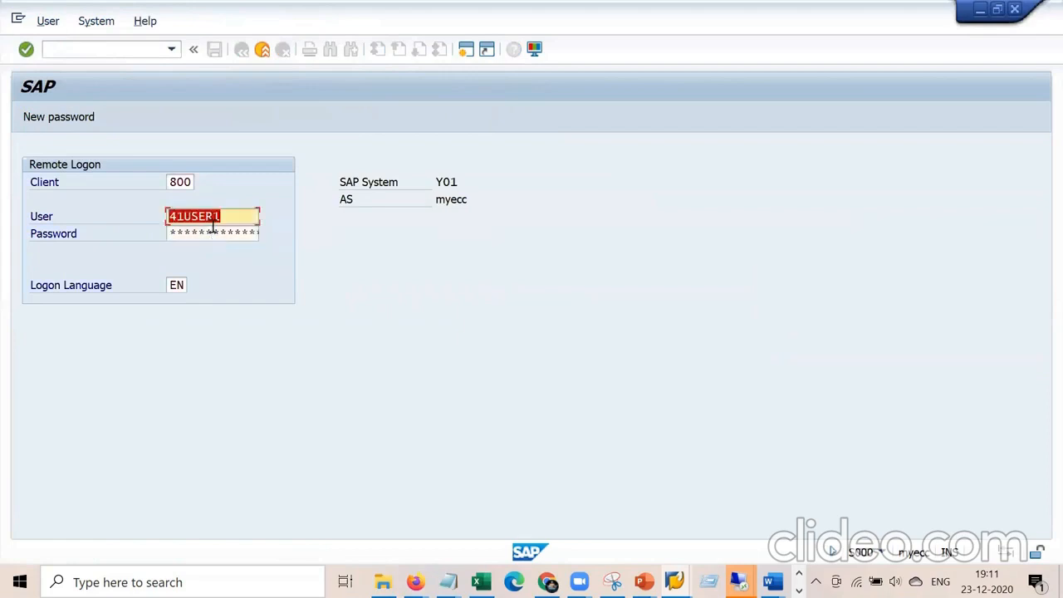
click(213, 232)
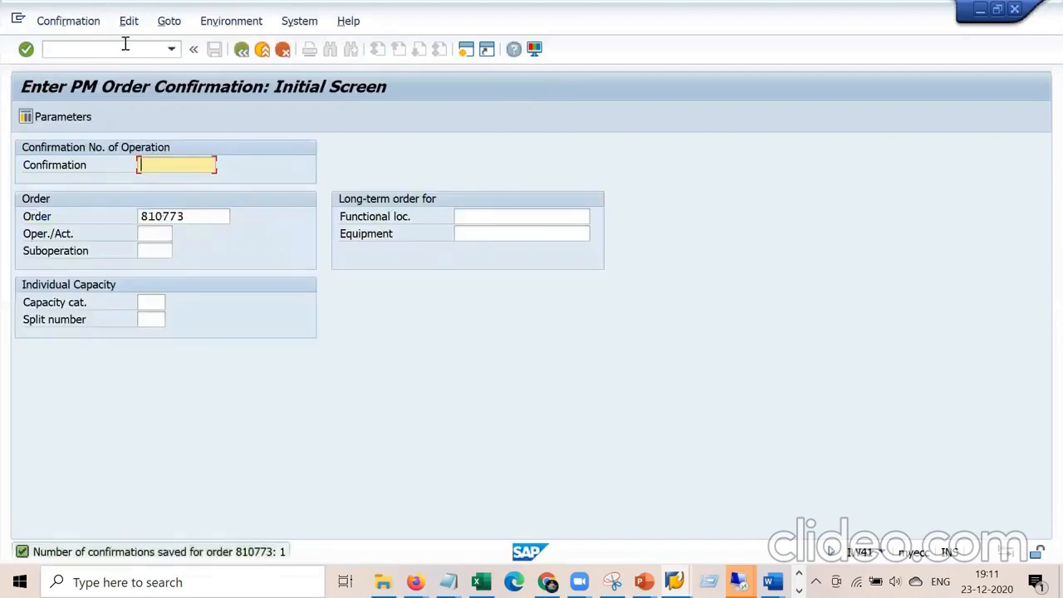
click(126, 46)
Reopen order 810773 in IW32 and check its CNF system status.
text(/niw32)
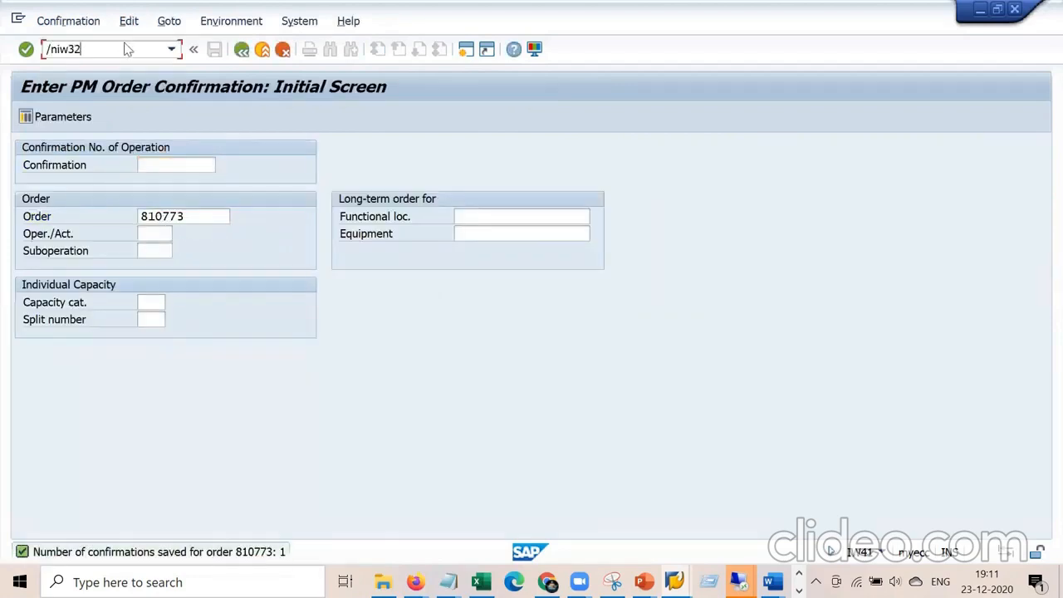
key(Return)
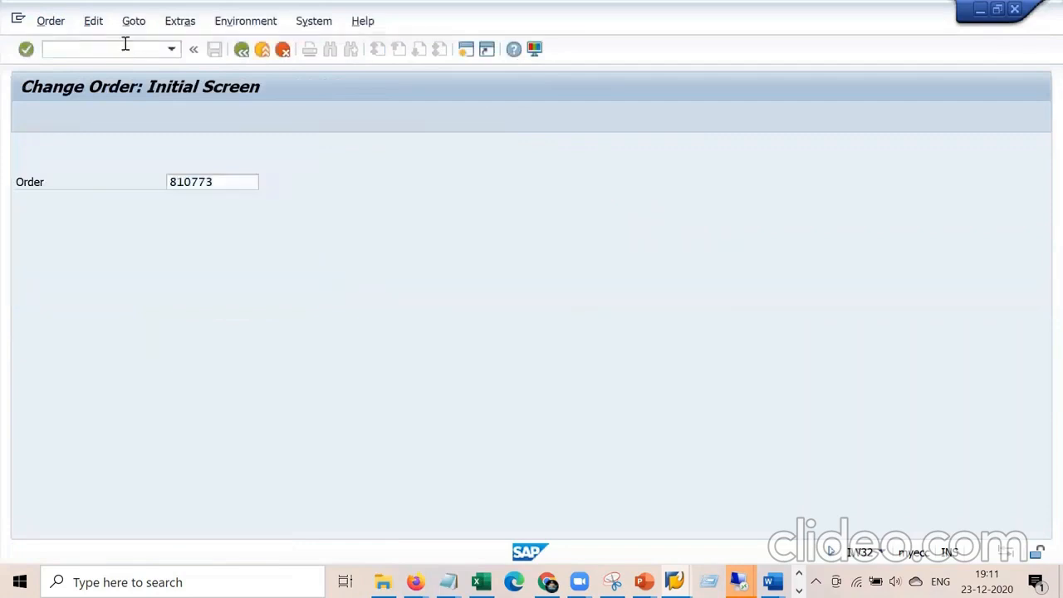
key(Return)
double_click(176, 166)
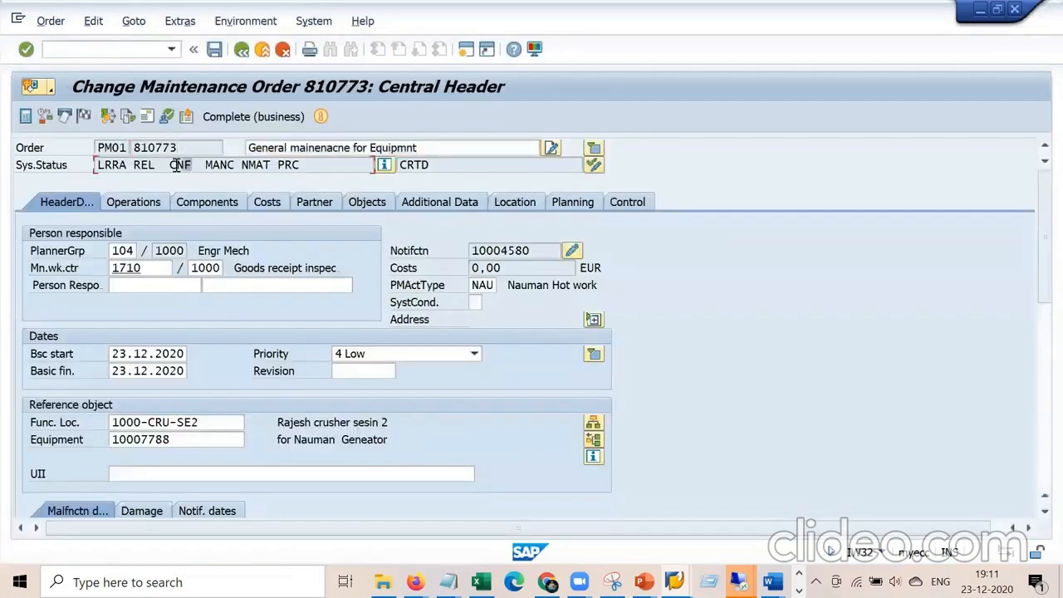
Add a settlement rule with category CTR and receiver cost center 2200.
click(135, 24)
click(214, 92)
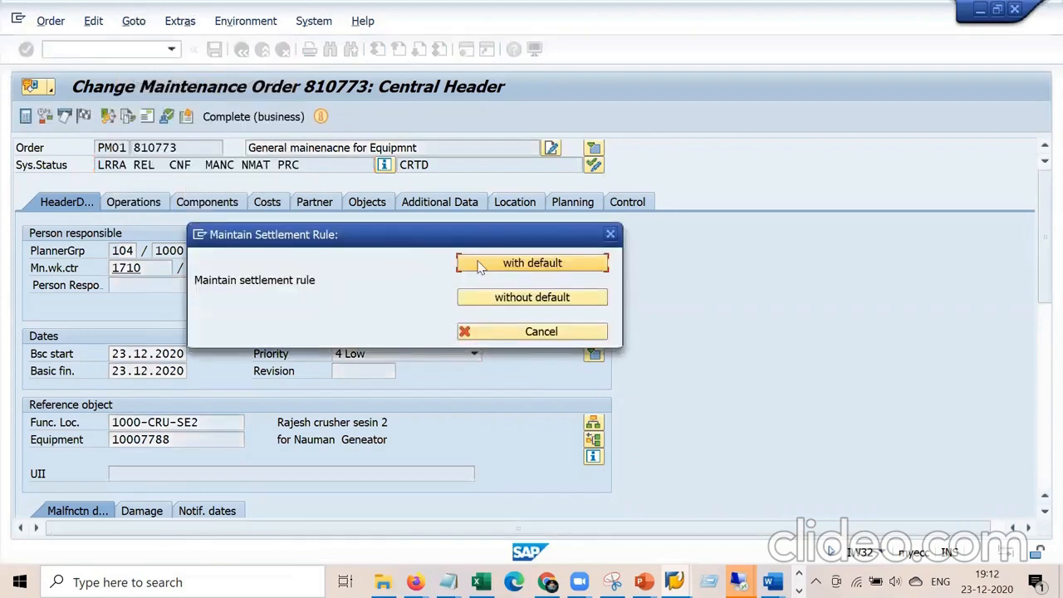
click(534, 258)
text(ctr)
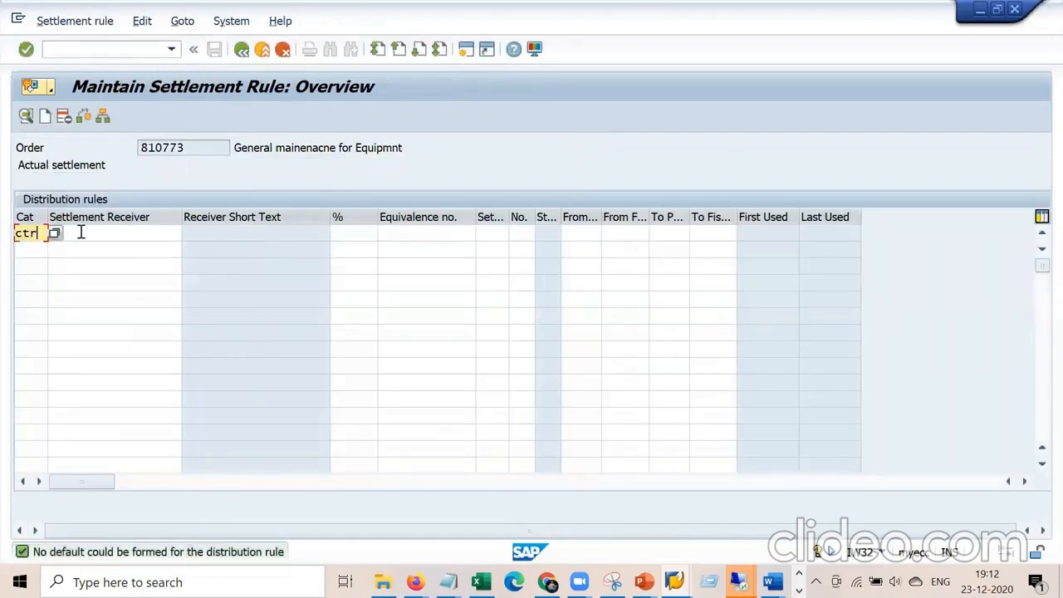
click(80, 232)
text(2200)
key(Return)
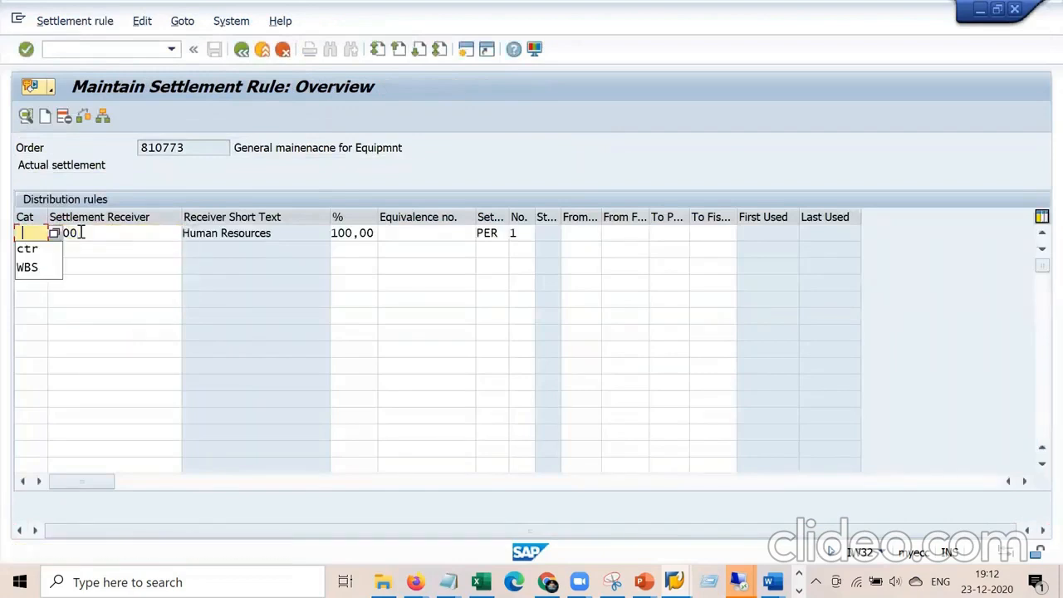
key(Down)
key(Return)
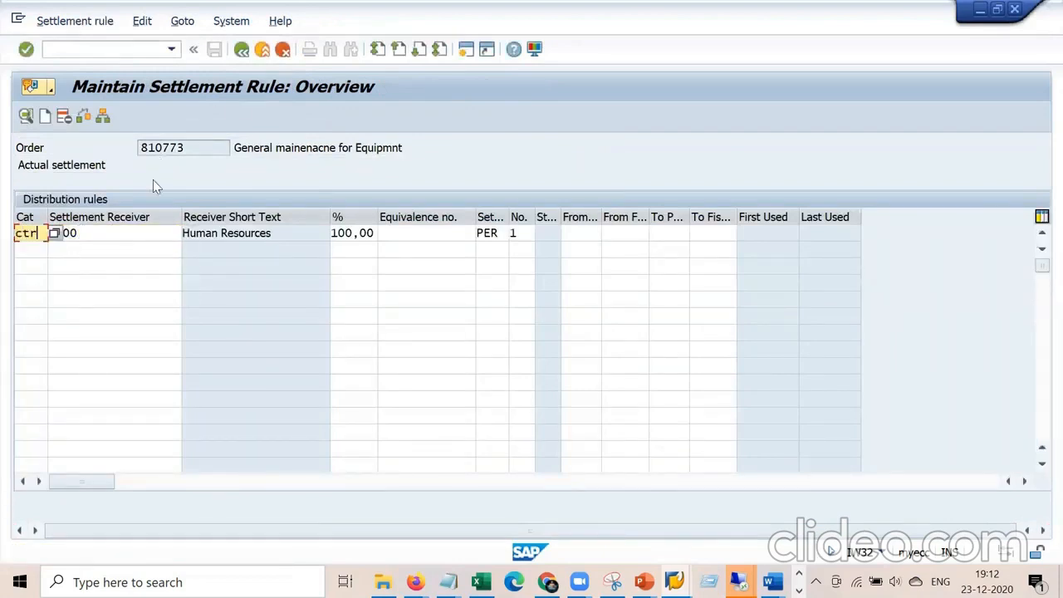
Save the order without viewing the log, then reopen order 810773.
click(241, 52)
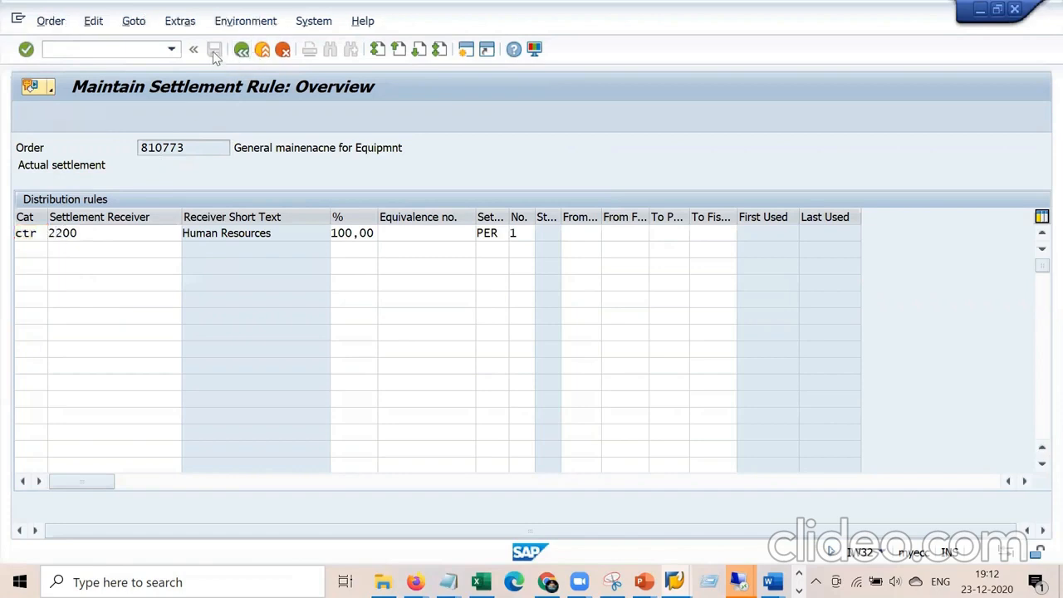
click(214, 51)
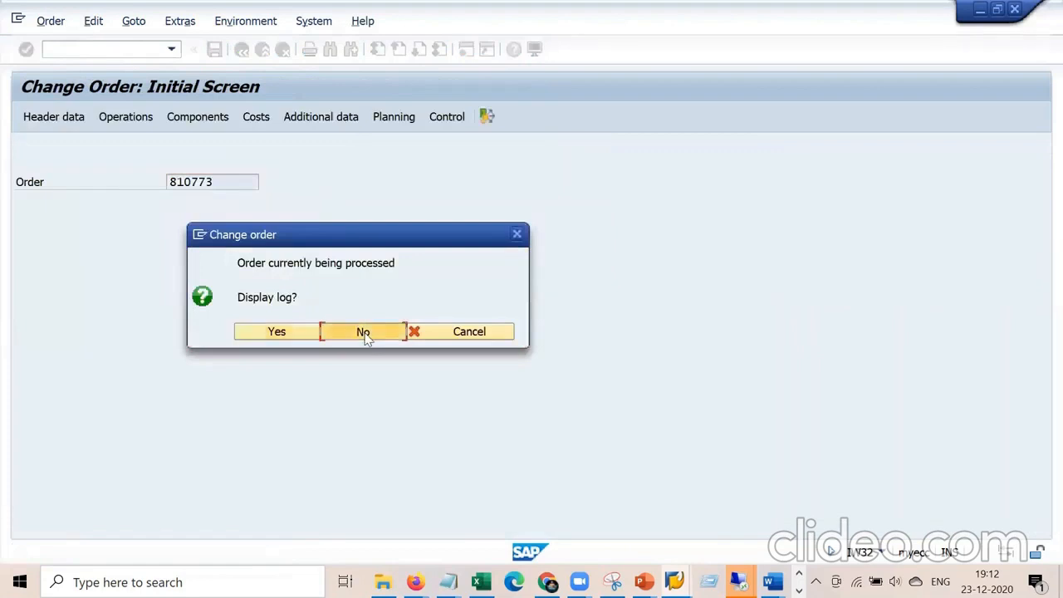
click(364, 331)
key(Return)
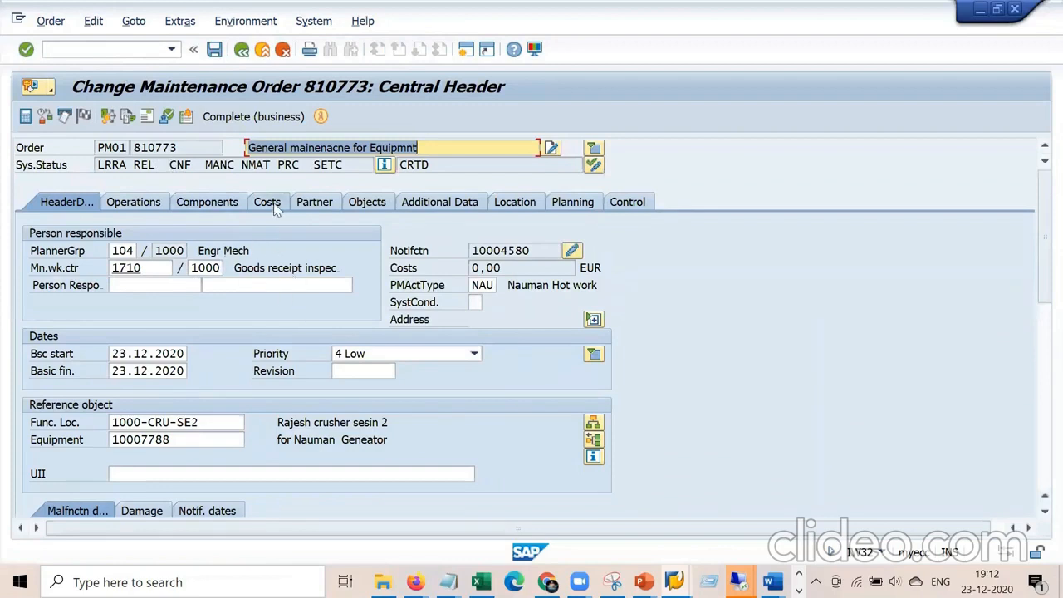
Run the plan/actual cost report from the Costs tab and select the 84,00 total actual costs.
click(284, 202)
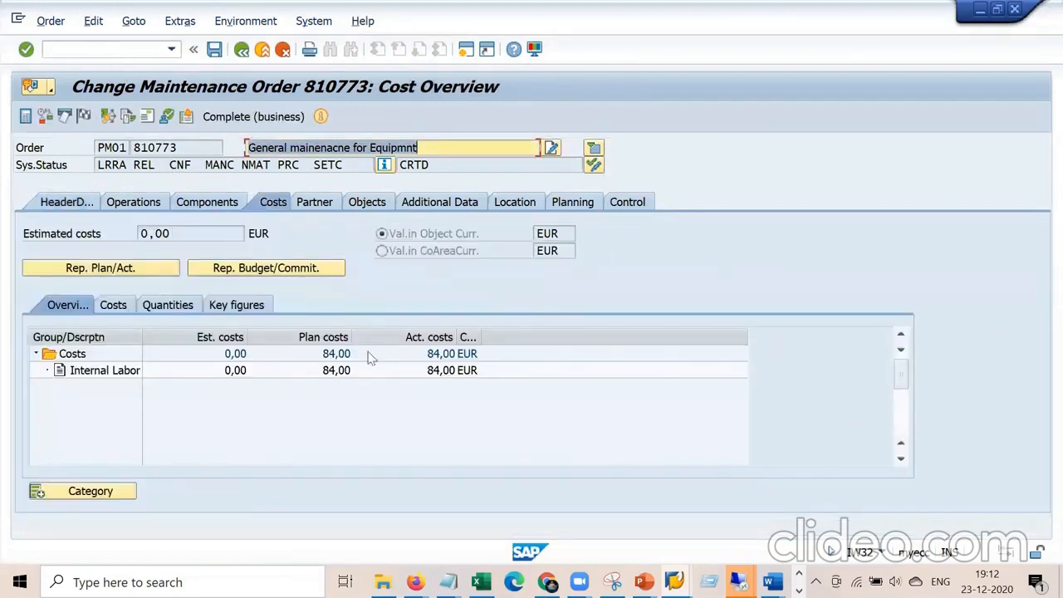
click(355, 406)
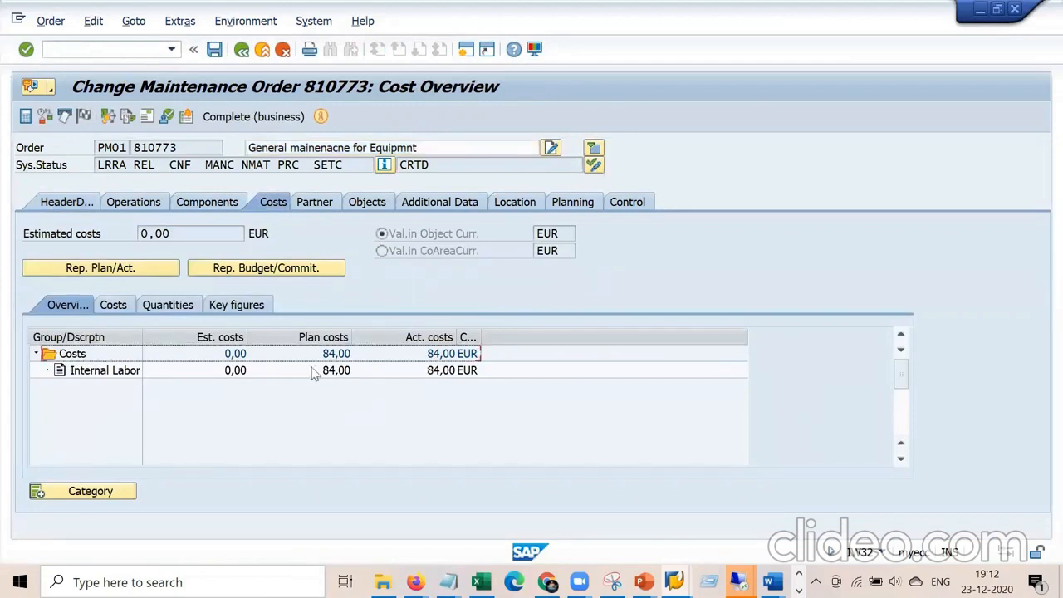
click(129, 270)
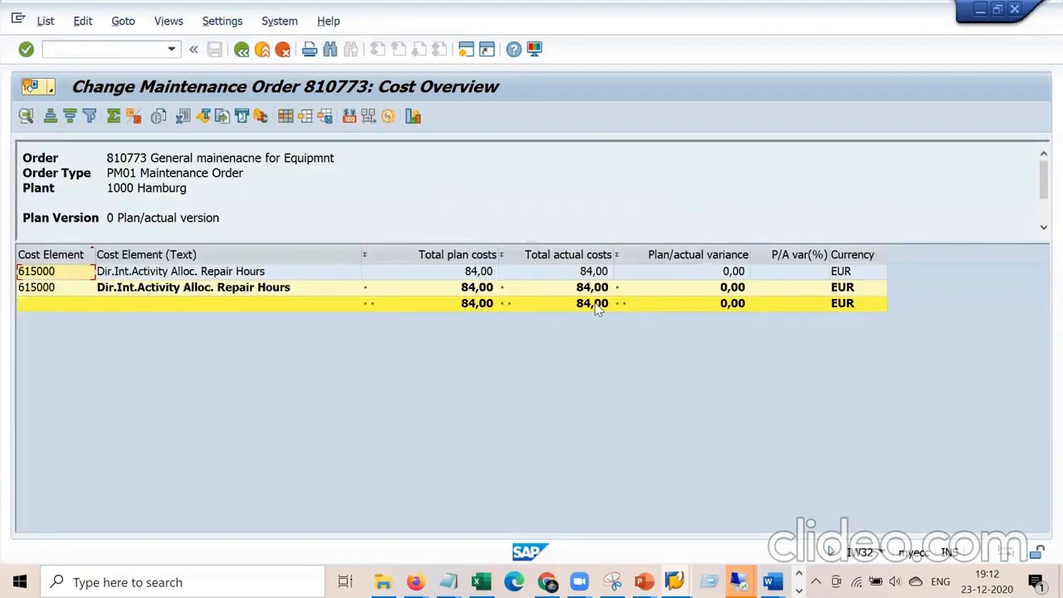
click(596, 304)
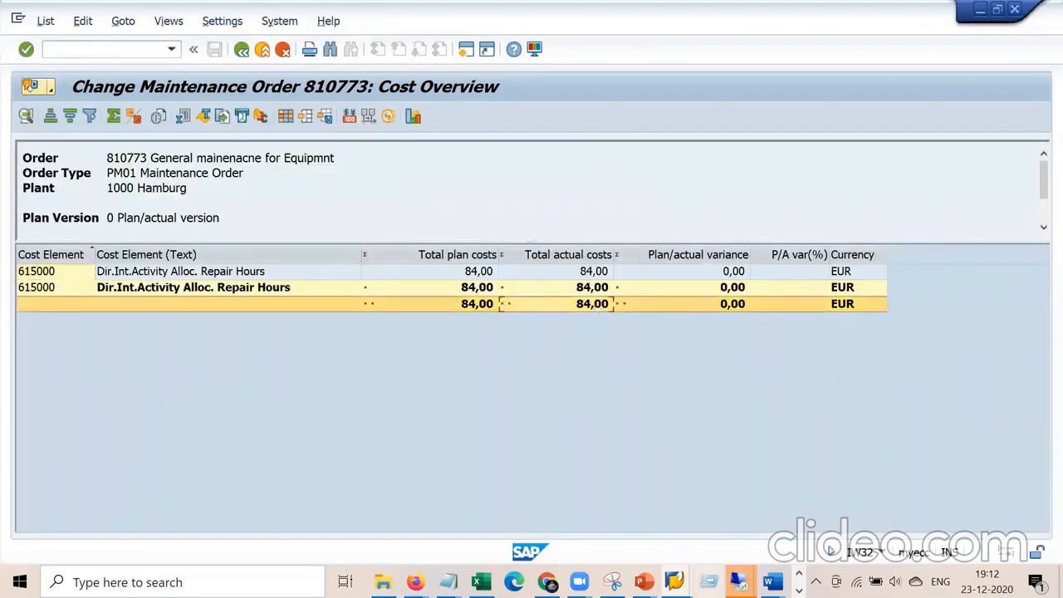
Snip the cost report with Snipping Tool and highlight the 84,00 total actual costs.
click(612, 581)
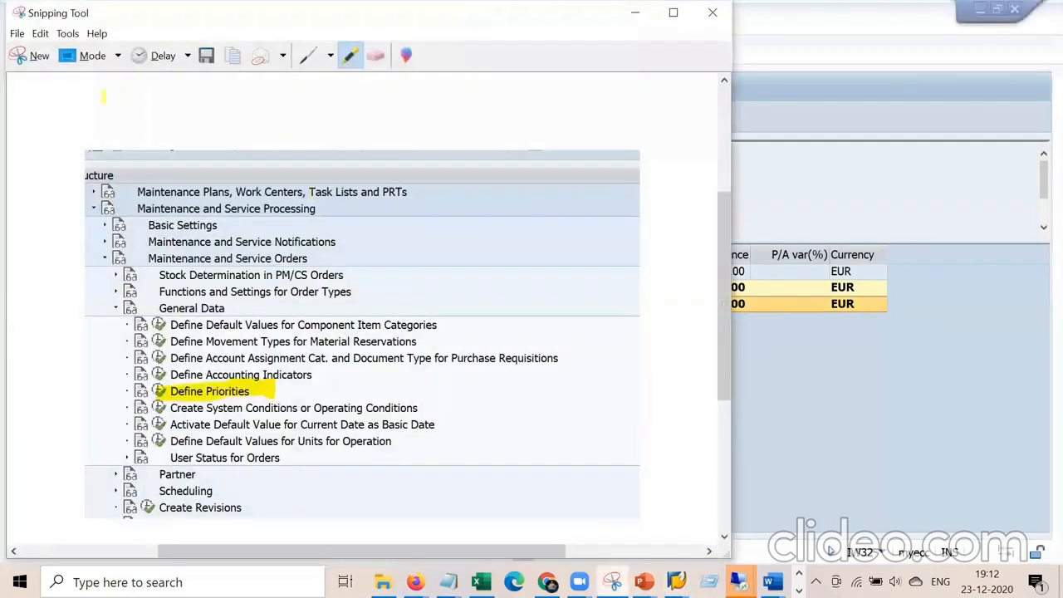
click(33, 56)
drag(10, 96, 899, 341)
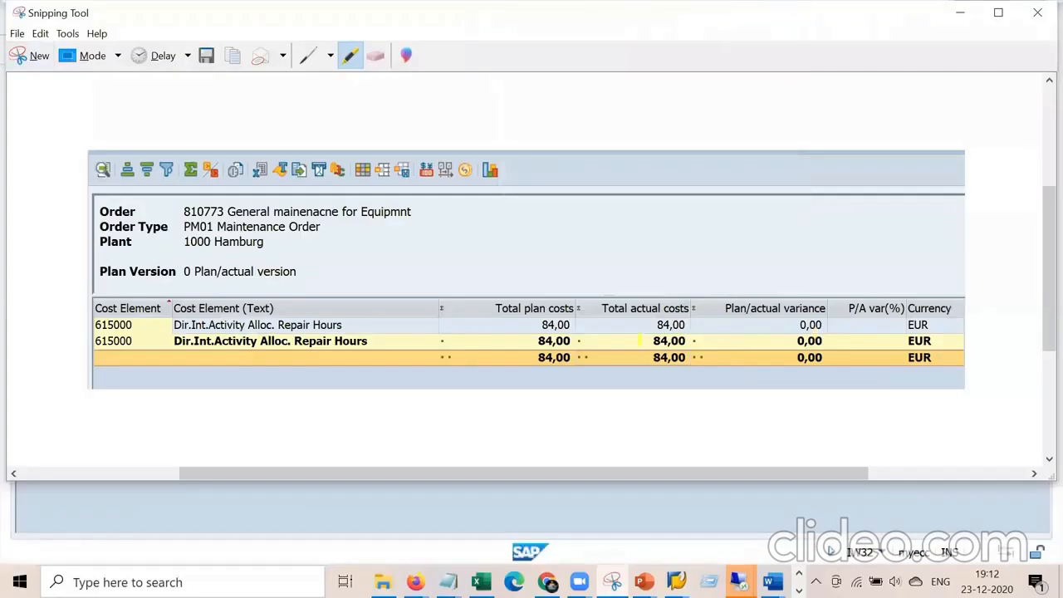
drag(653, 360, 707, 354)
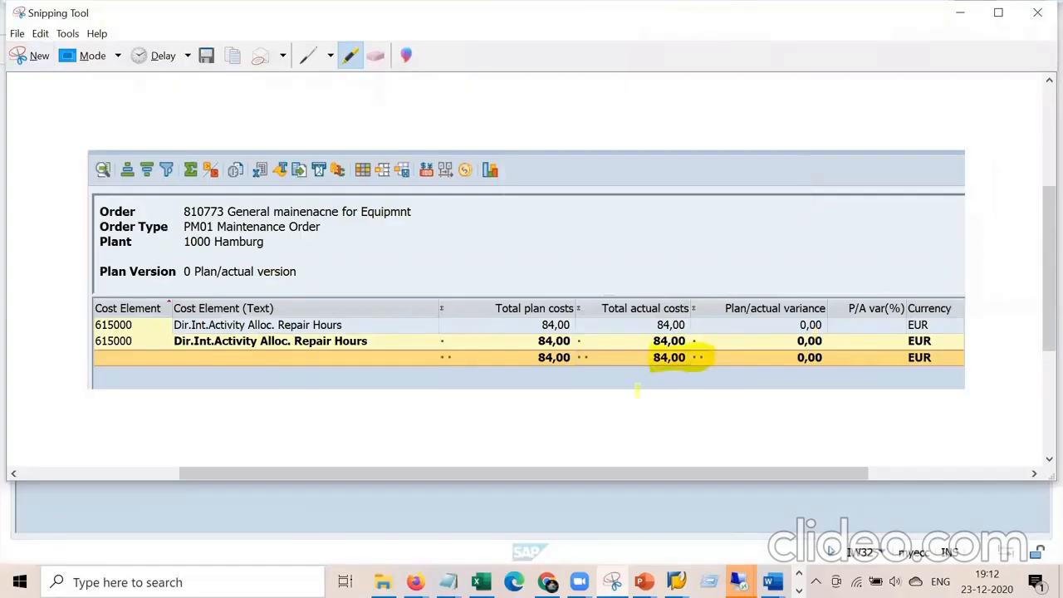
click(635, 506)
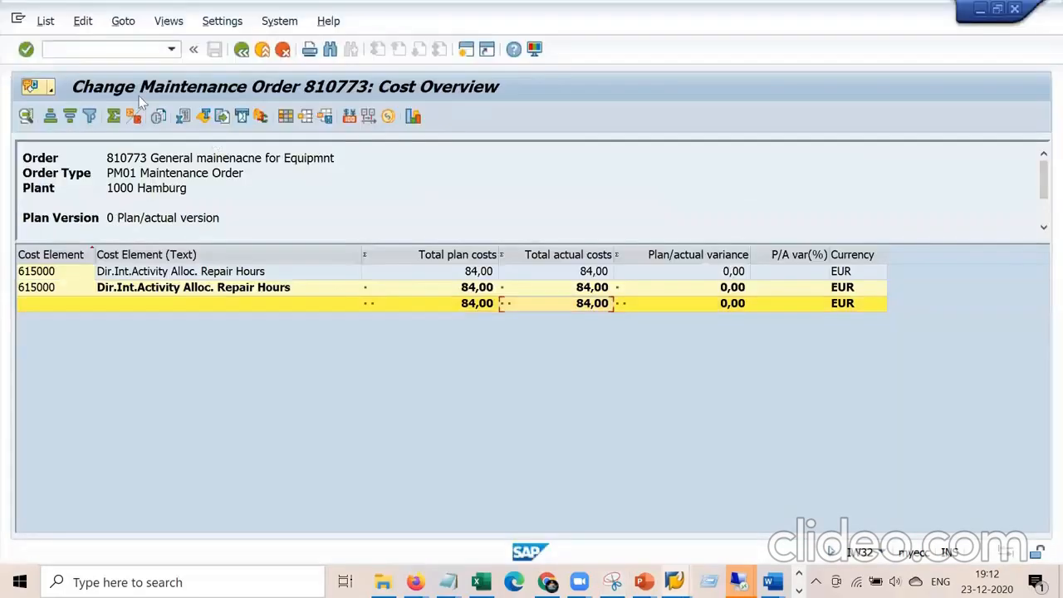
click(134, 49)
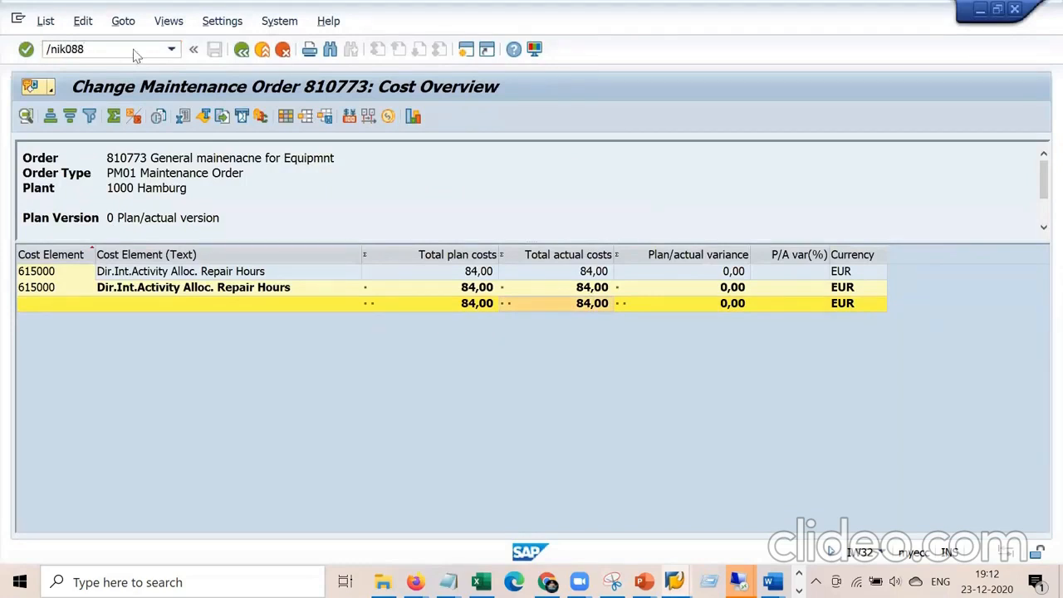
Open KO88 for order 810773, set period 12, and run a test settlement.
key(Return)
text(k)
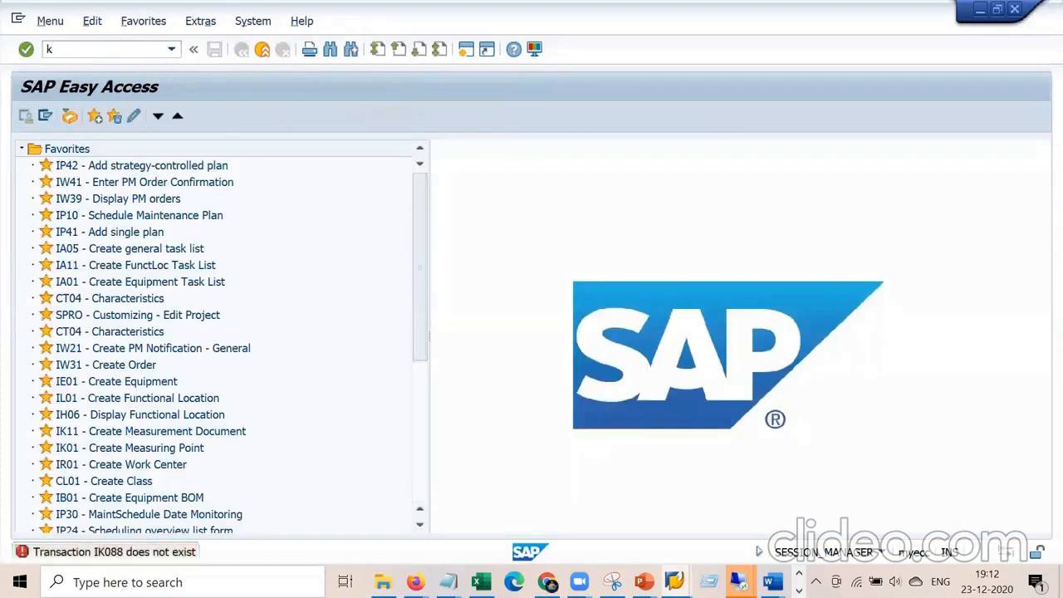
text(o88)
key(Return)
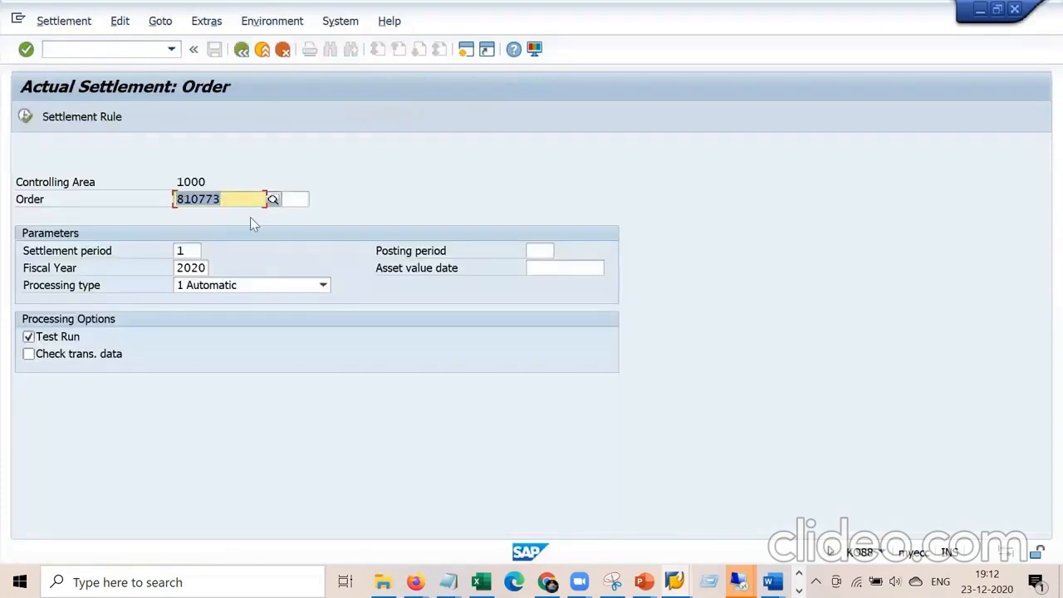
click(191, 249)
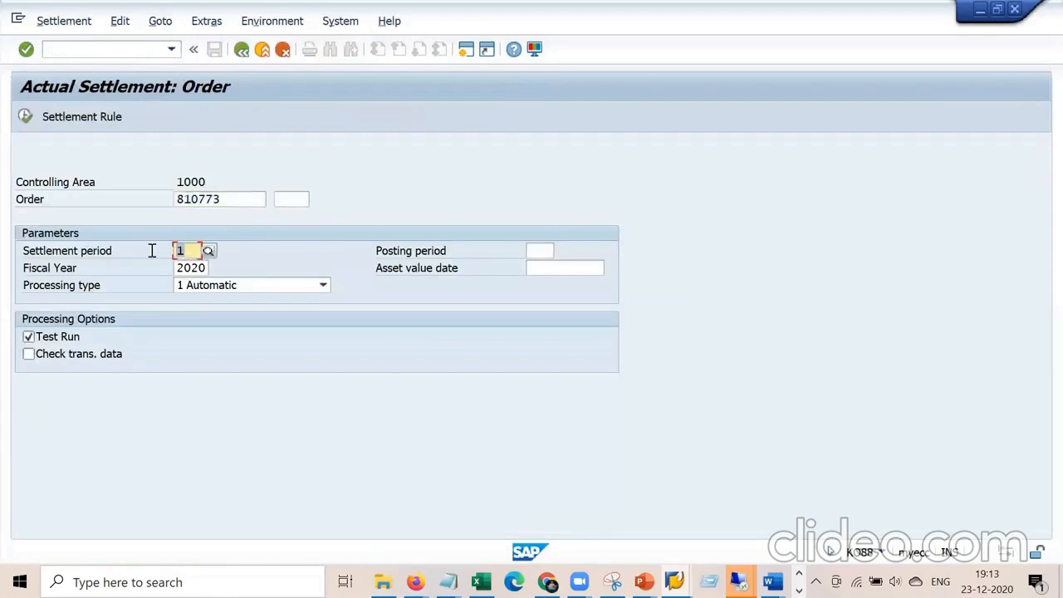
text(2)
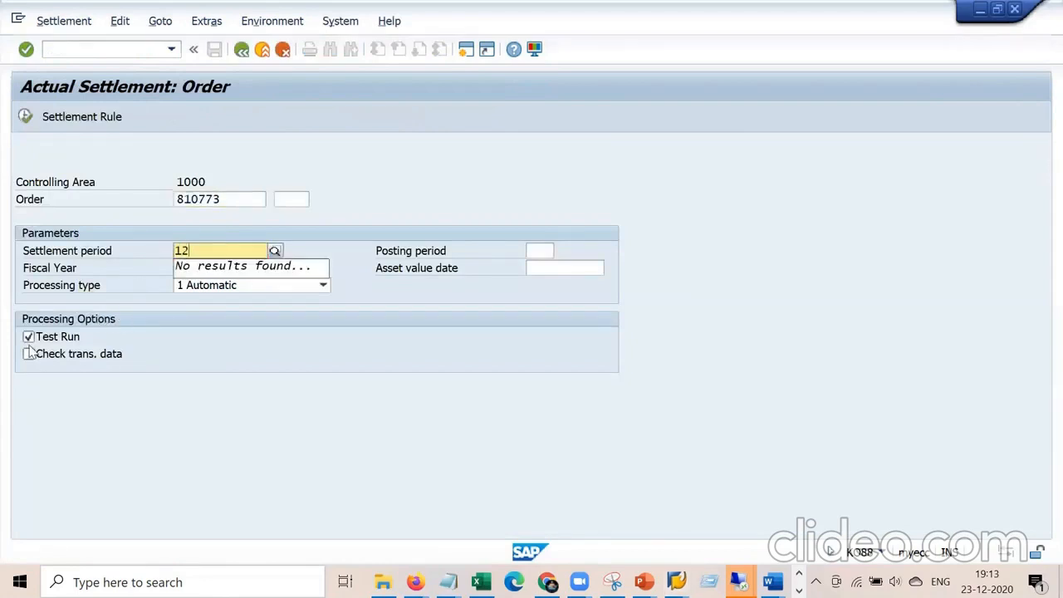
key(Return)
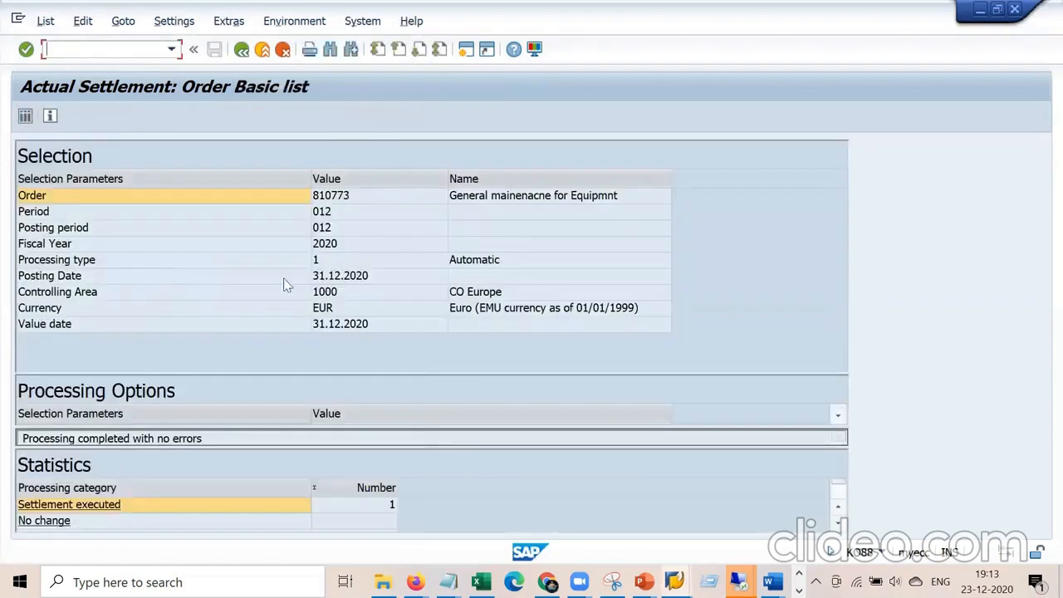
Check the detail list showing the 84,00 settled total, then go back to the parameters.
click(26, 117)
click(351, 225)
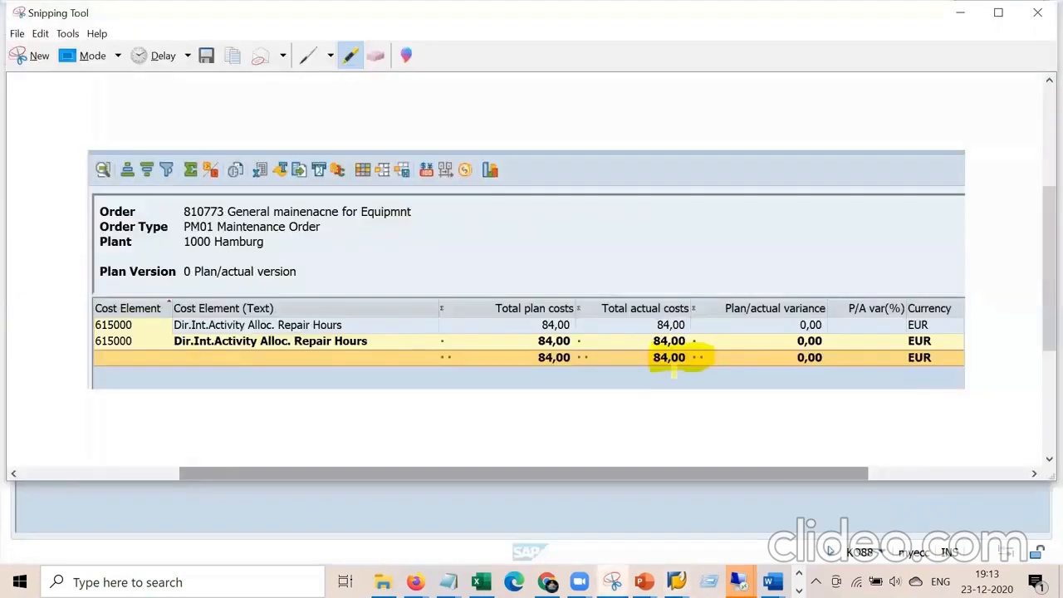
key(alt+Tab)
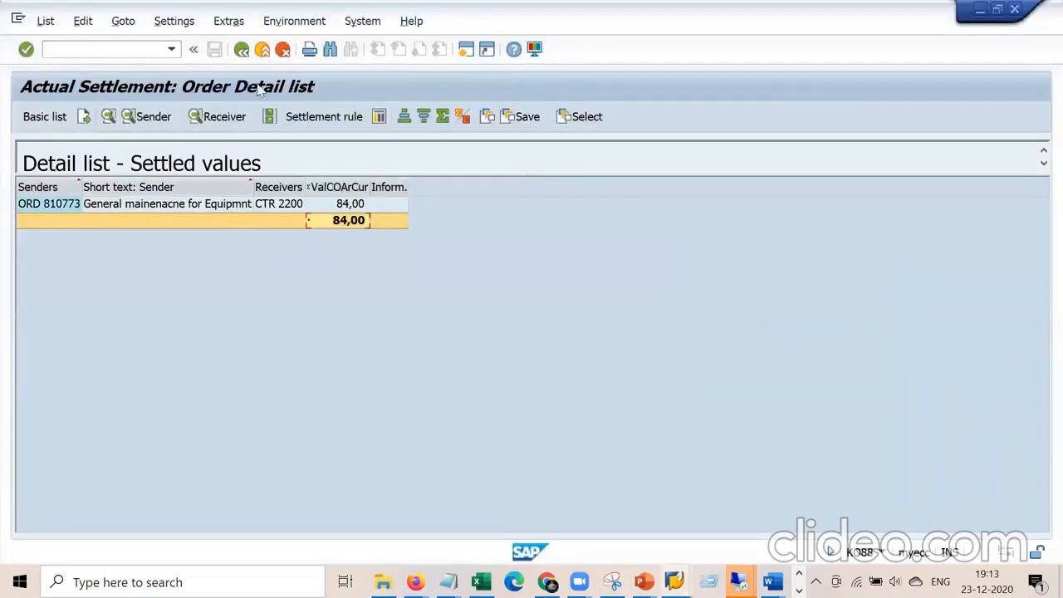
click(241, 50)
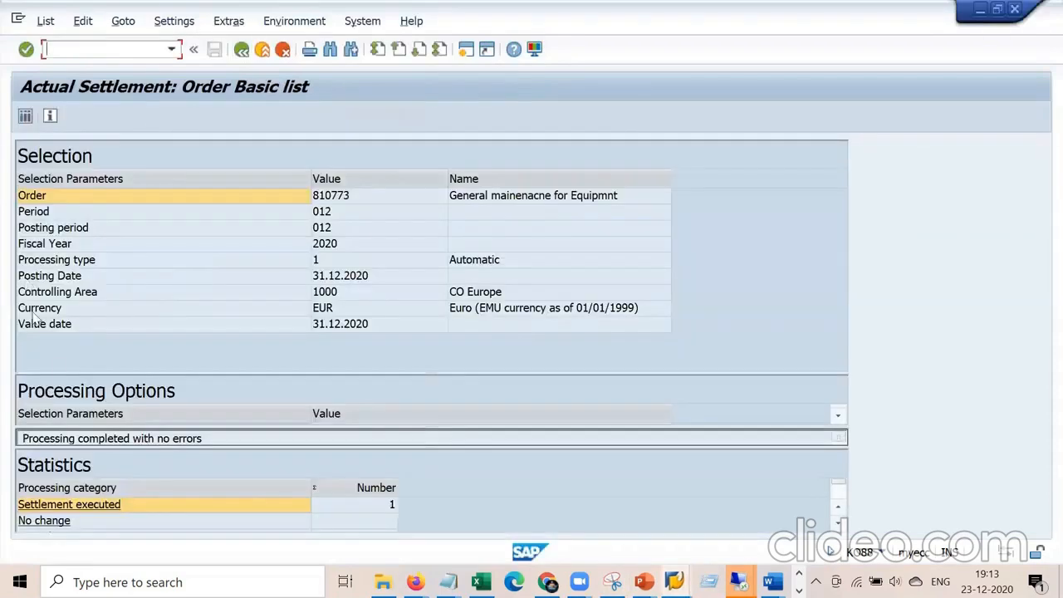
click(240, 50)
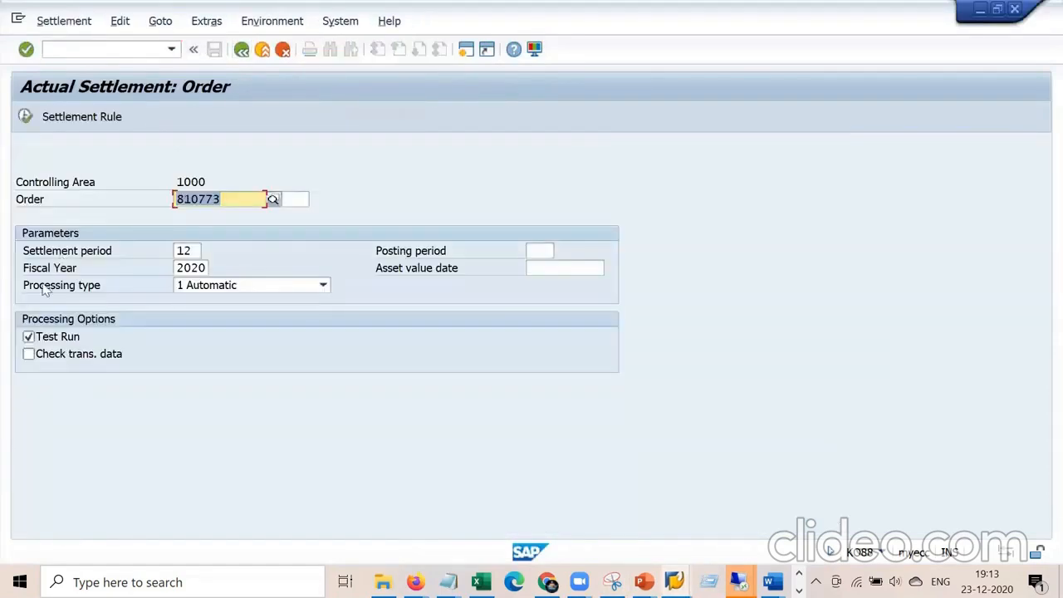
Untick Test Run and execute the real settlement of order 810773.
click(29, 335)
click(29, 337)
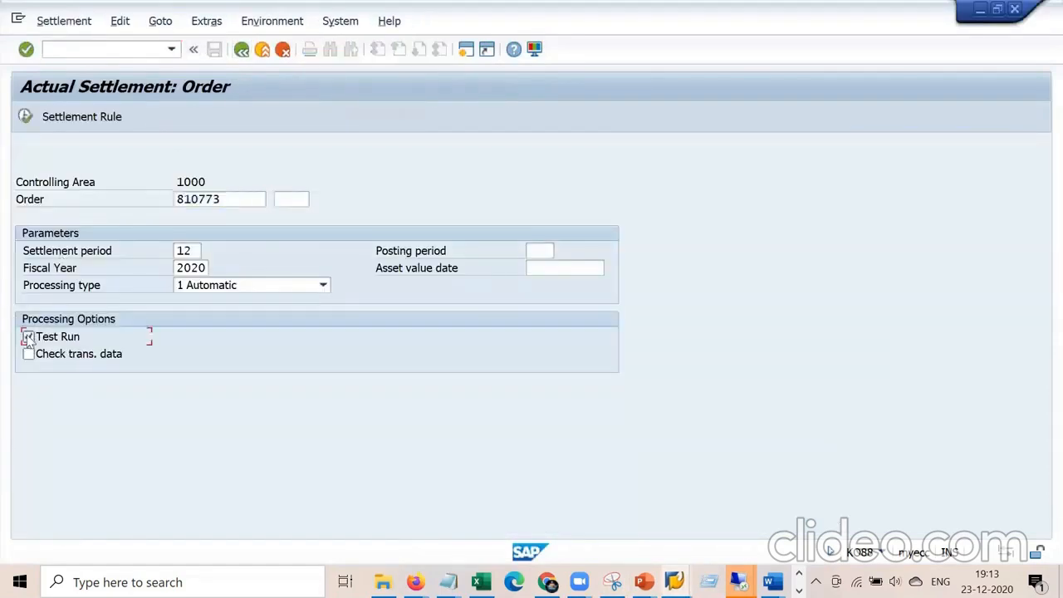
click(25, 118)
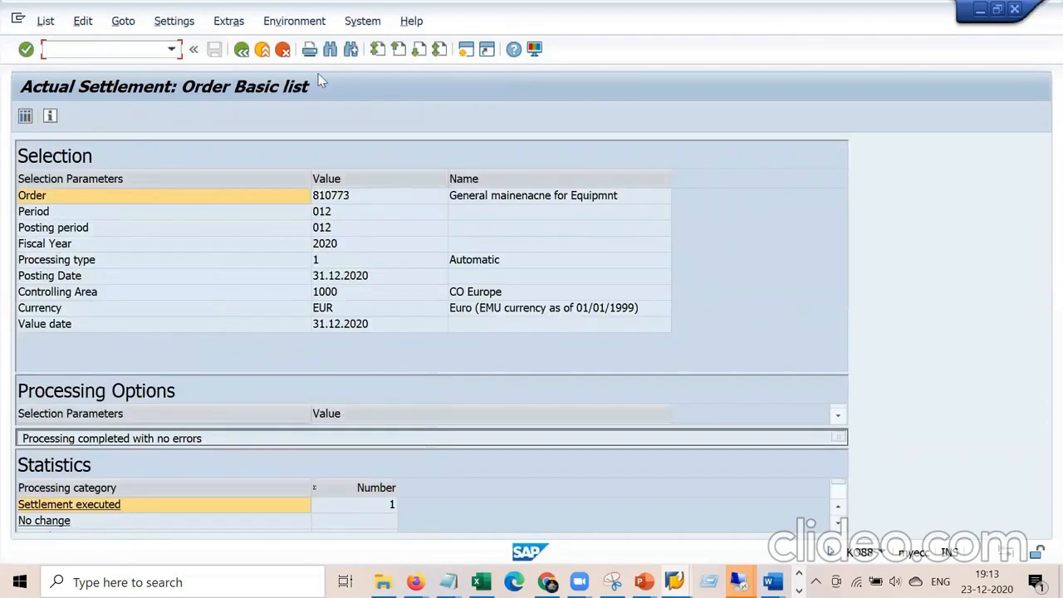
click(242, 49)
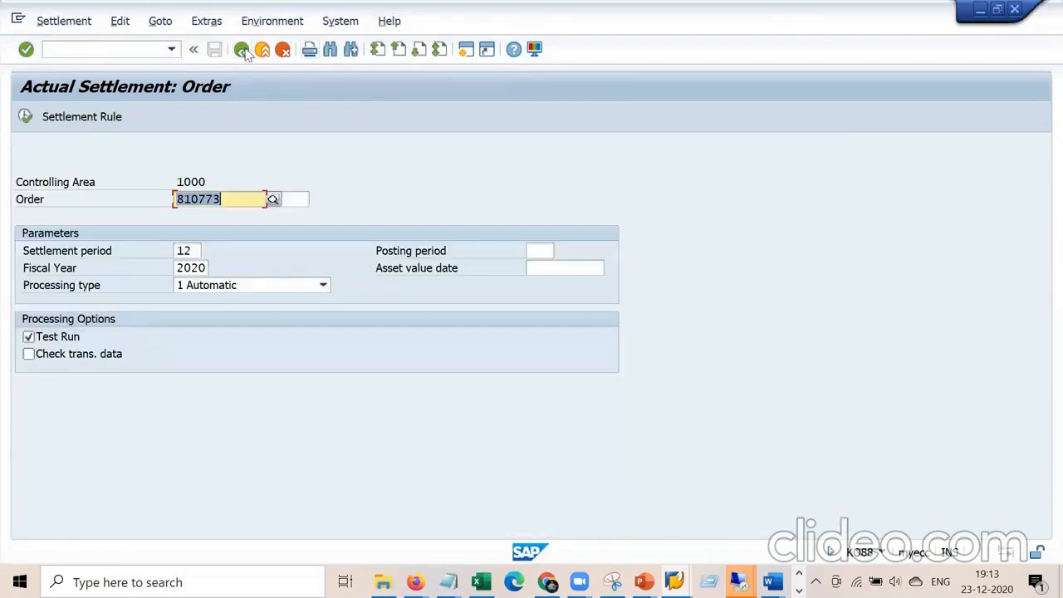
click(153, 48)
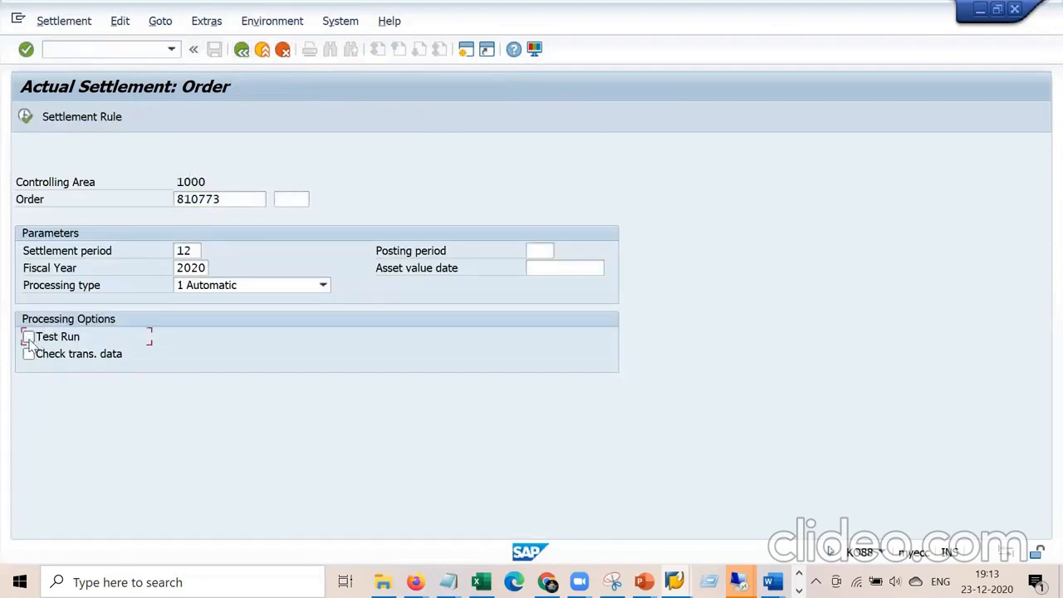
click(26, 118)
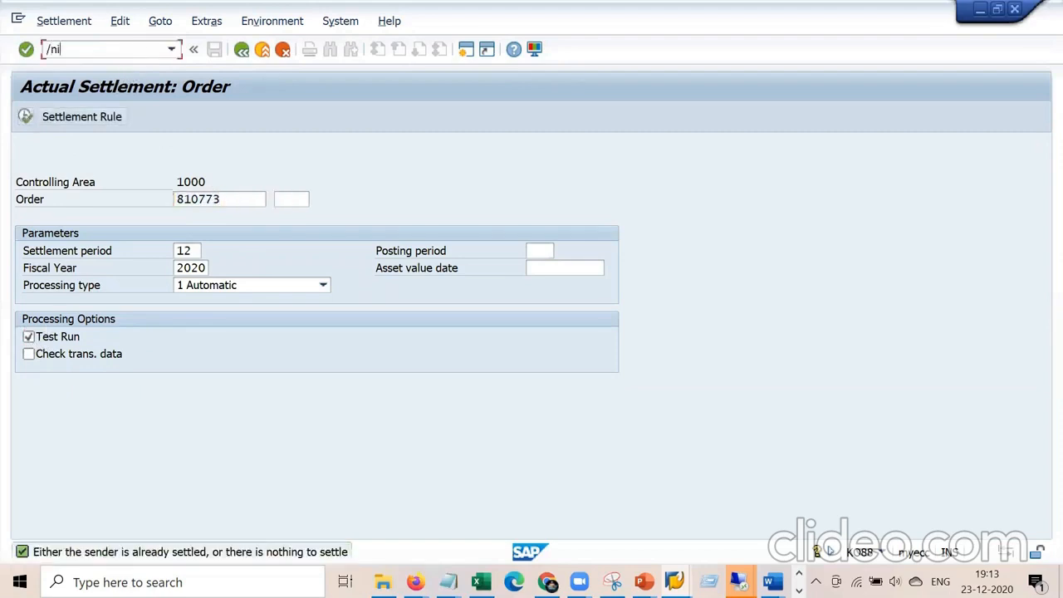
key(Return)
key(Return)
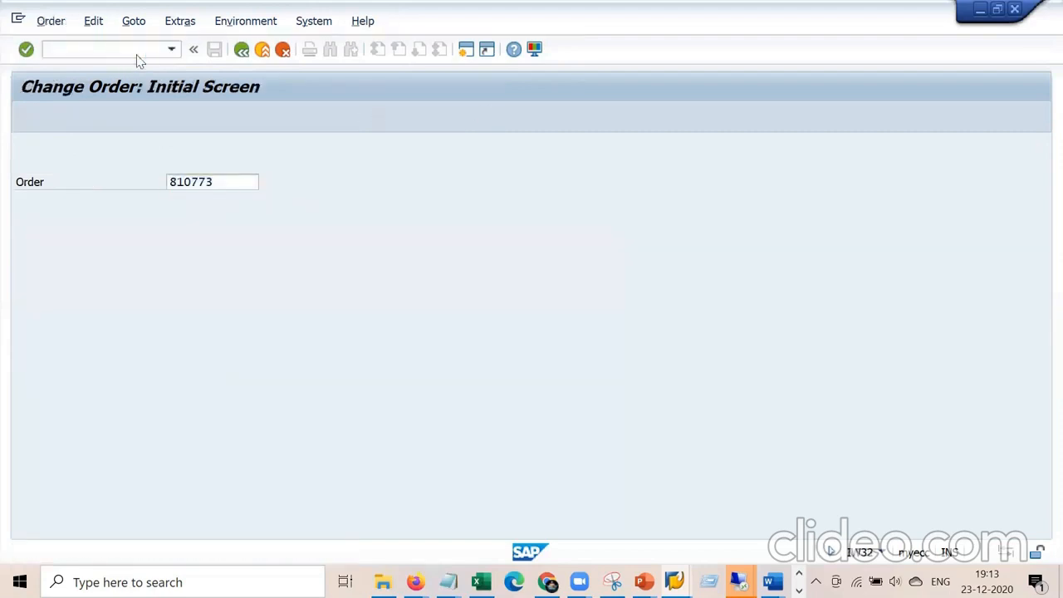
Run the plan/actual cost report for order 810773 and select the net 0,00 actual costs.
click(137, 52)
click(278, 204)
click(129, 269)
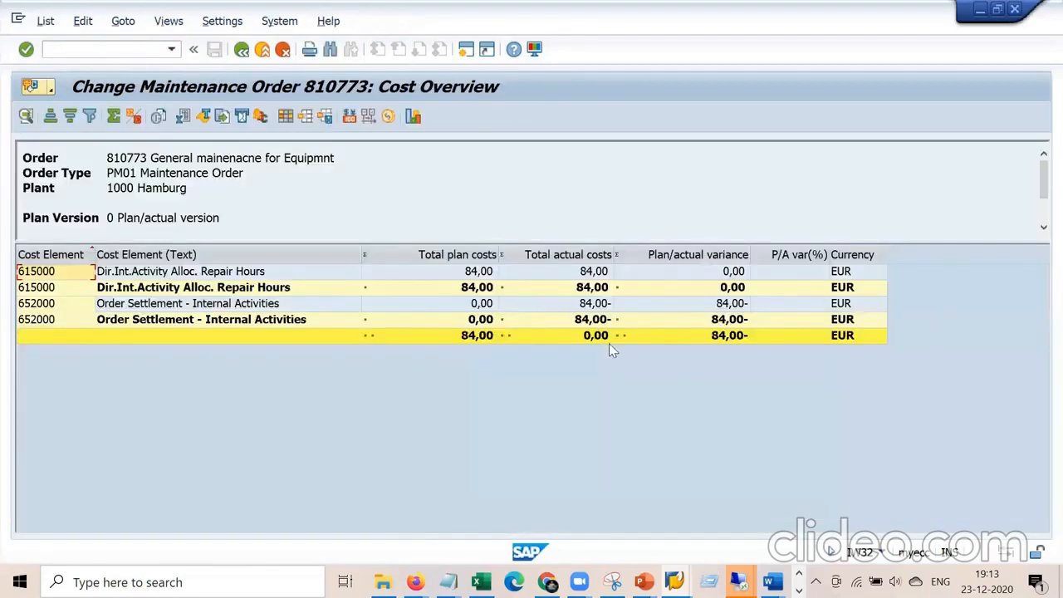
click(609, 343)
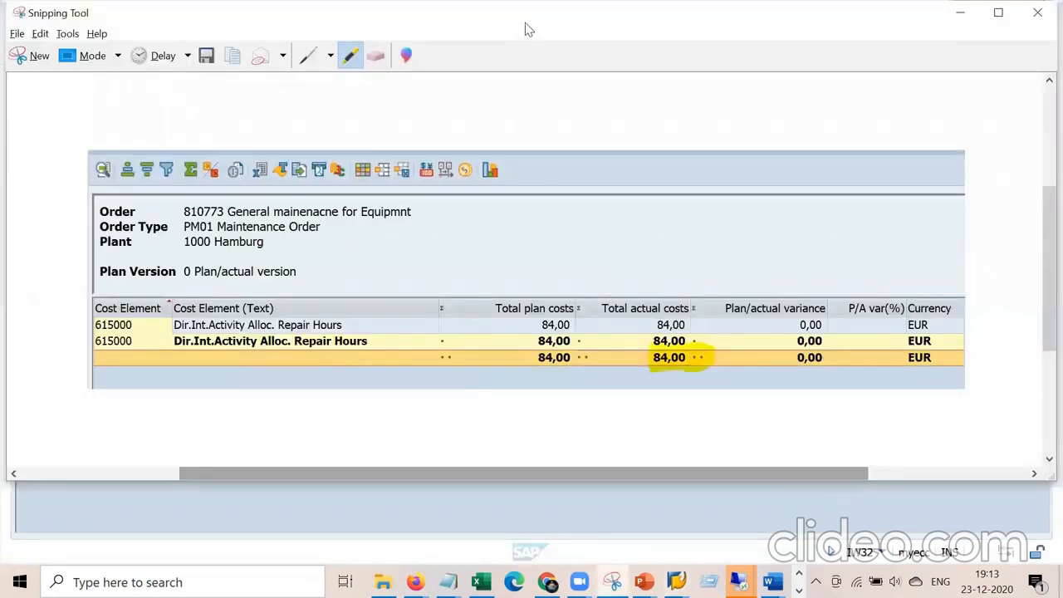
Place the earlier 84,00 snip beside the new report for comparison, then minimize it.
drag(524, 22, 419, 53)
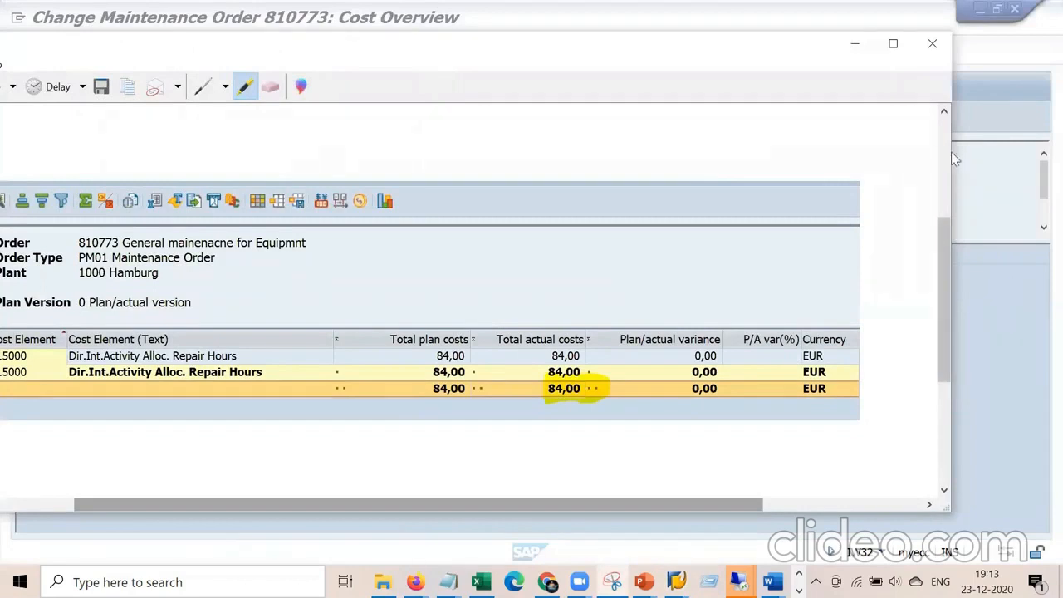
drag(952, 152, 627, 152)
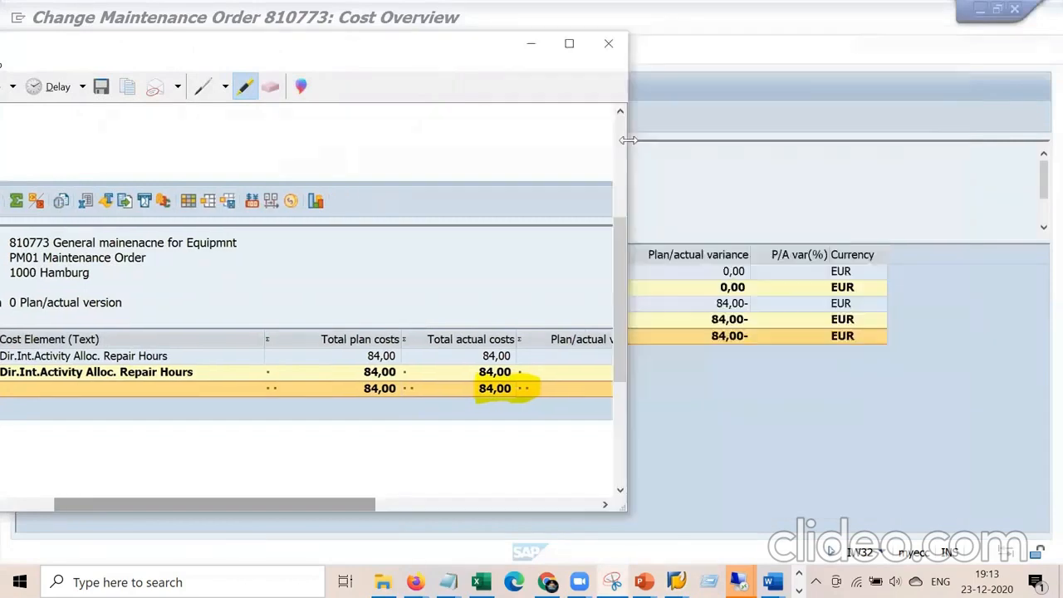
drag(312, 507, 433, 509)
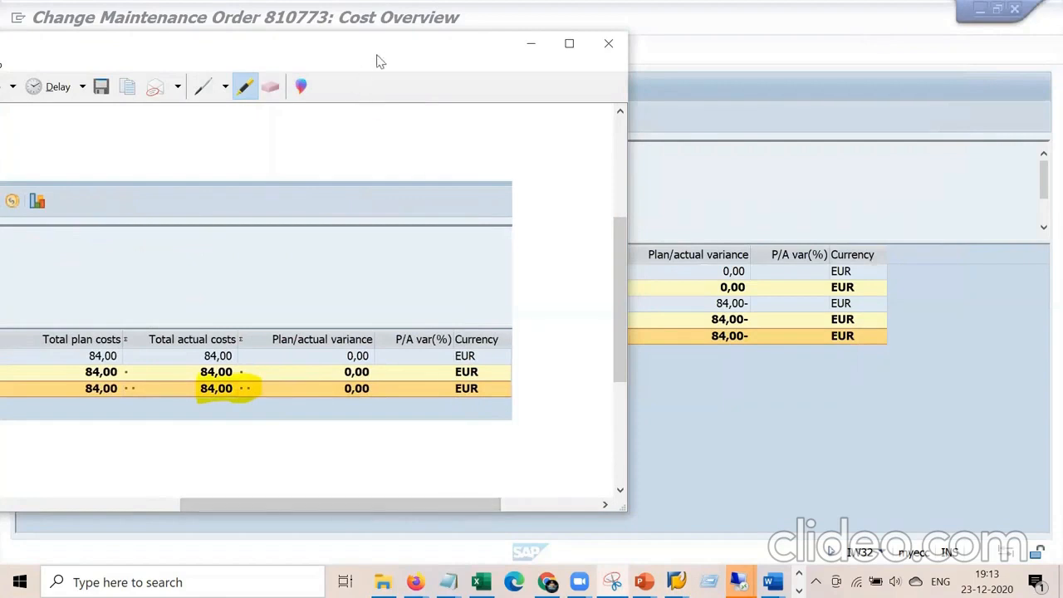
drag(376, 60, 266, 106)
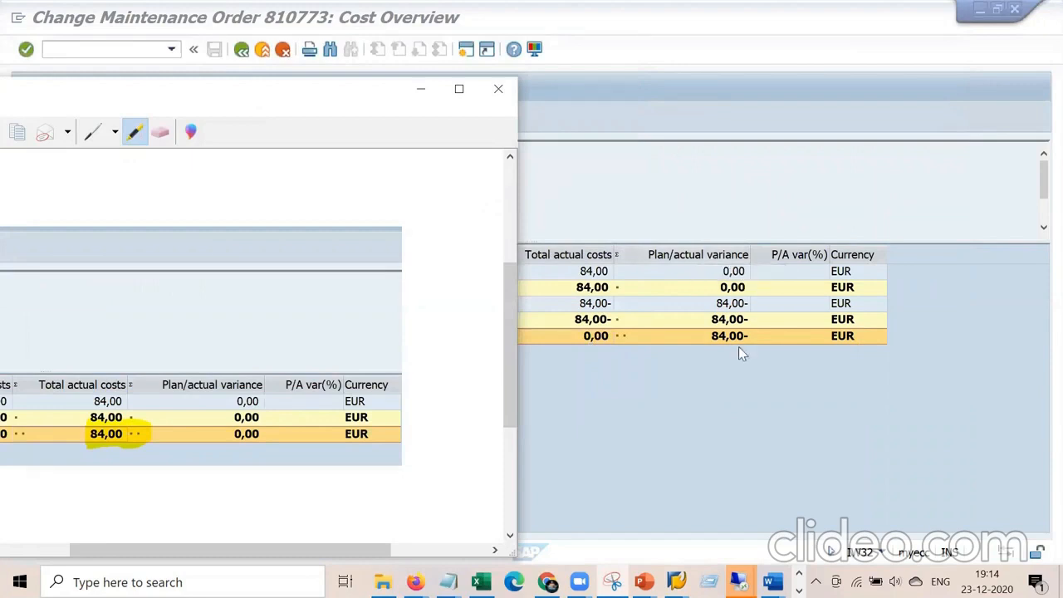
click(419, 90)
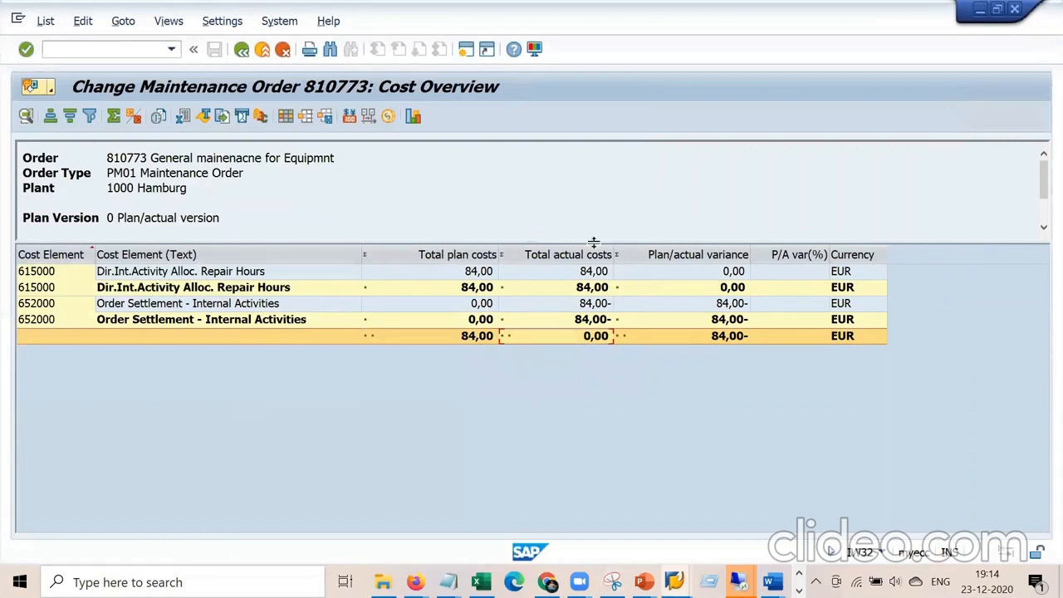
click(709, 582)
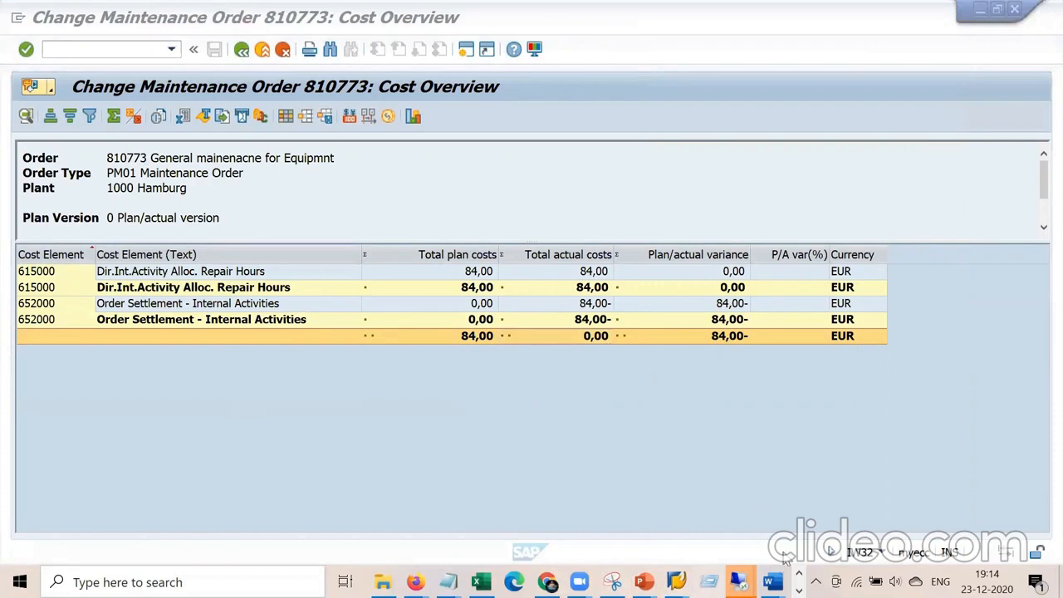
key(super+r)
View the Blueprint PM document in Word, then switch to the untitled Notepad notes.
mouse_move(738, 582)
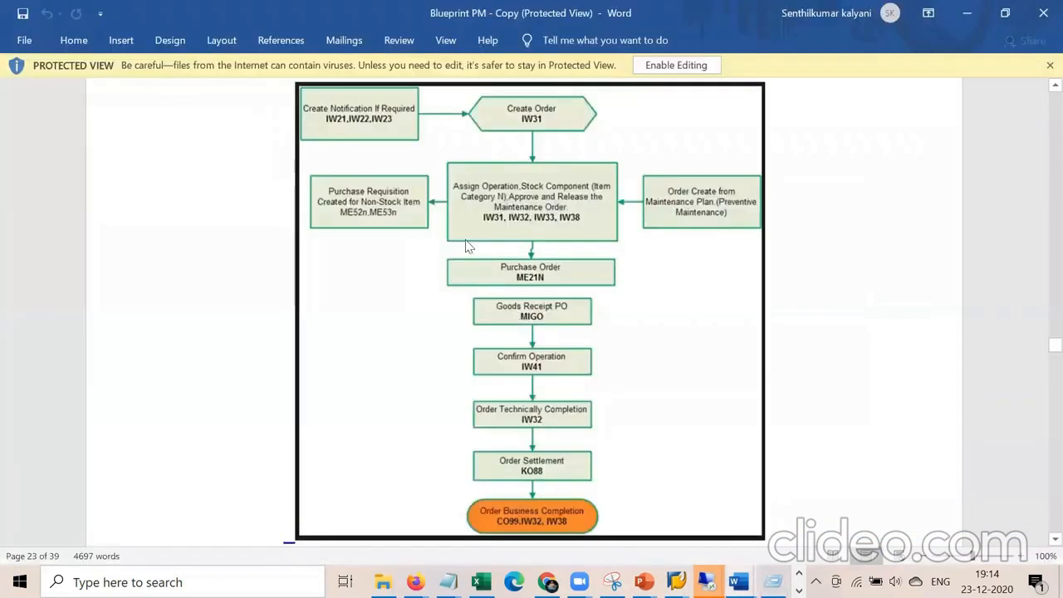
click(691, 498)
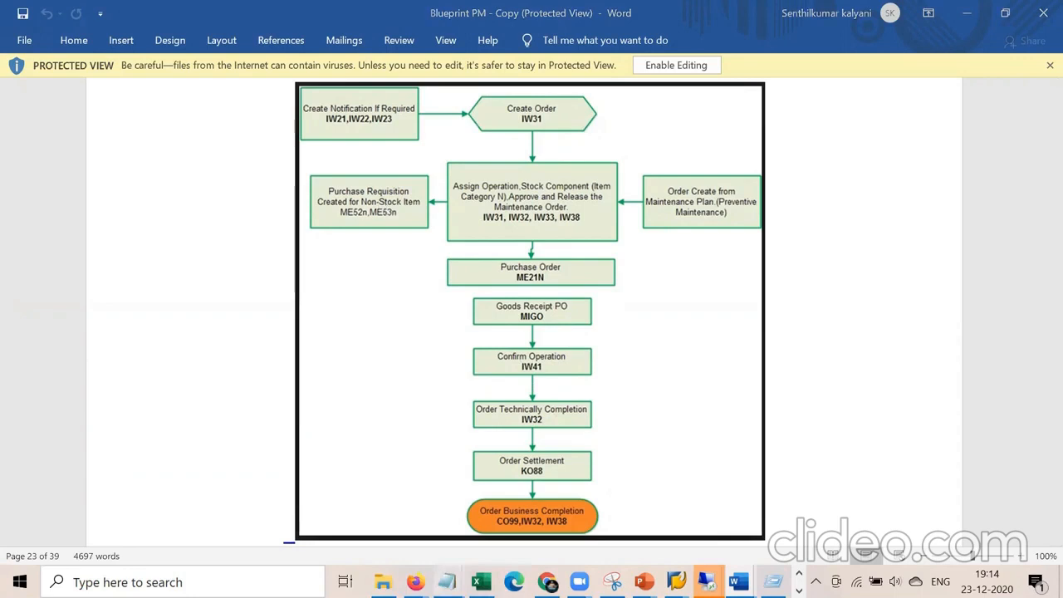
mouse_move(448, 580)
click(391, 509)
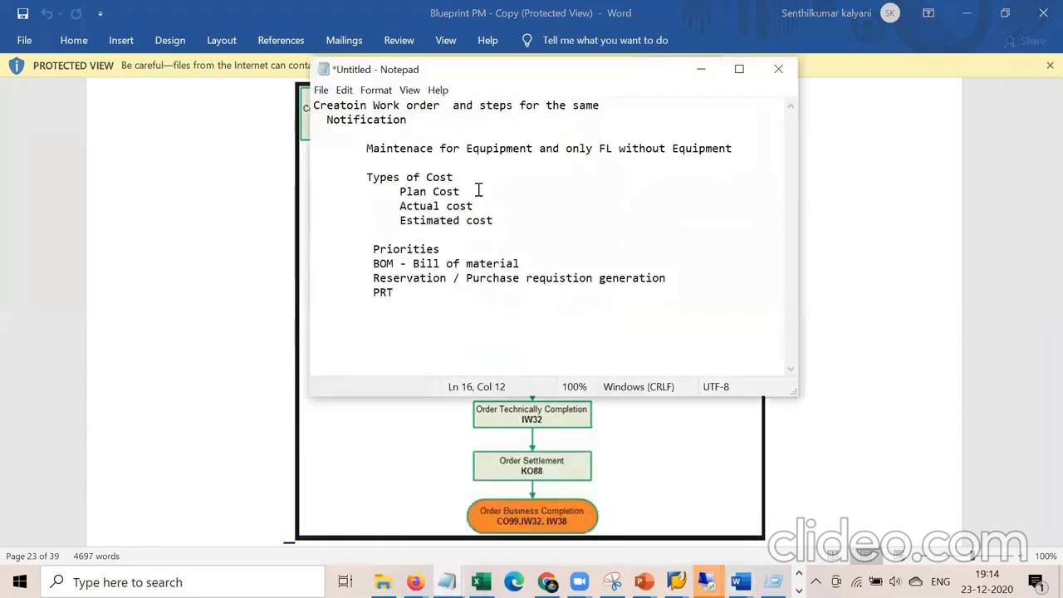
Review the Plan, Actual and Estimated cost lines and Priorities notes, then return to the Word flowchart.
drag(496, 221, 389, 190)
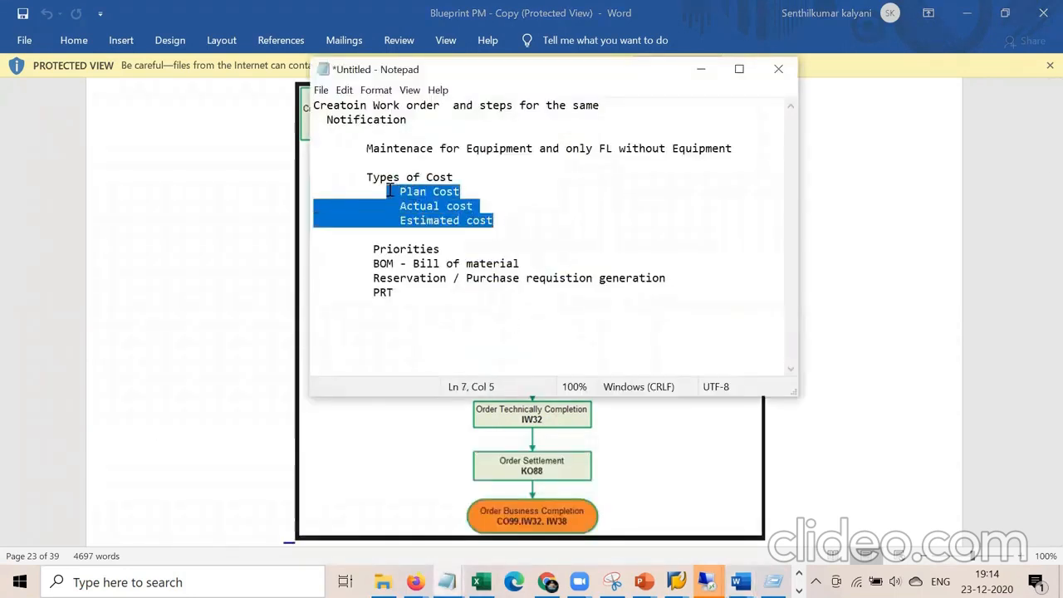
click(427, 340)
drag(433, 249, 705, 287)
click(436, 331)
click(847, 356)
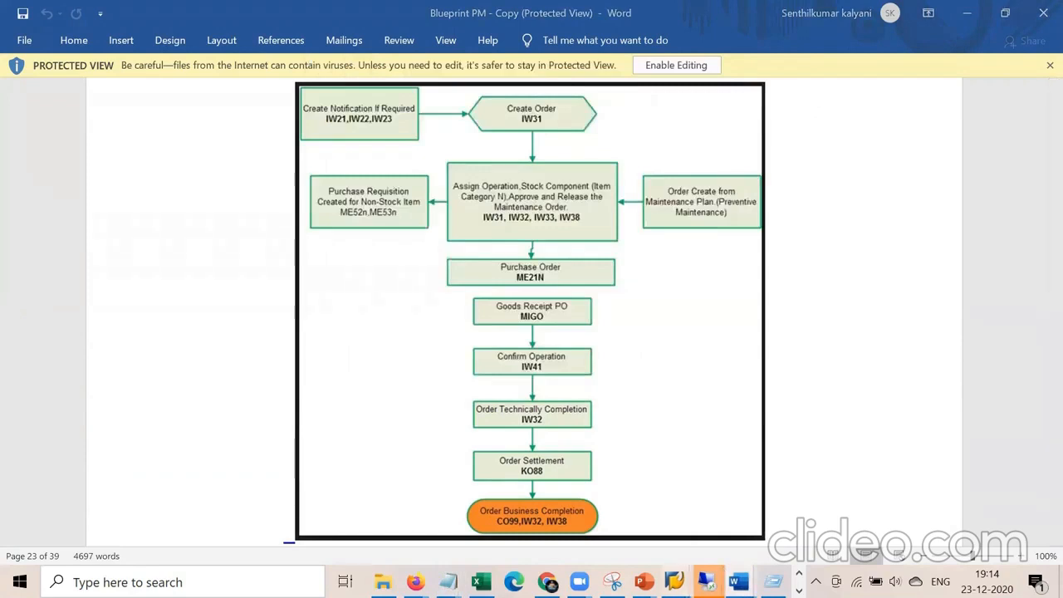
Return from the cost report to order 810773's operations list.
mouse_move(705, 581)
click(818, 515)
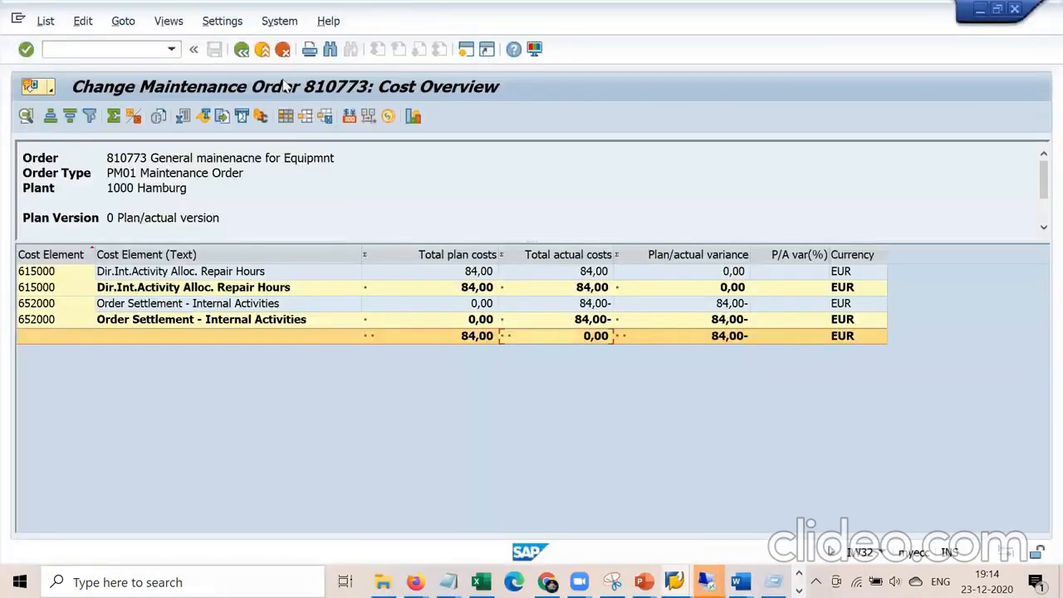
click(242, 50)
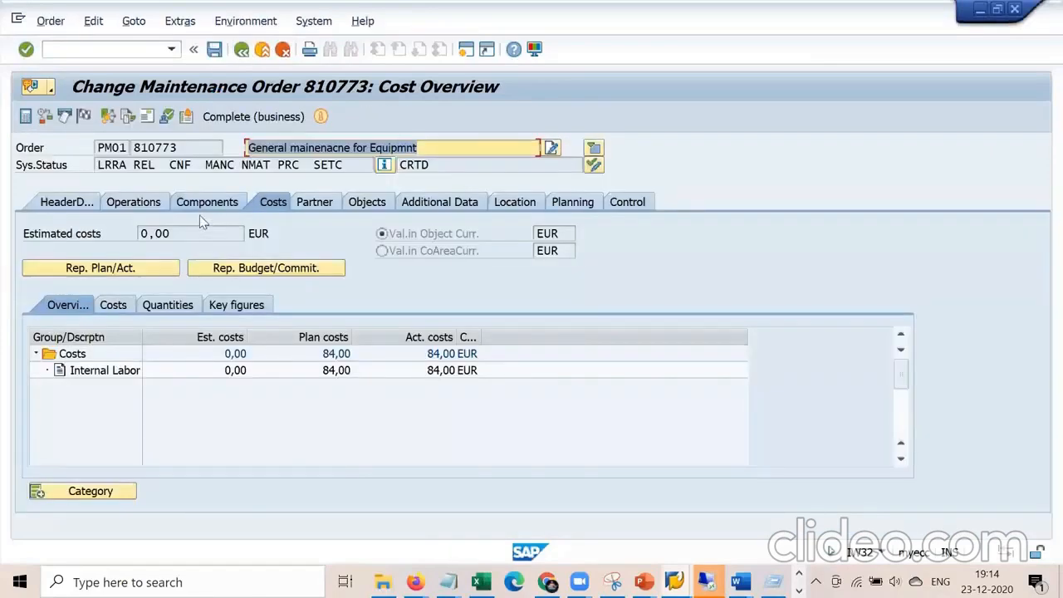
click(134, 203)
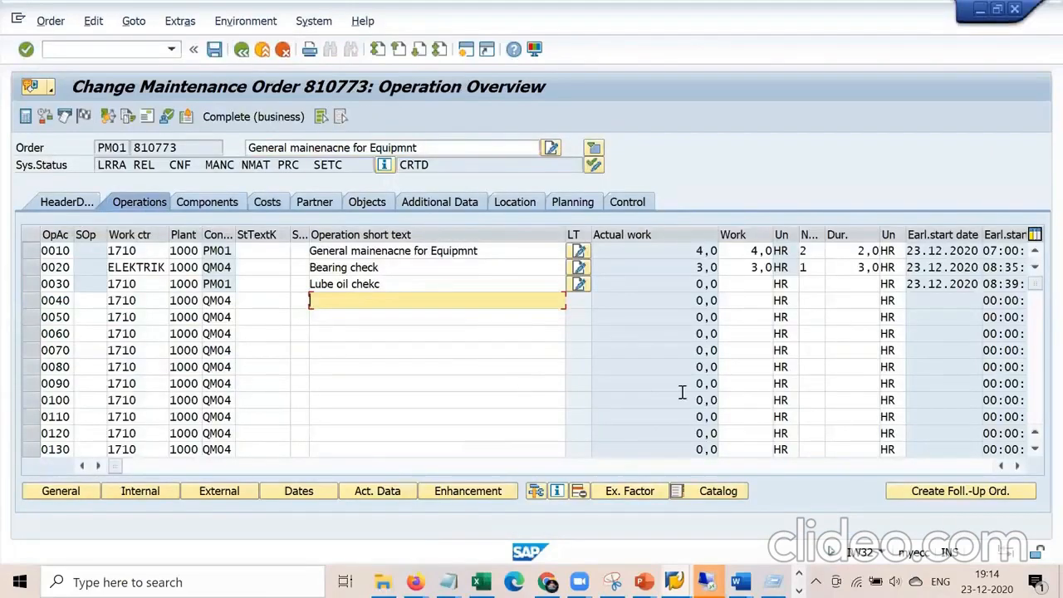
mouse_move(115, 466)
mouse_down()
mouse_move(544, 466)
mouse_move(470, 466)
mouse_up()
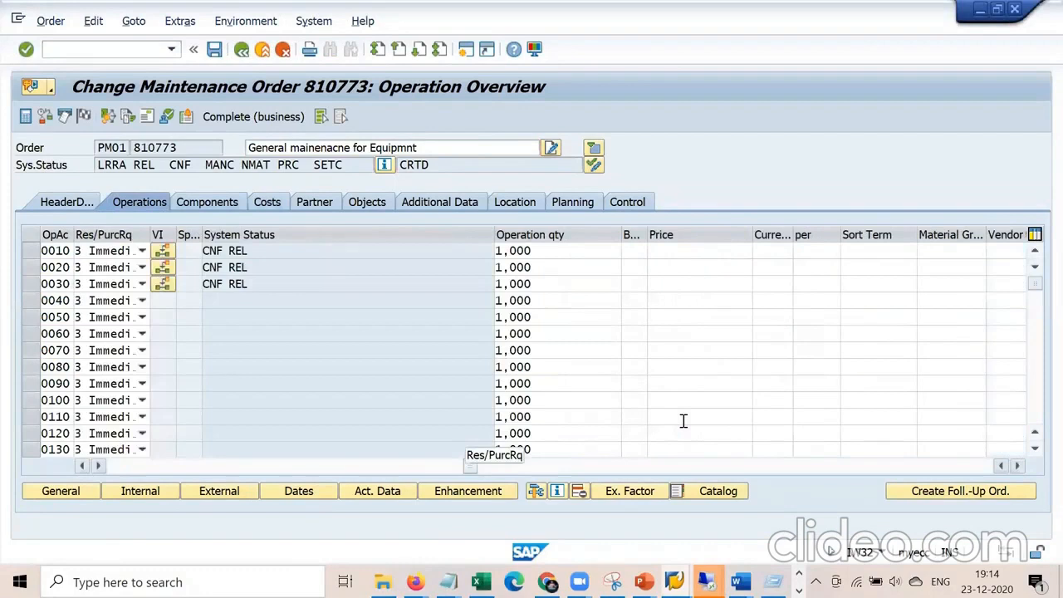
Try setting operation 0010's Res/PurcRq to 1 Never, then 2 From release.
click(142, 251)
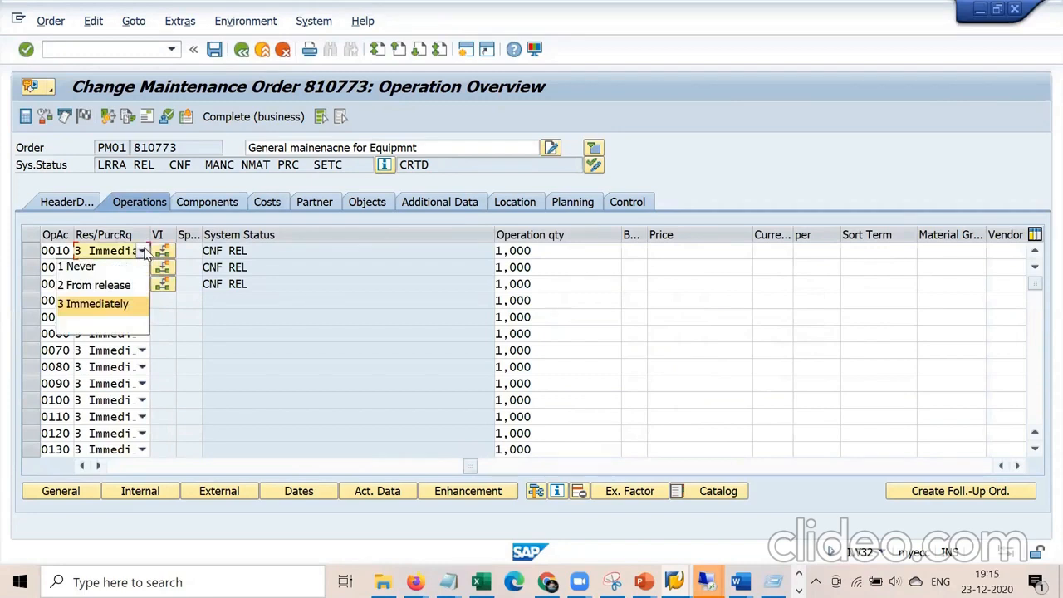
click(111, 269)
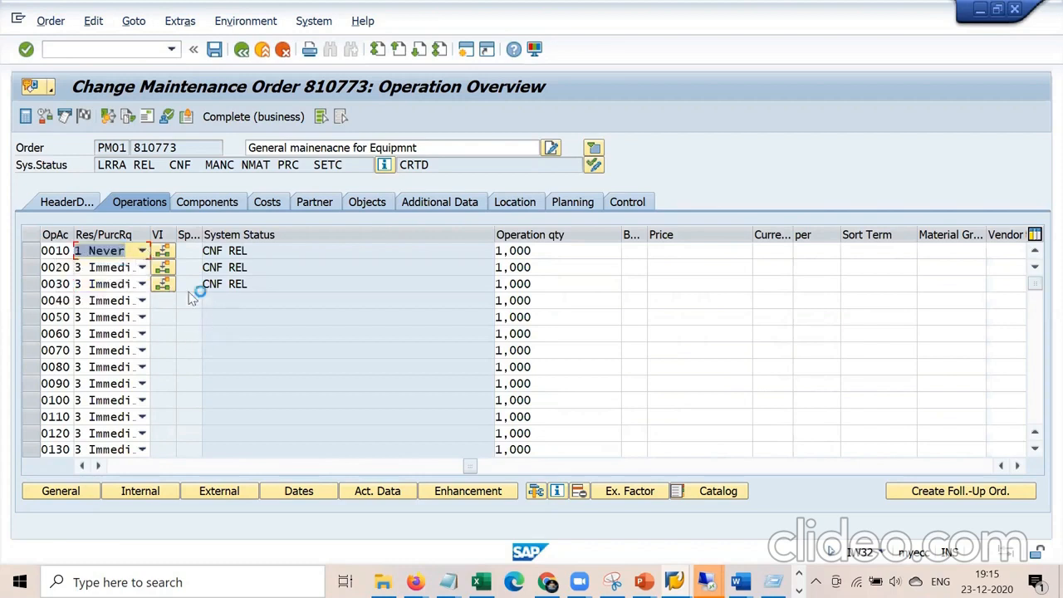
click(142, 251)
click(125, 285)
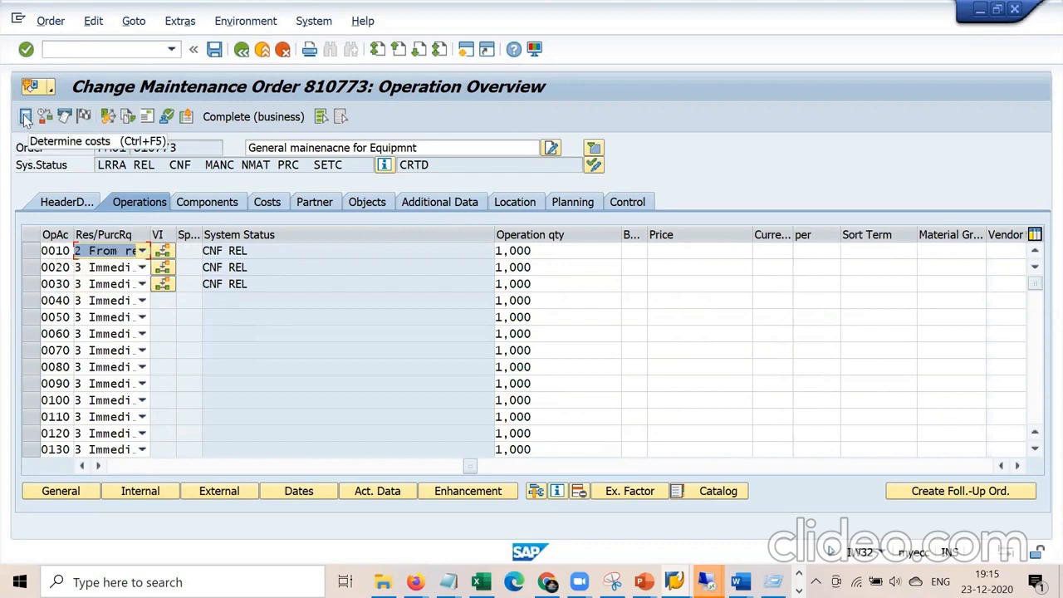
click(163, 464)
click(138, 468)
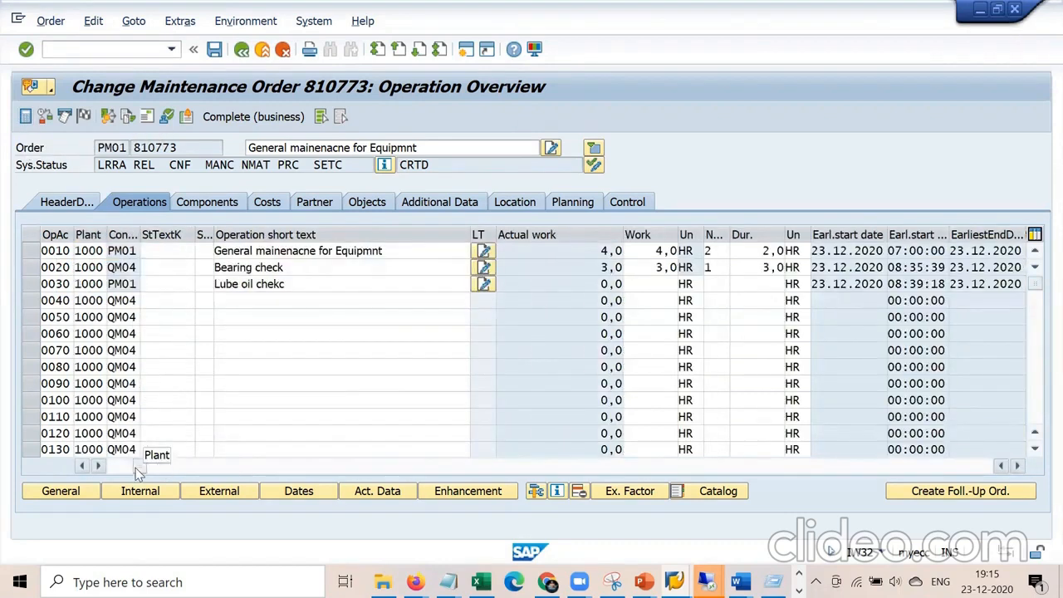
Open operation 0010's details, acknowledge the MRP relevance message, and check its actual data.
double_click(57, 252)
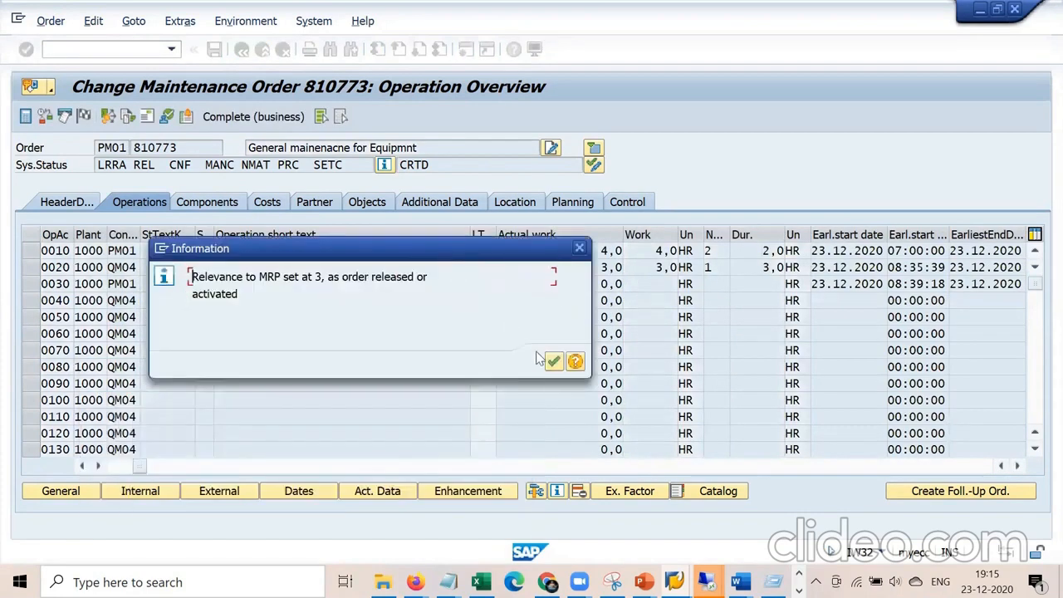
key(Return)
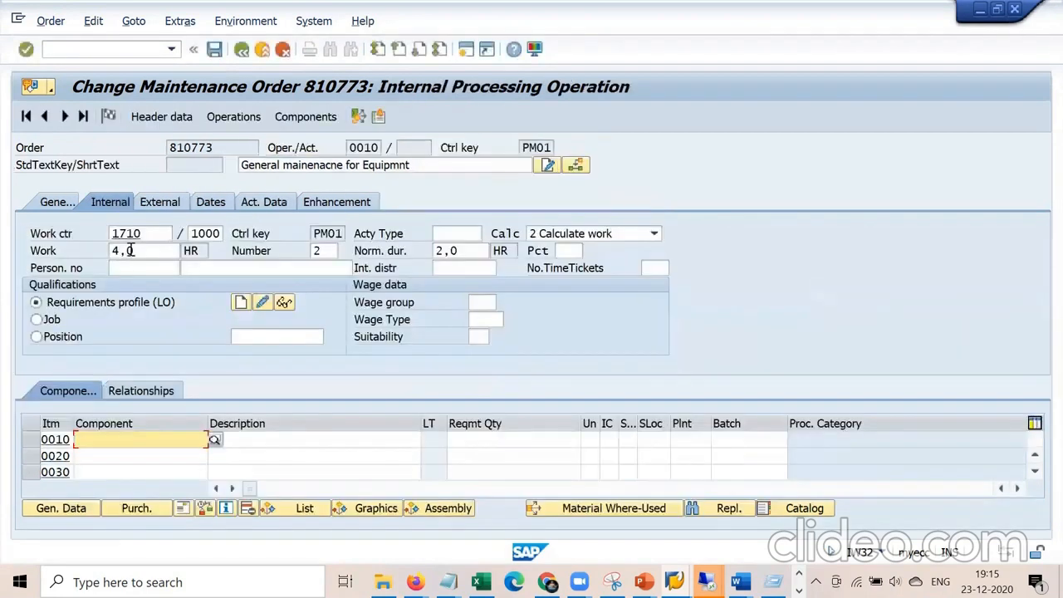
click(274, 204)
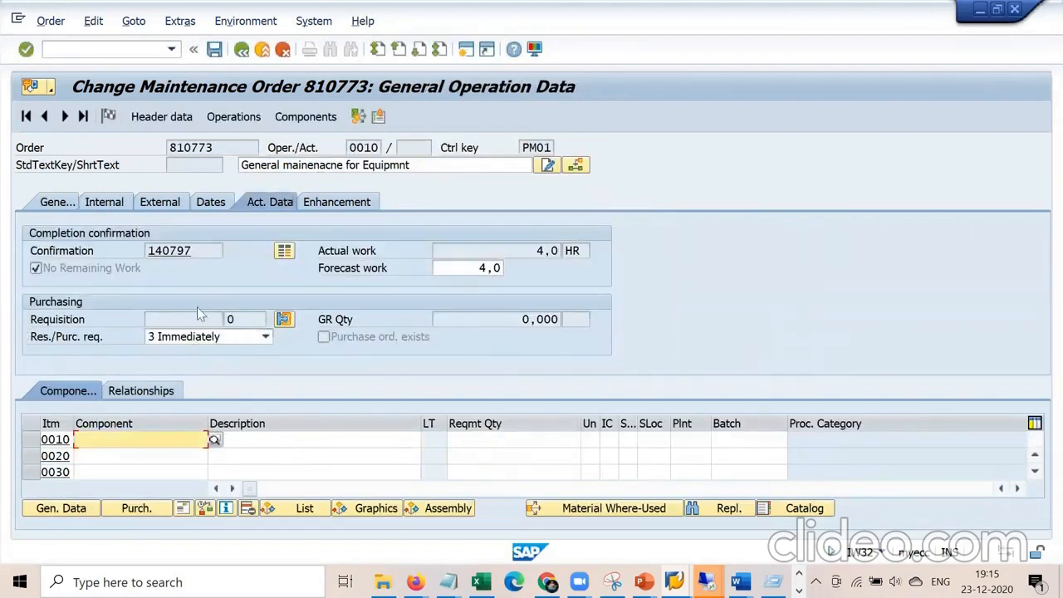
click(242, 49)
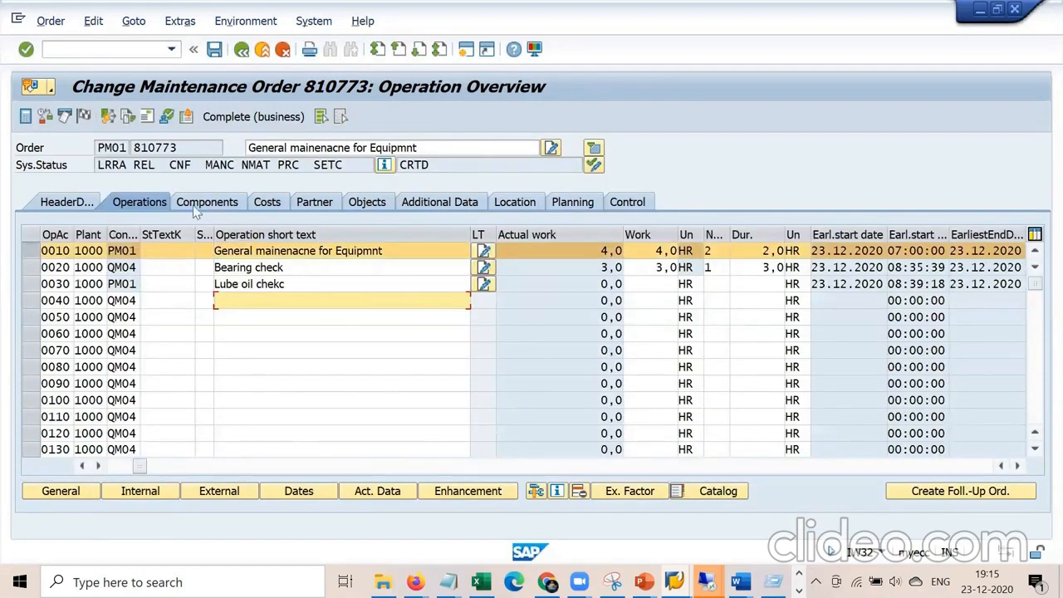
click(203, 205)
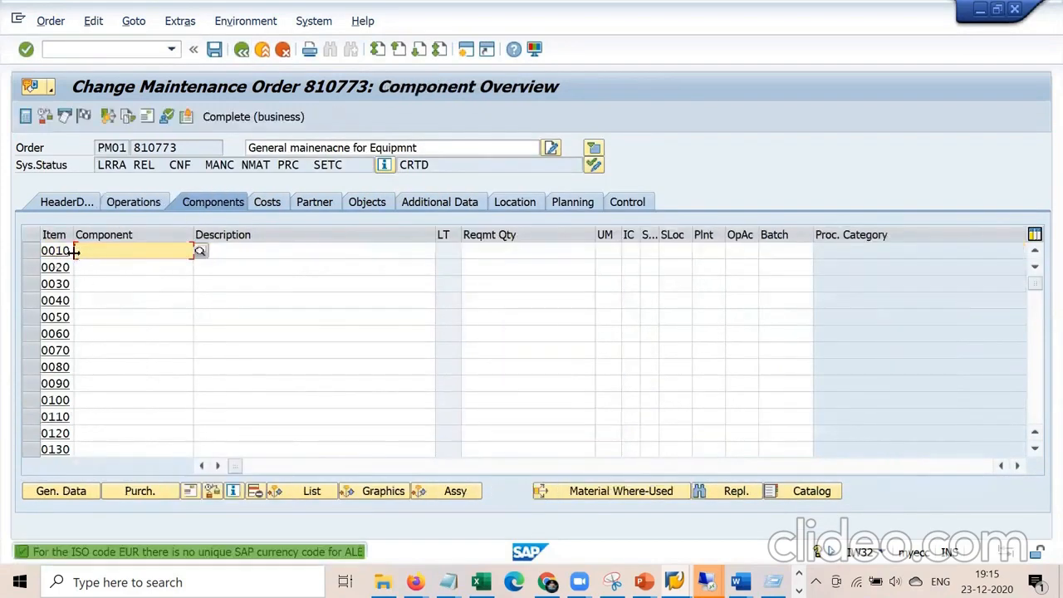
Enter component material 50065531 with item category L.
key(space)
key(Down)
key(Return)
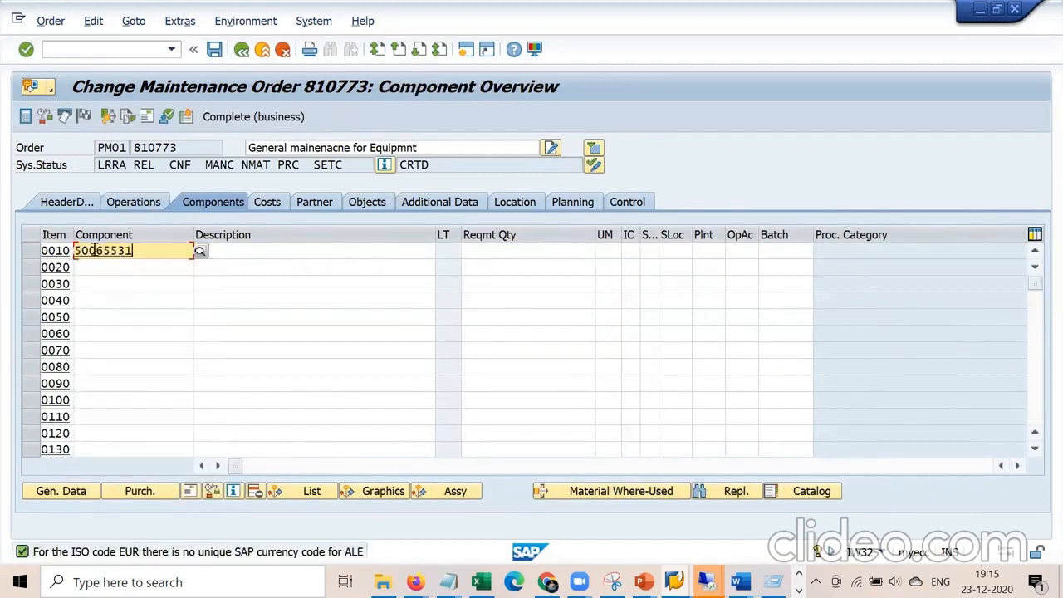
key(Return)
key(space)
key(Down)
key(Return)
Allocate the component to operation 0010 and save the order despite the costing error.
key(Return)
key(space)
key(Down)
key(Return)
key(Return)
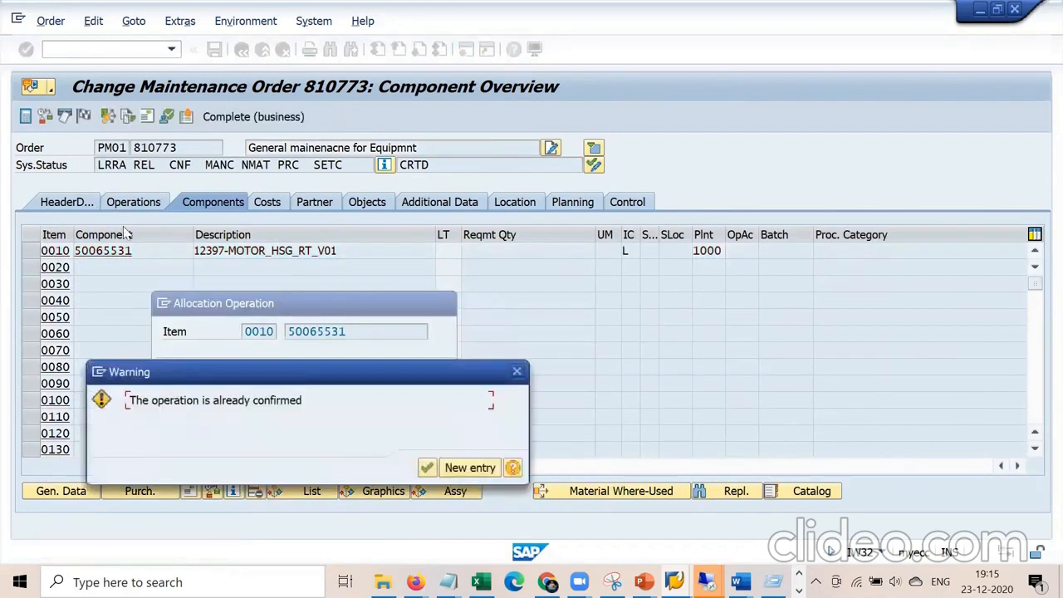
key(Return)
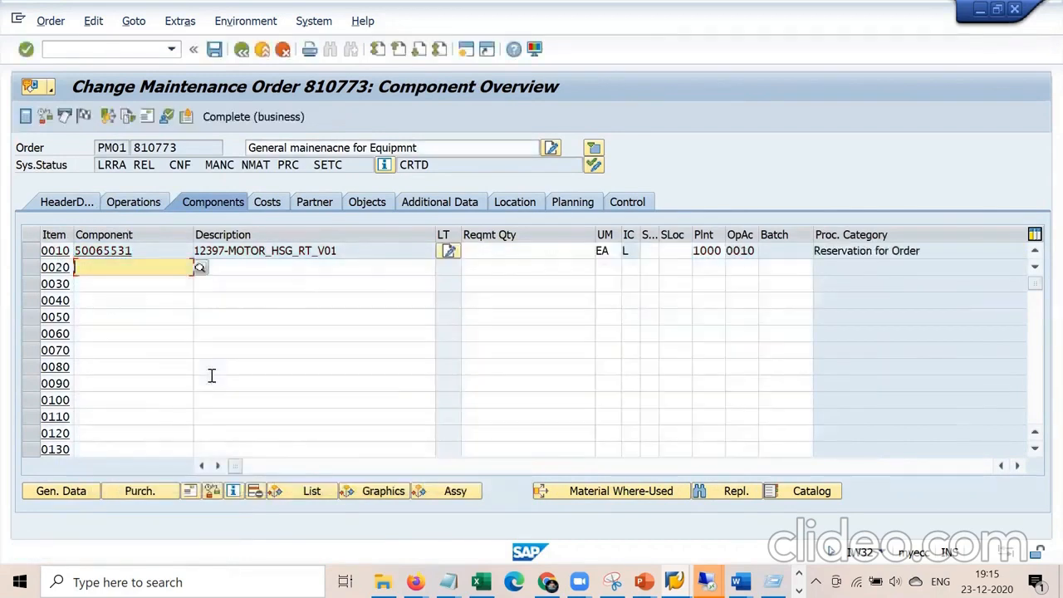
click(214, 50)
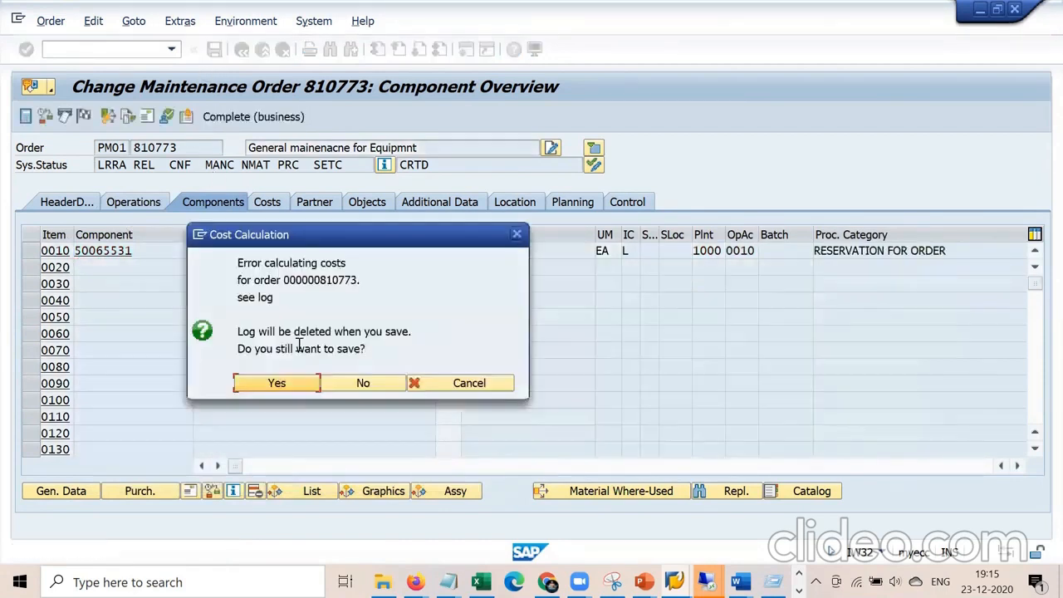
click(268, 385)
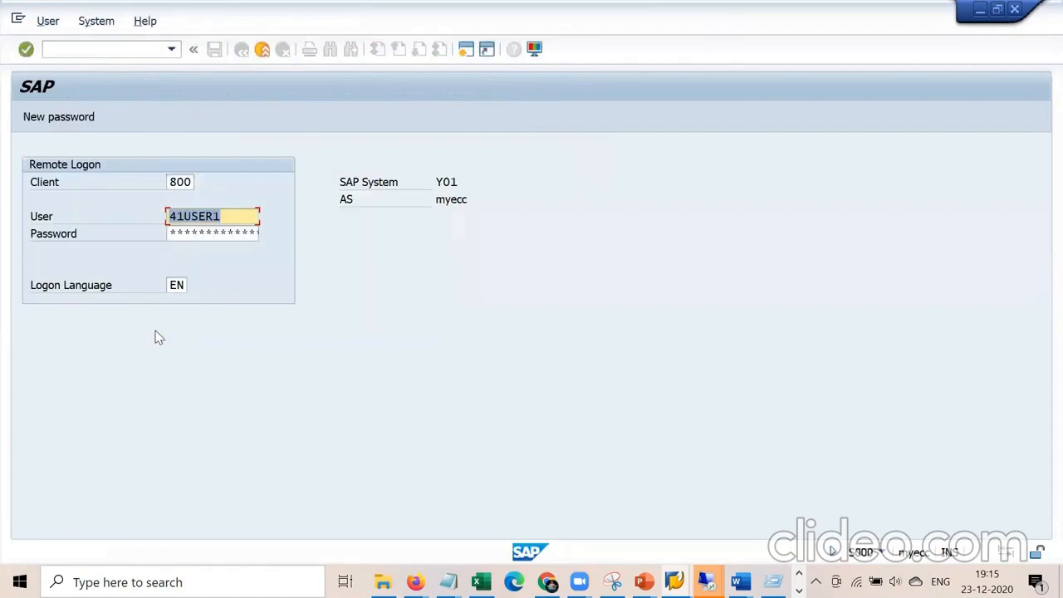
Log back on, decline the processing log, and reopen order 810773 via /niw32.
key(Tab)
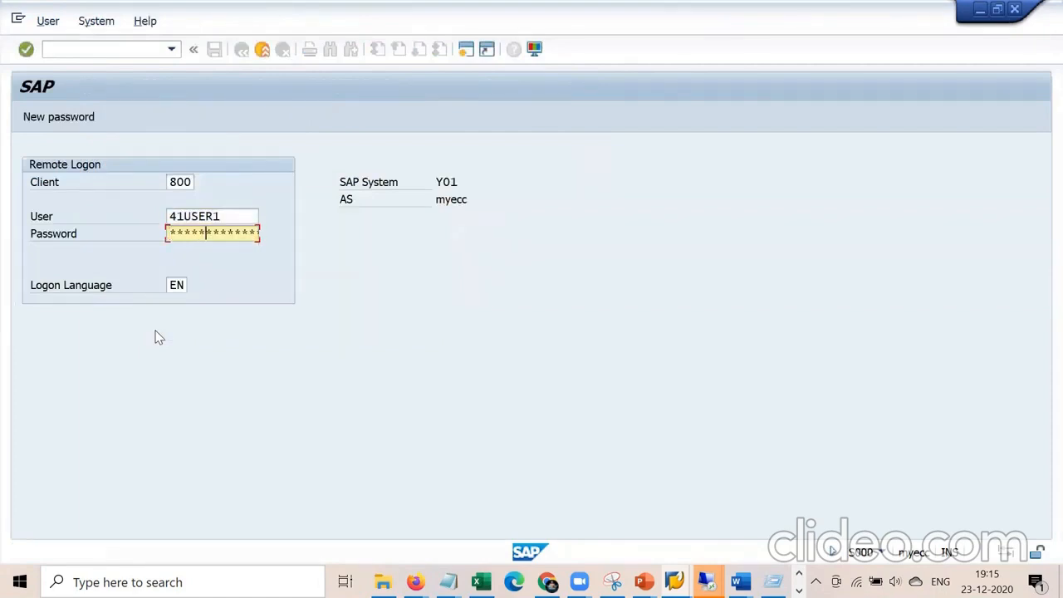
key(Return)
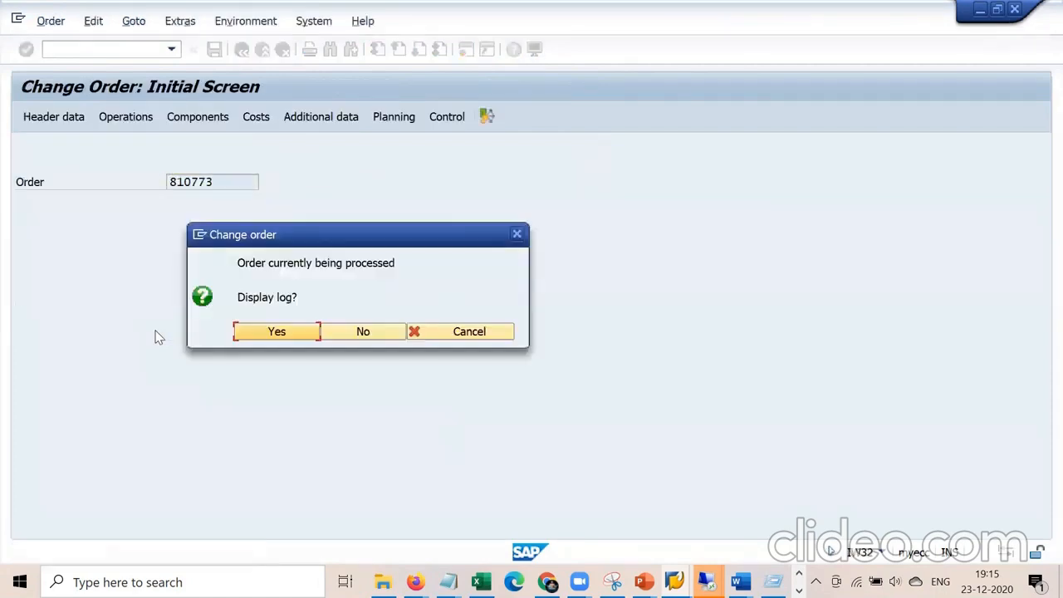
key(Return)
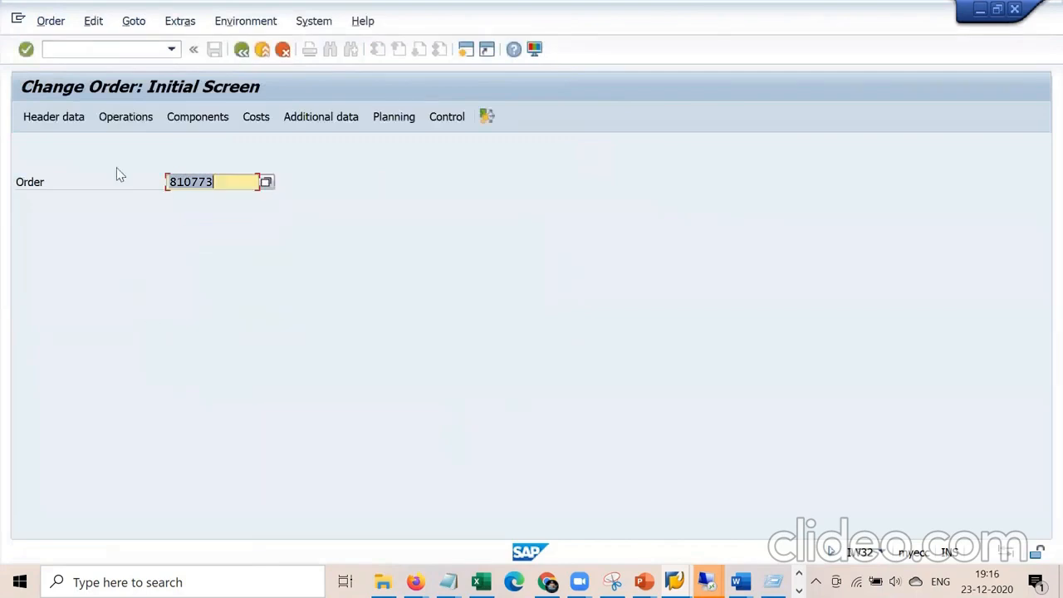
click(142, 49)
text(/niw32)
key(Return)
key(Return)
key(Return)
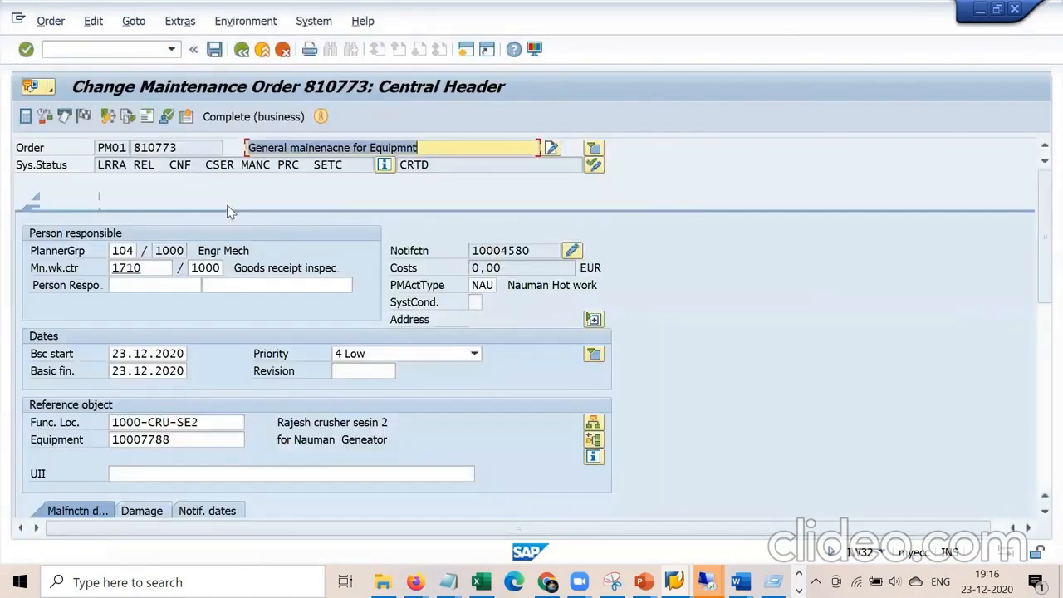
Review component 0010's reservation 97400 and keep Res./Purc. req. at 3 Immediately.
click(227, 206)
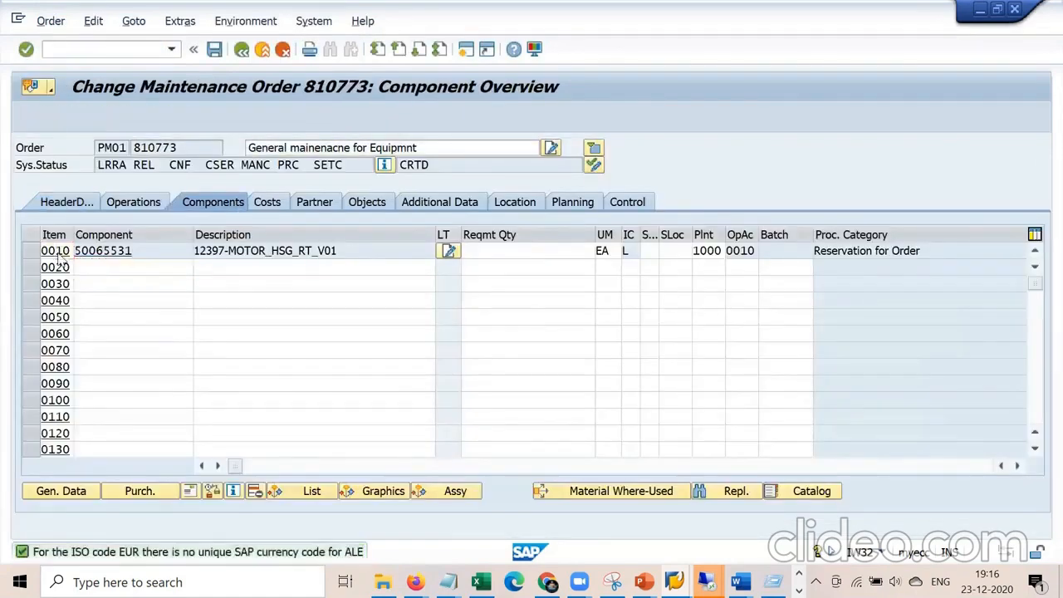
double_click(67, 253)
drag(195, 353, 141, 352)
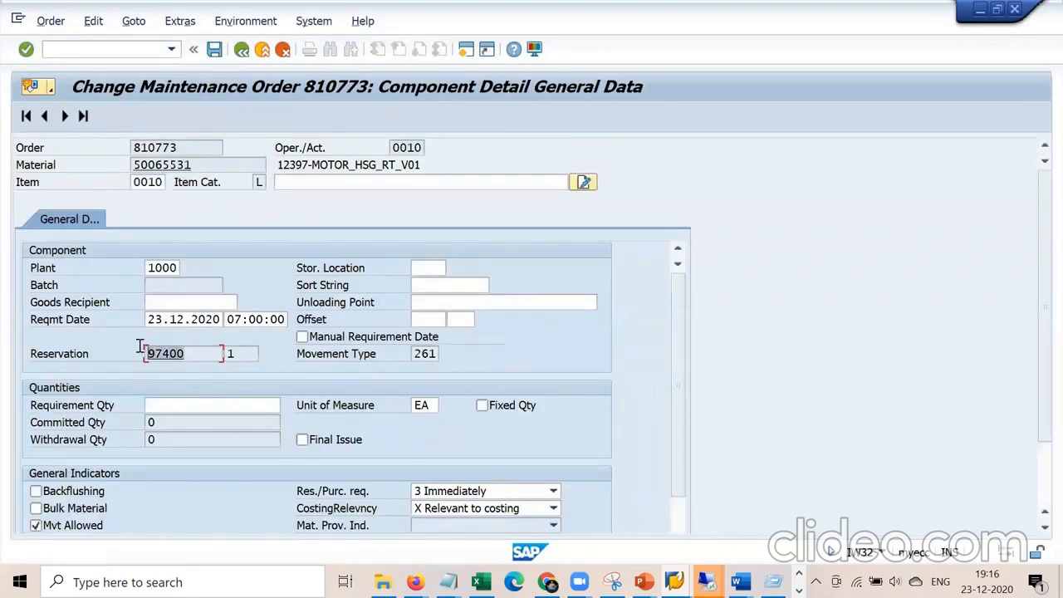
click(192, 353)
click(553, 491)
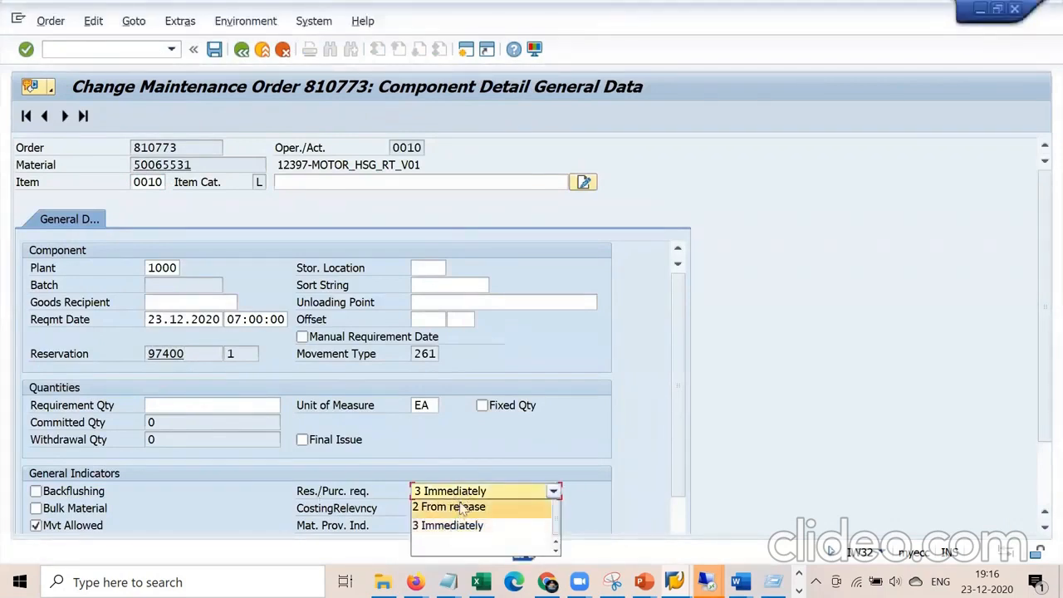
click(537, 524)
click(242, 50)
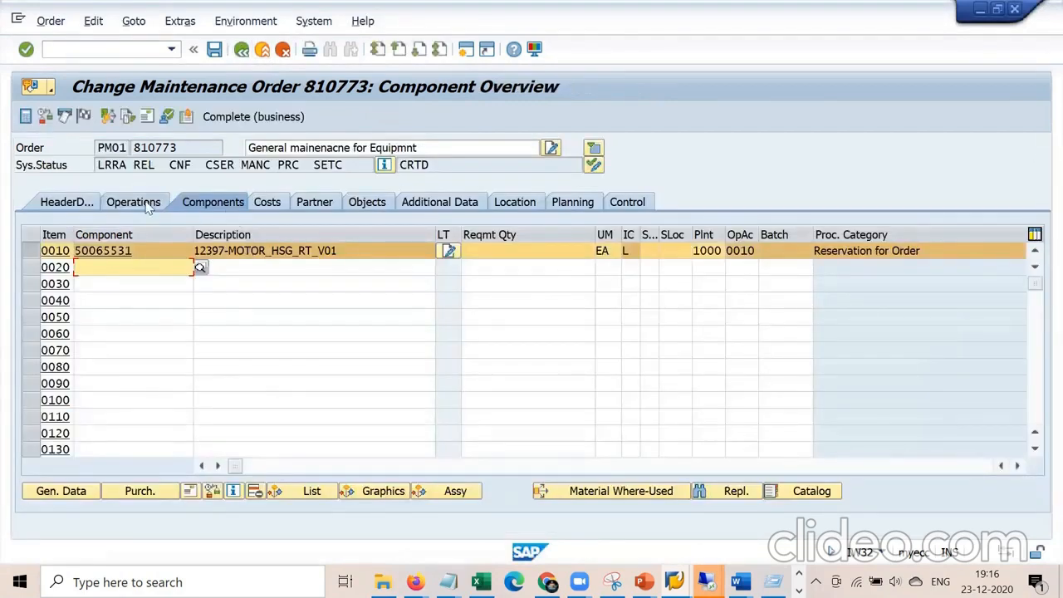
Check the operations, then the header data's equipment 10007788.
click(142, 205)
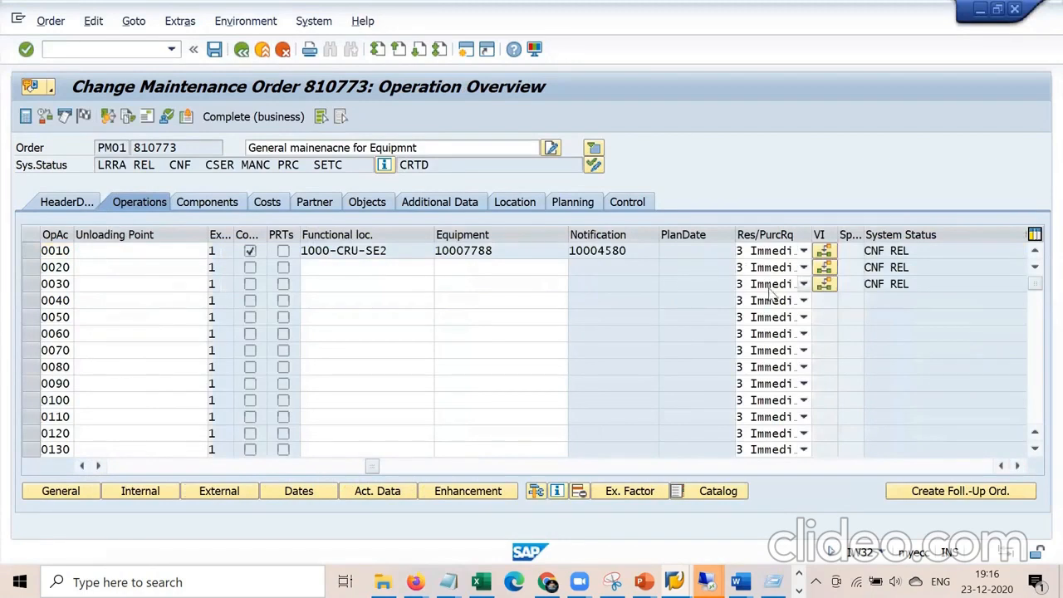
click(83, 207)
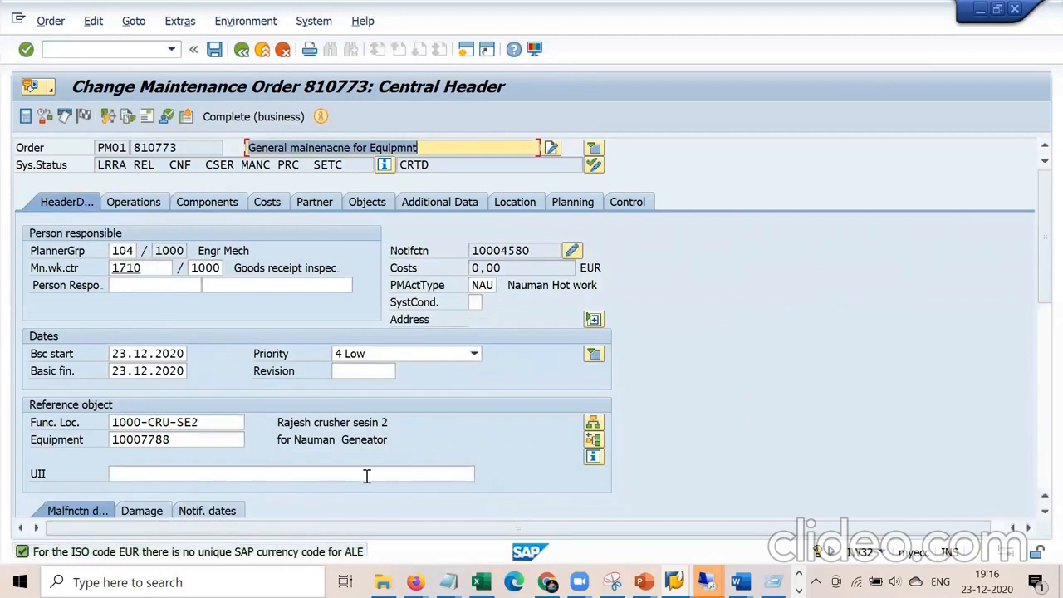
click(213, 428)
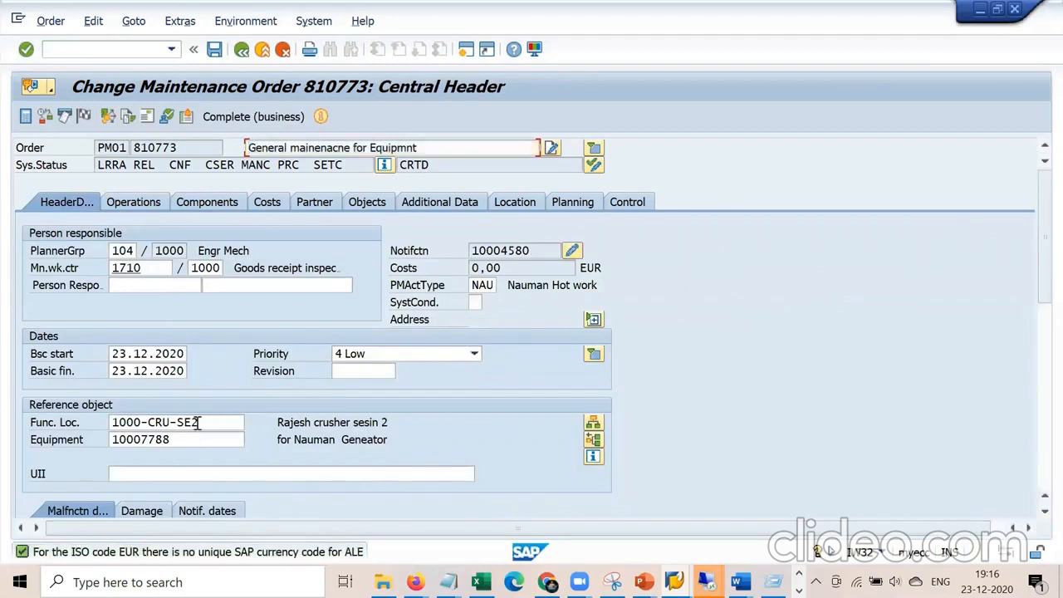
click(195, 440)
drag(97, 439, 55, 443)
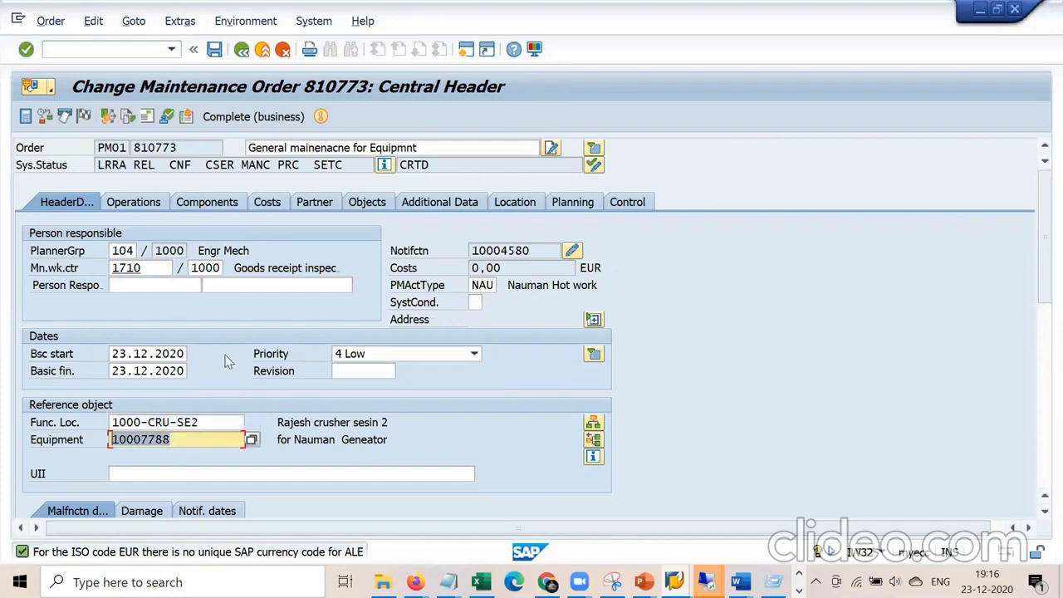
Run /niw31 and choose functional location 00-B02-2B from earlier entries.
click(149, 48)
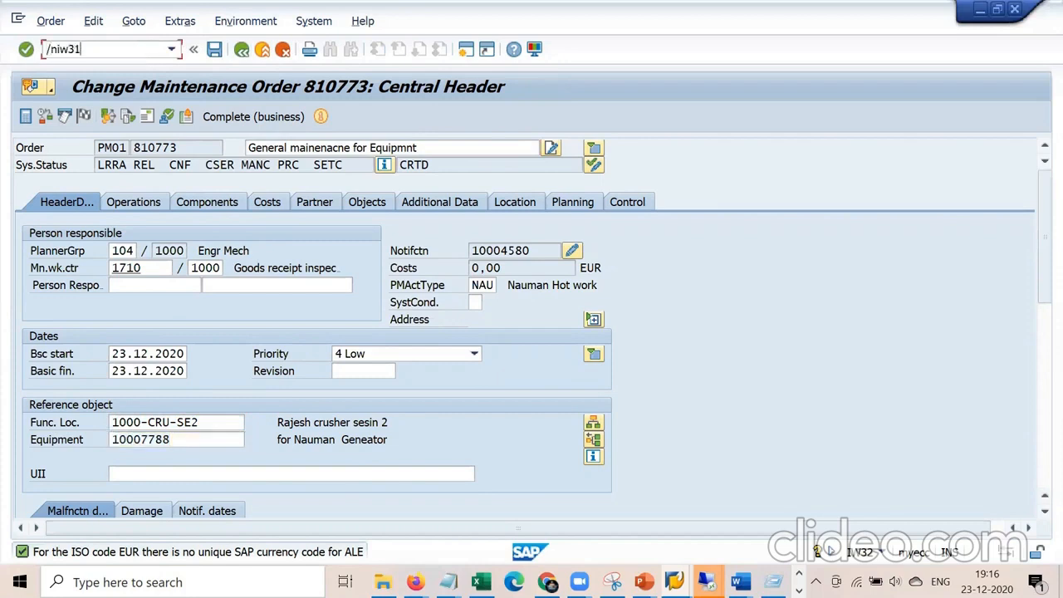
text(/niw31)
key(Return)
key(Tab)
key(Tab)
text(10007)
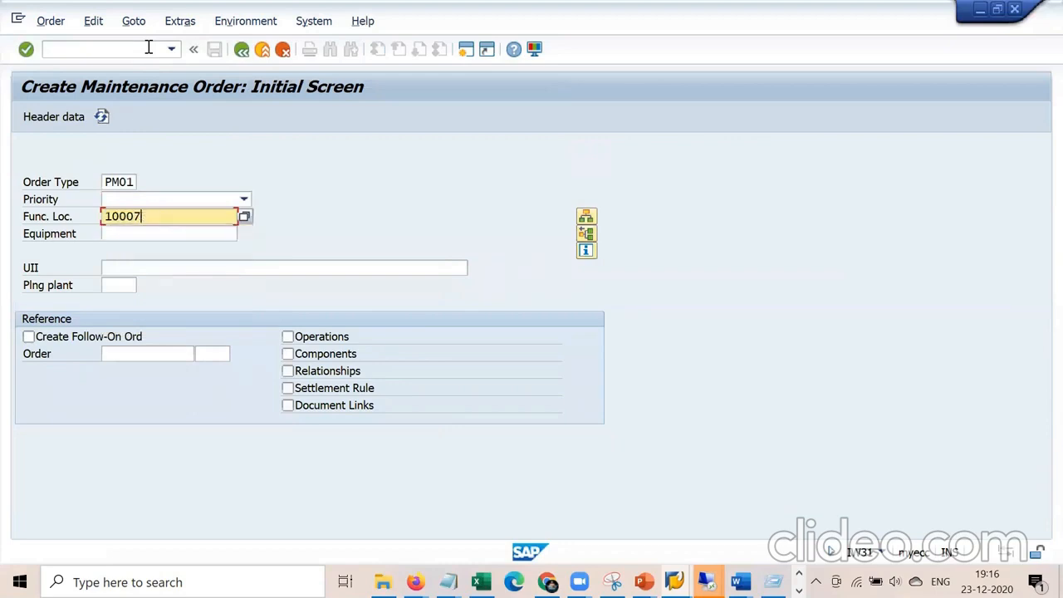
key(BackSpace)
key(BackSpace)
key(BackSpace)
key(BackSpace)
key(BackSpace)
key(Down)
key(Down)
key(Down)
key(Return)
Fill planning plant 1000 and the description 'General mainenacne for Equipmnt', then review the header.
key(Tab)
key(Tab)
key(Tab)
key(Return)
key(Return)
key(Return)
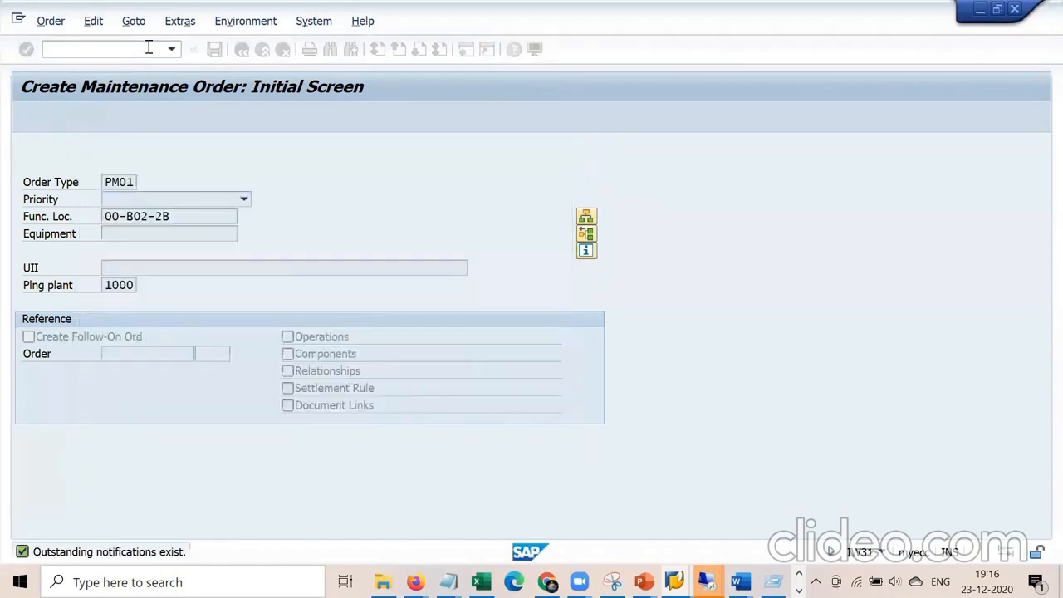
key(Down)
key(Return)
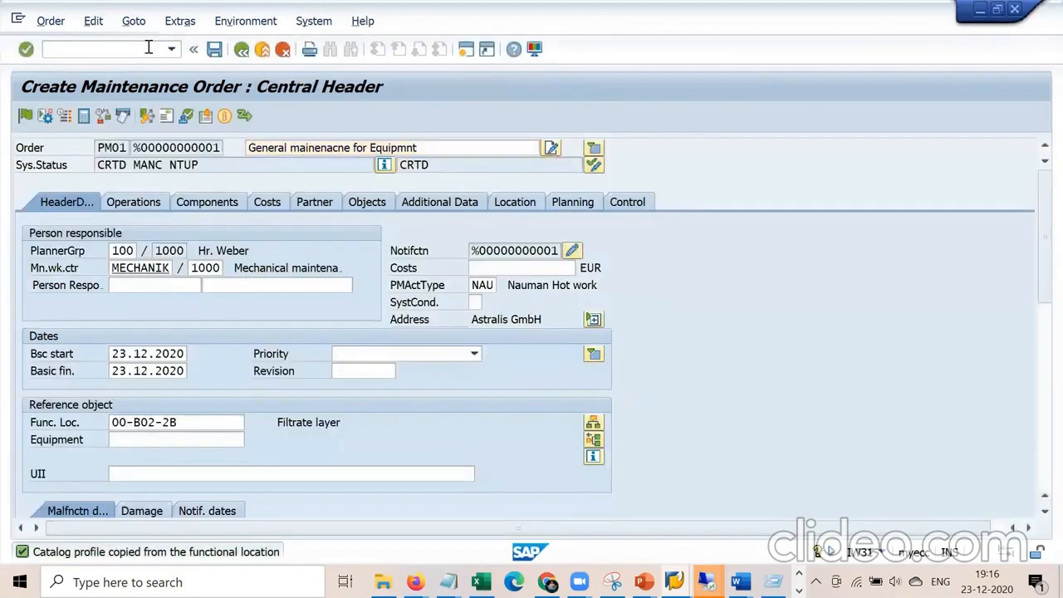
double_click(147, 422)
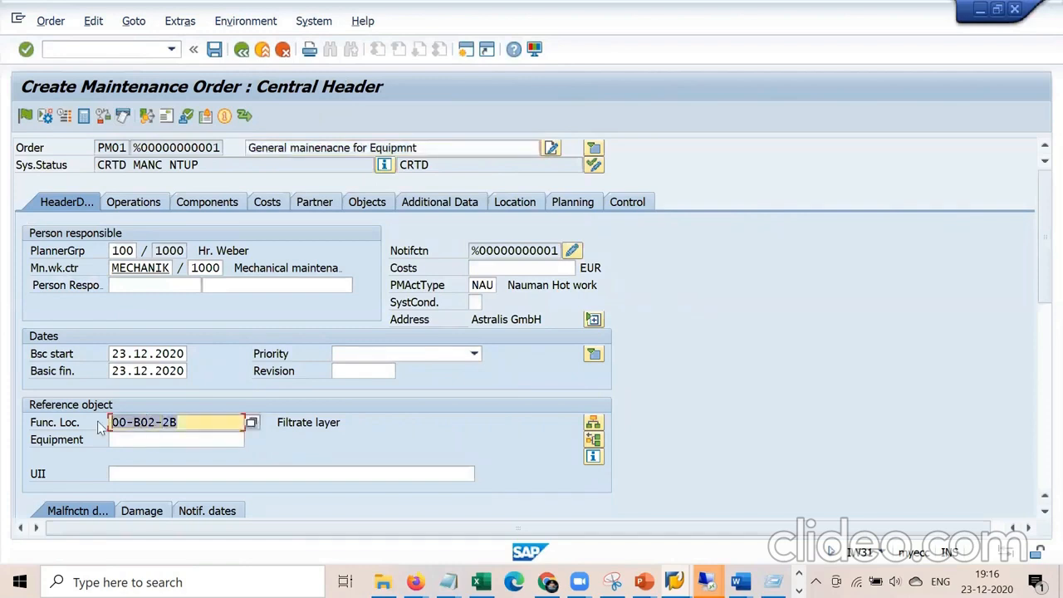
drag(347, 421, 283, 418)
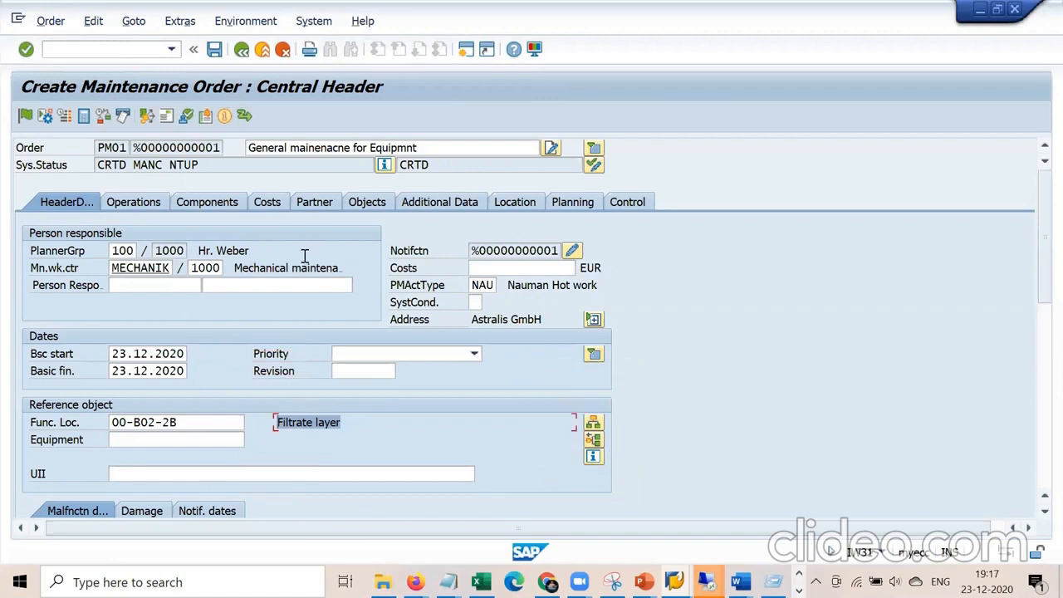
click(446, 582)
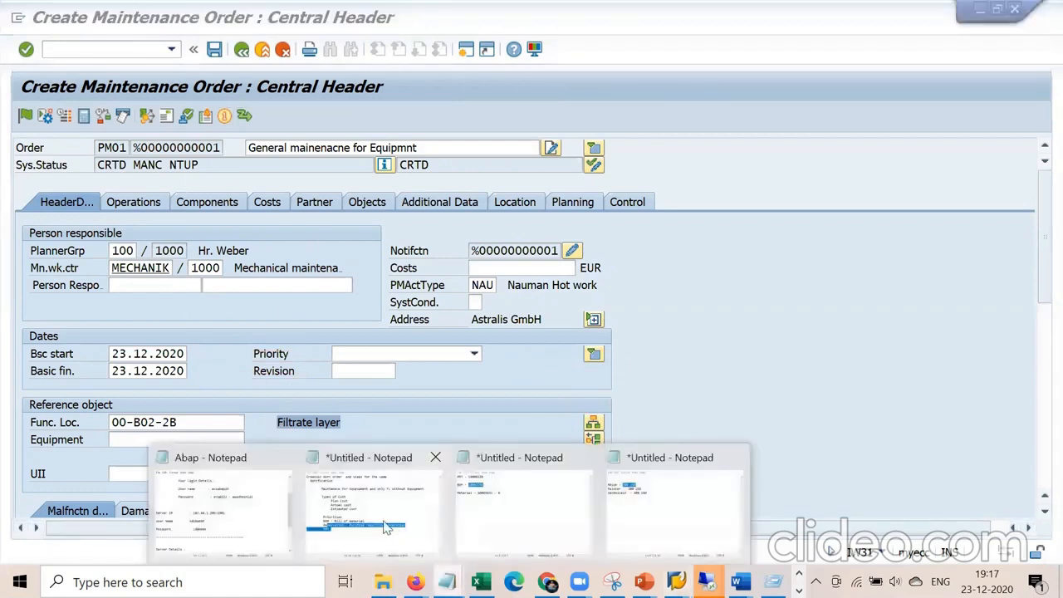
click(384, 522)
drag(496, 222, 394, 222)
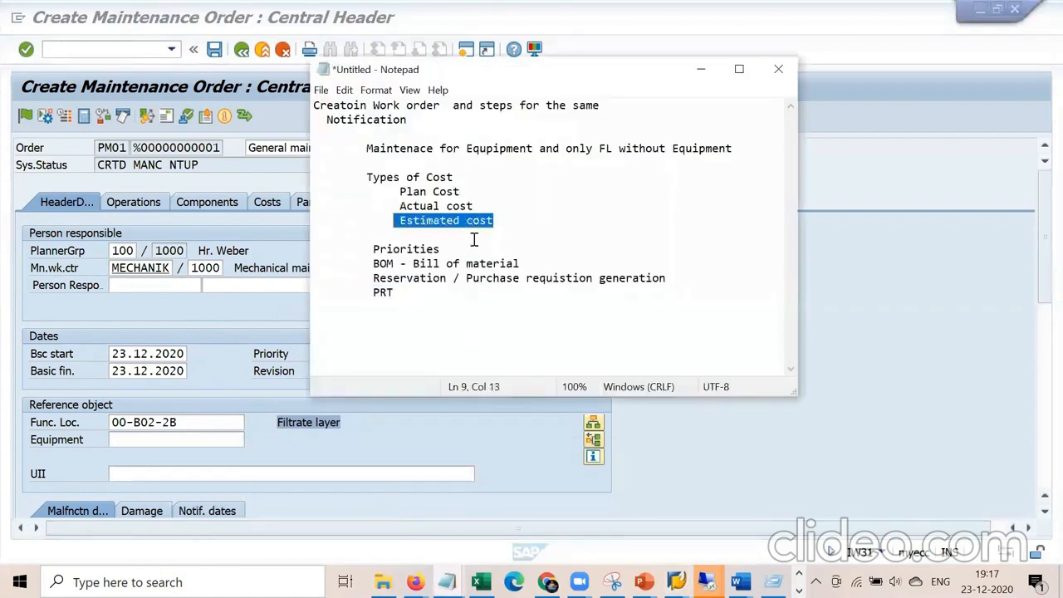
click(700, 73)
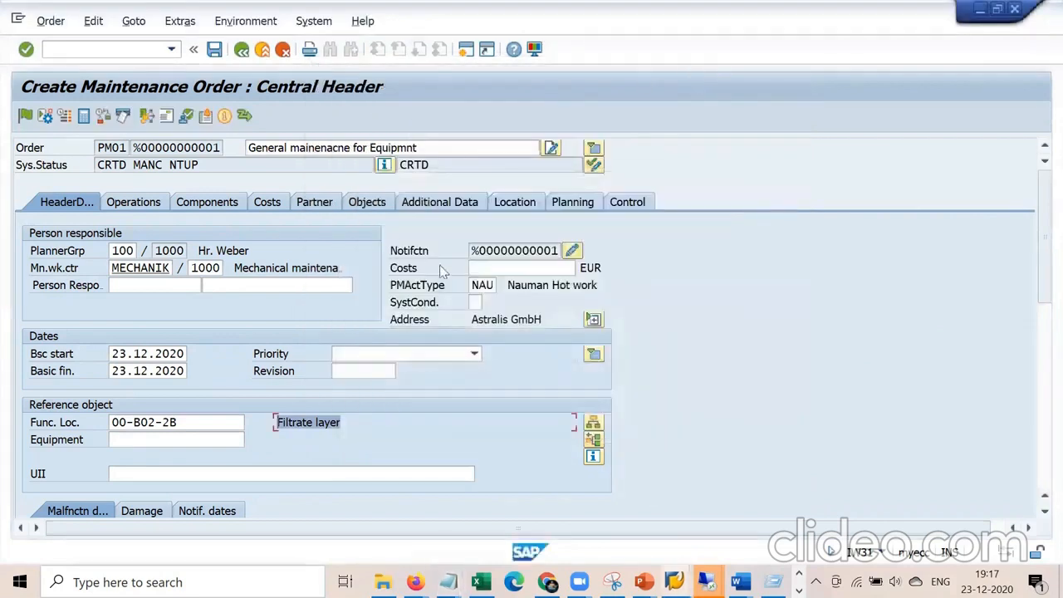
Enter estimated costs of 100,00 for External Services and 20,00 for Internal - Labour.
click(495, 270)
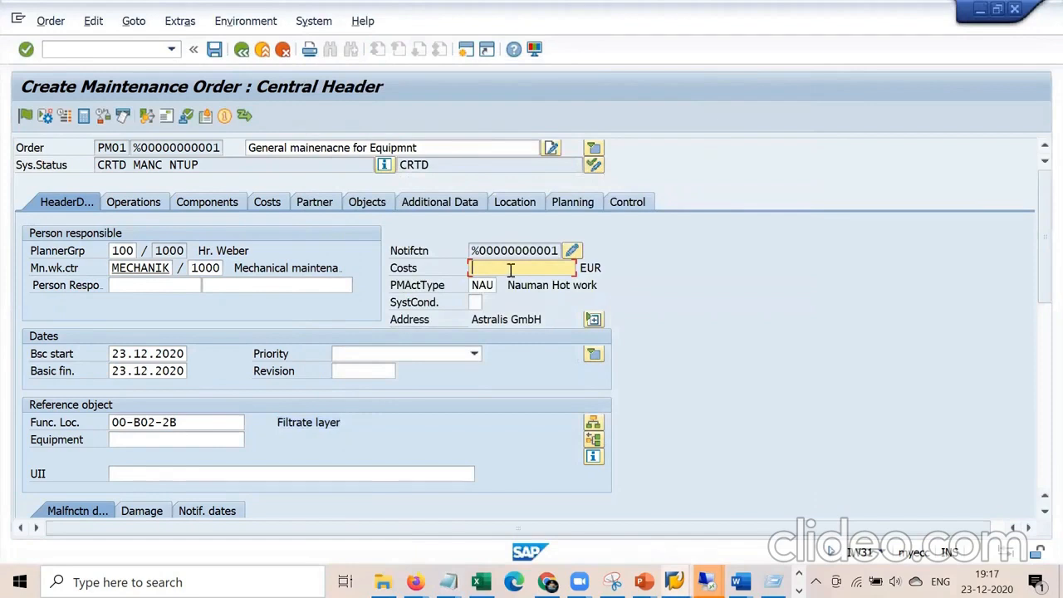
click(273, 207)
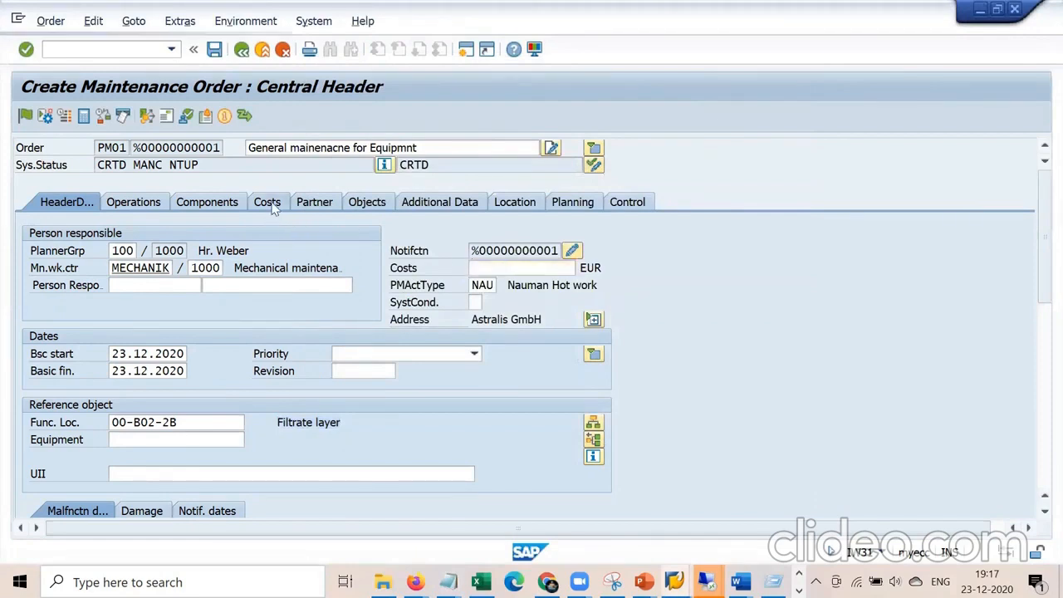
click(121, 307)
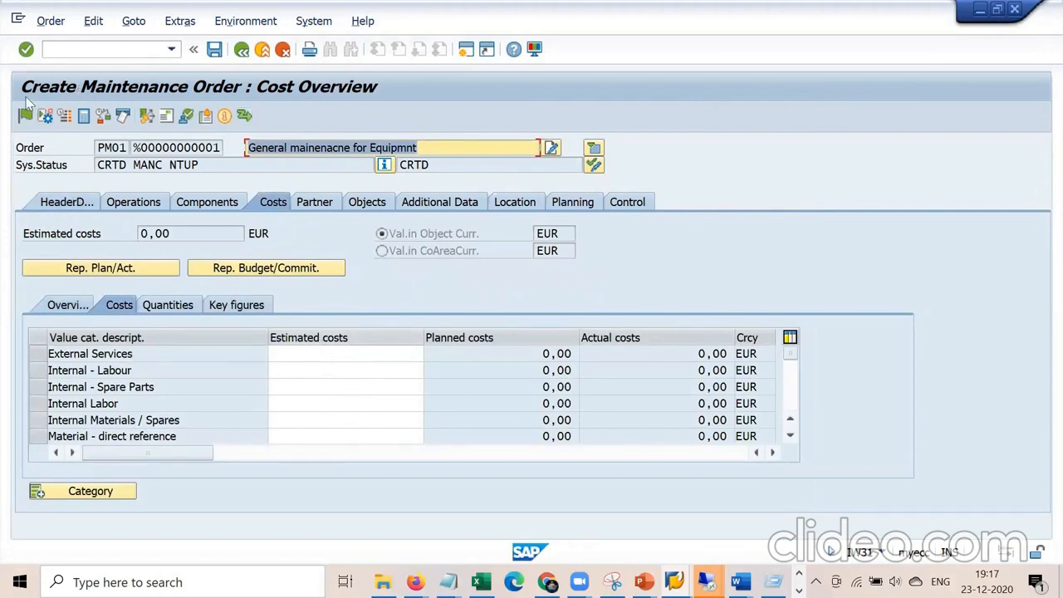
click(323, 354)
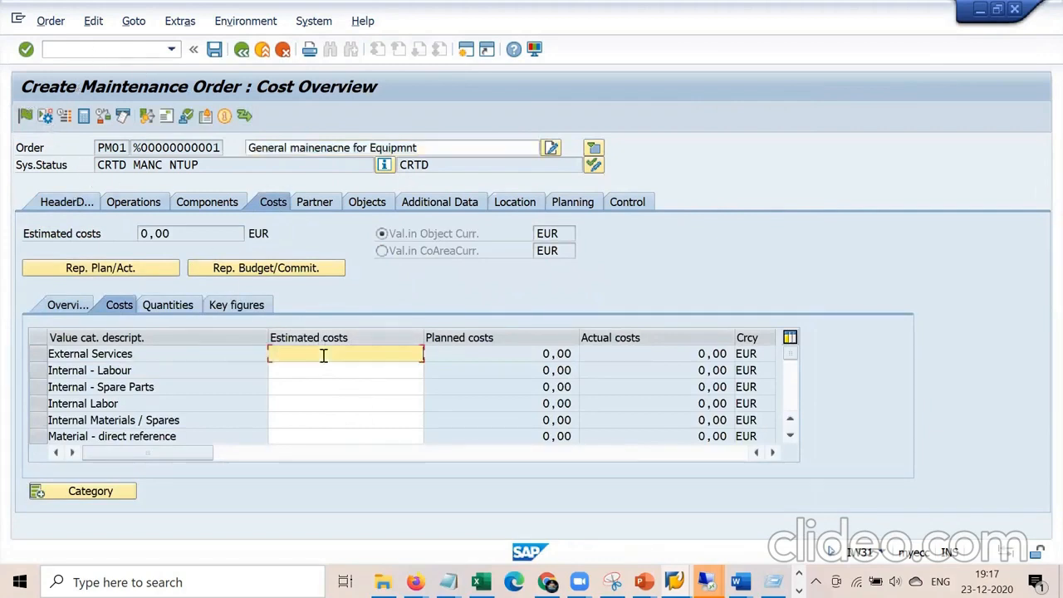
text(100)
key(Return)
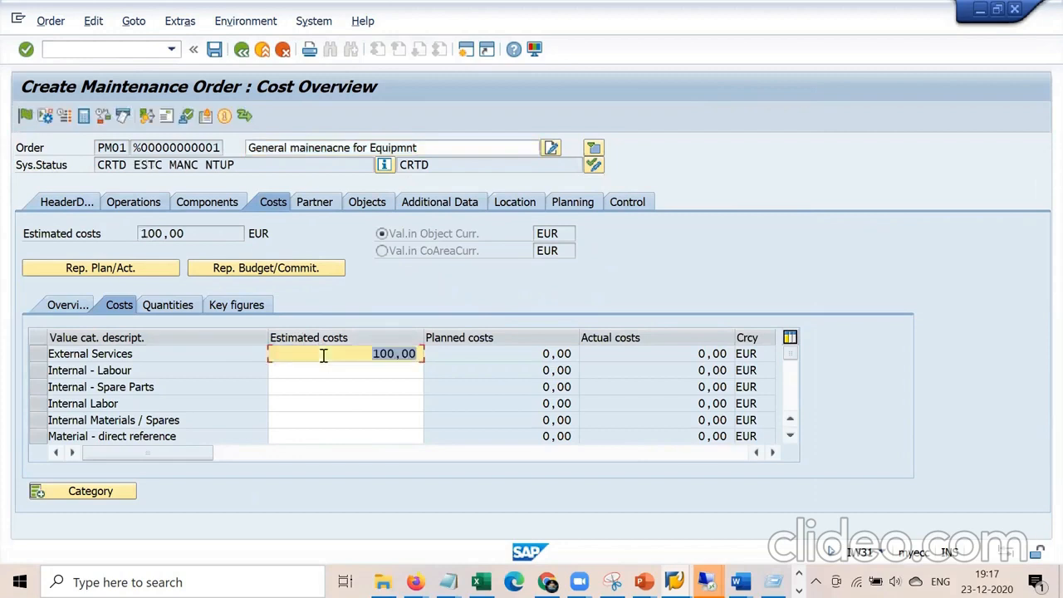
click(353, 371)
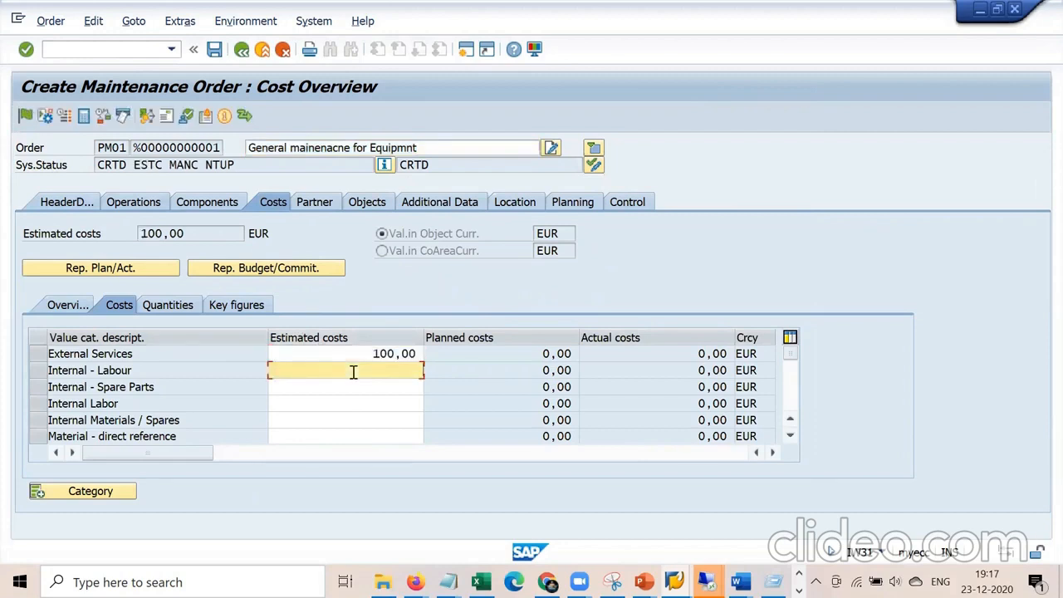
key(Return)
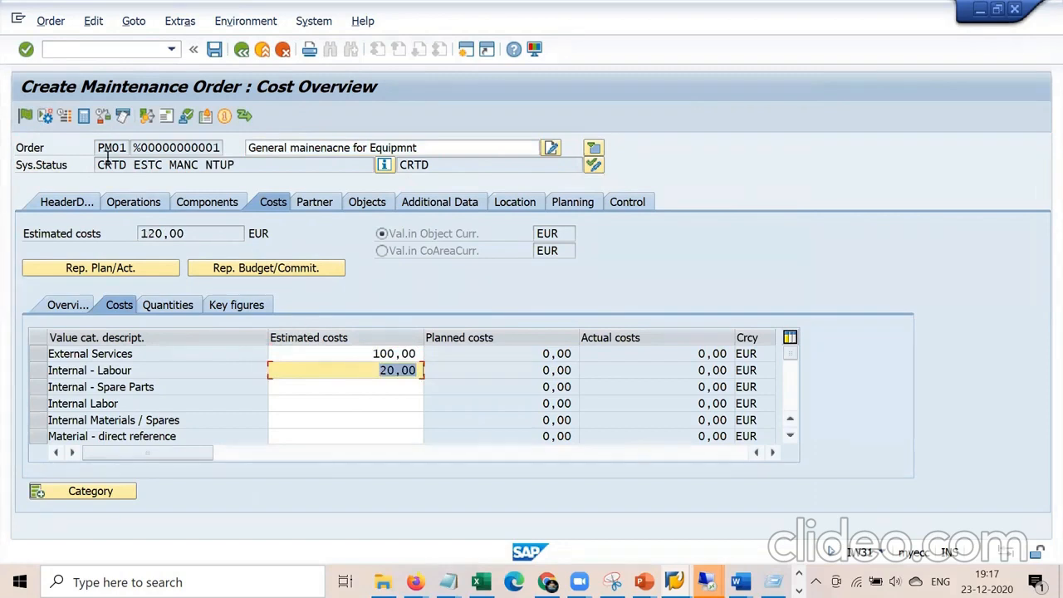
Check the 120,00 total on the header data, then release the order.
click(60, 203)
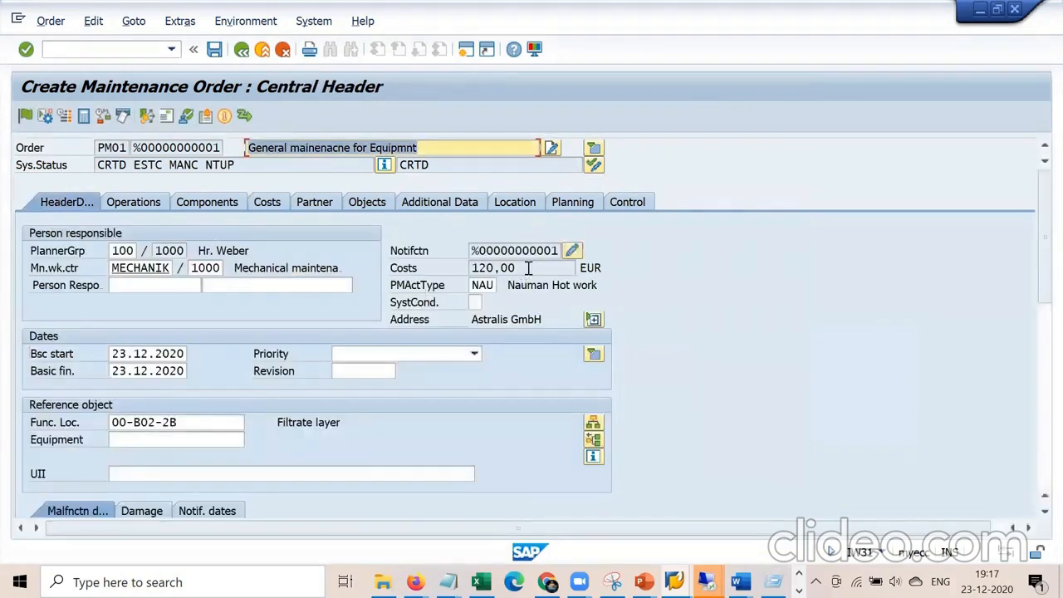
click(267, 203)
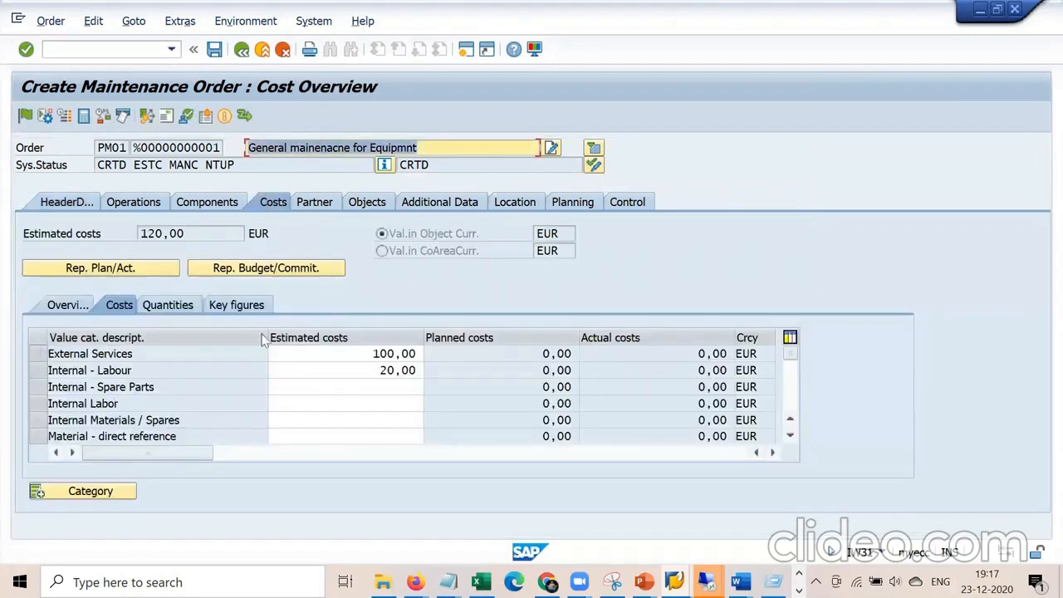
click(379, 389)
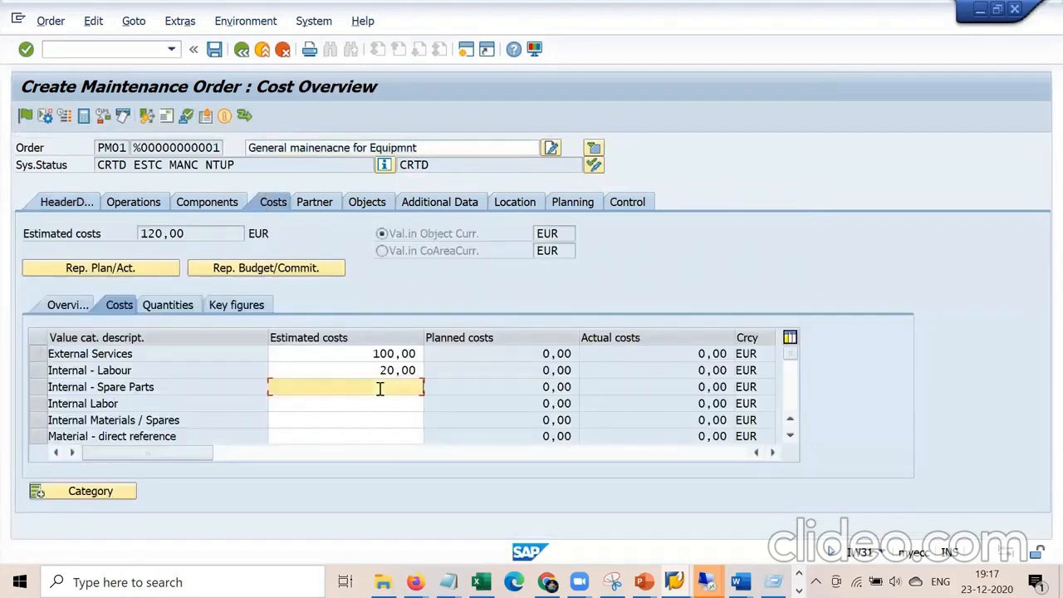
click(26, 116)
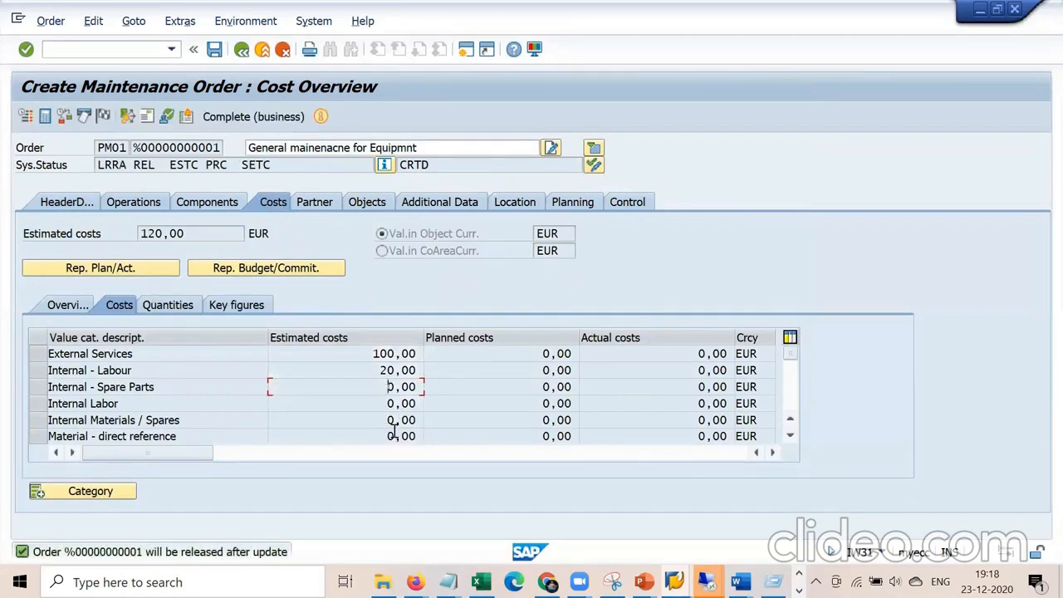
Append '- After release it is not editable' to the Estimated cost note, then return to the SAP order.
mouse_move(446, 581)
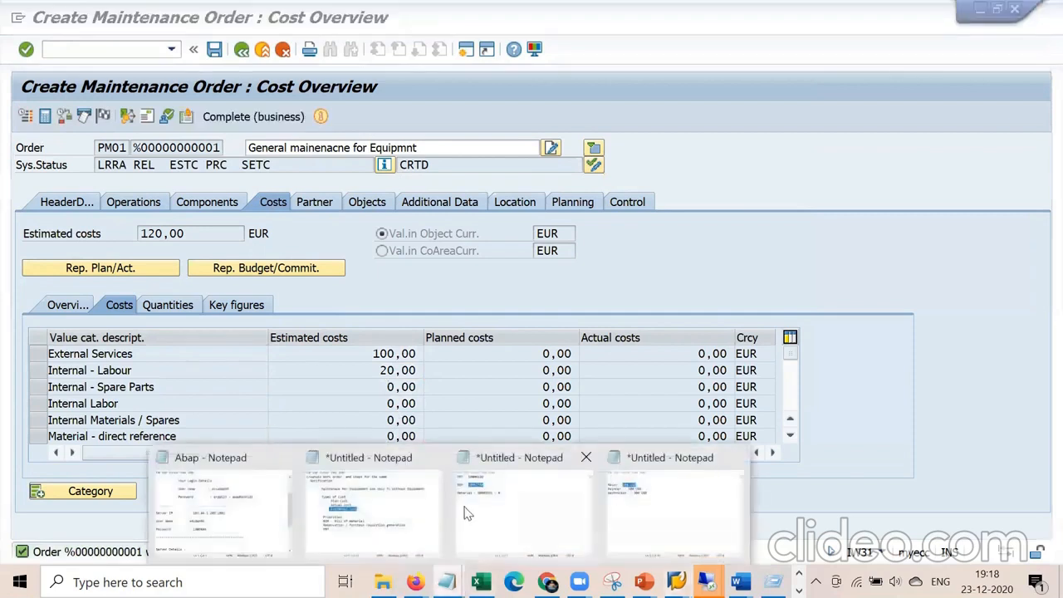
click(409, 492)
click(503, 233)
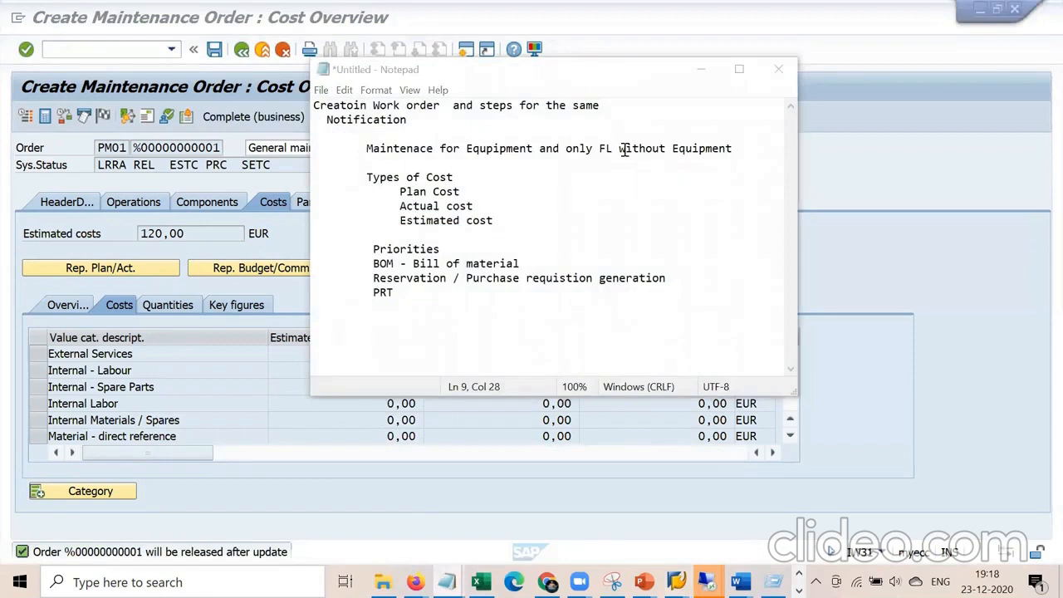
text(- After release)
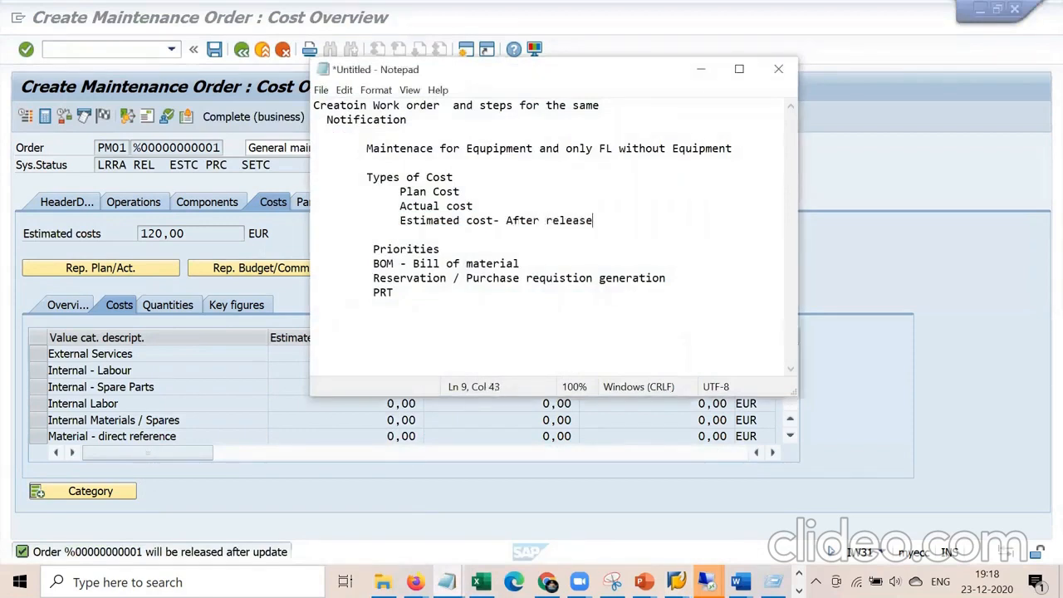
text( it is not editable)
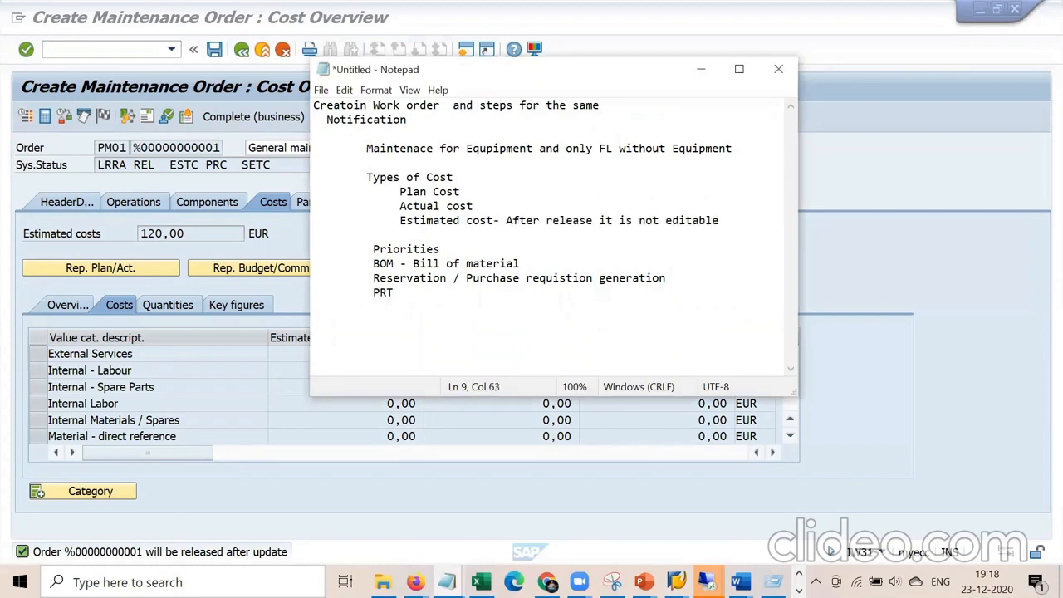
drag(405, 220, 721, 216)
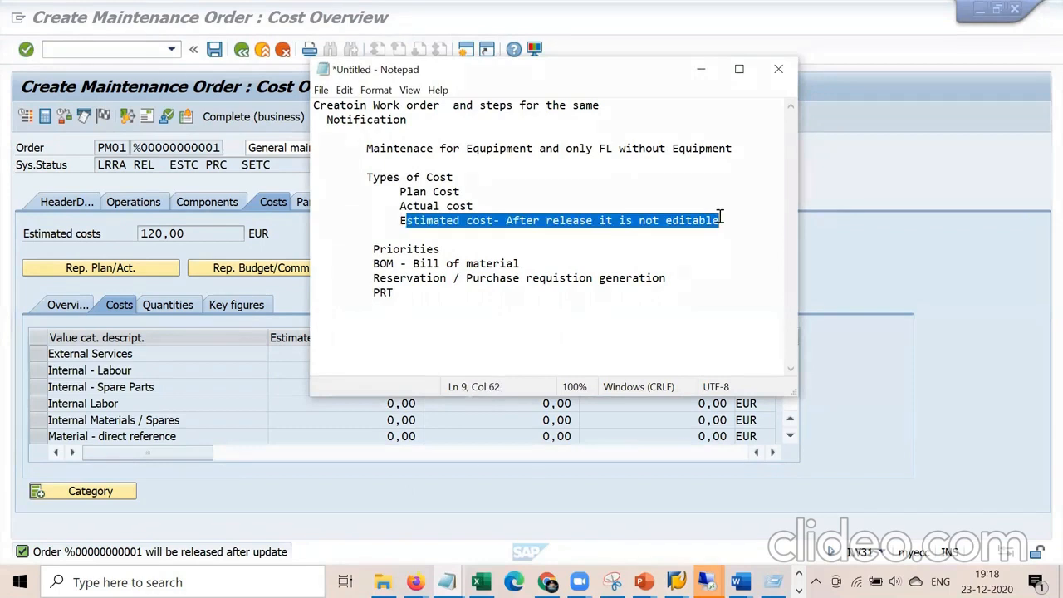
click(637, 240)
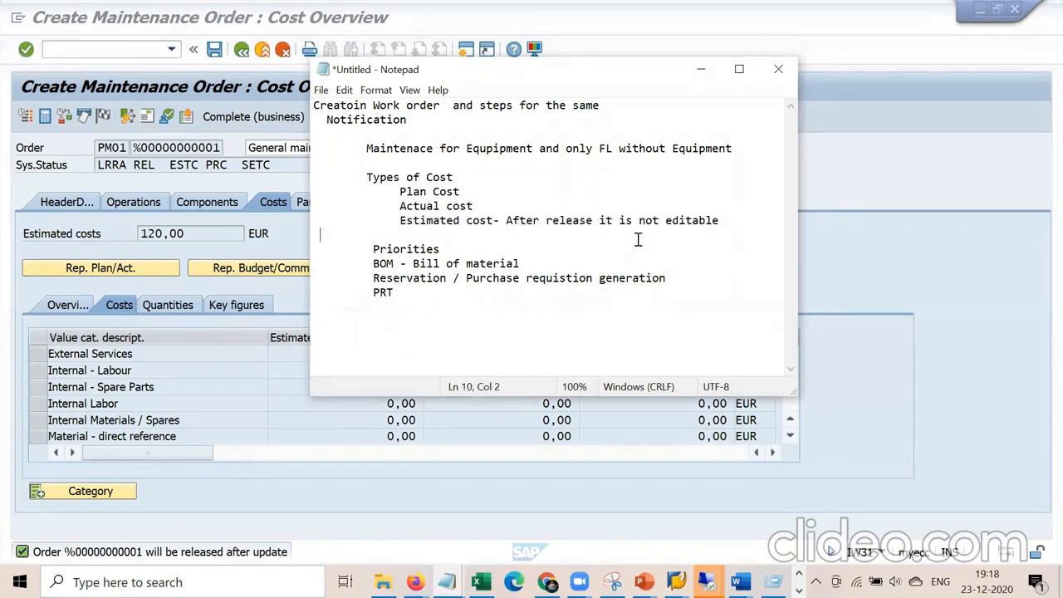
click(288, 169)
click(148, 165)
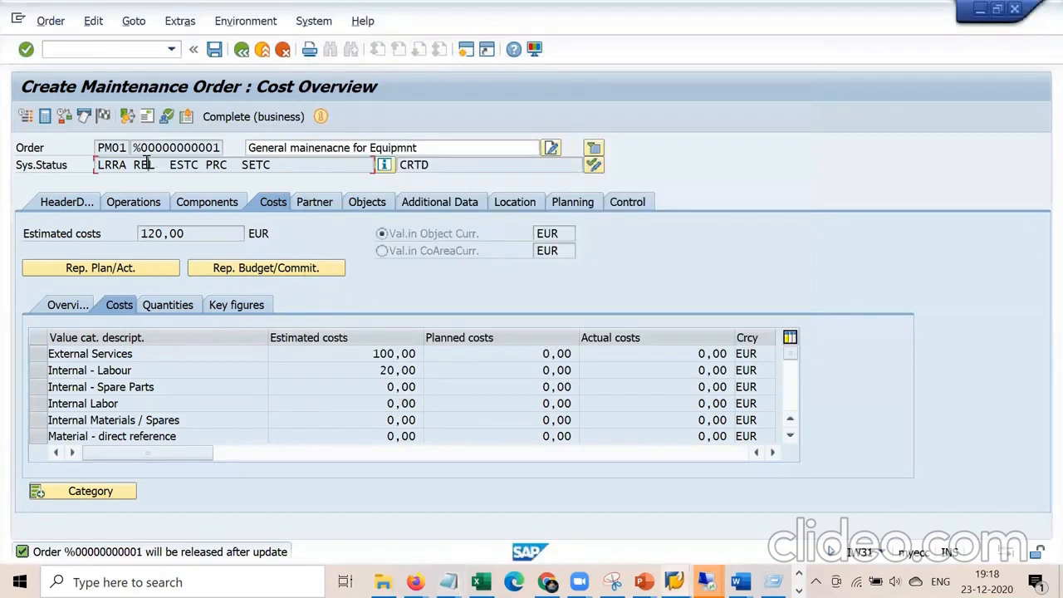
Save the order, filling the notification's Reported by field from history when prompted.
click(214, 49)
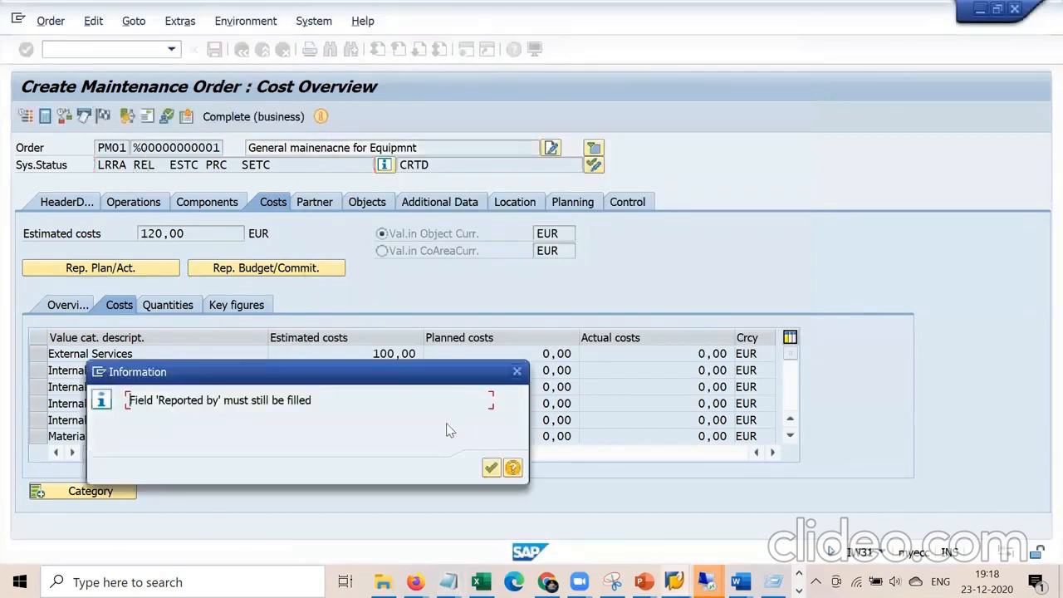
click(491, 467)
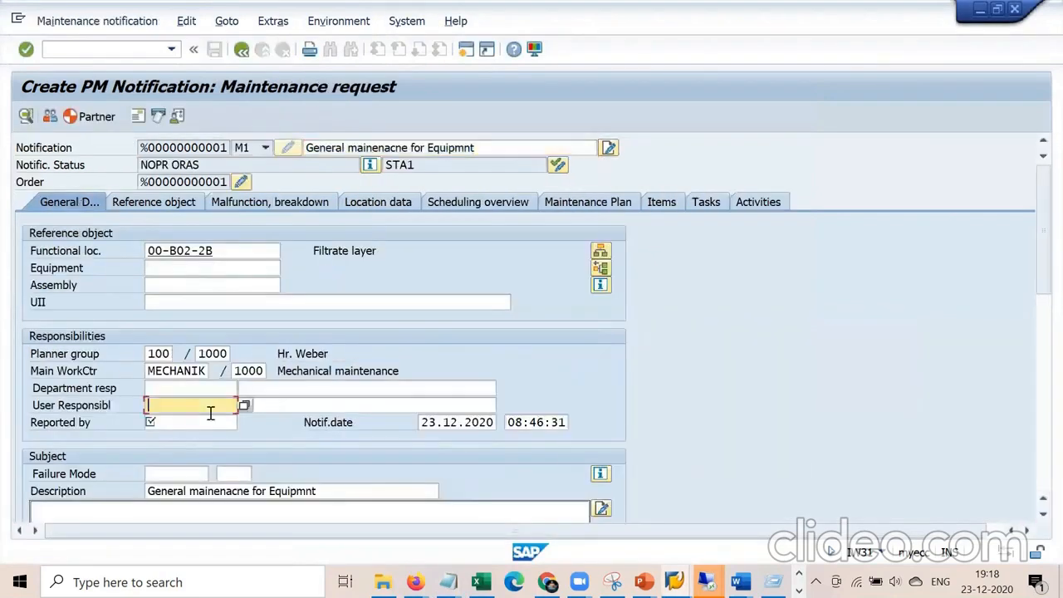
click(197, 420)
key(Return)
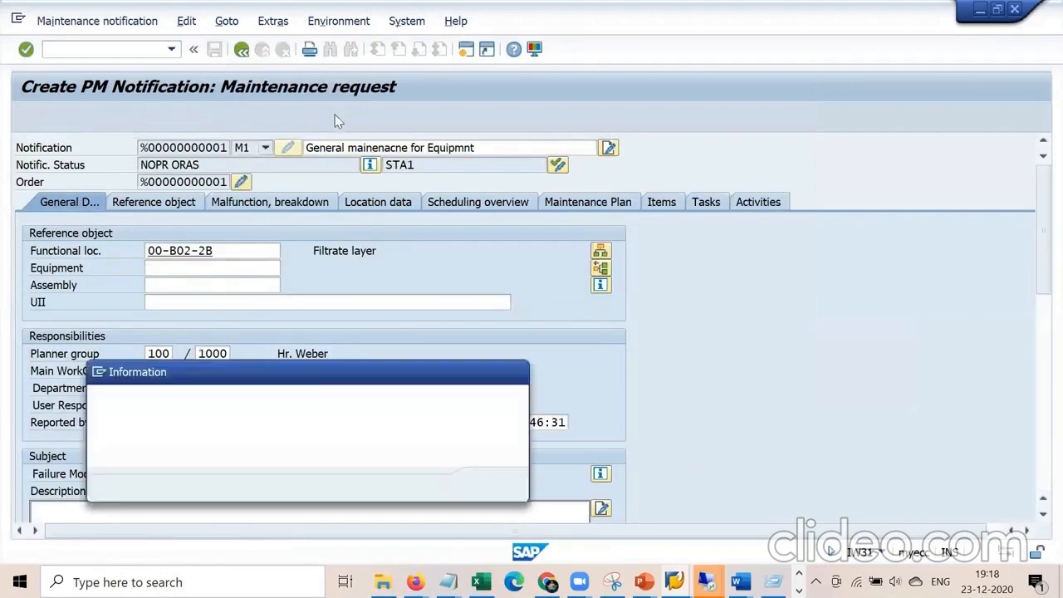
key(Return)
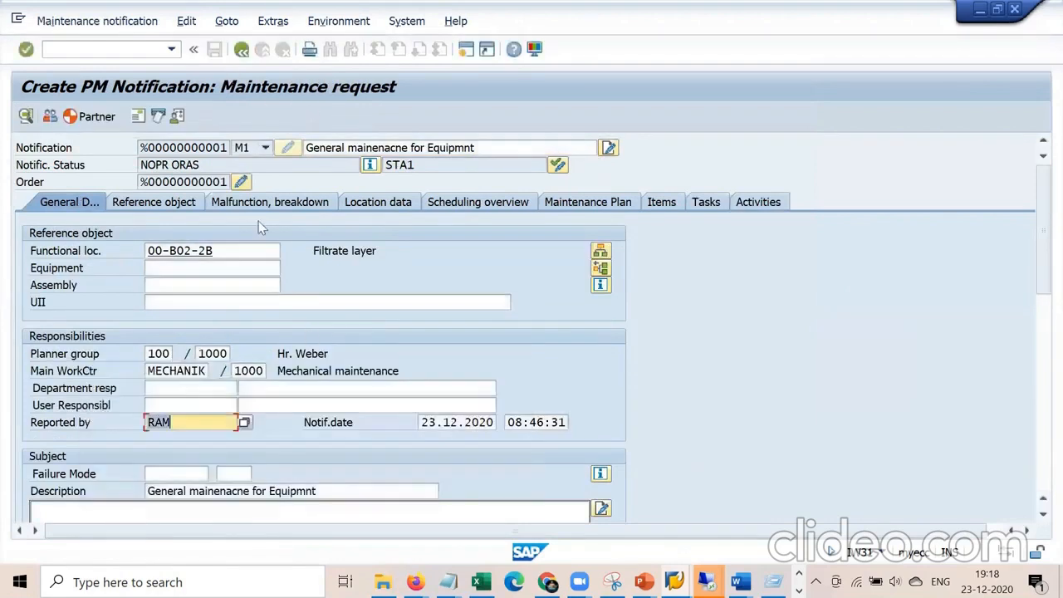
click(241, 50)
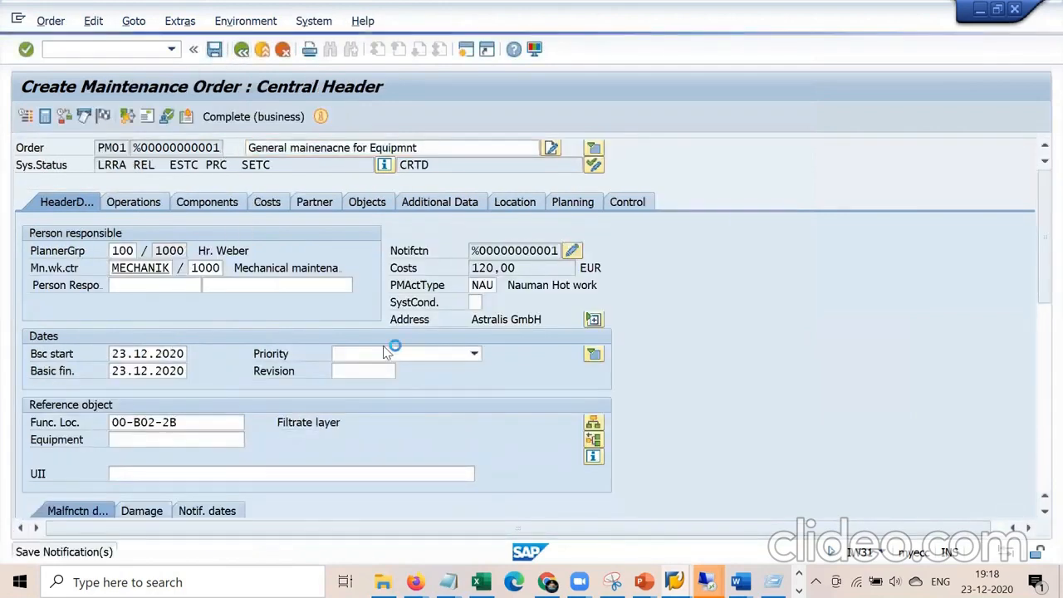
Append '- EQP / FL and materail BOM' to the Bill of material note in Notepad.
mouse_move(448, 582)
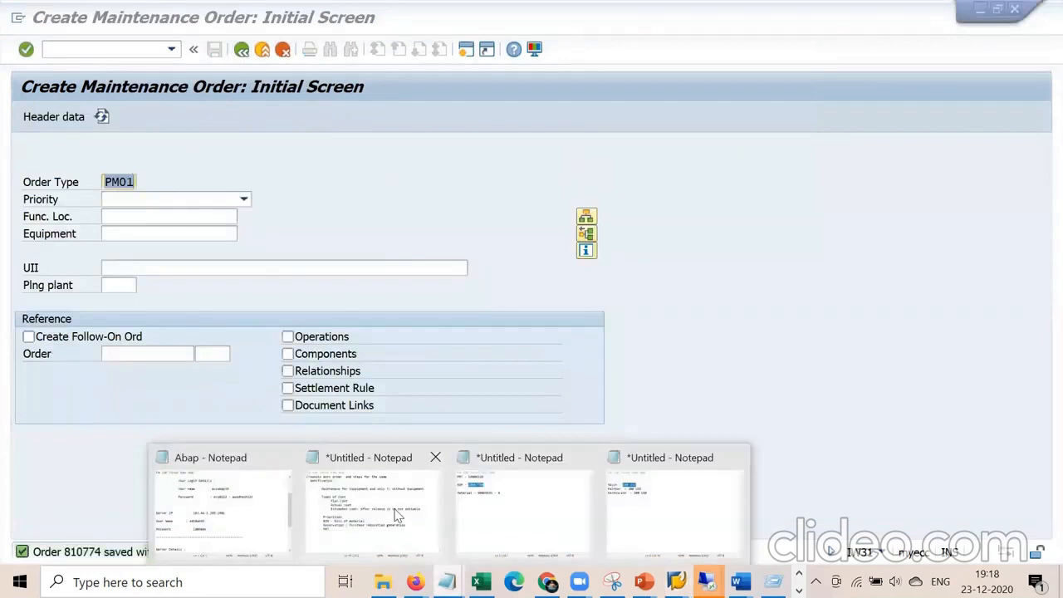
click(423, 537)
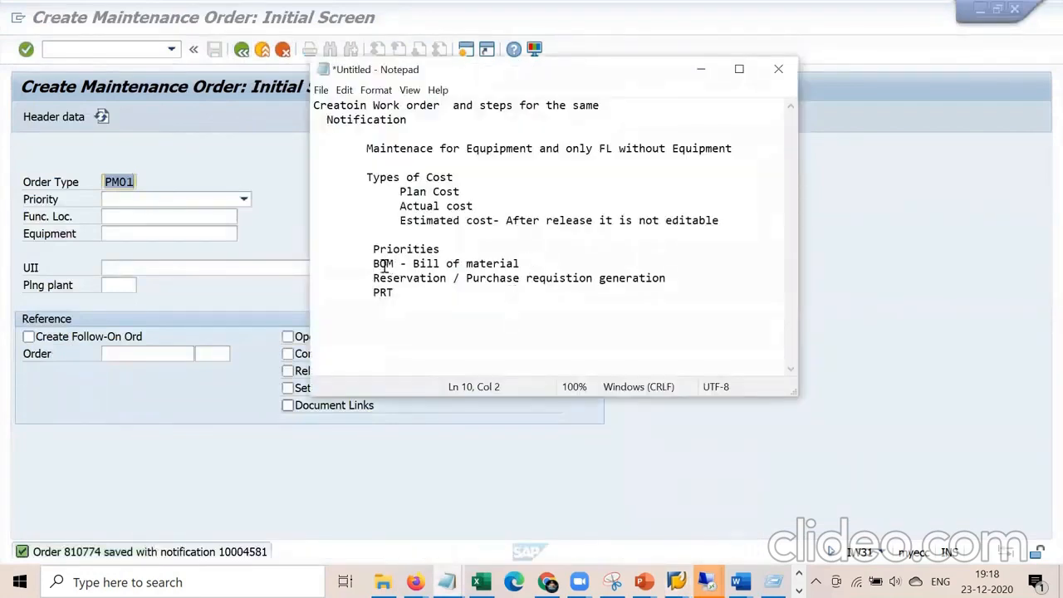
drag(379, 264, 518, 263)
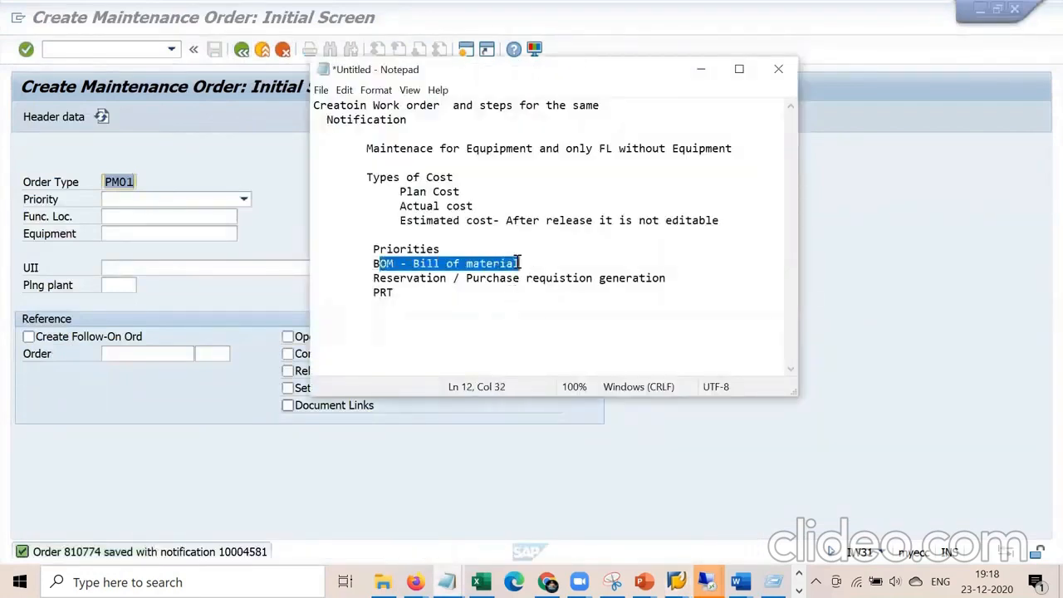
drag(412, 292, 359, 295)
click(431, 305)
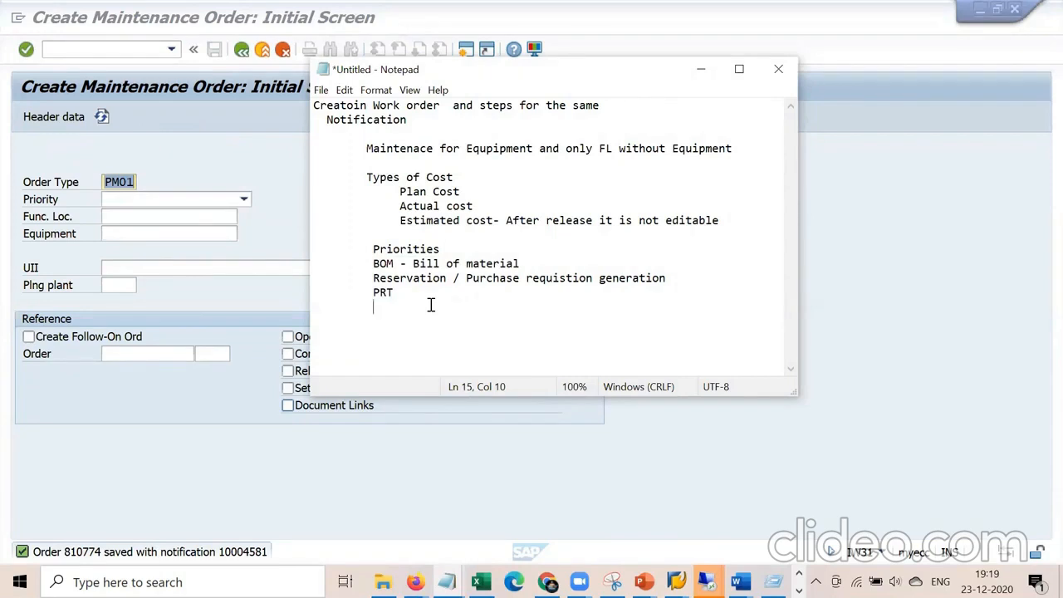
click(531, 263)
text(- EQP / FL and mateila)
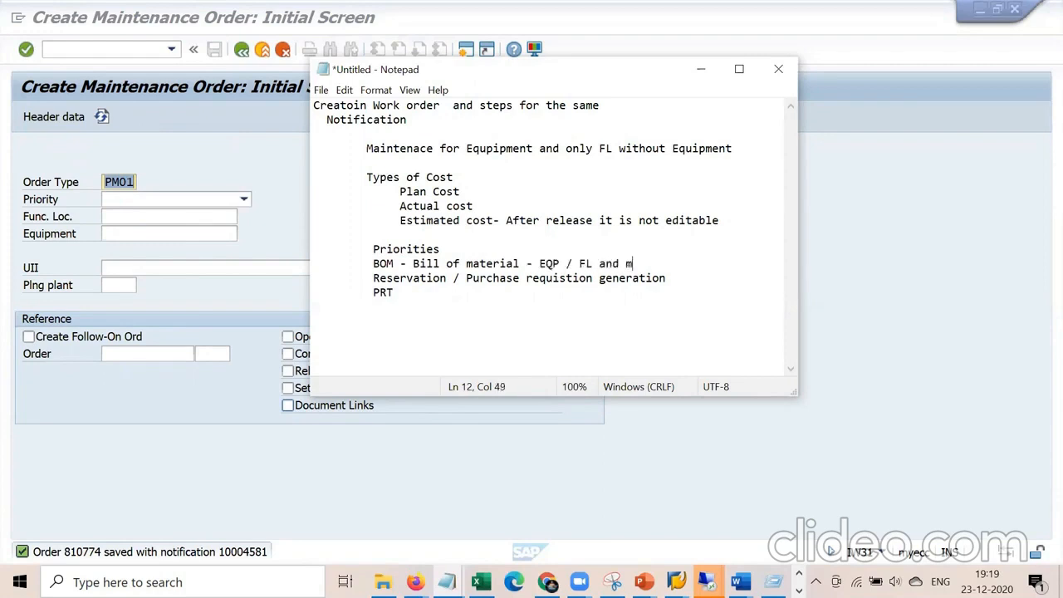
key(BackSpace)
key(BackSpace)
key(BackSpace)
text(rail BOM)
key(Return)
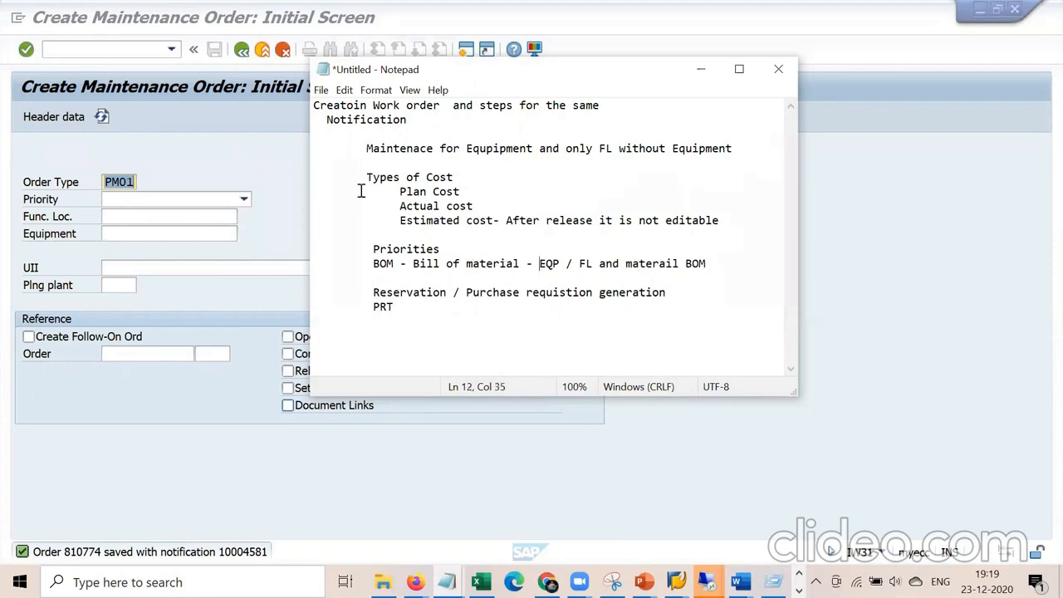
Back in SAP, run /nib01 to create an equipment BOM.
click(285, 183)
text(/nib01)
key(Return)
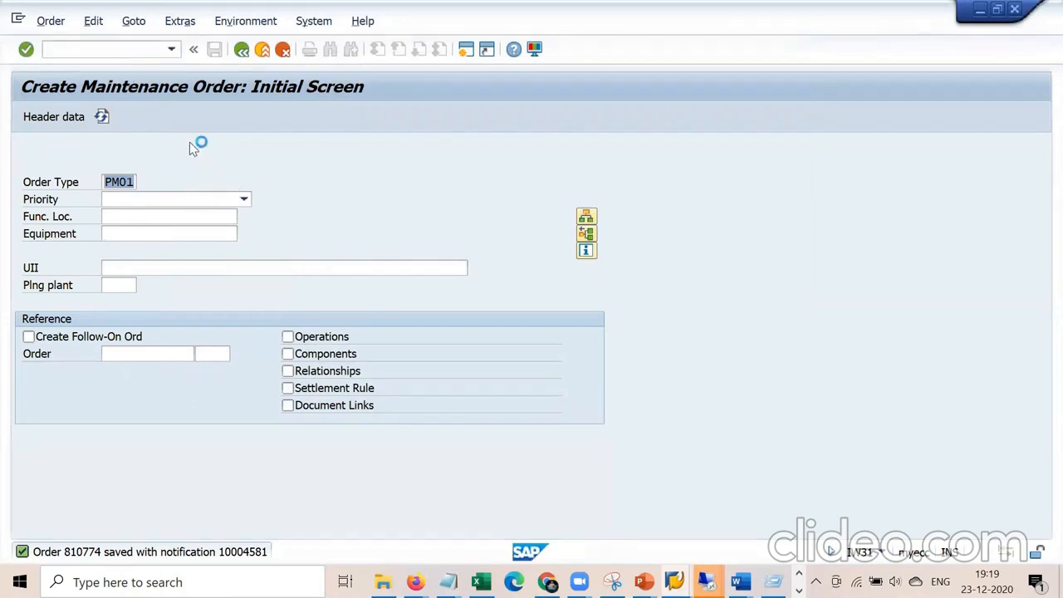
click(18, 20)
In the other SAP session, start the equipment BOM transaction for equipment 10007788.
click(81, 167)
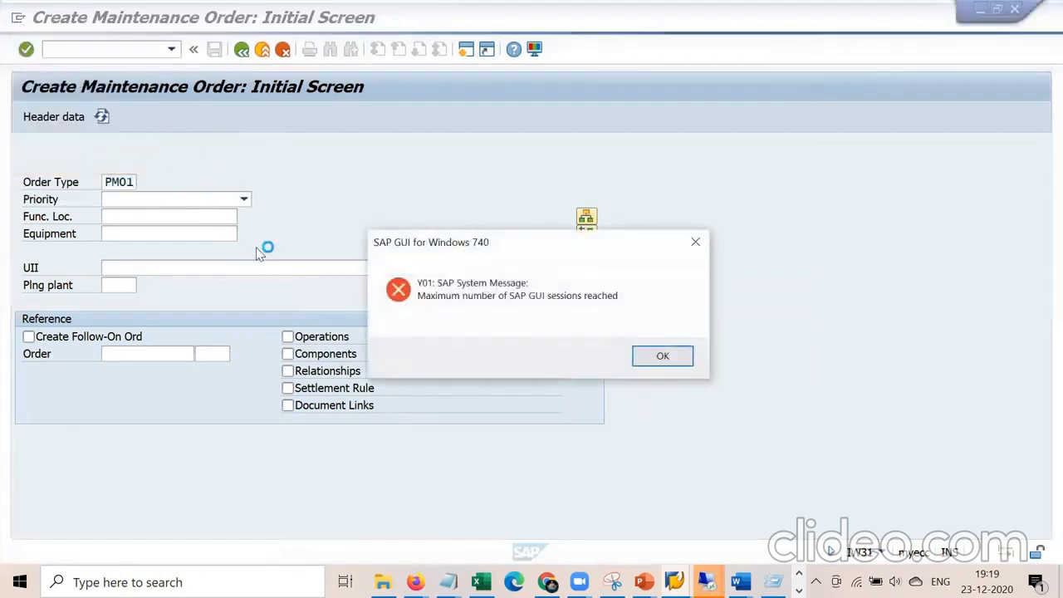
click(660, 355)
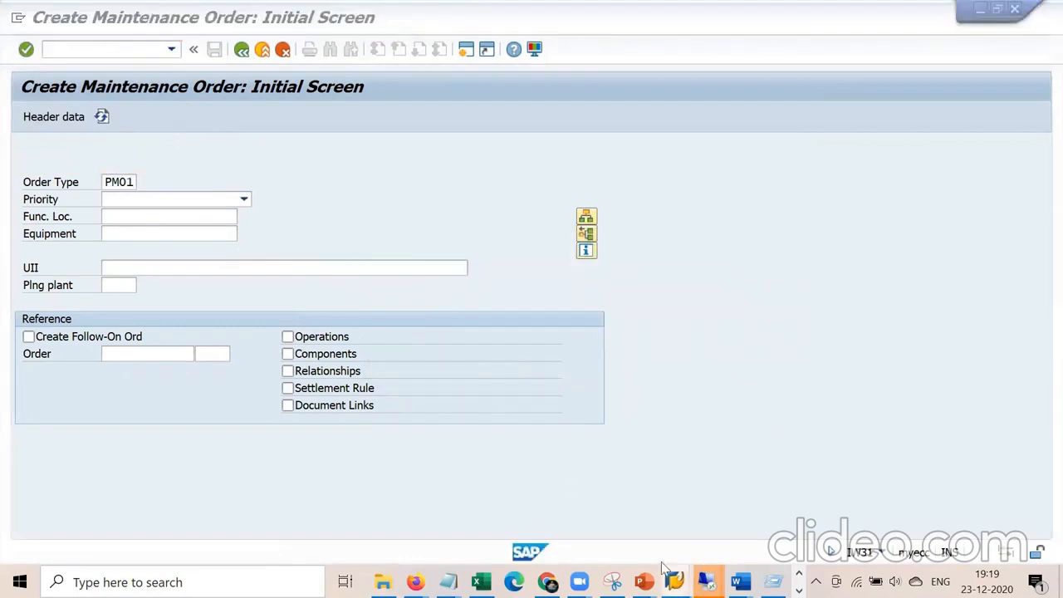
mouse_move(706, 581)
click(498, 515)
click(145, 47)
text(/nib01)
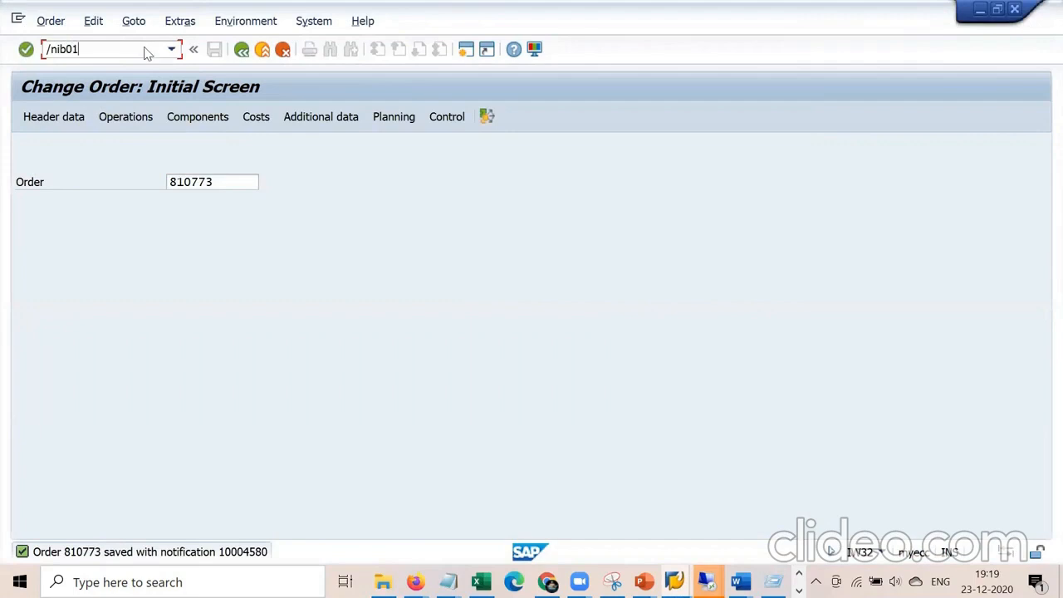
key(Return)
key(space)
key(Down)
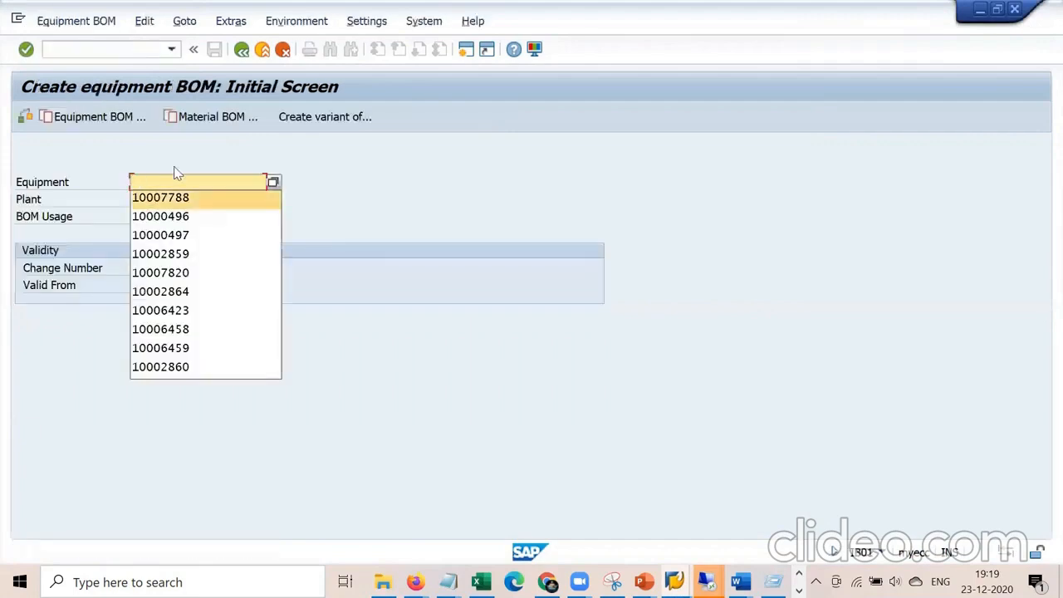
key(Return)
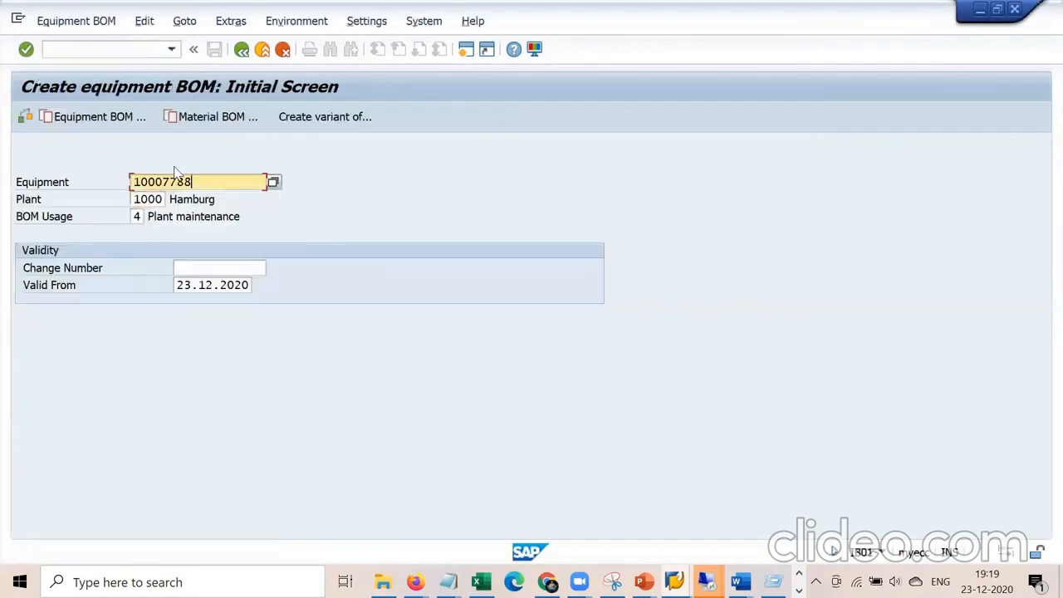
Pick BOM usage 4 Plant maintenance from the F4 list, revealing a BOM already exists.
click(137, 217)
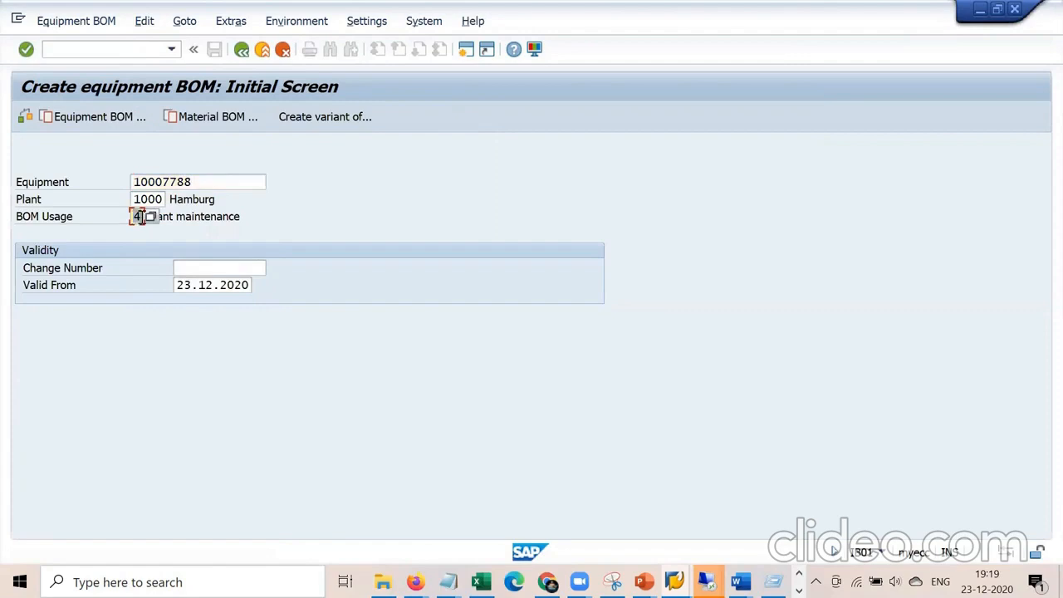
click(224, 220)
click(139, 216)
click(152, 218)
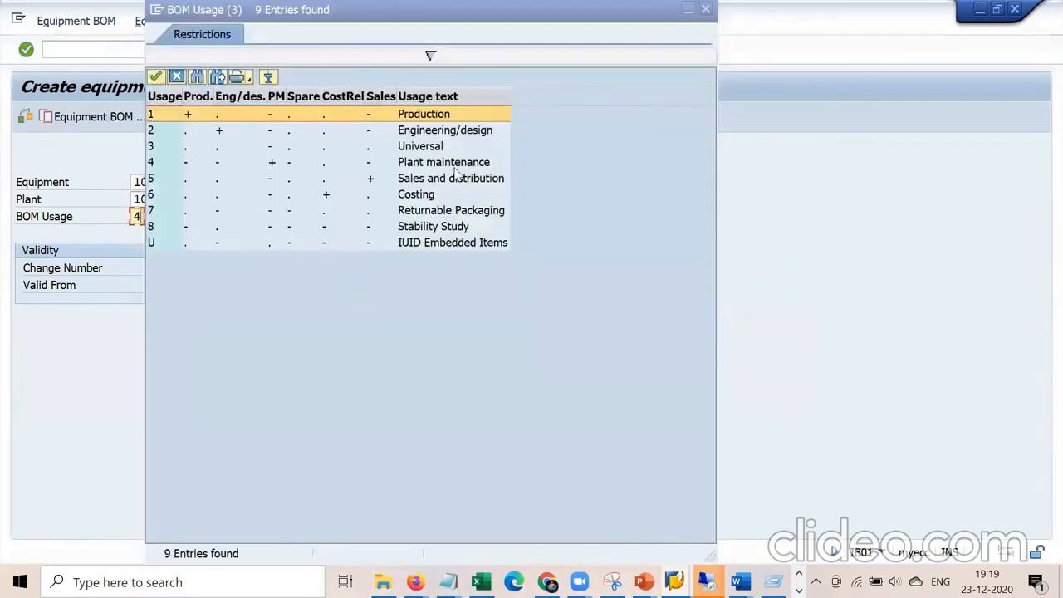
click(456, 166)
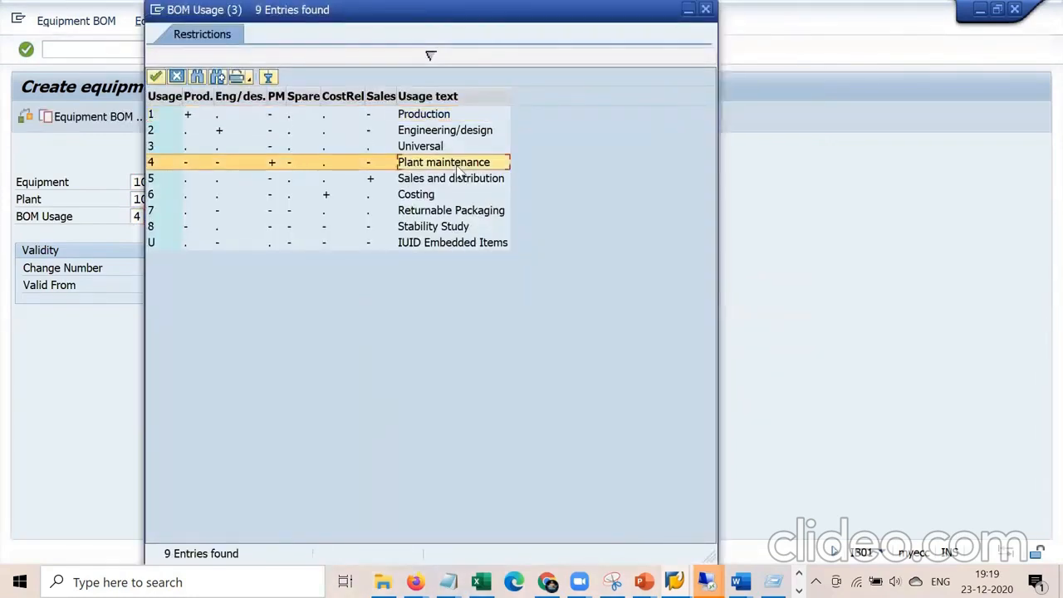
double_click(444, 166)
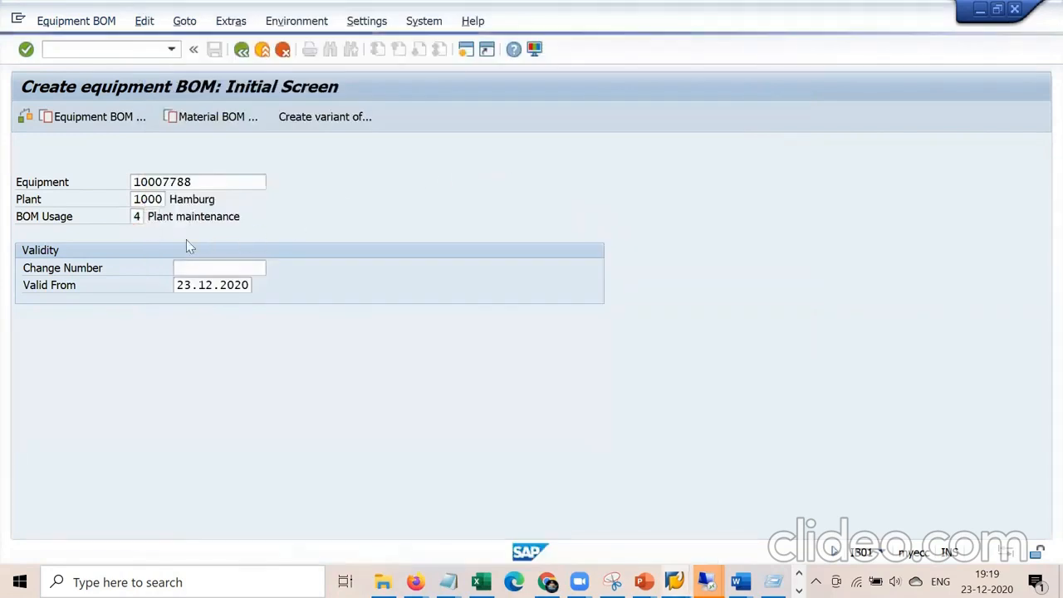
click(87, 21)
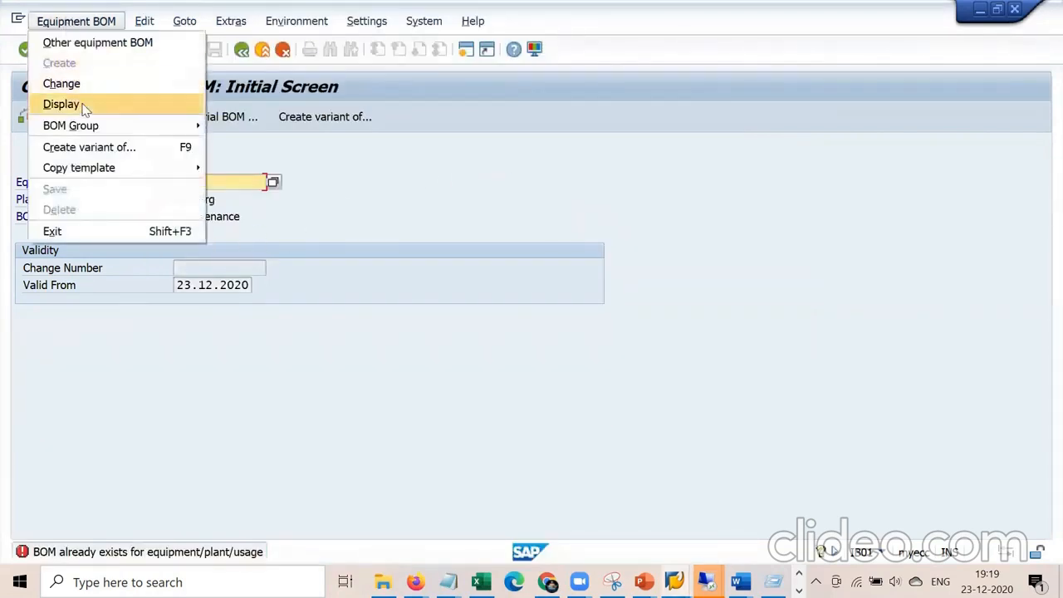
Display equipment 10007788's seven-item BOM, copy the equipment number, and return to /niw31.
click(79, 104)
key(Return)
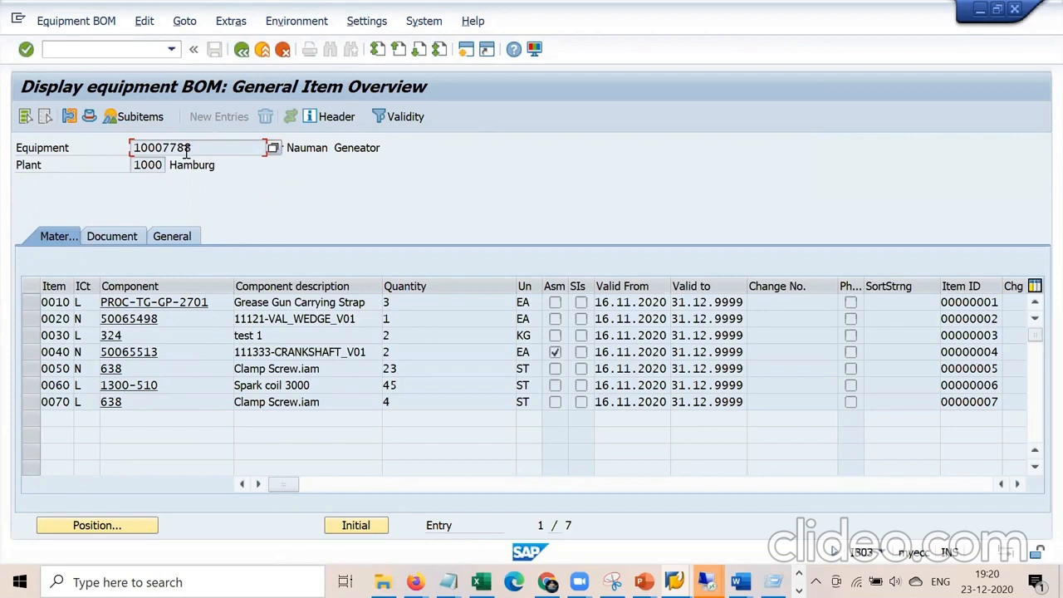
drag(187, 150, 107, 148)
key(ctrl+c)
click(143, 46)
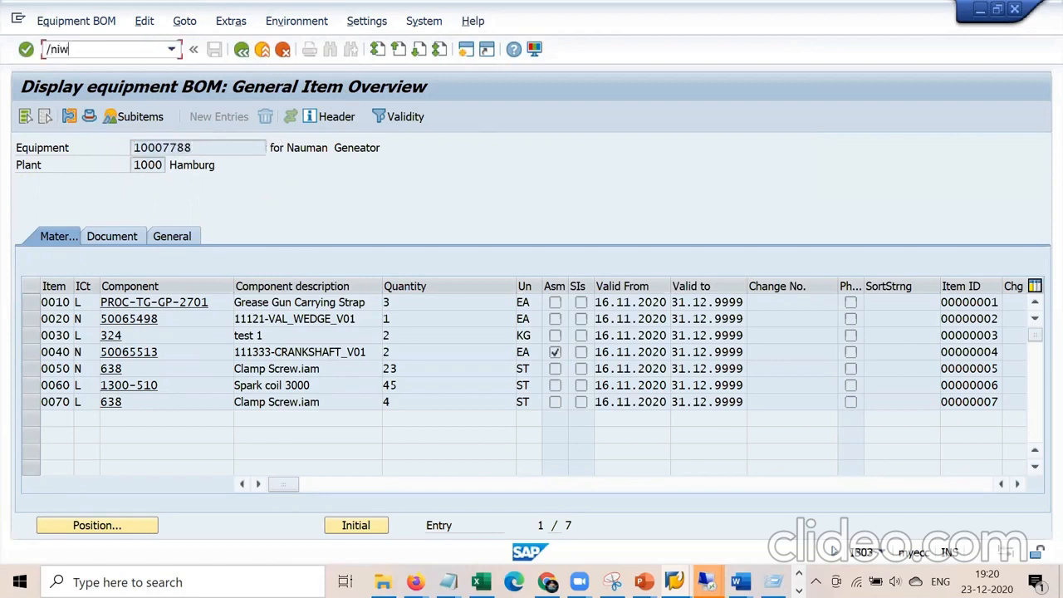
key(Return)
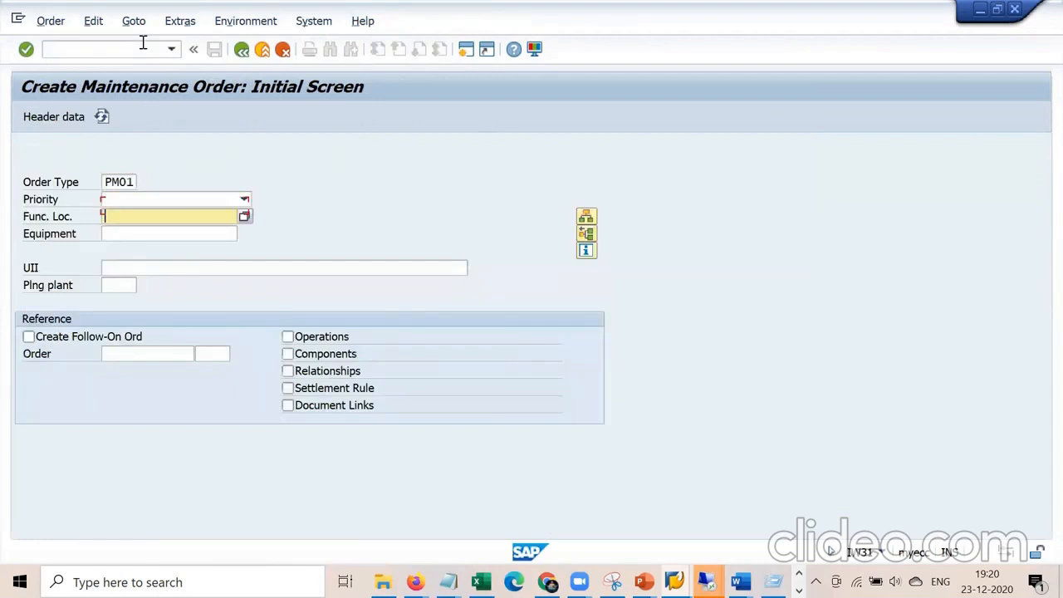
Paste equipment 10007788 into the new PM01 order and continue past the object information.
key(Tab)
key(ctrl+v)
key(Return)
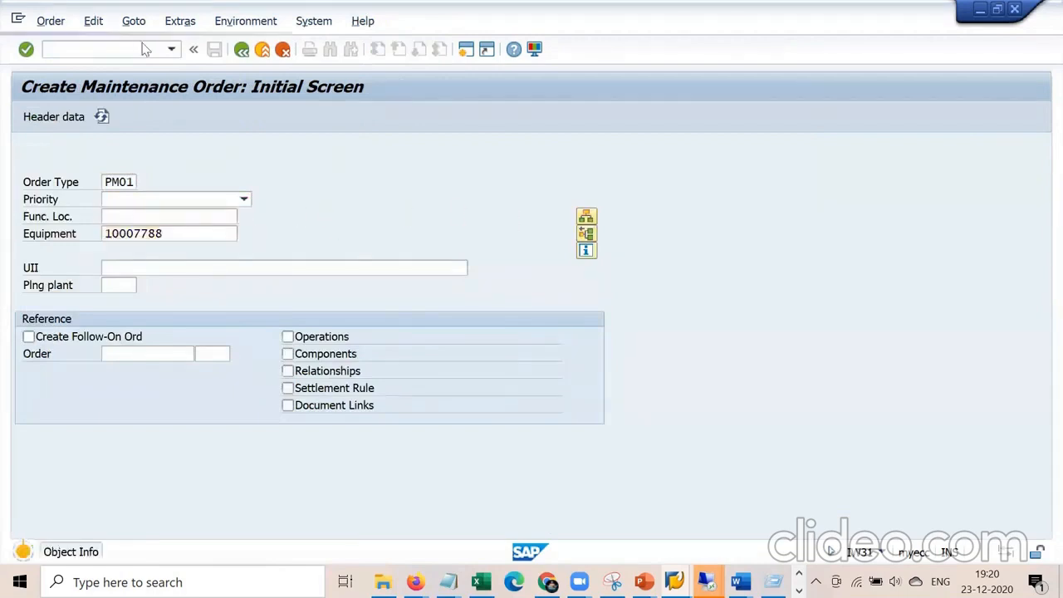
key(Return)
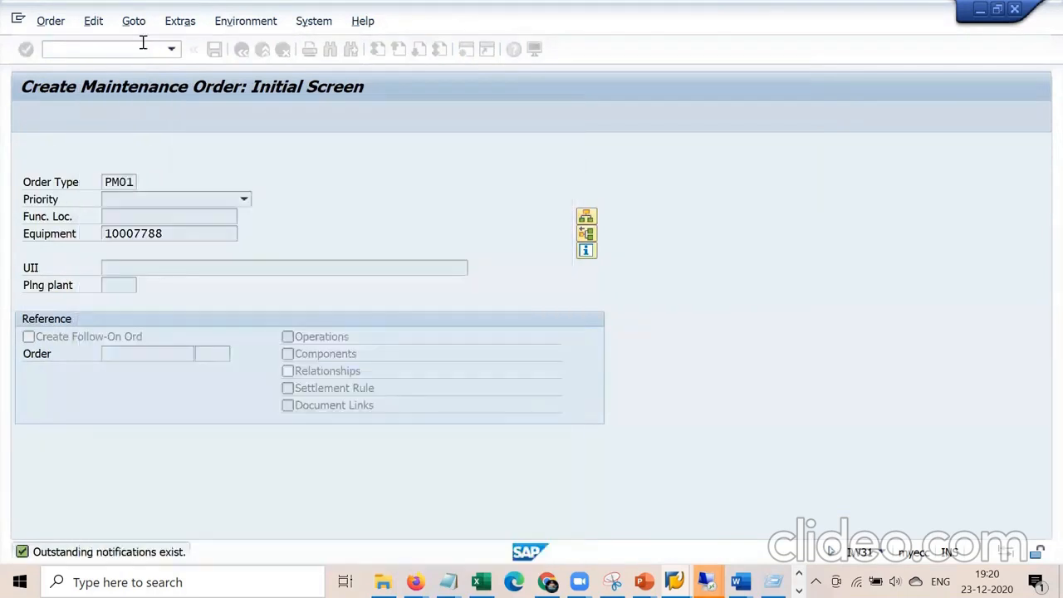
key(Down)
key(Down)
key(Return)
key(Return)
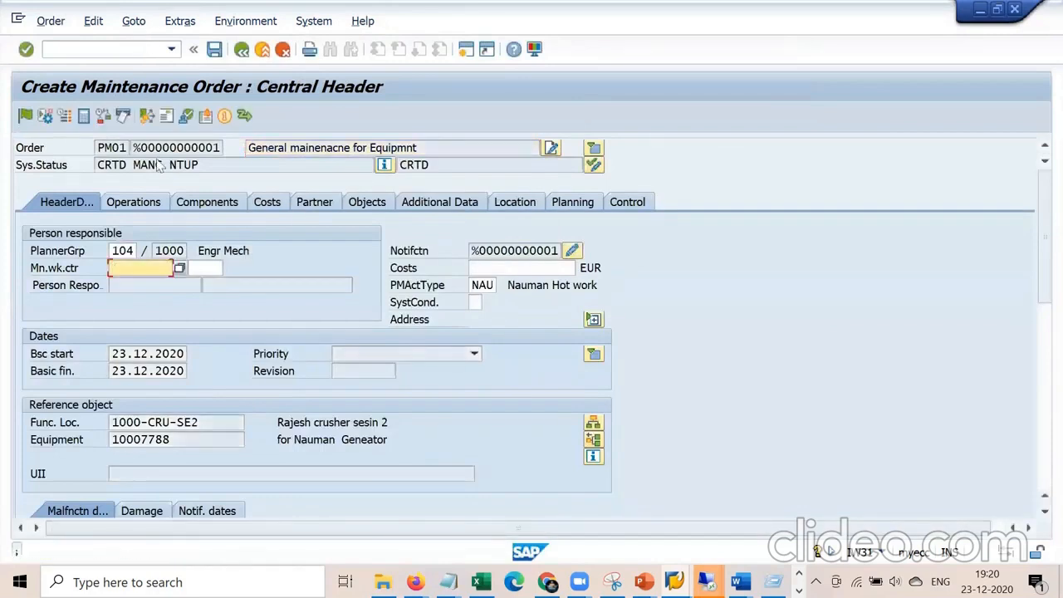
Set main work center 1710 in plant 1000 and view operations 0010–0130.
key(Down)
key(Return)
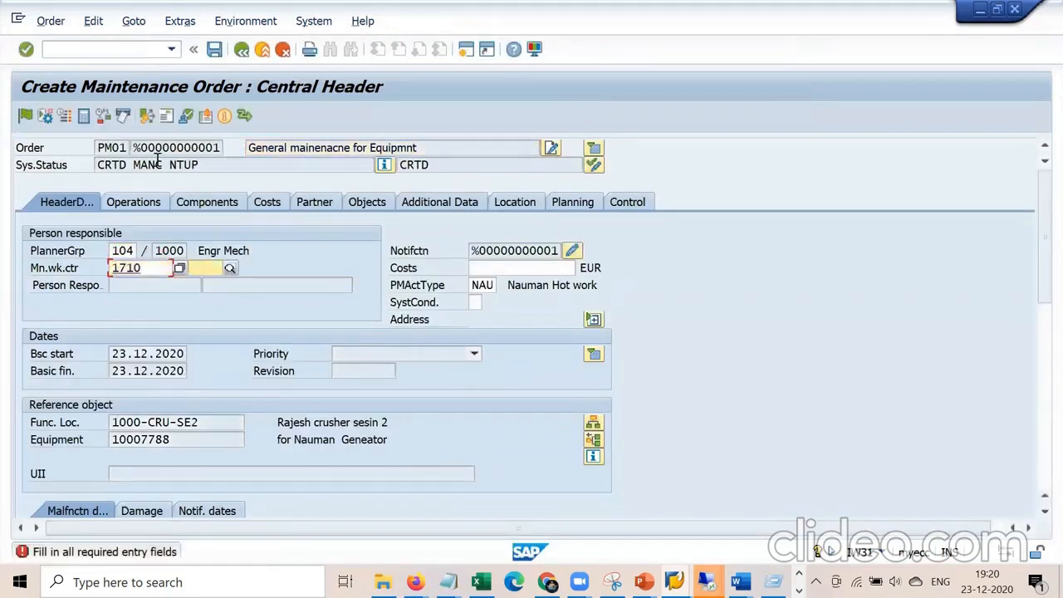
key(Tab)
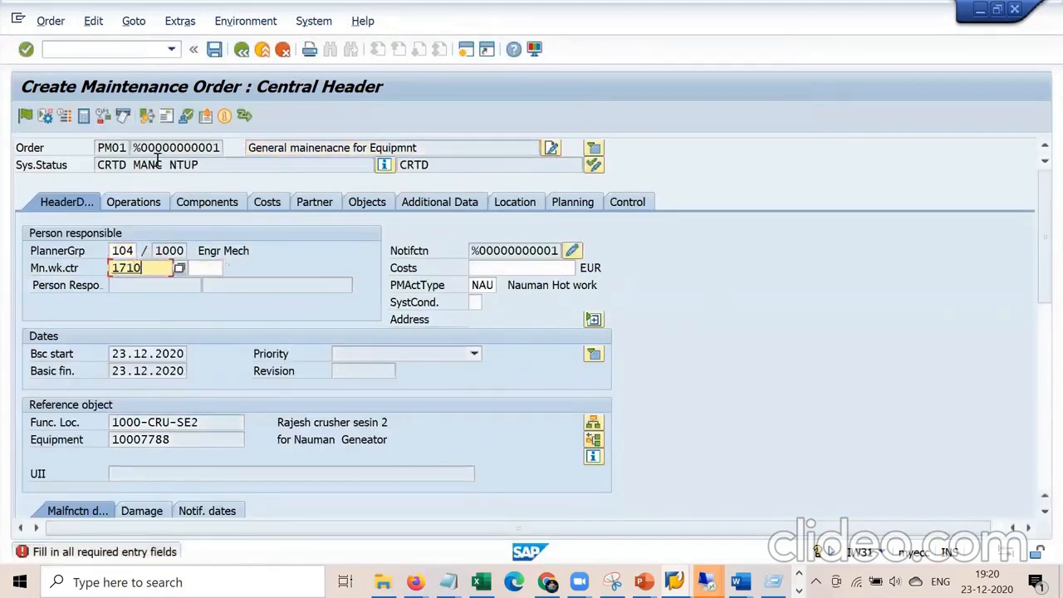
key(Tab)
key(Down)
key(Return)
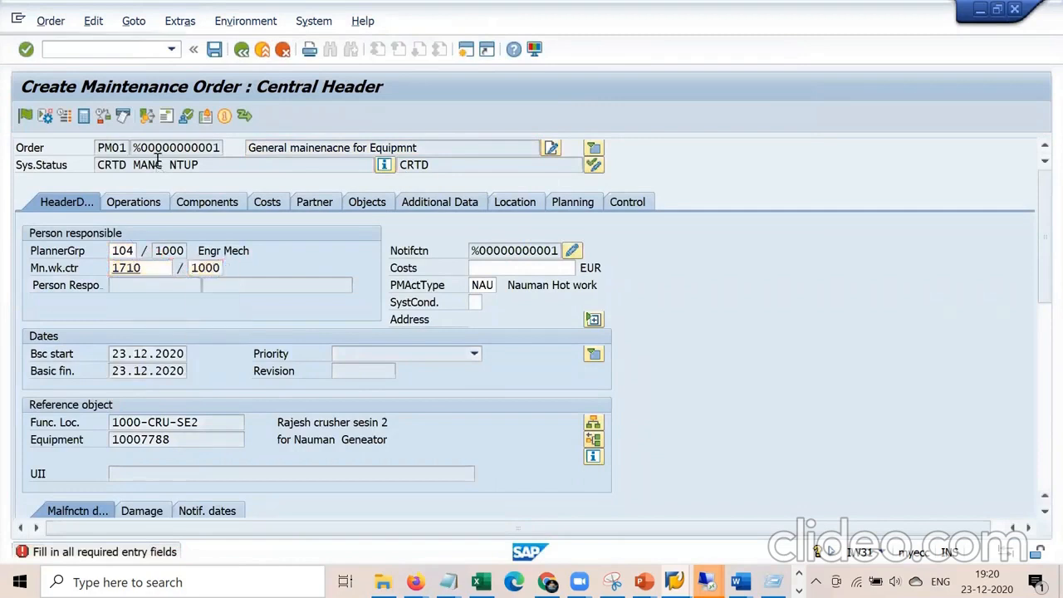
key(Return)
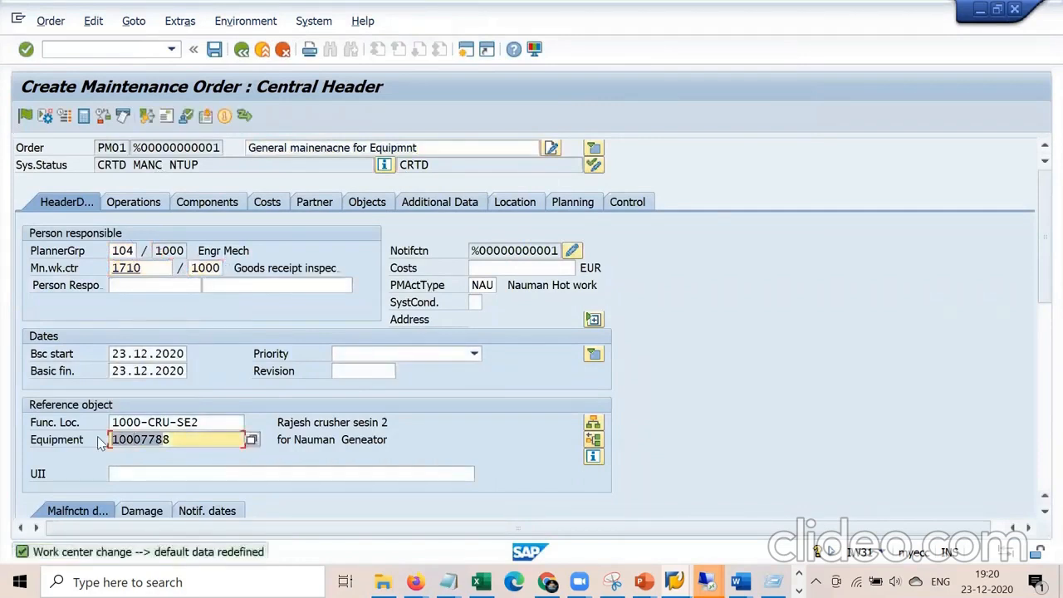
click(141, 206)
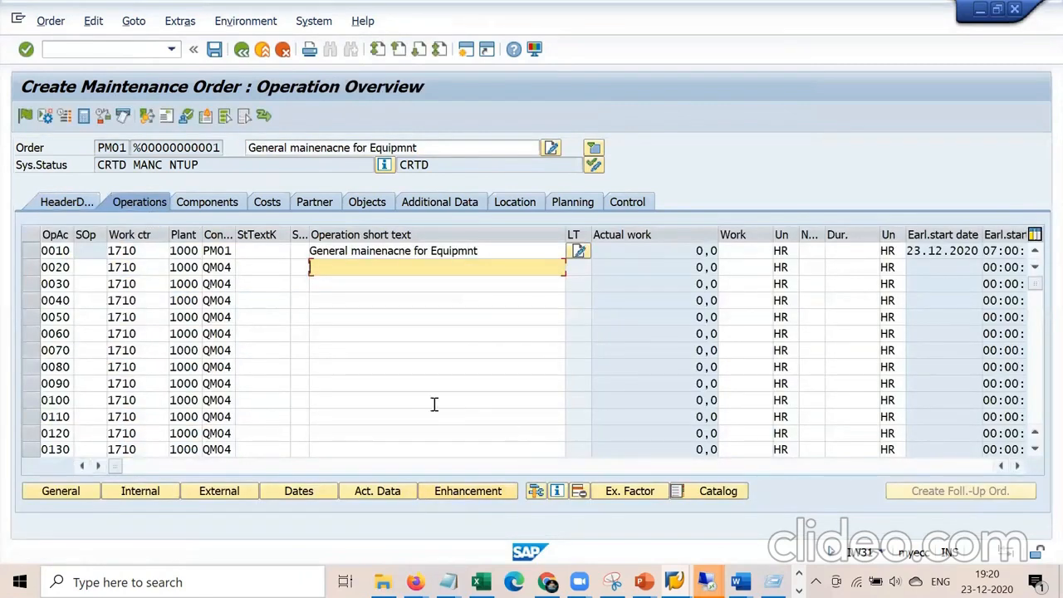
Show the order's Component Overview, which has no components yet.
click(220, 203)
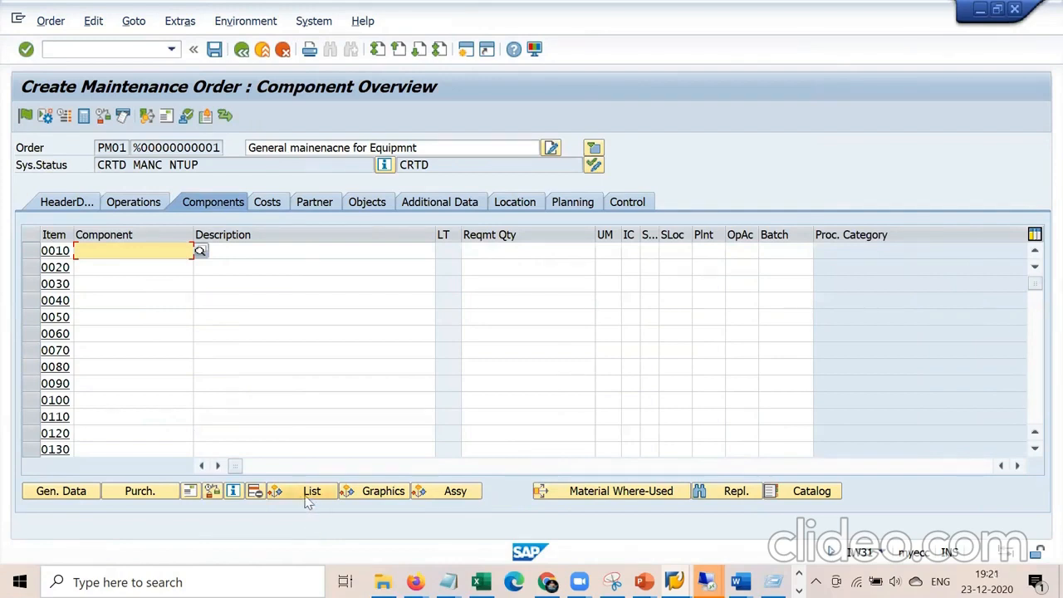
Add component 638 Clamp Screw.iam (4 ST) from the equipment's BOM list, after material 50065513 is rejected.
click(310, 494)
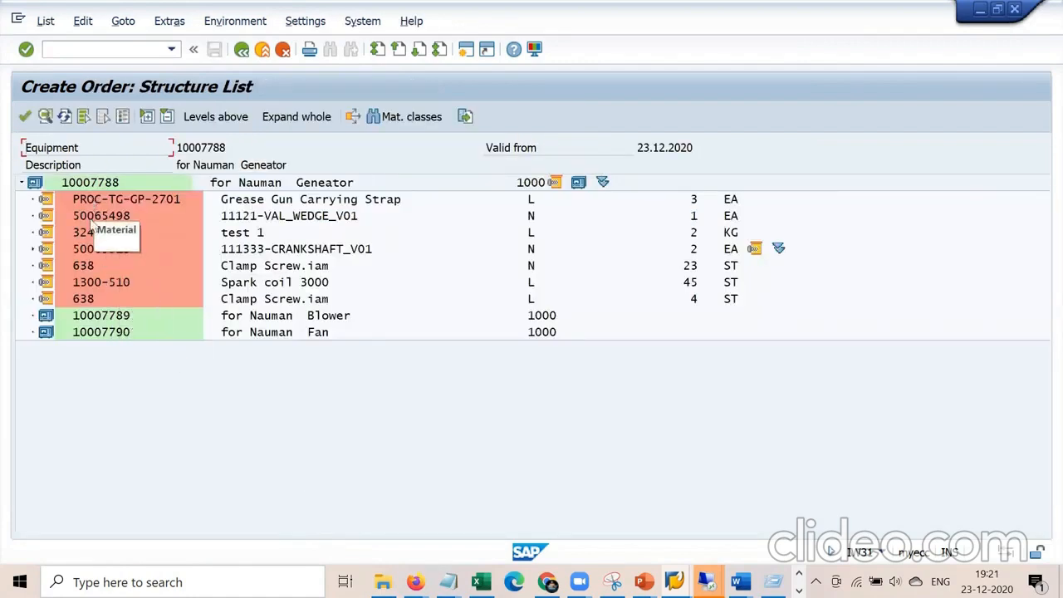
double_click(80, 250)
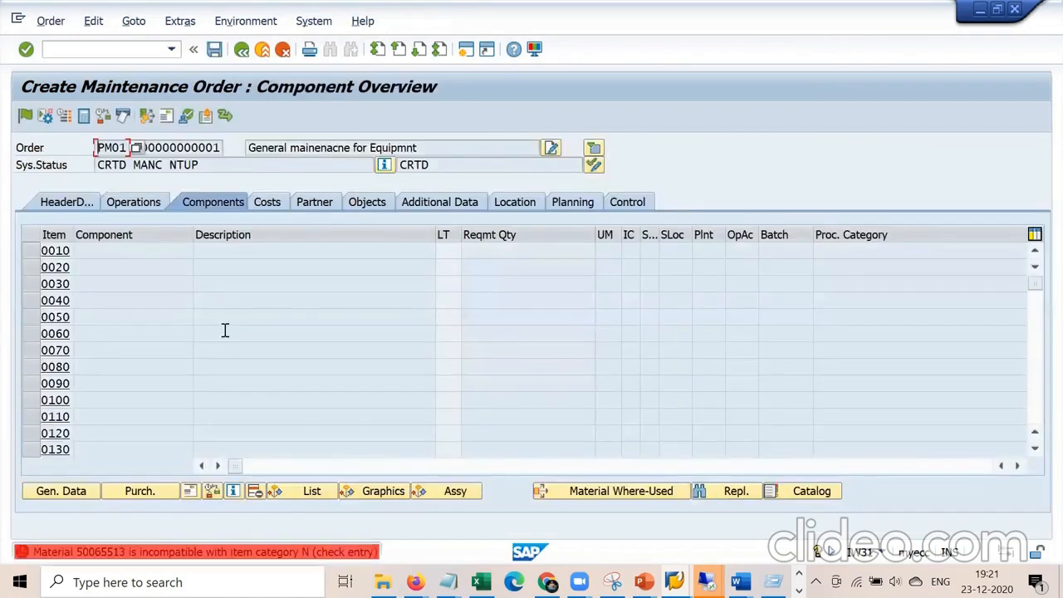
key(Return)
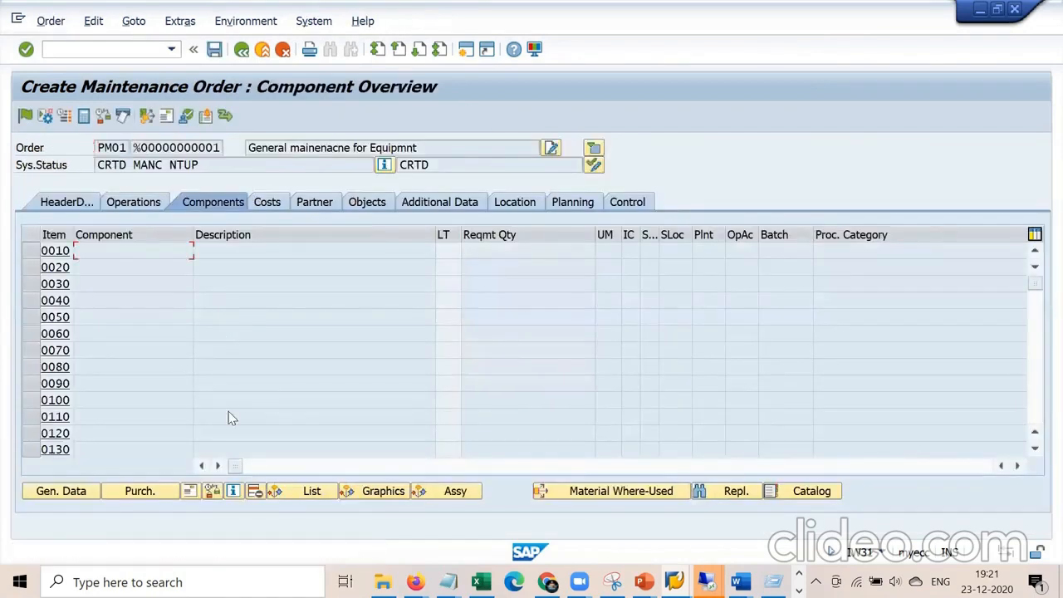
click(301, 490)
double_click(87, 299)
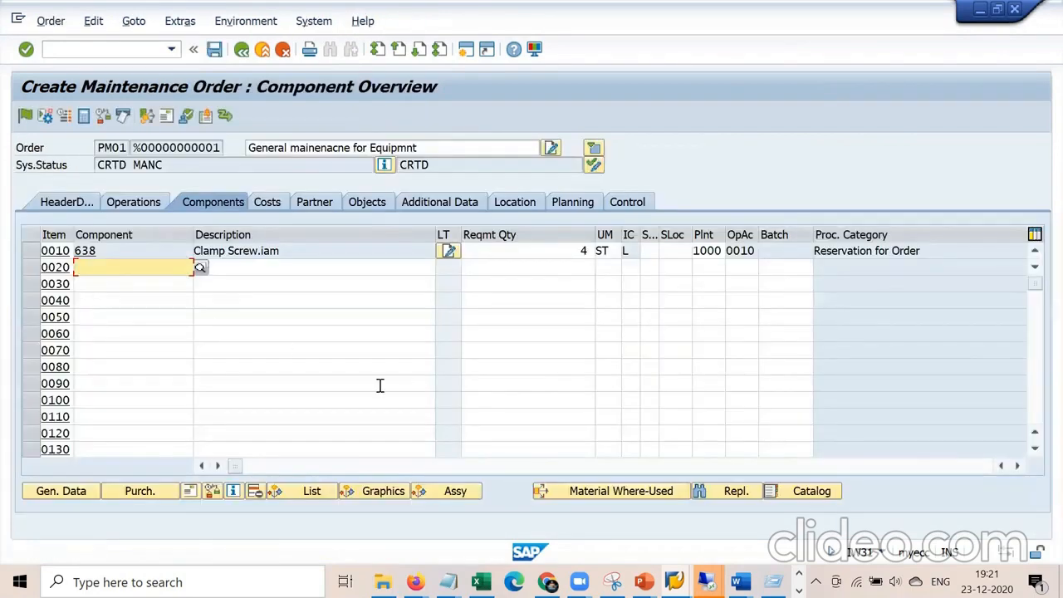
click(137, 202)
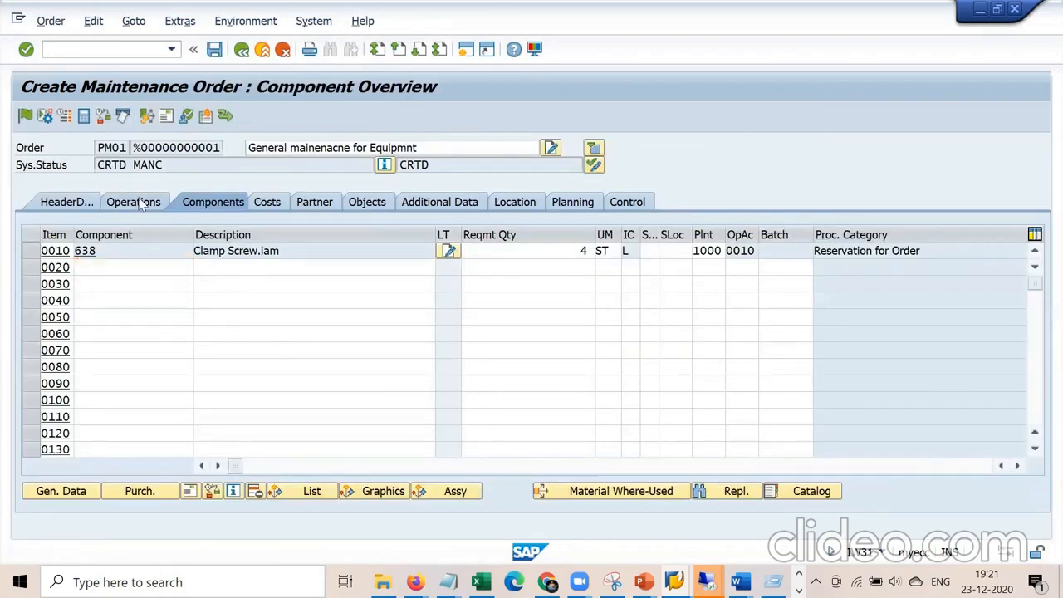
click(73, 203)
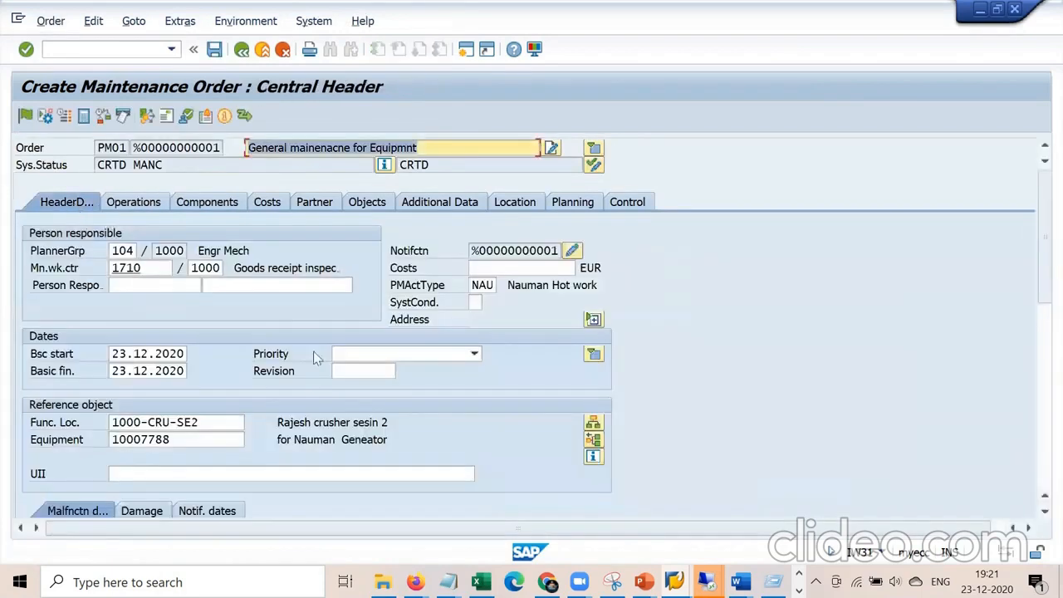
click(217, 205)
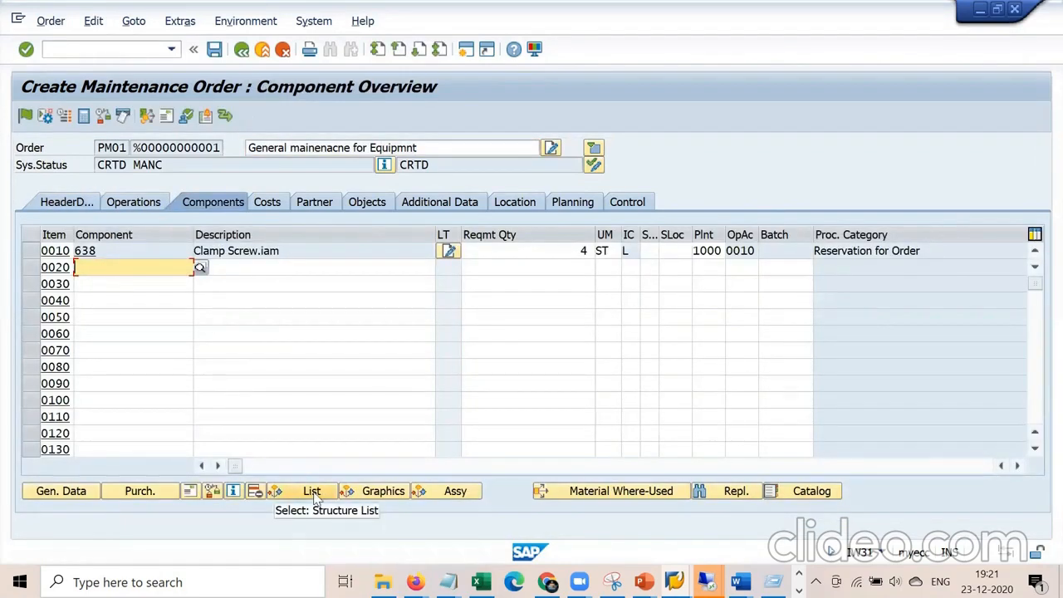
Glance at the PRT note in Notepad, then save the maintenance order.
mouse_move(447, 573)
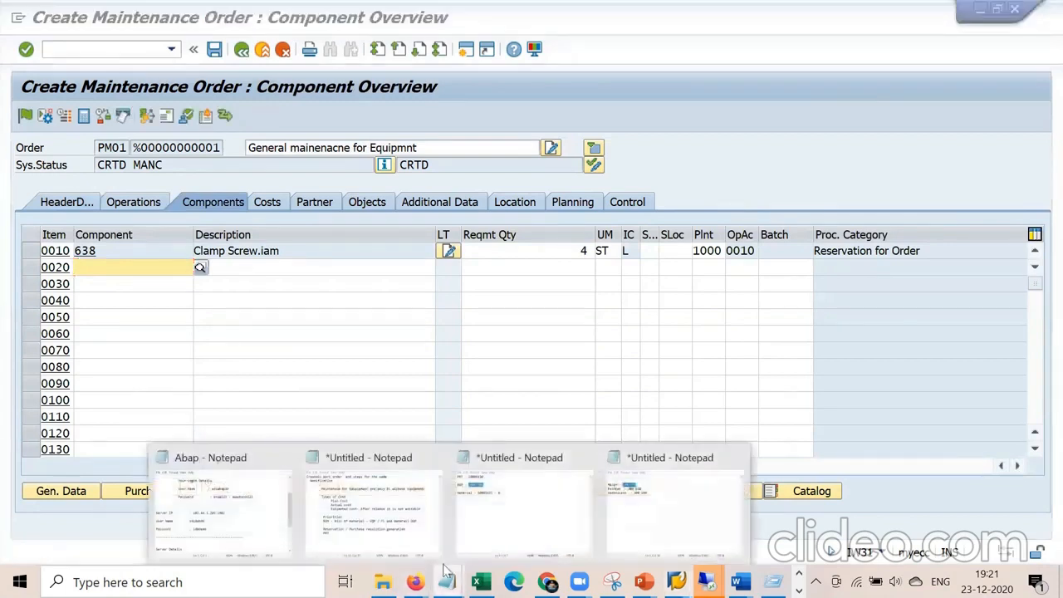
click(405, 498)
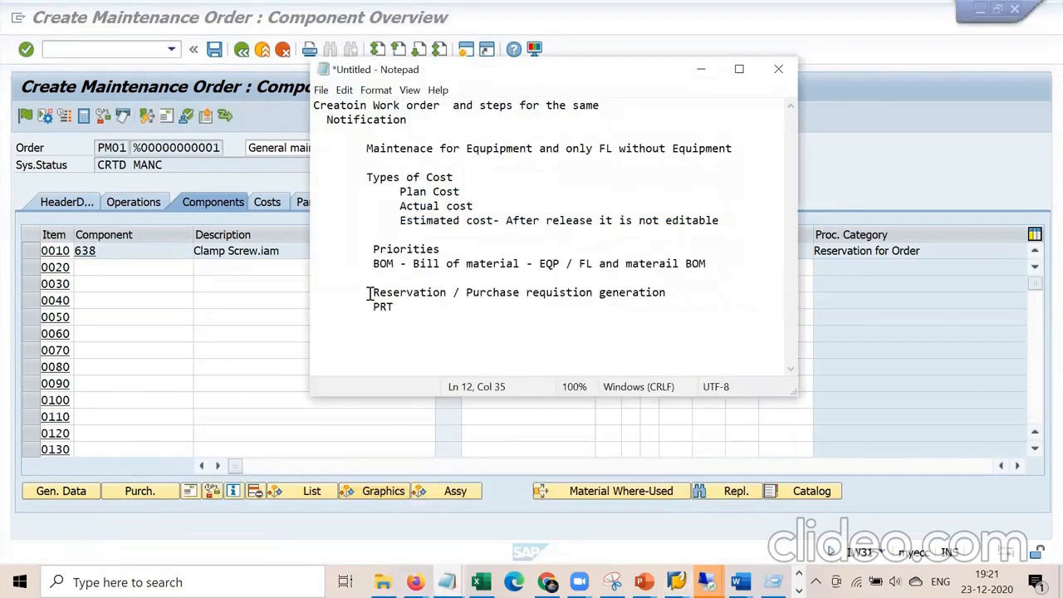
drag(367, 305, 399, 309)
click(422, 328)
click(252, 165)
click(213, 54)
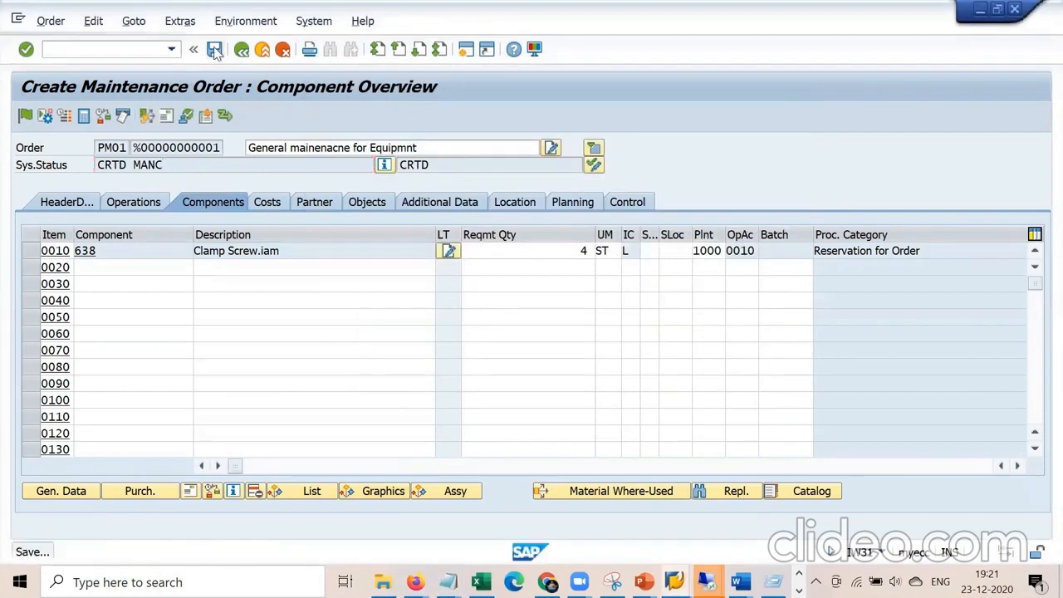
Fill the linked notification's Reported by field from a previous entry.
click(491, 467)
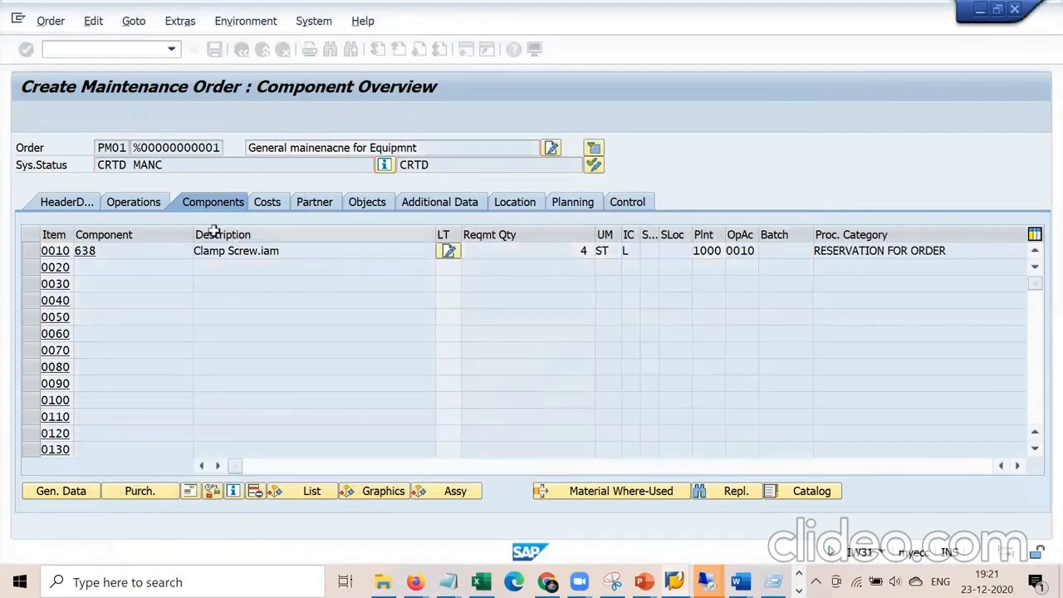
click(94, 200)
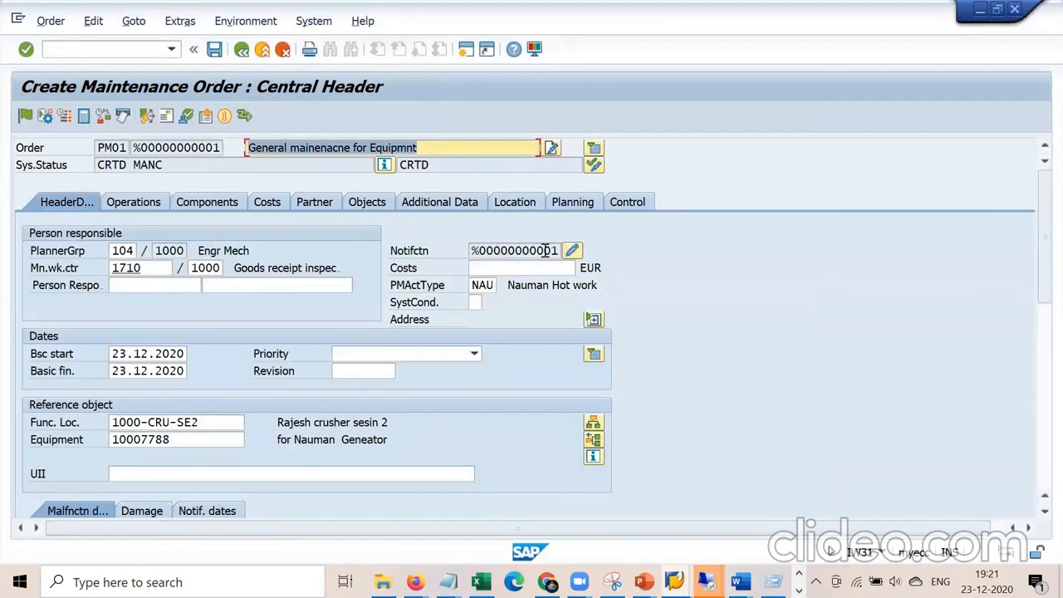
click(195, 425)
key(Down)
key(Return)
key(Return)
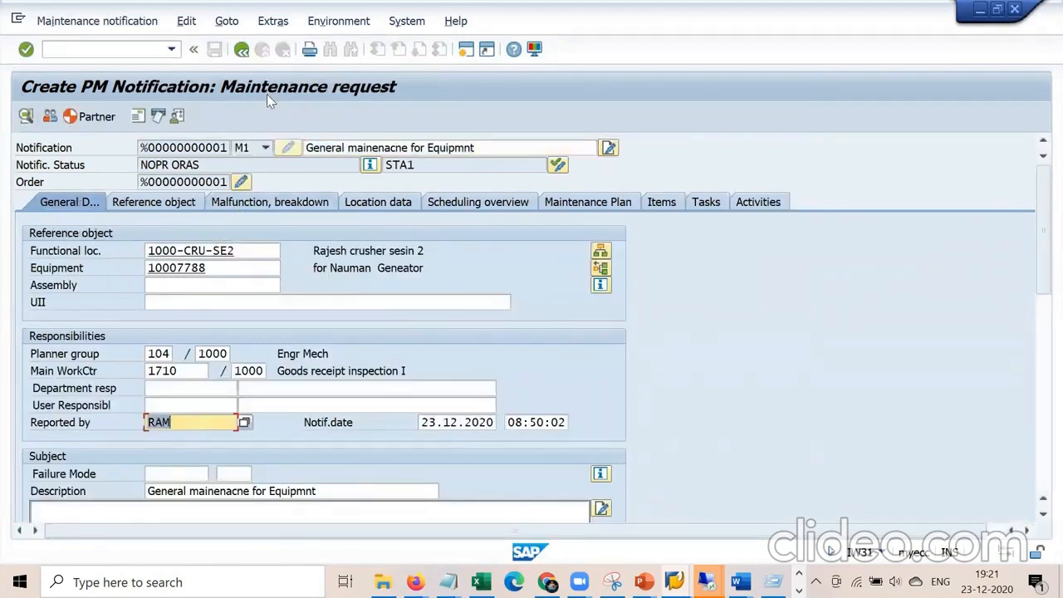
Save the PM01 order with its notification, accepting the availability and costing errors.
click(241, 50)
click(214, 49)
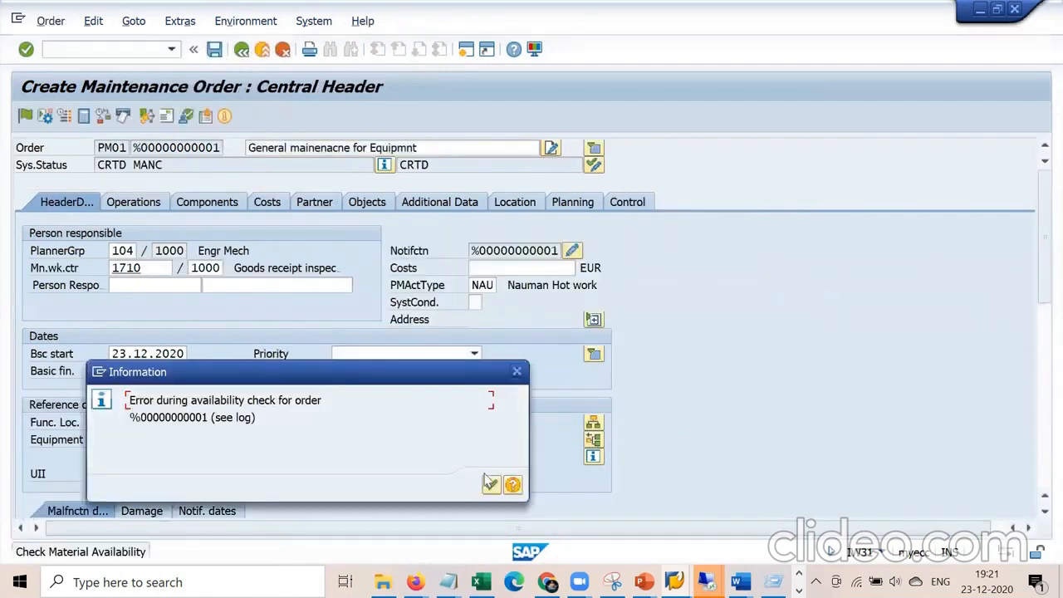
click(491, 486)
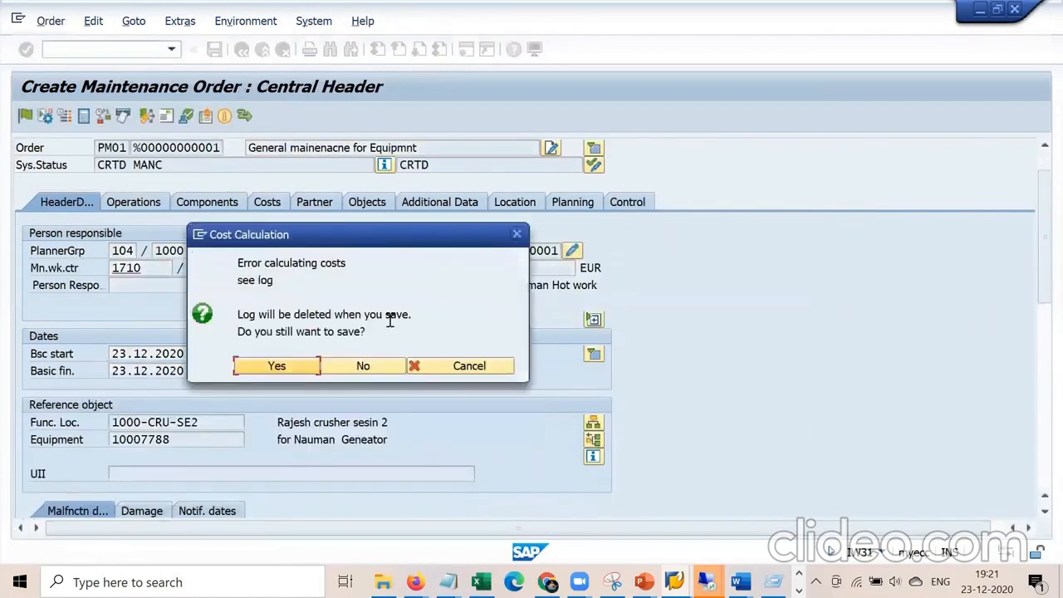
click(246, 369)
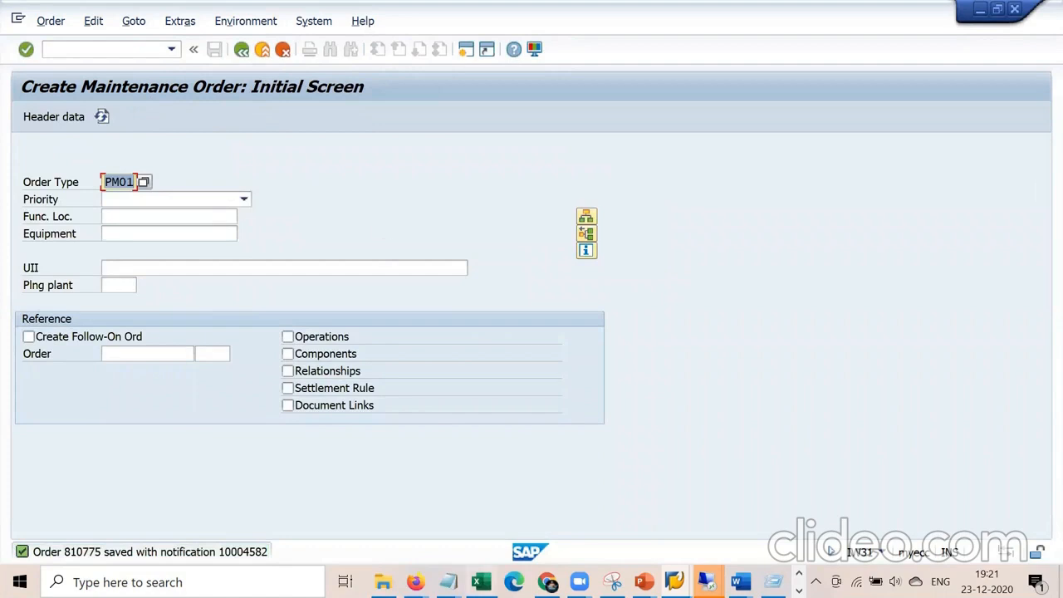
Extend the Notepad line to 'PRT - Production resource tool' and start a new line.
mouse_move(448, 581)
click(420, 504)
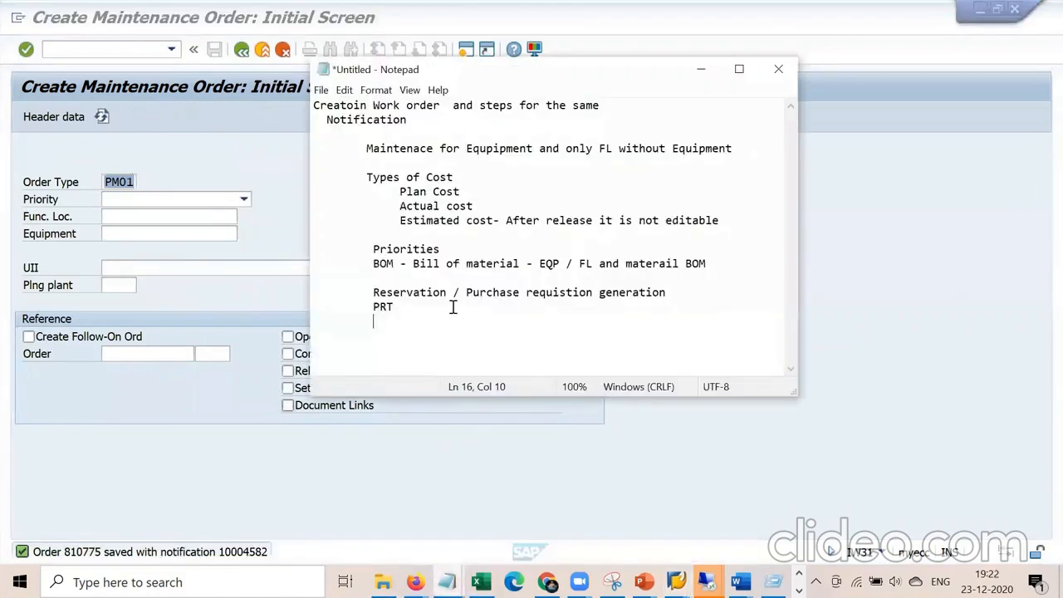
text(- Production resou)
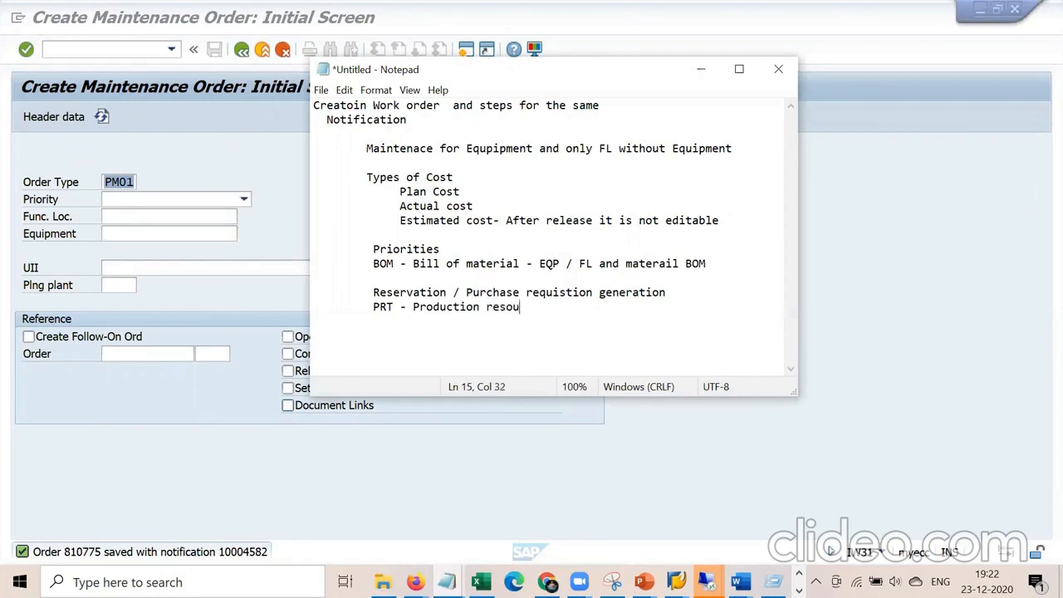
text(rce tool)
key(Return)
Bring the Blueprint PM document forward in Word and scroll through it.
mouse_move(739, 581)
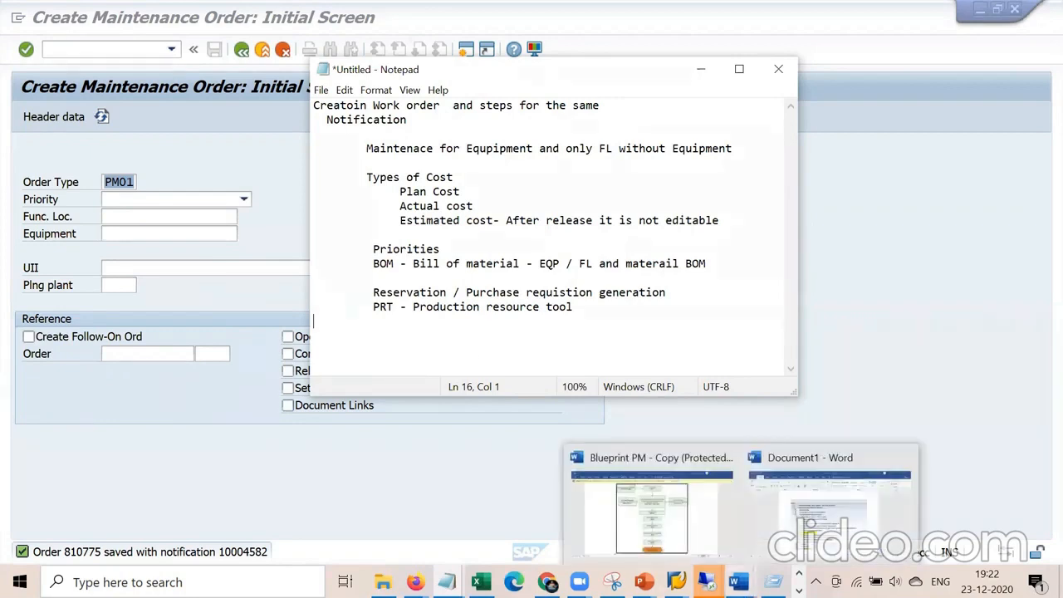
click(686, 538)
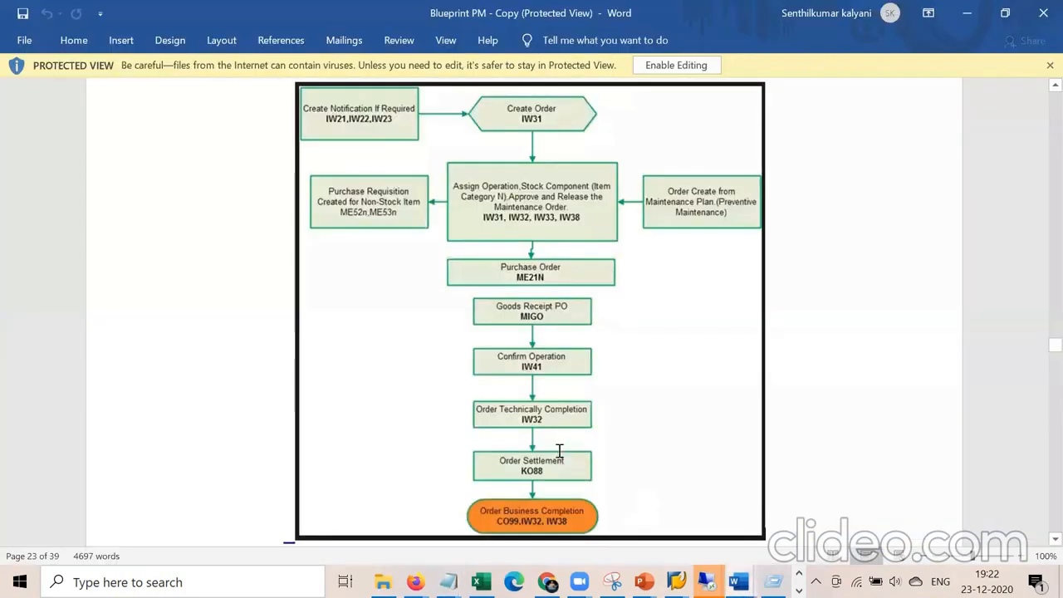
scroll(560, 446, down, 6)
scroll(559, 449, up, 3)
scroll(560, 455, up, 20)
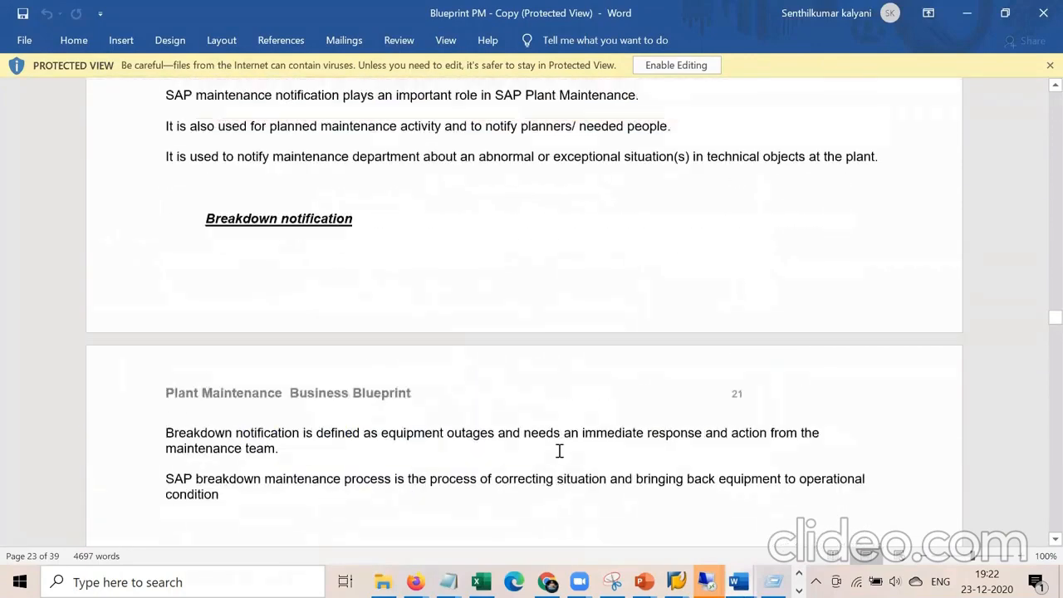
scroll(560, 456, up, 15)
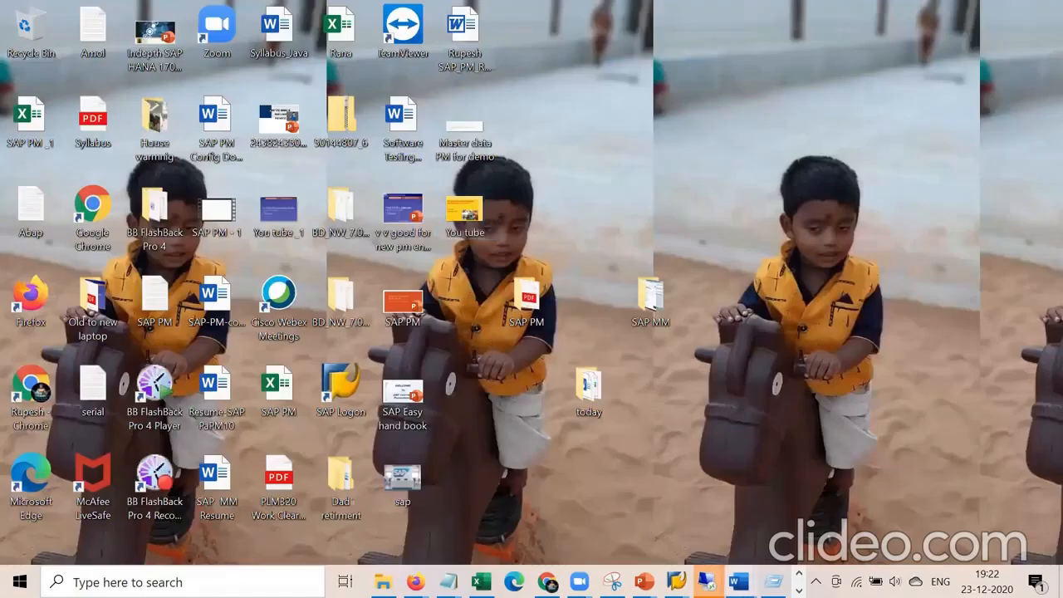
Scroll up to section 5.1.1 Production Resources & Tools and highlight the Document PRT heading.
mouse_move(738, 581)
click(664, 503)
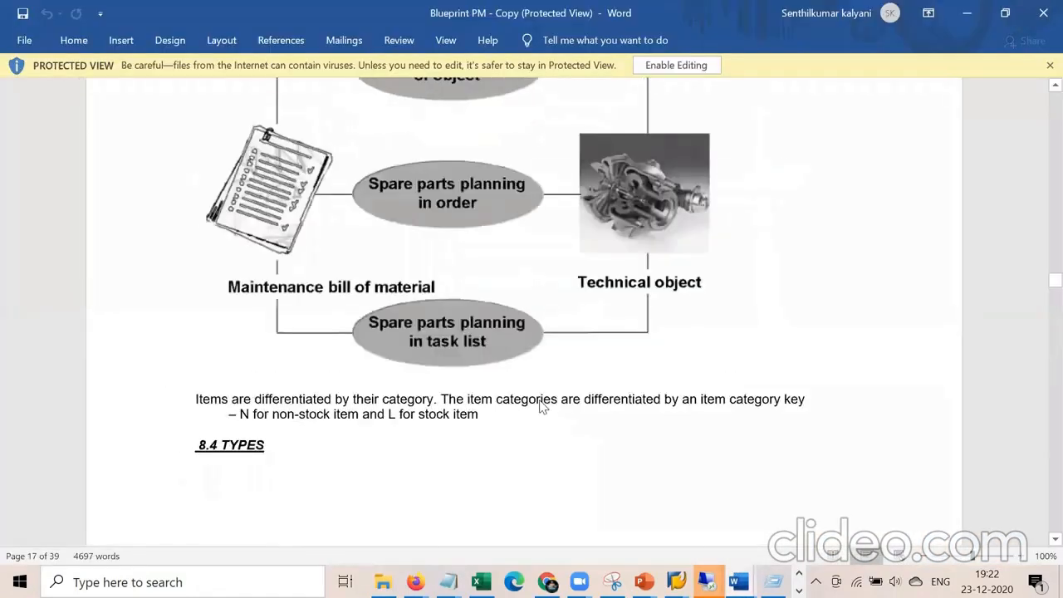
scroll(541, 402, up, 8)
scroll(541, 400, up, 15)
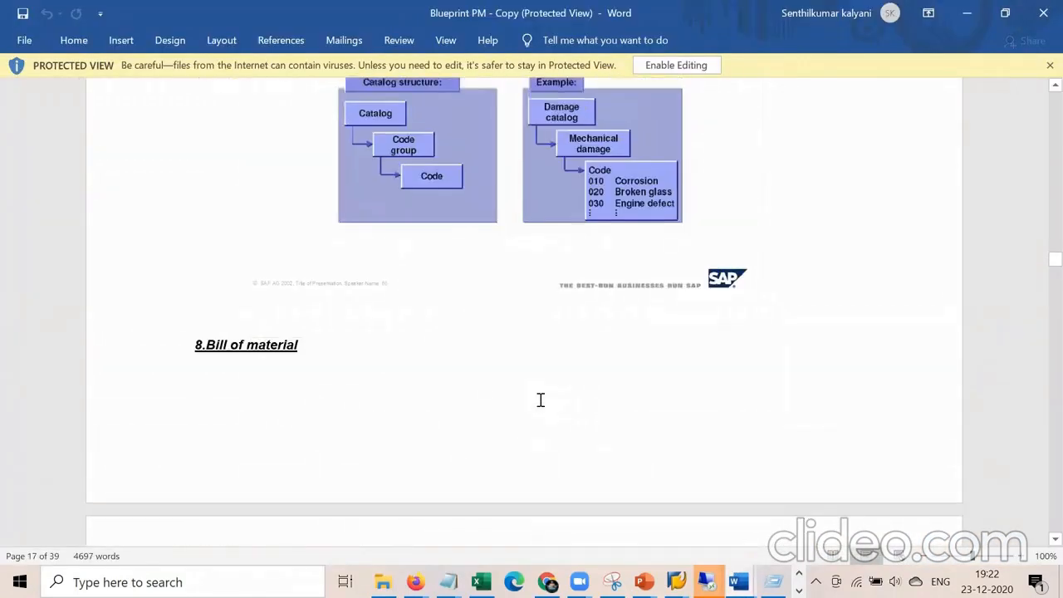
scroll(541, 400, up, 20)
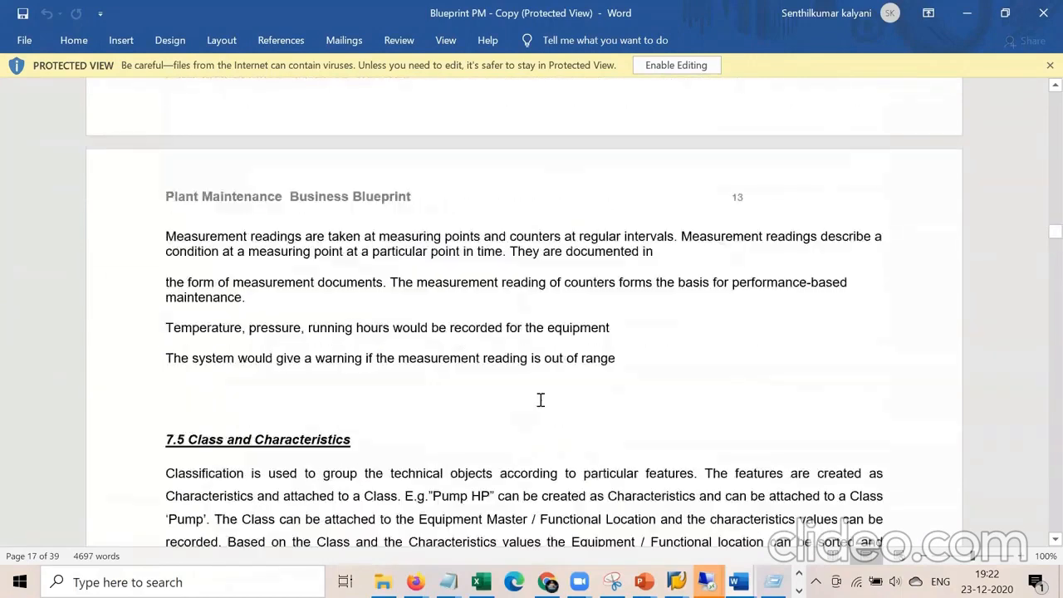
scroll(541, 402, up, 20)
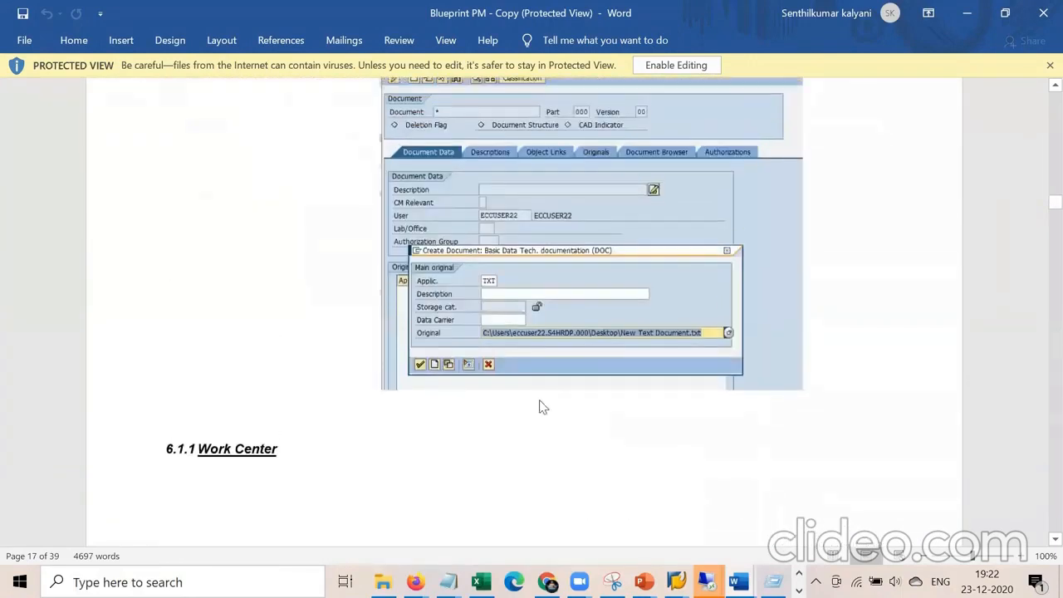
scroll(541, 400, up, 5)
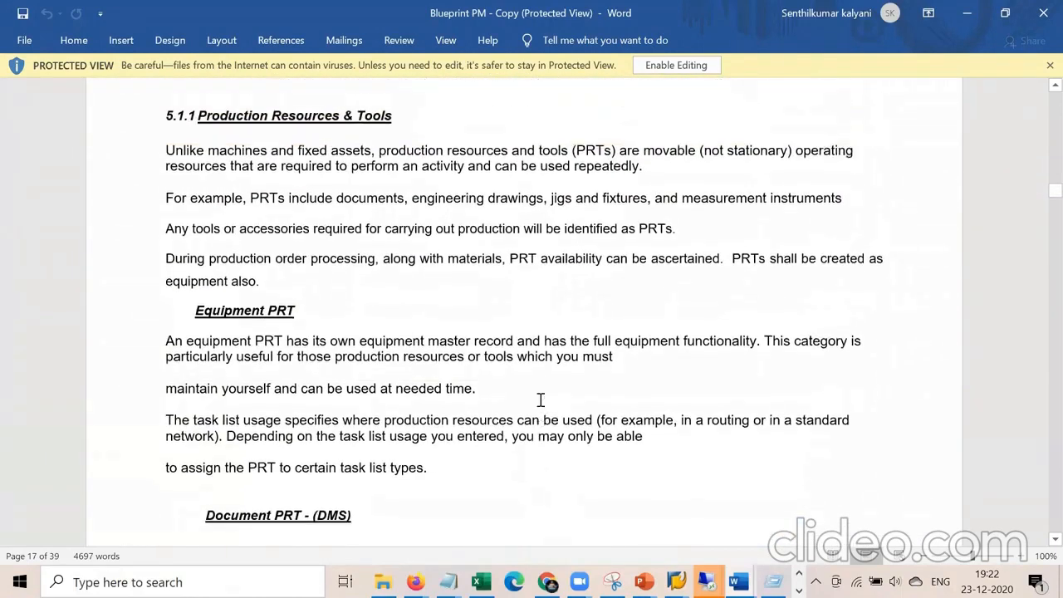
drag(243, 336, 324, 341)
scroll(324, 341, down, 5)
drag(363, 302, 213, 290)
click(404, 373)
Start creating equipment with /nIE01 using equipment category P.
key(alt+Tab)
key(alt+Tab)
key(Tab)
click(146, 48)
text(/nie01)
key(Return)
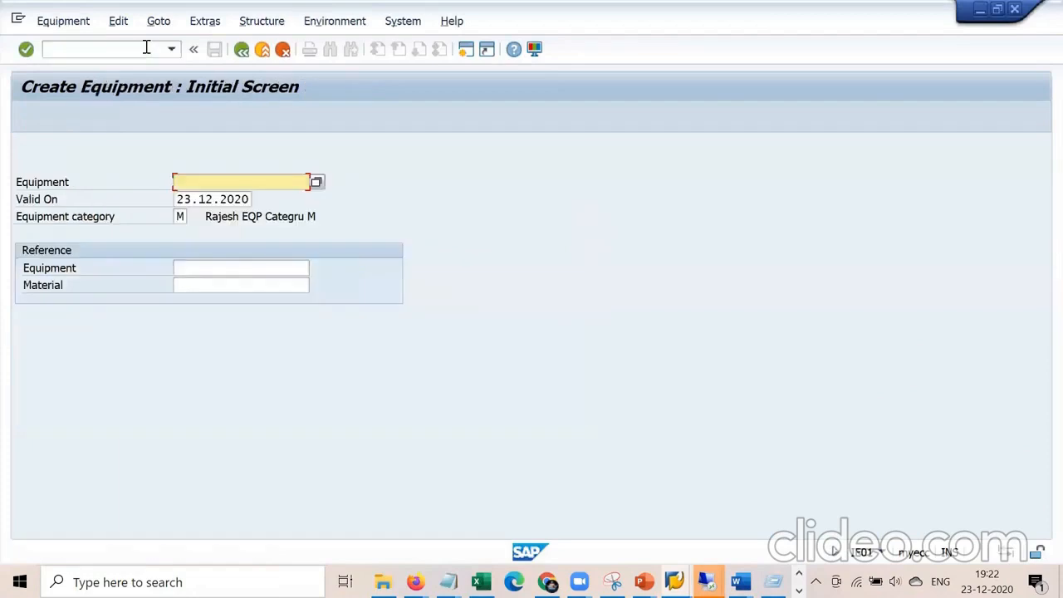
click(179, 216)
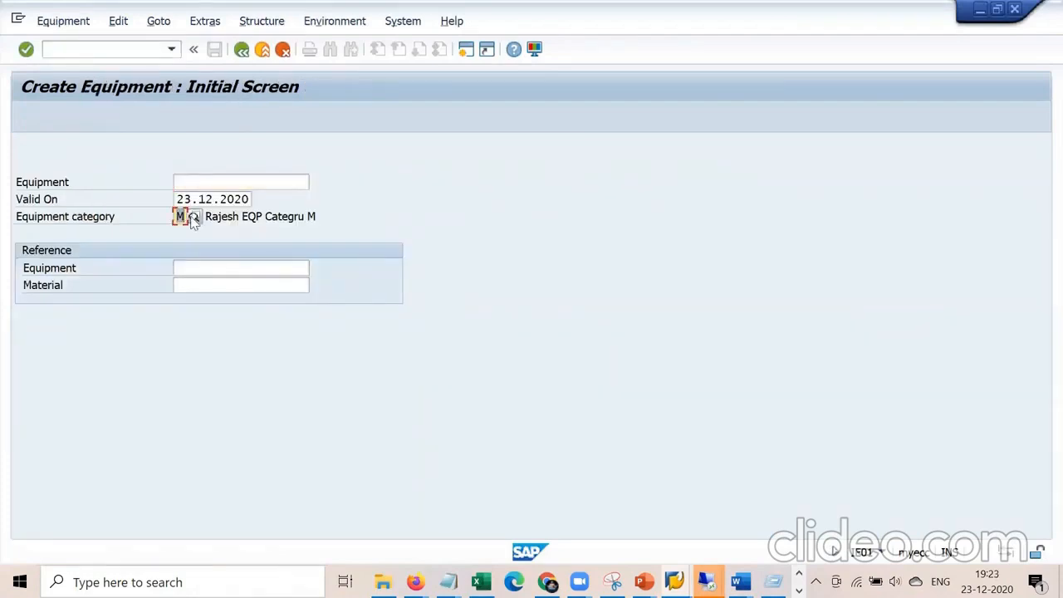
text(p)
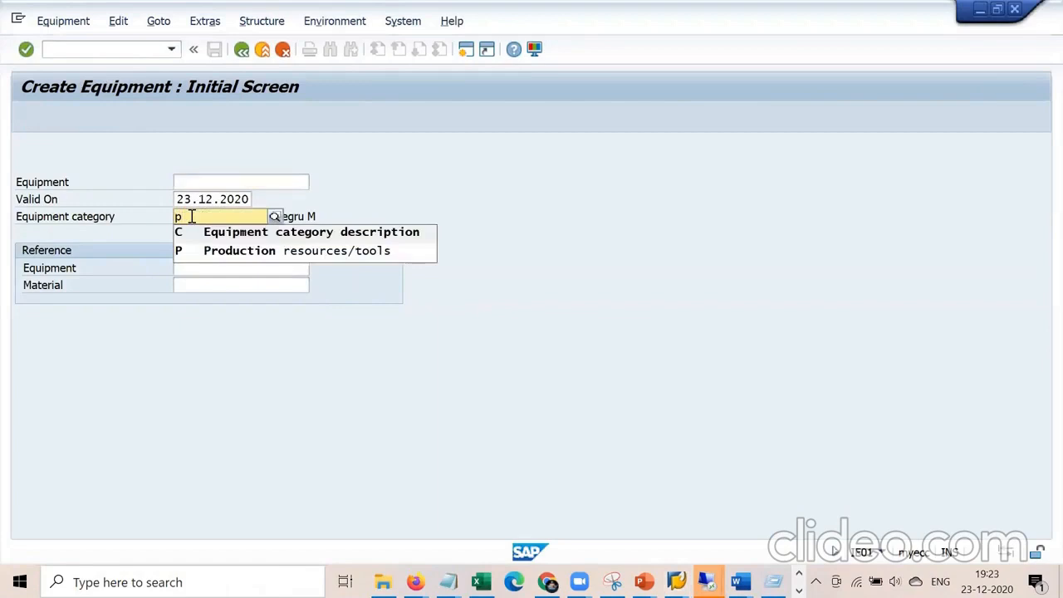
key(Return)
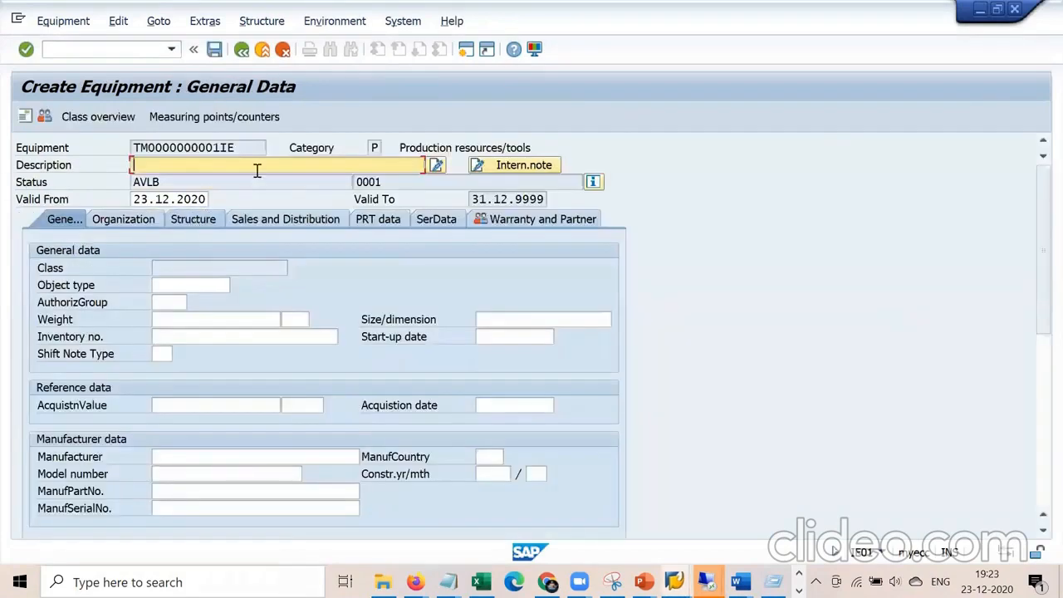
Give the equipment the description 'Vibraition meter' and PRT task list usage 009.
click(248, 170)
key(Down)
key(Down)
key(Down)
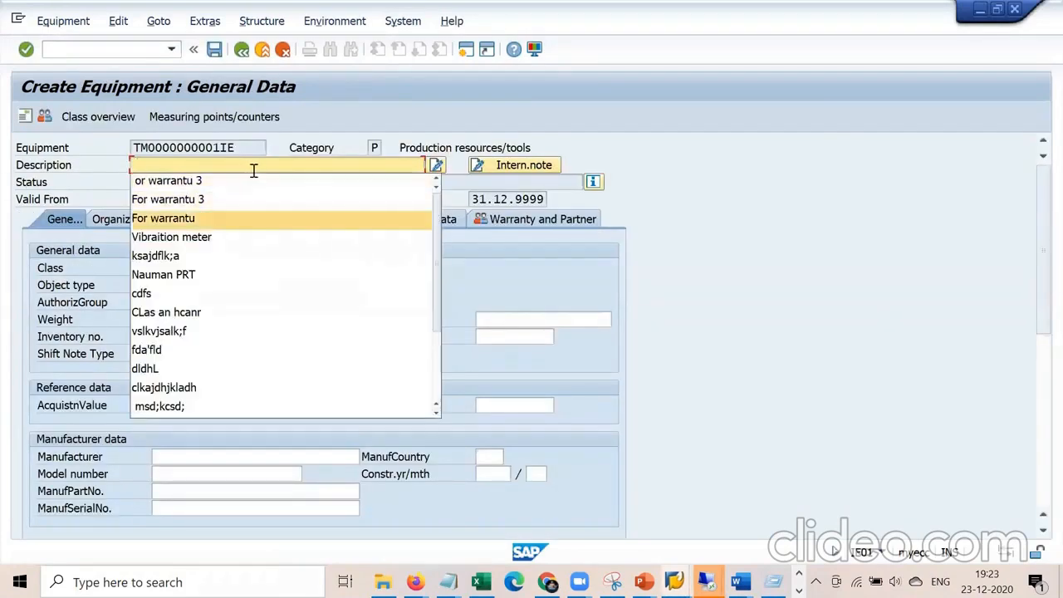
key(Down)
key(Return)
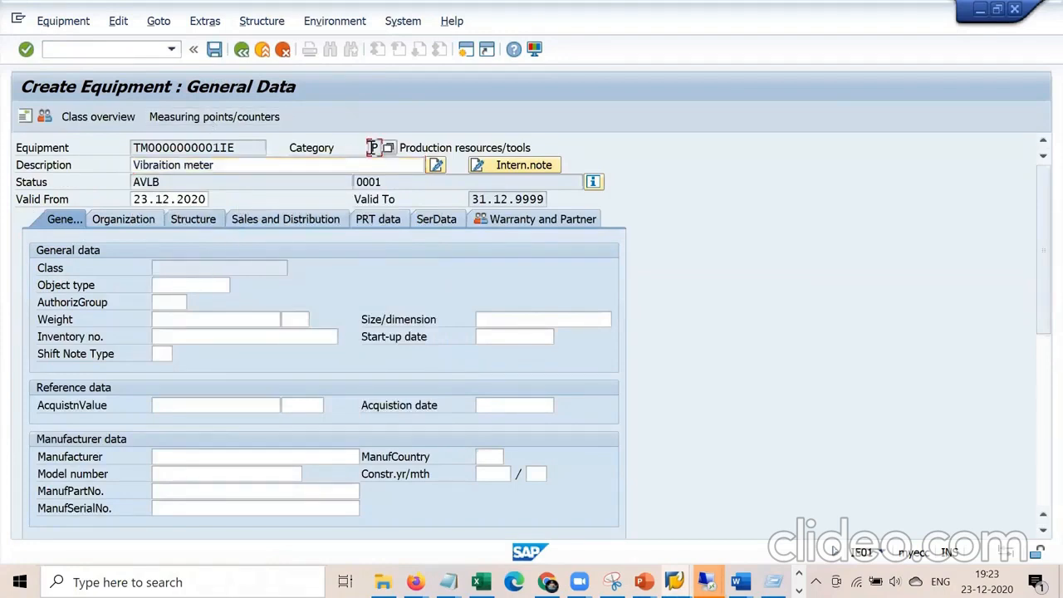
click(389, 219)
click(199, 287)
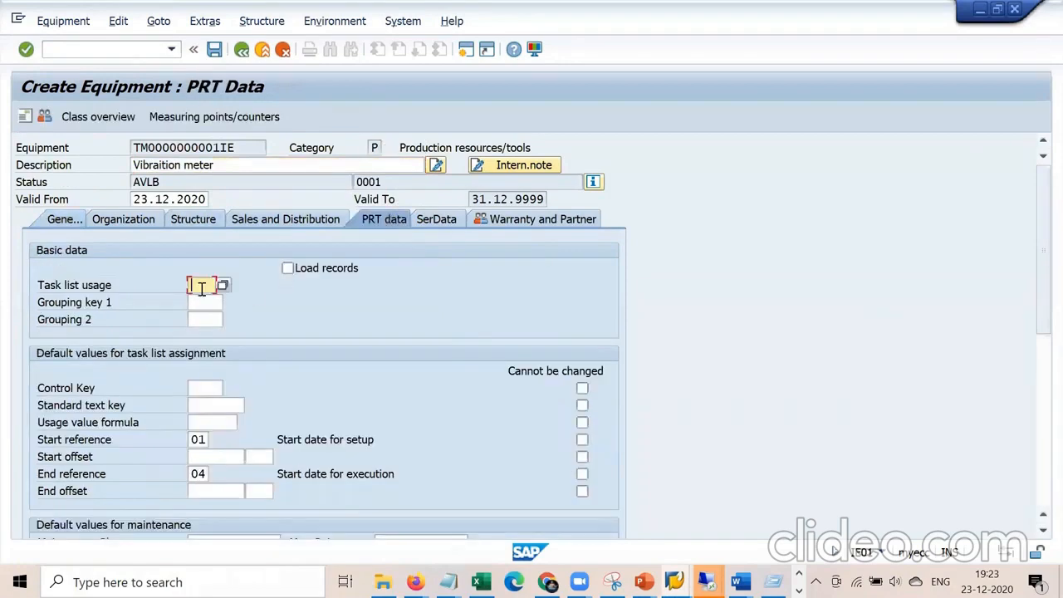
click(222, 286)
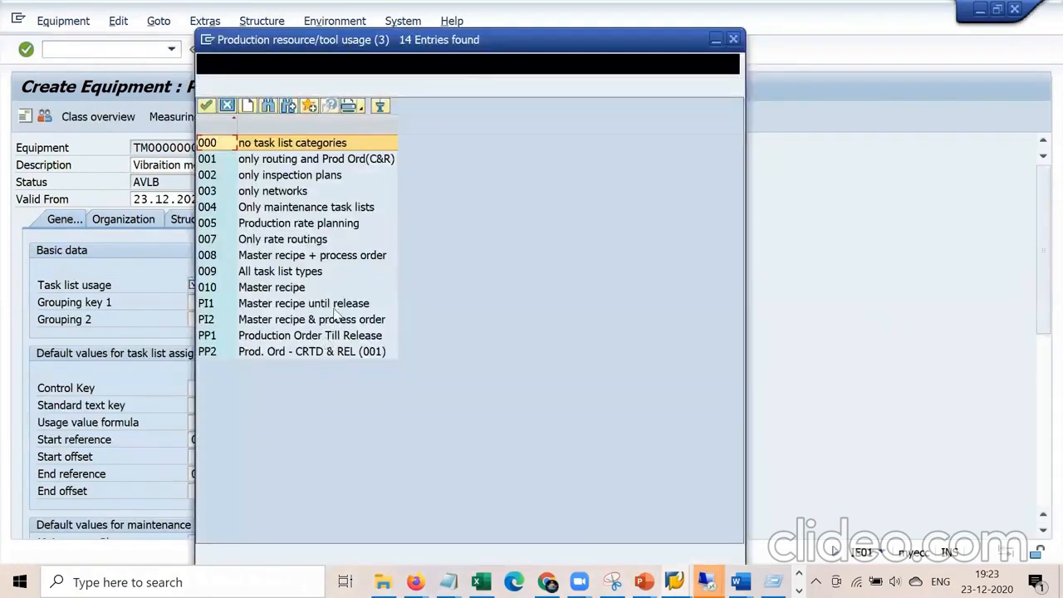
double_click(273, 276)
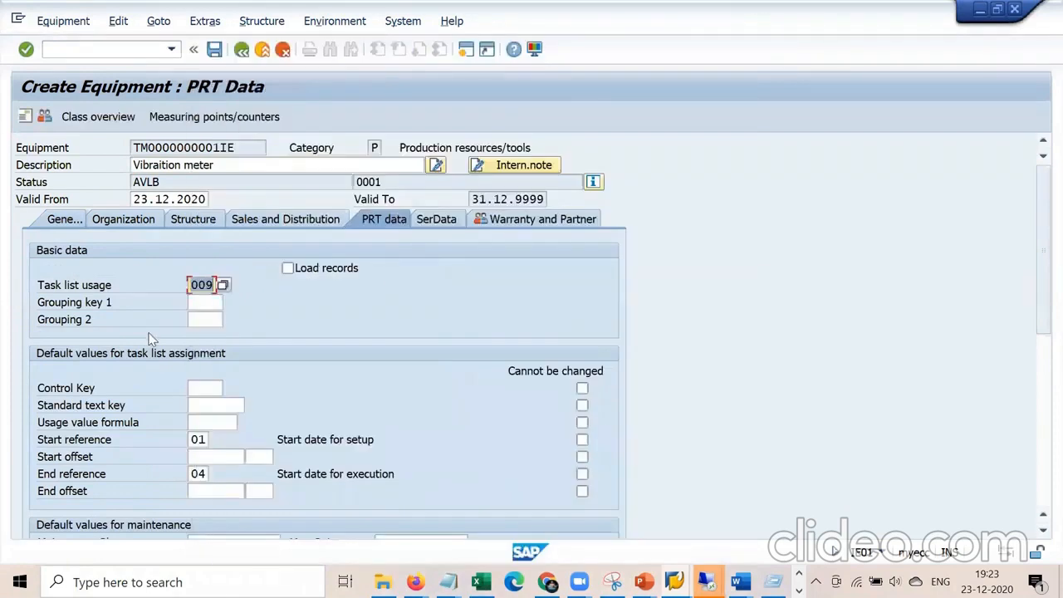
Set maintenance plant 1000 Hamburg in the structure and location data.
click(61, 223)
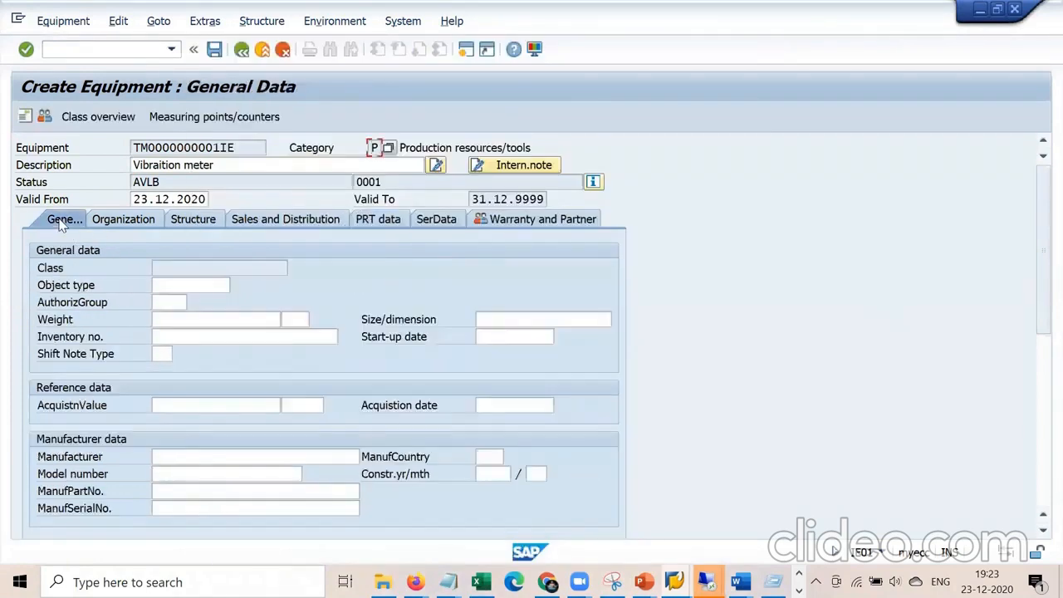
click(127, 224)
click(171, 269)
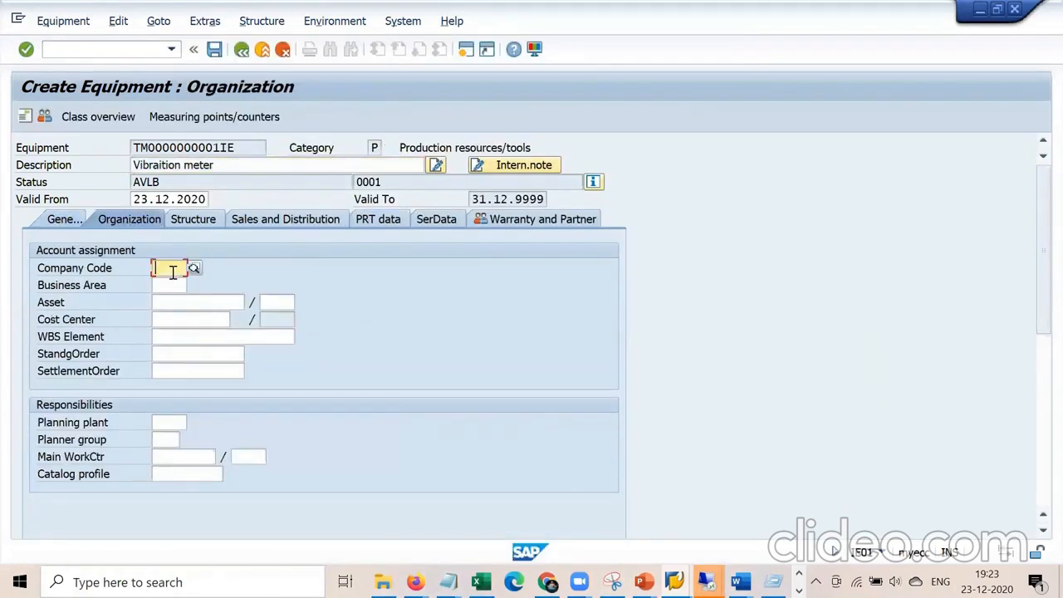
click(205, 224)
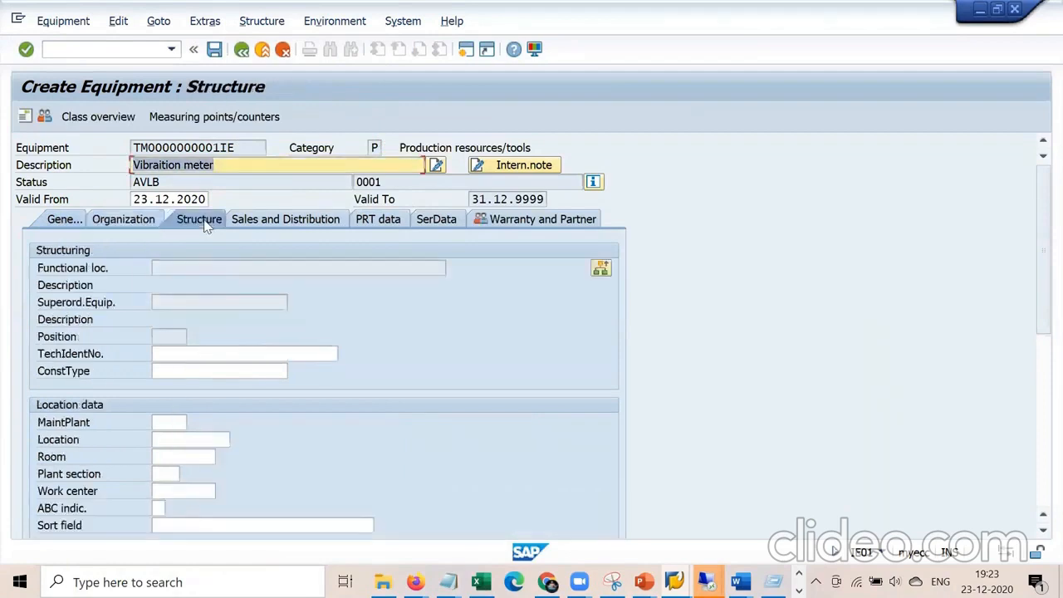
click(162, 422)
key(Down)
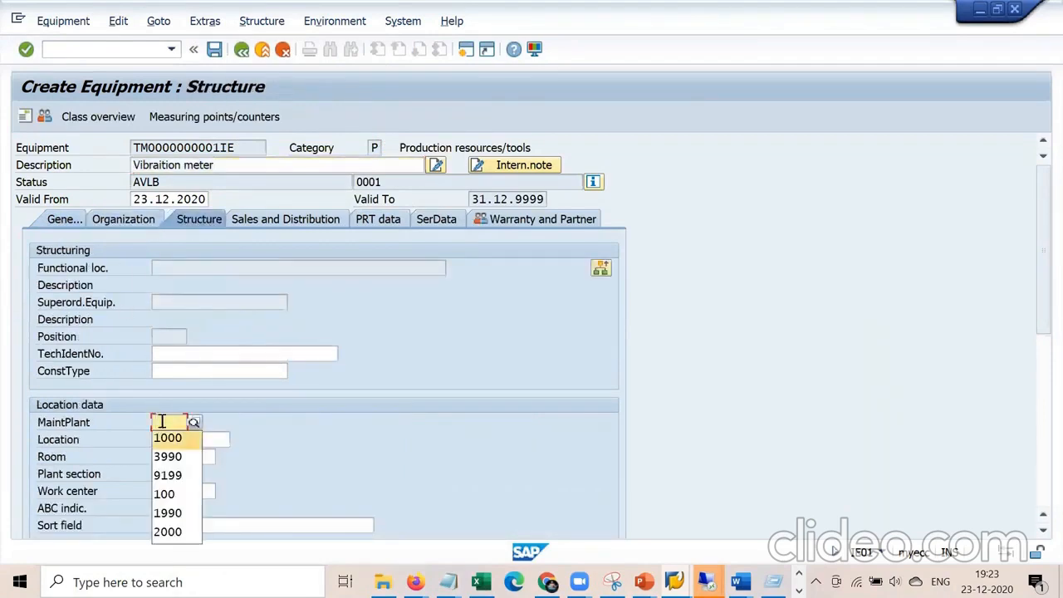
key(Return)
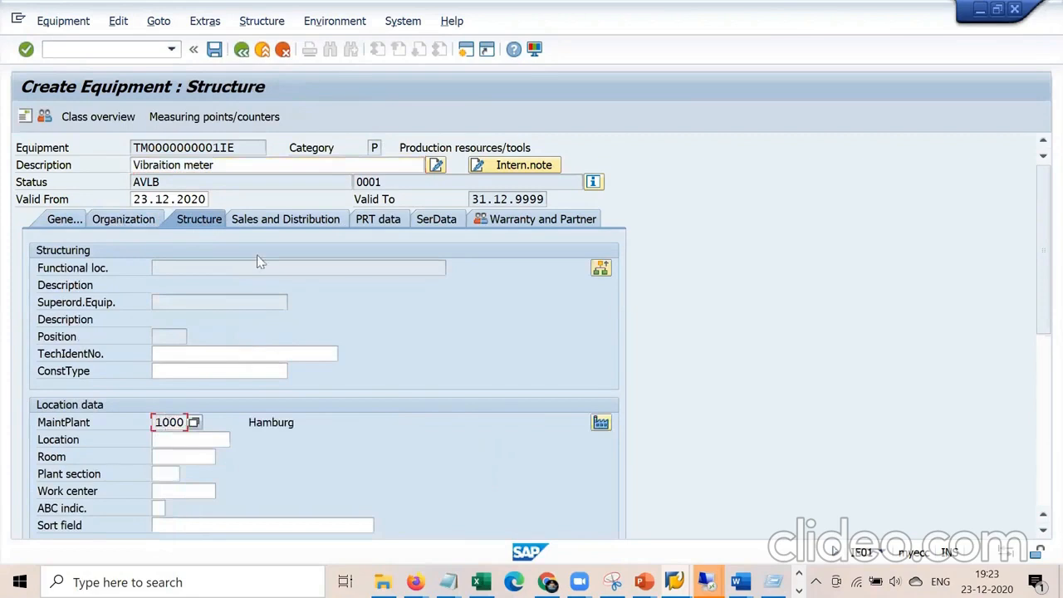
click(72, 229)
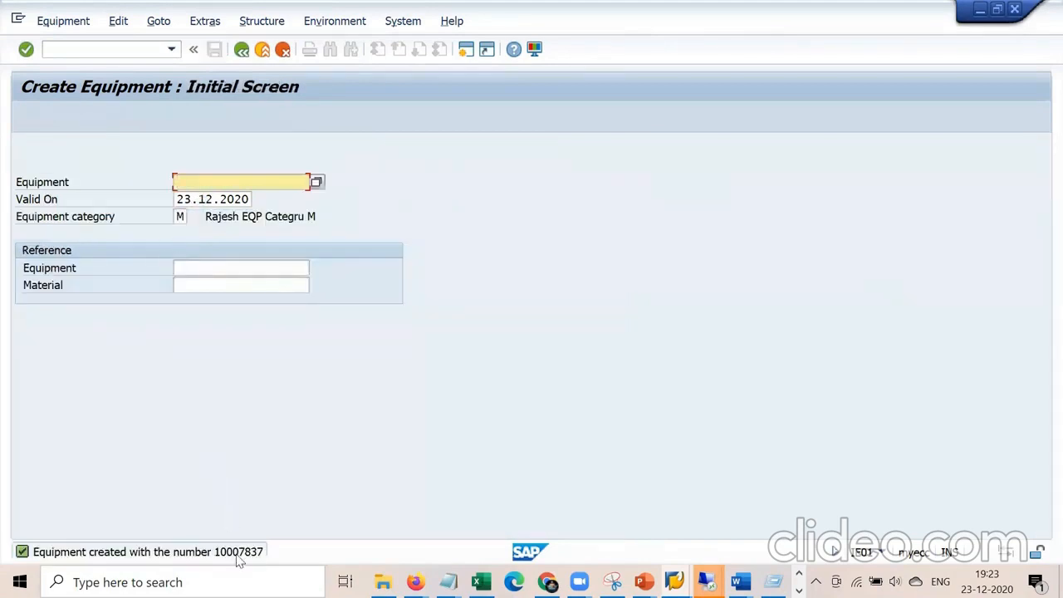
Copy the new equipment number 10007837 from the status message details.
double_click(238, 552)
drag(496, 126, 565, 126)
key(ctrl+c)
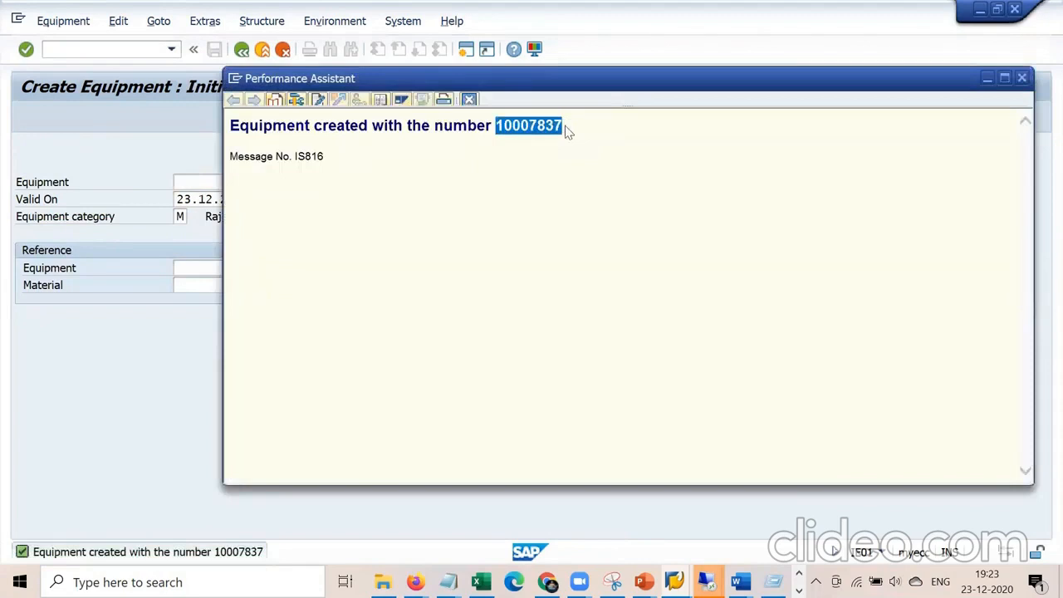
click(447, 581)
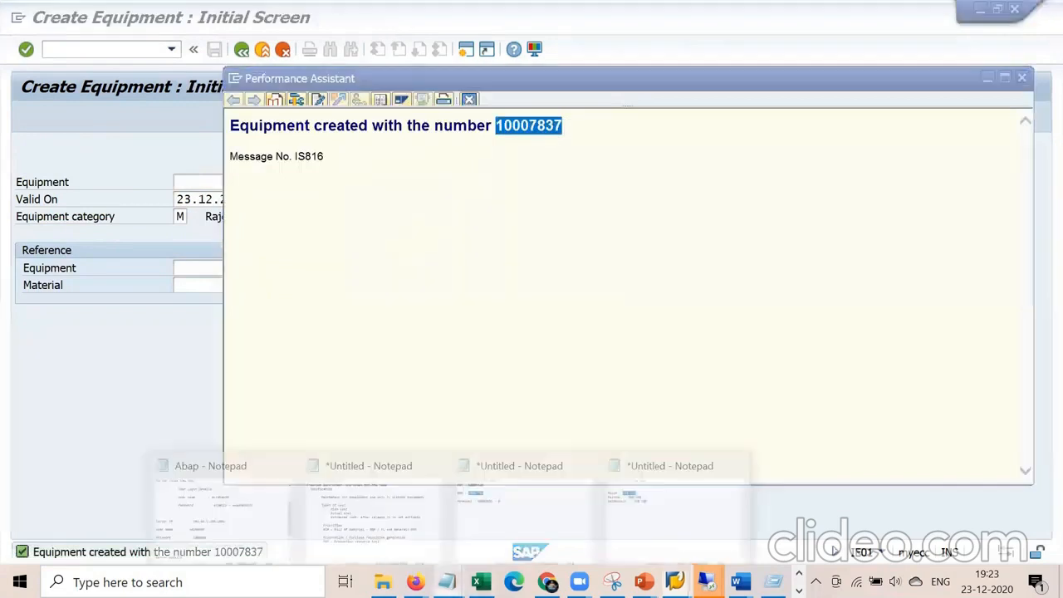
click(641, 500)
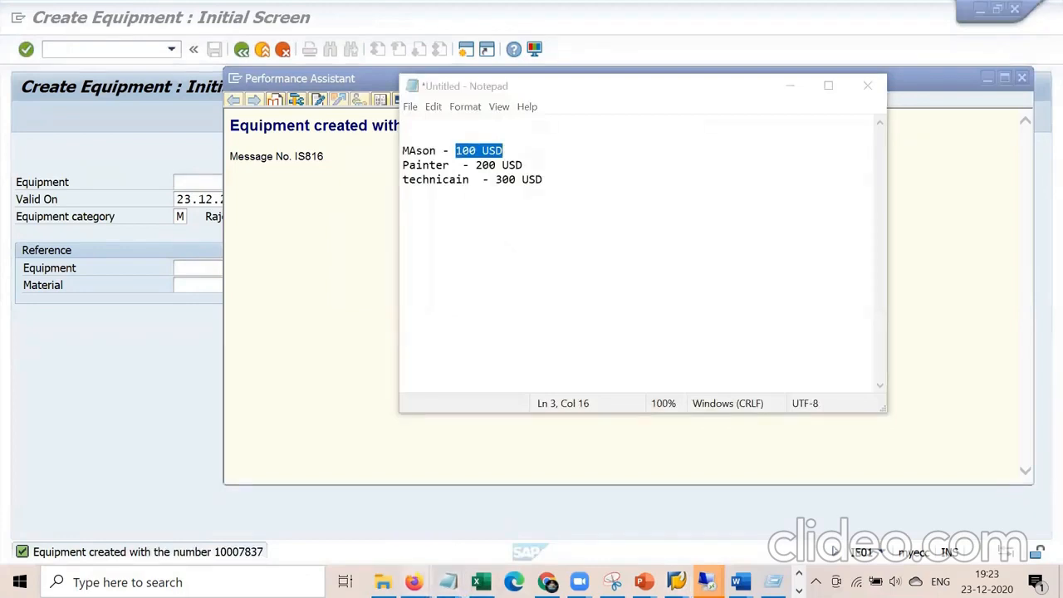
Paste 10007837 after the 'PRT - 10006120 /' entry in the Notepad notes.
click(447, 582)
click(507, 520)
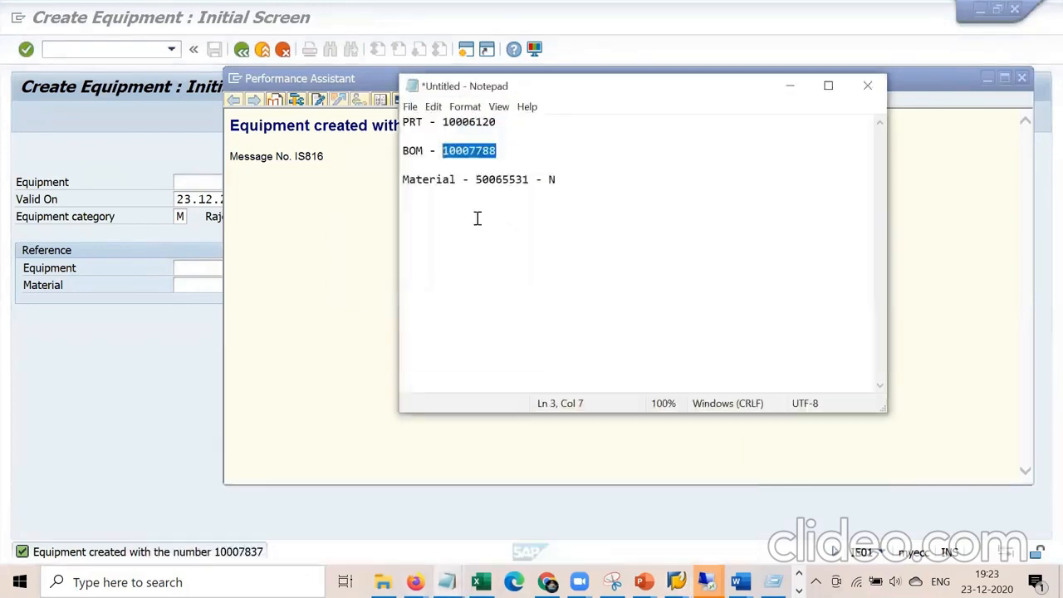
click(512, 120)
key(ctrl+v)
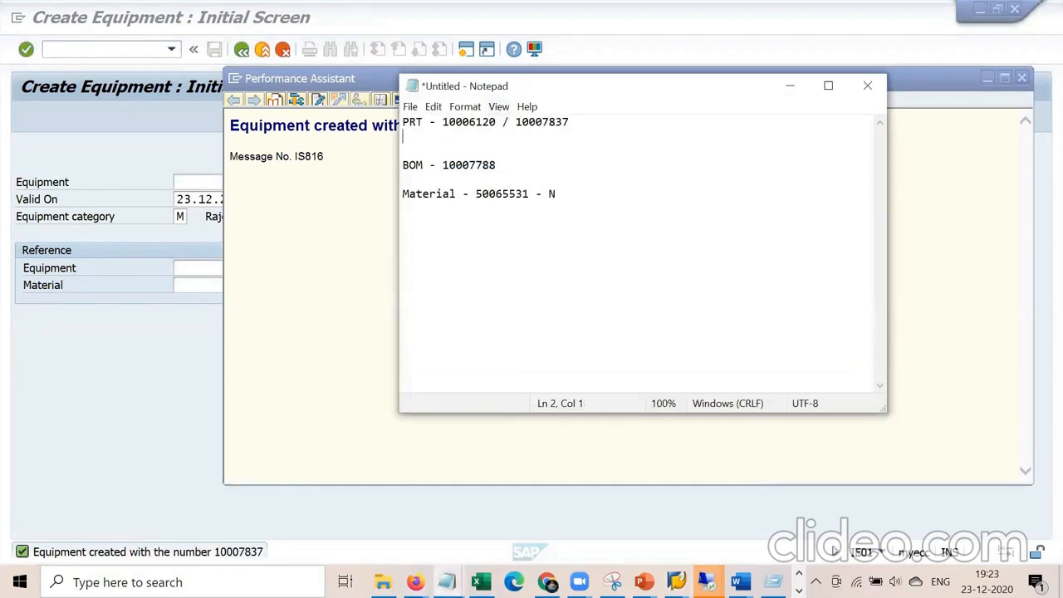
drag(593, 120, 515, 119)
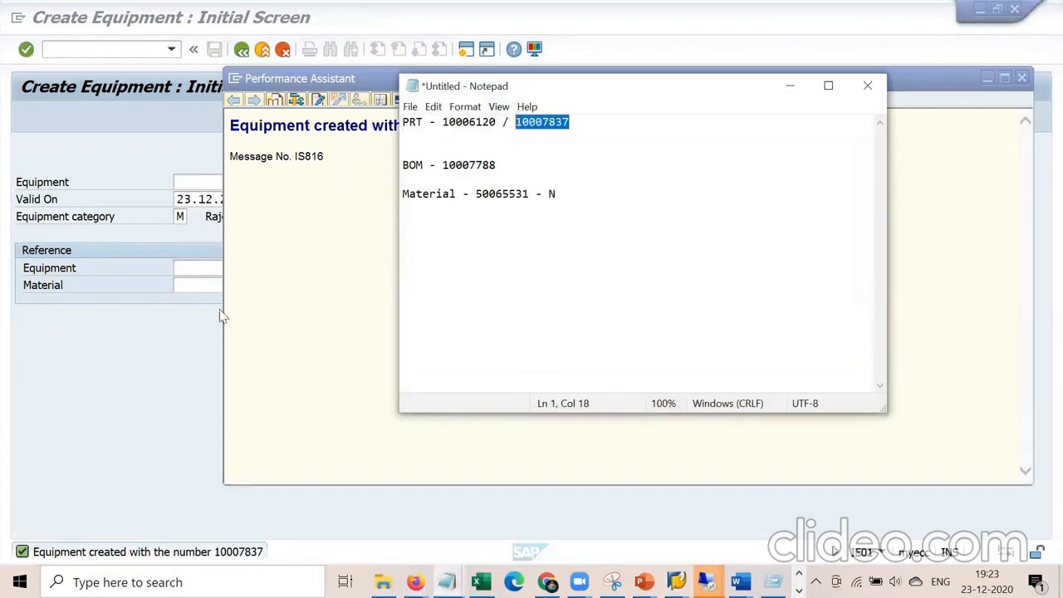
click(192, 327)
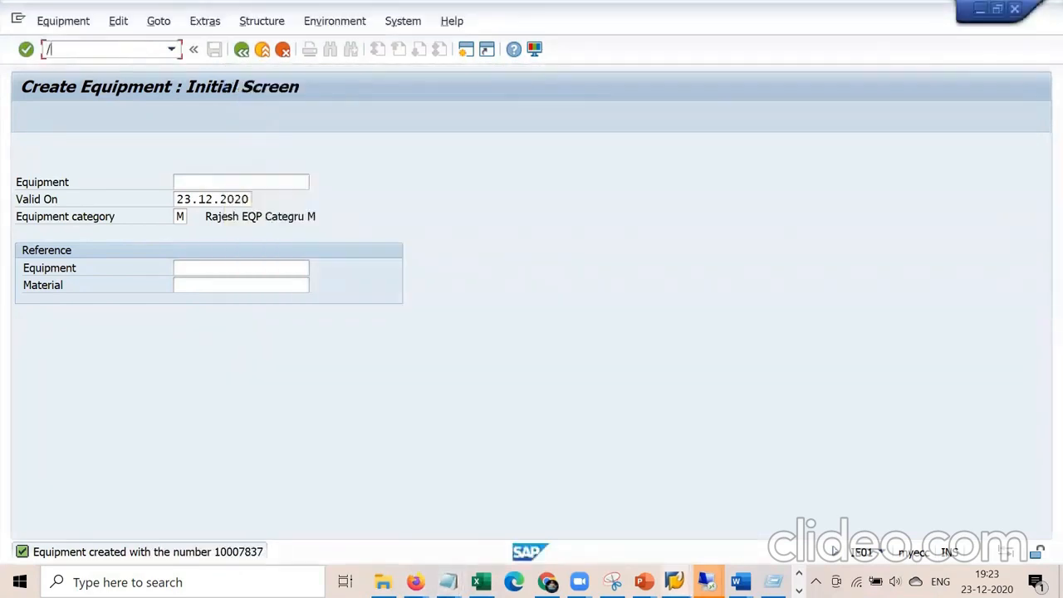
Open order 810775 with /nIW32 and start a new PRT entry for operation 0010.
text(/niw32)
key(Return)
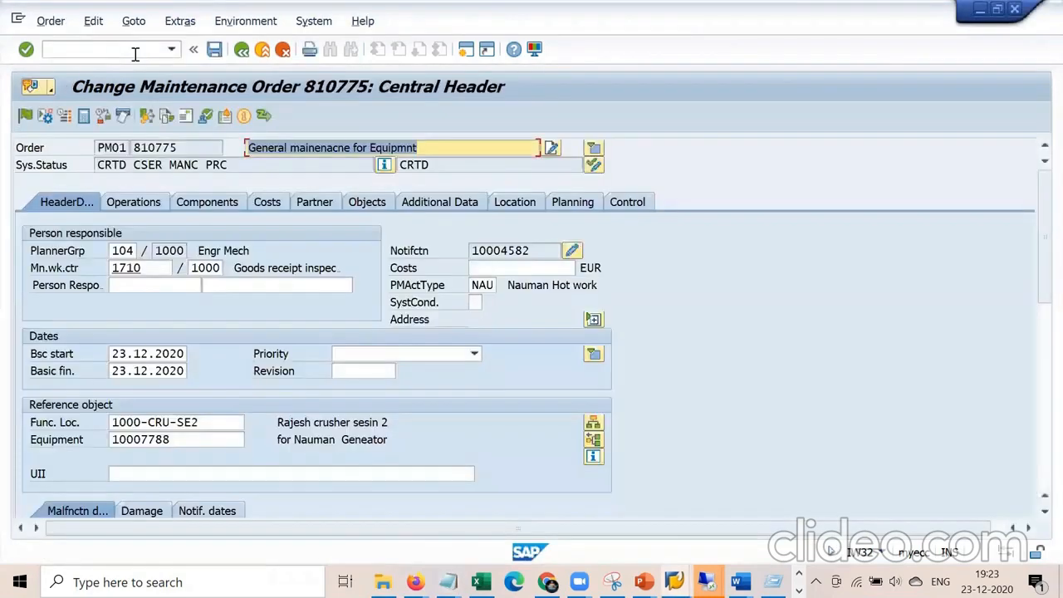
click(139, 209)
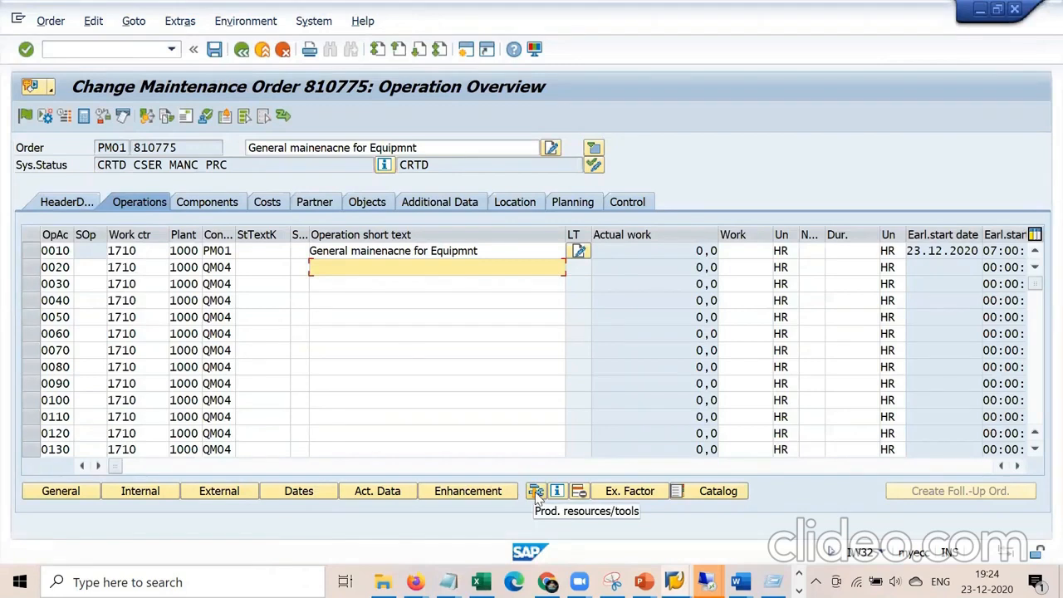
click(534, 492)
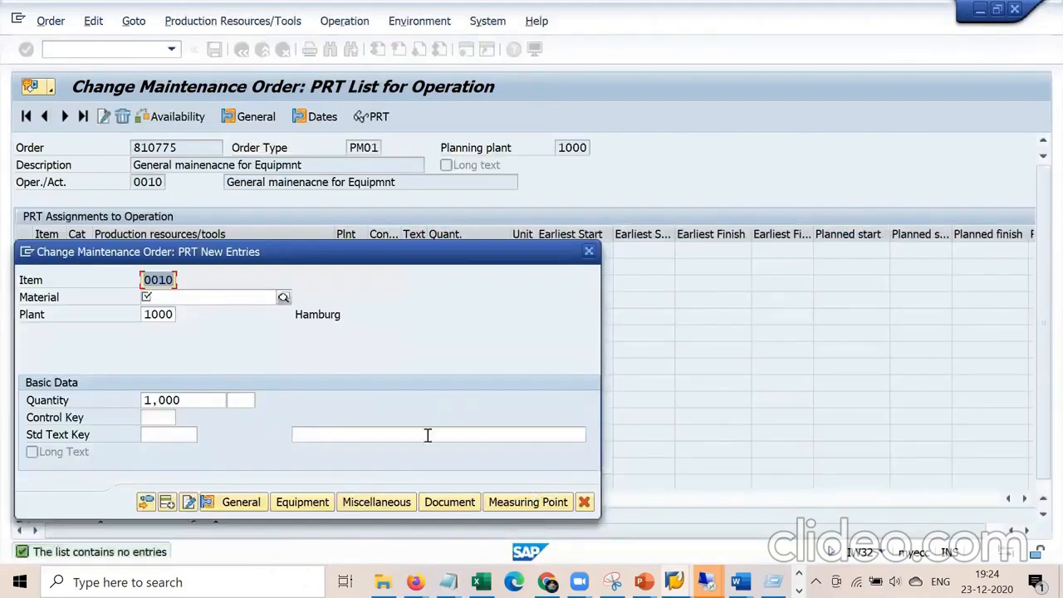
Enter equipment 10007837, copied from the notes, as the new PRT item.
click(318, 503)
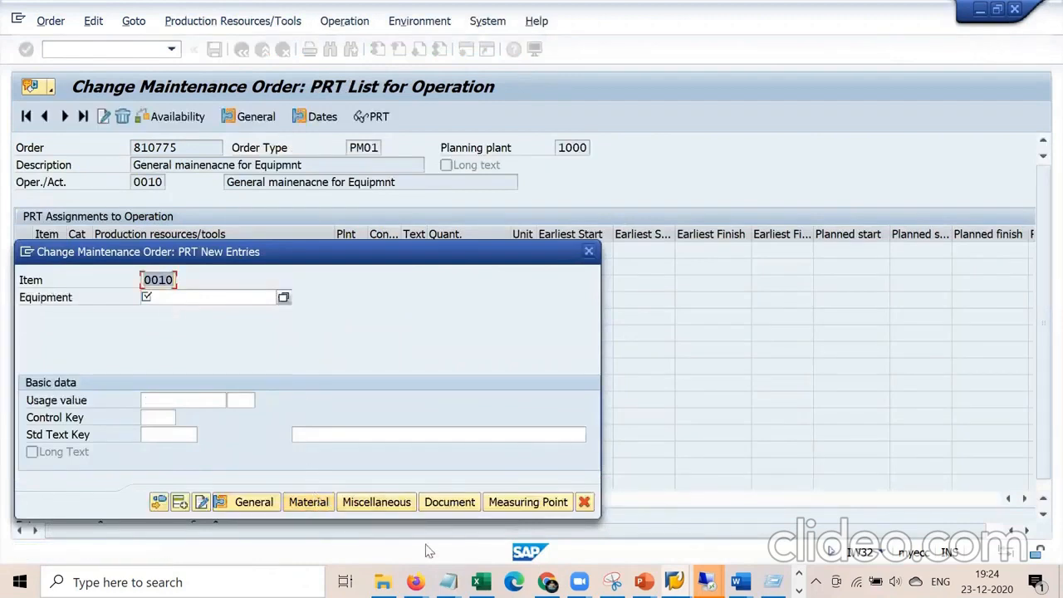
mouse_move(448, 576)
click(540, 522)
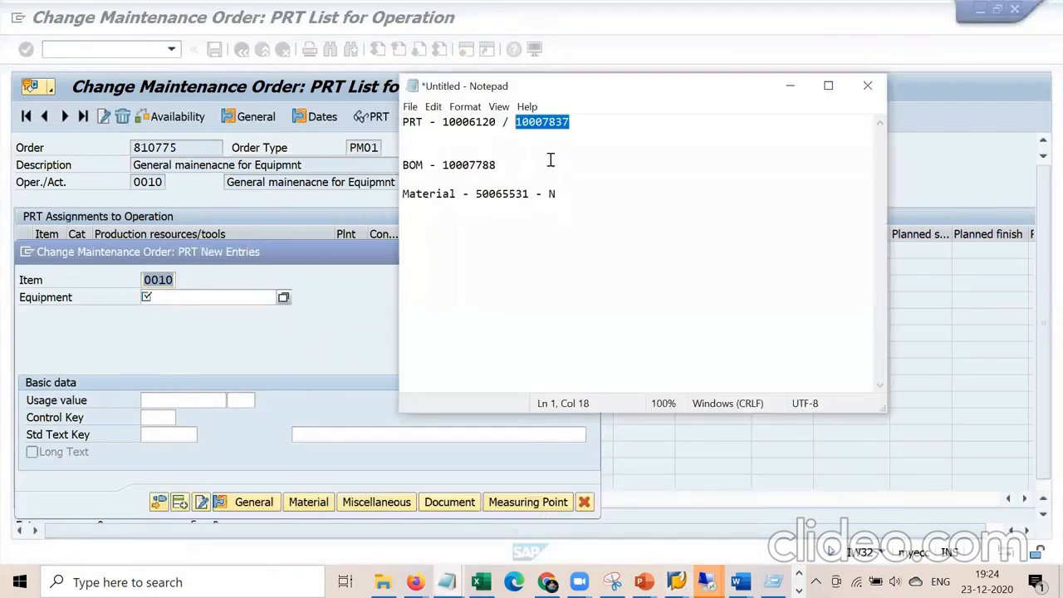
double_click(541, 122)
key(ctrl+c)
click(192, 299)
key(ctrl+v)
click(184, 402)
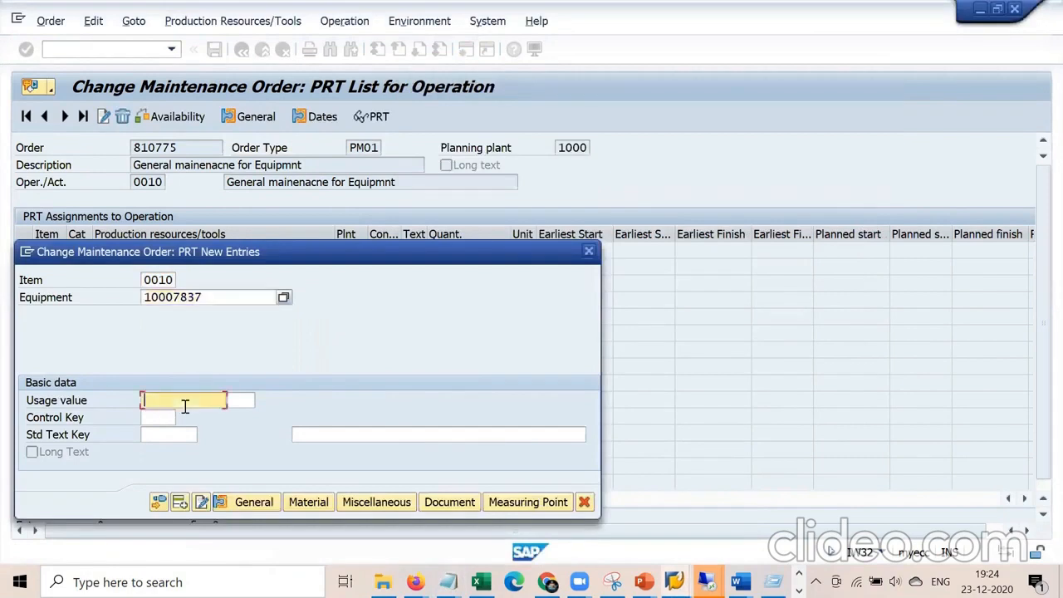
key(Return)
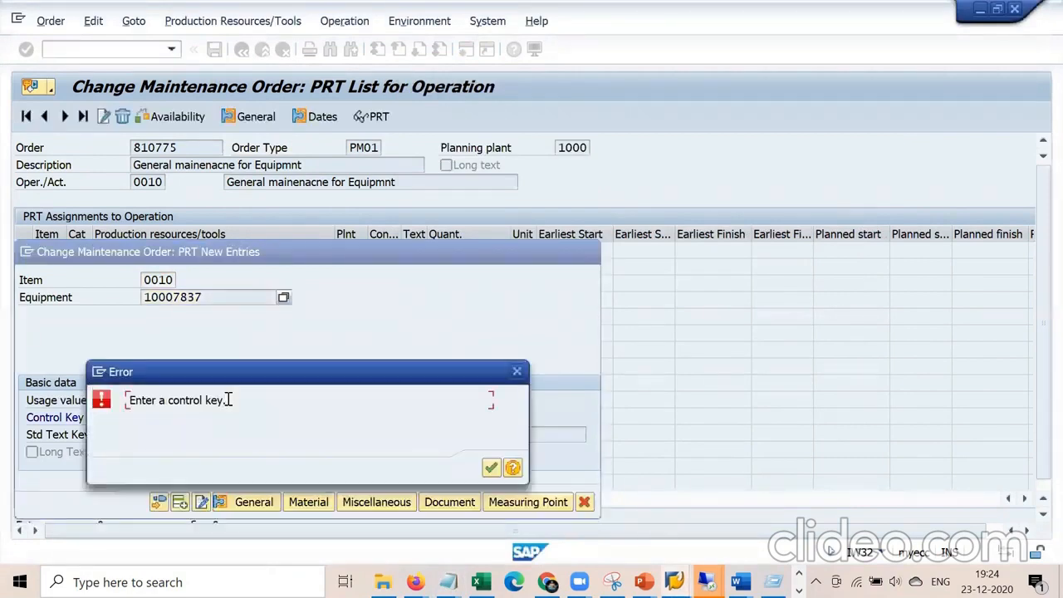
Choose control key 1 (All functions), add the PRT, and return to the order header.
click(490, 468)
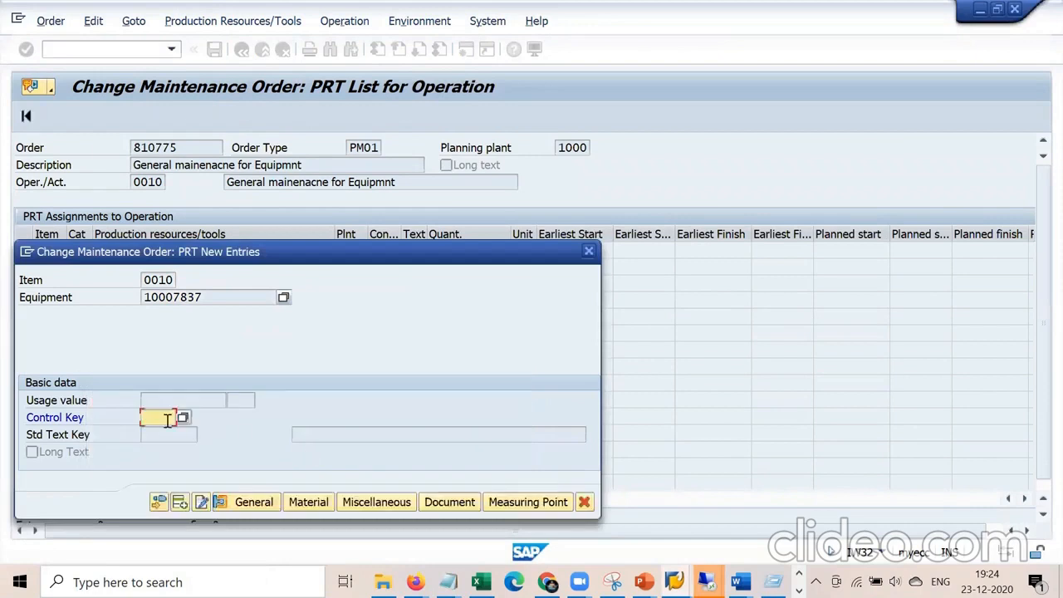
click(182, 417)
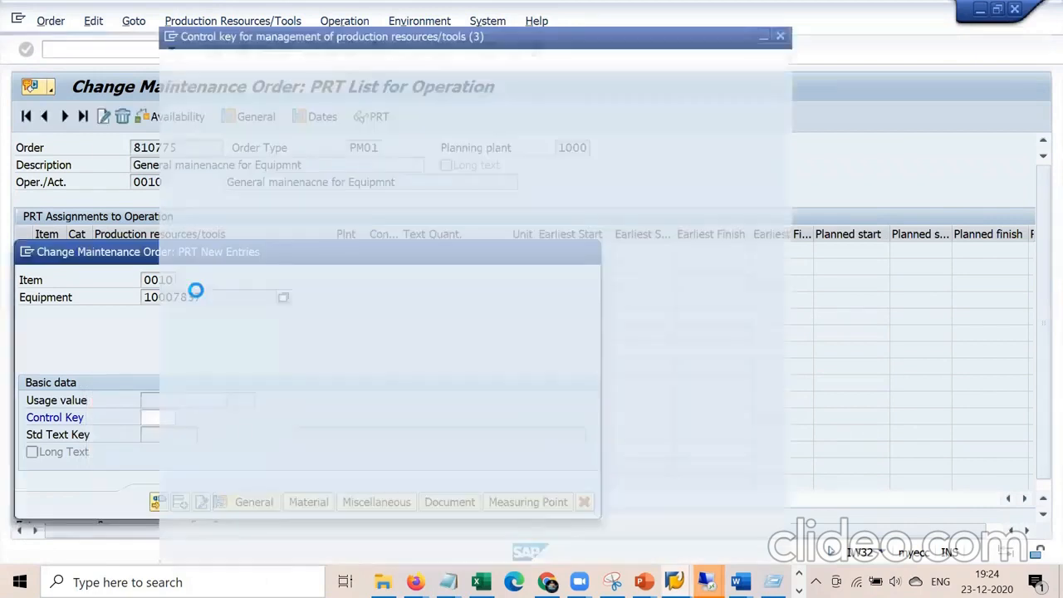
double_click(407, 116)
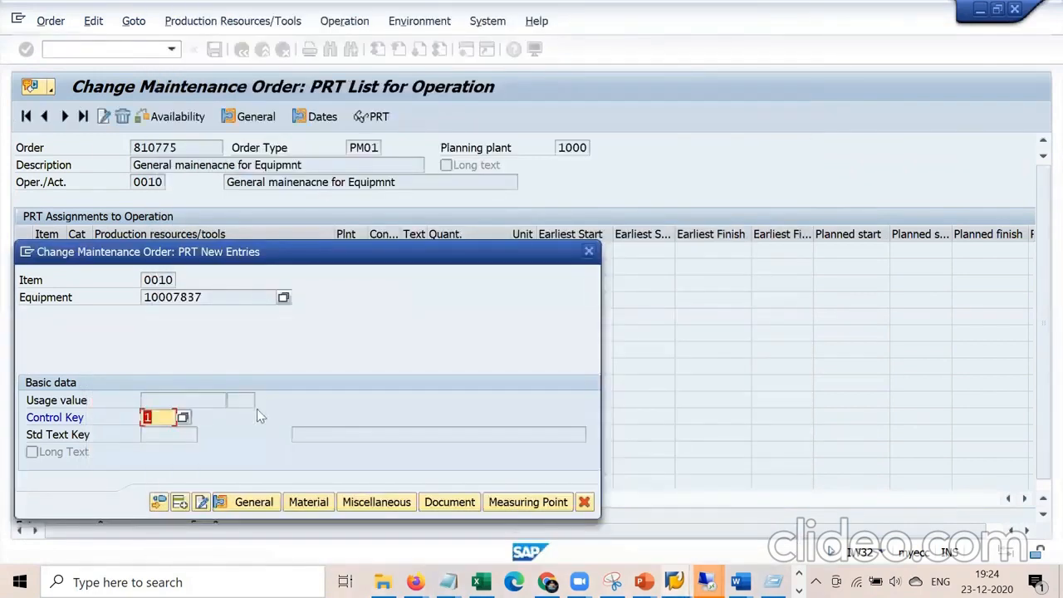
key(Return)
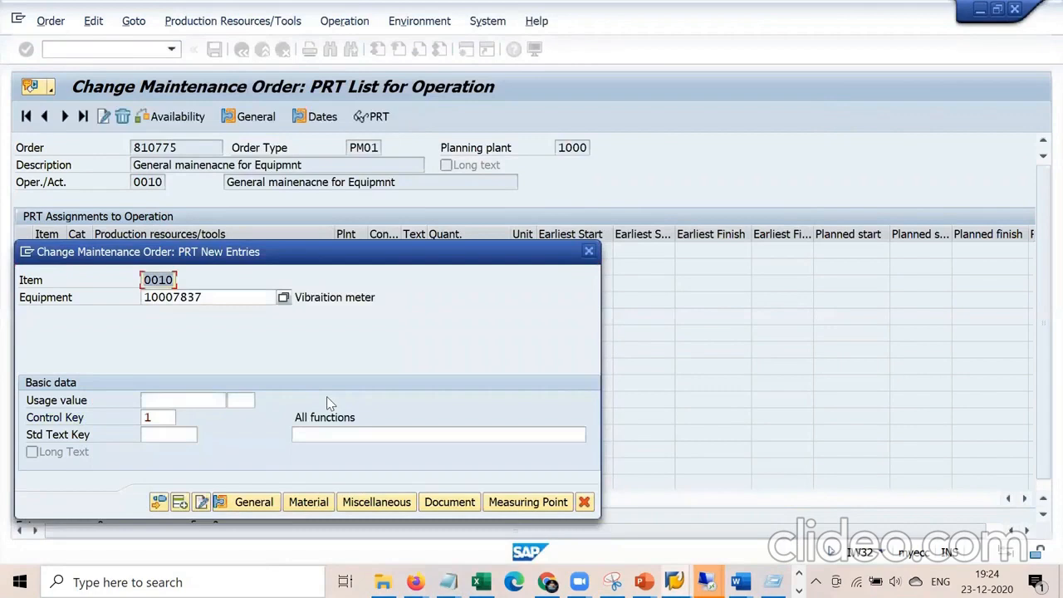
click(158, 502)
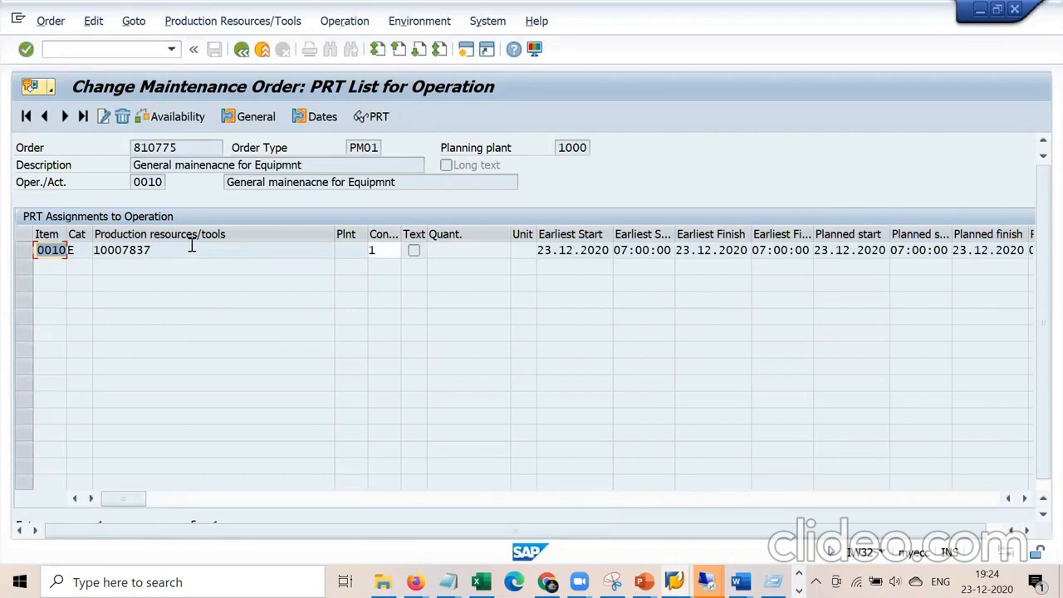
click(242, 51)
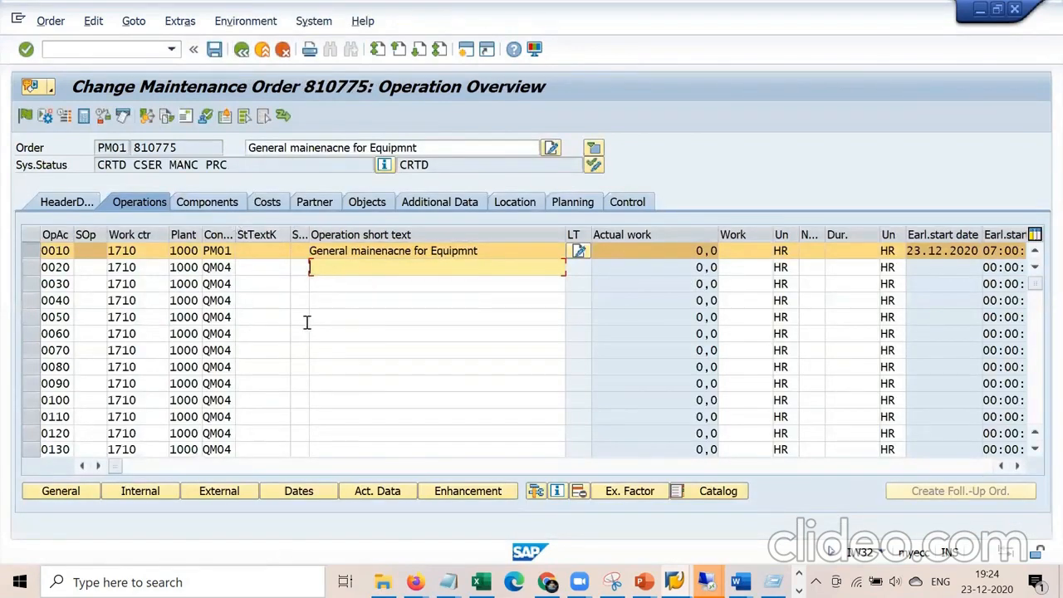
click(86, 206)
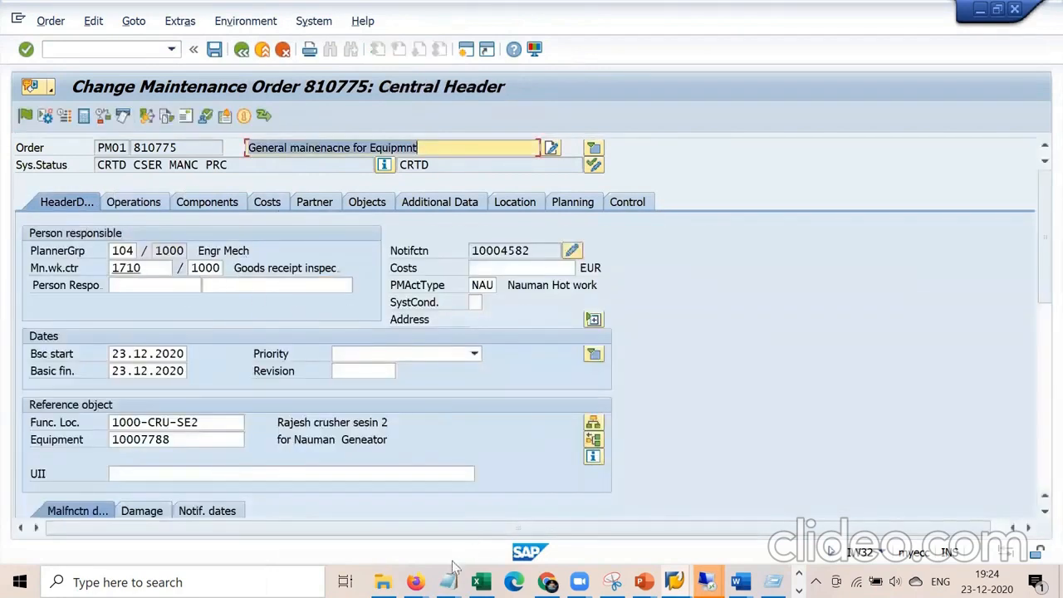
mouse_move(449, 581)
click(413, 510)
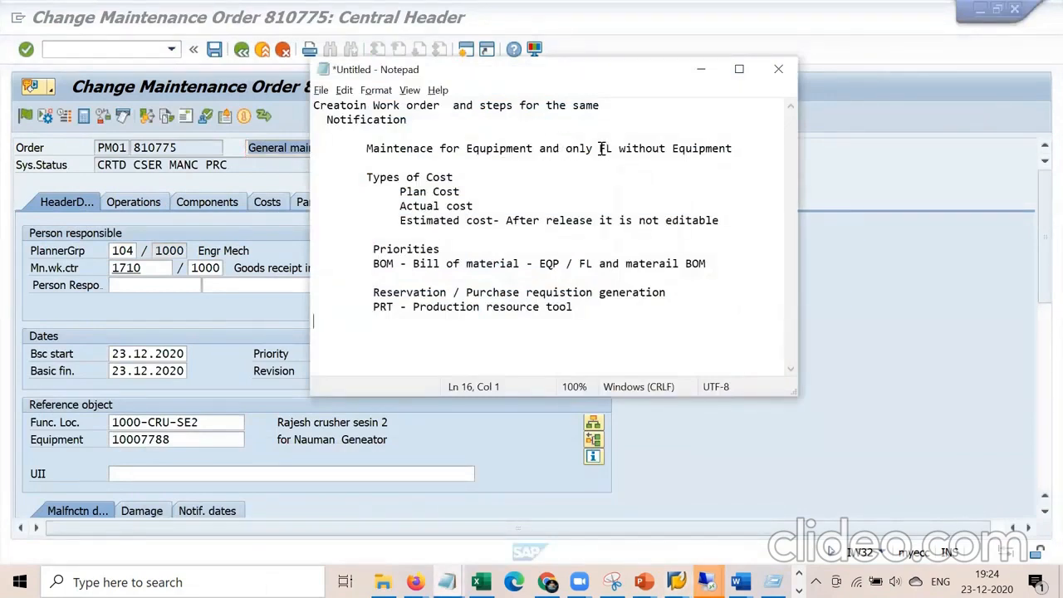
Highlight the notes on FL without equipment, costs, priorities, BOM, reservation and PRT.
drag(599, 149, 745, 149)
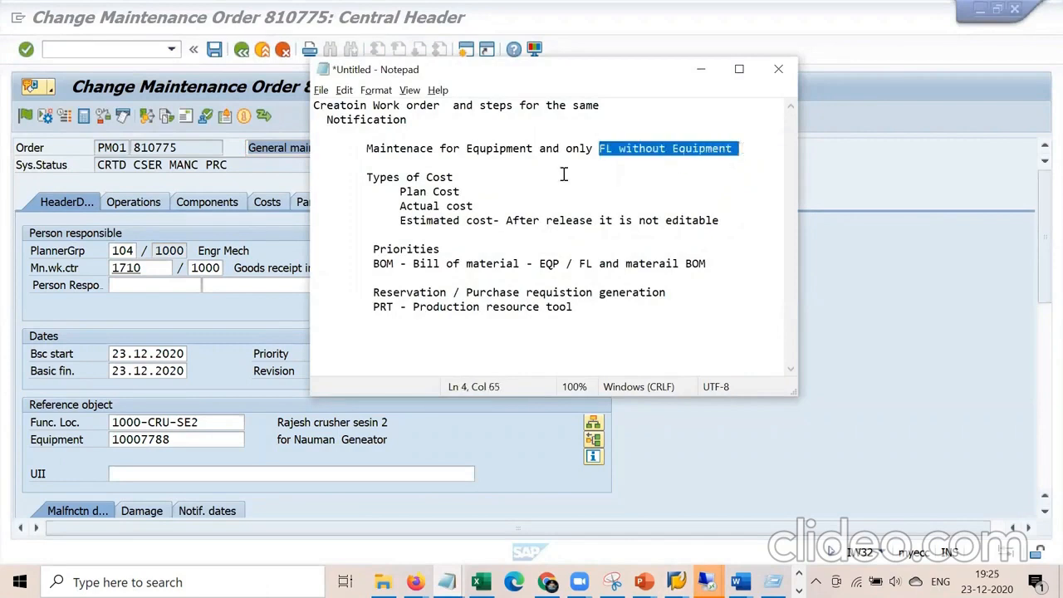
drag(405, 197, 615, 220)
drag(449, 249, 359, 249)
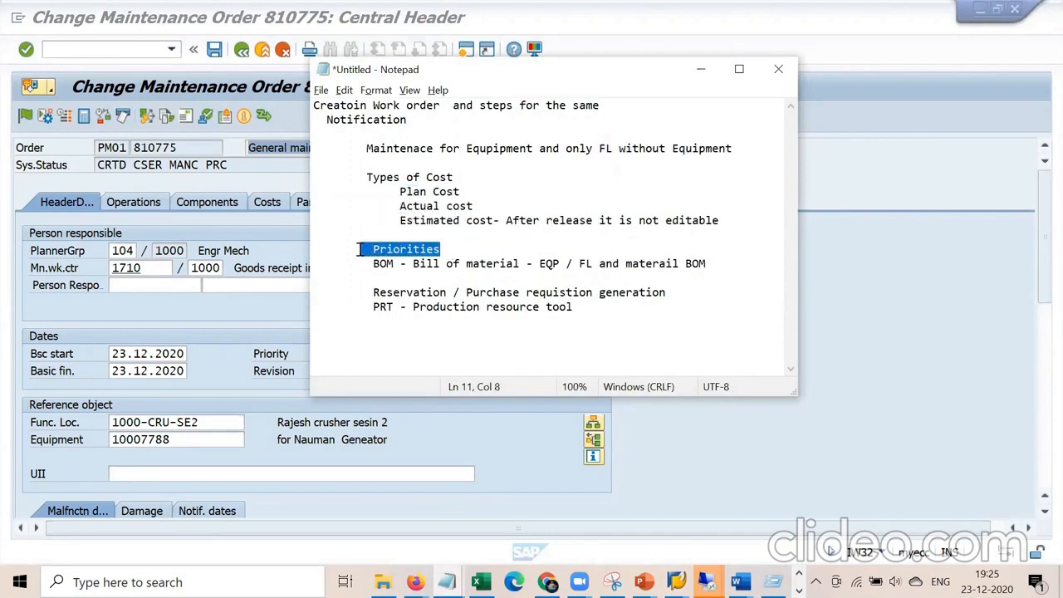
drag(378, 266, 700, 267)
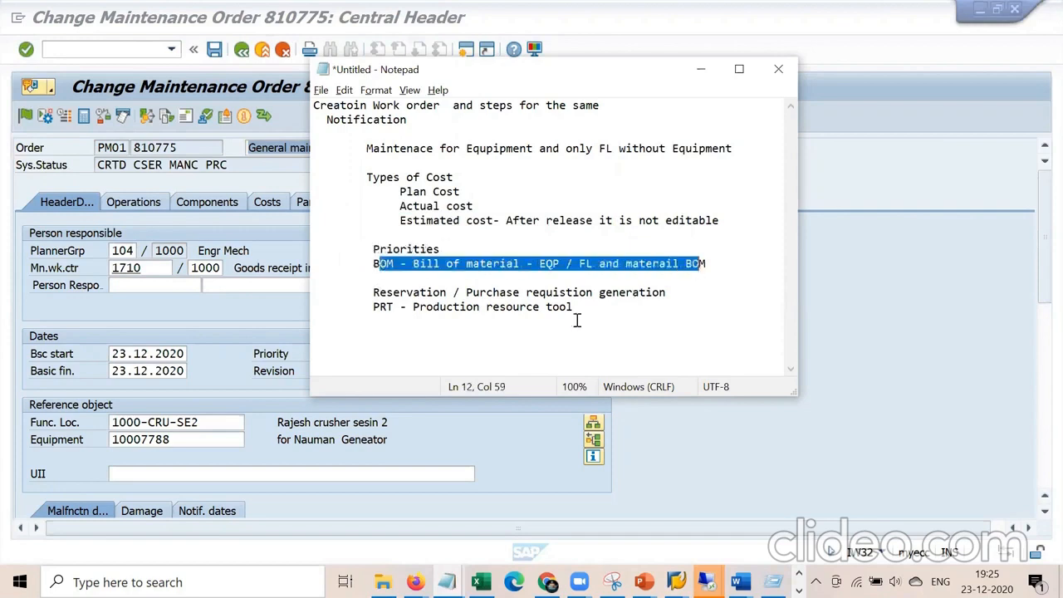
click(475, 345)
drag(378, 297, 670, 297)
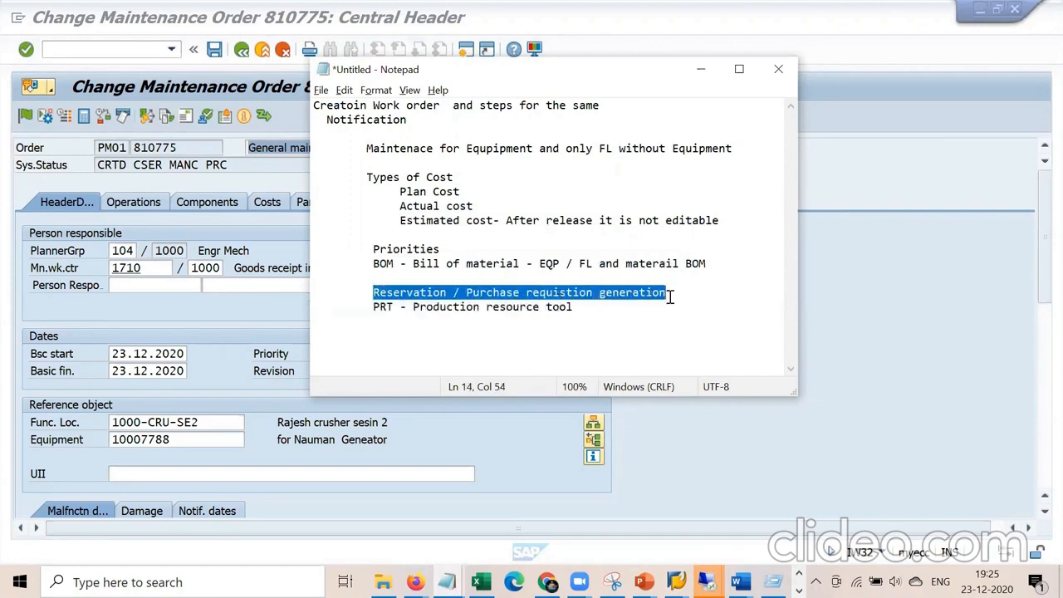
click(536, 340)
drag(581, 305, 486, 307)
click(373, 314)
drag(373, 314, 370, 306)
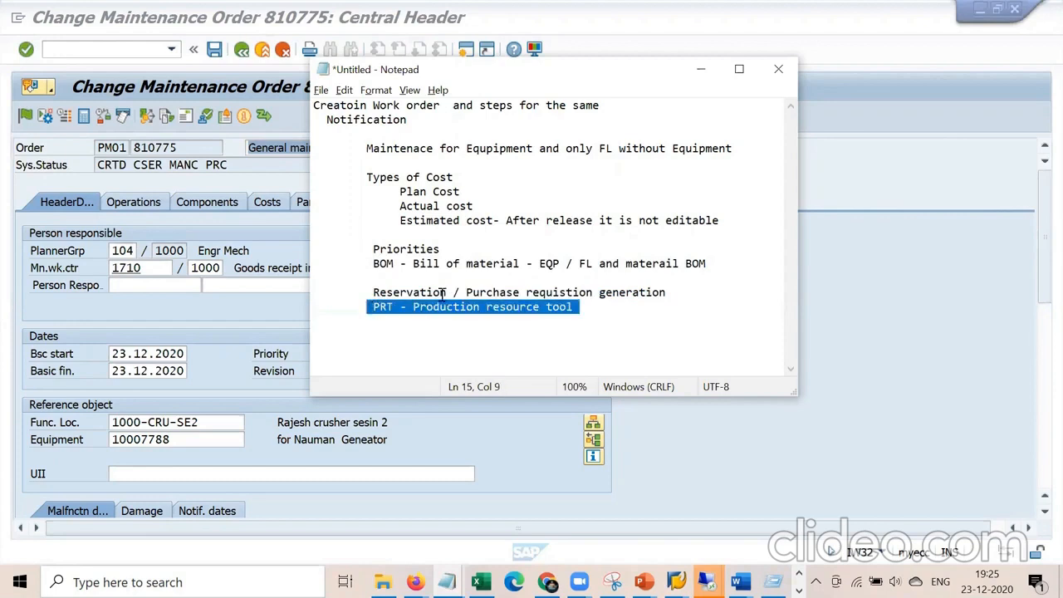
Insert a blank line between the Reservation / Purchase line and the PRT note.
click(676, 295)
key(Return)
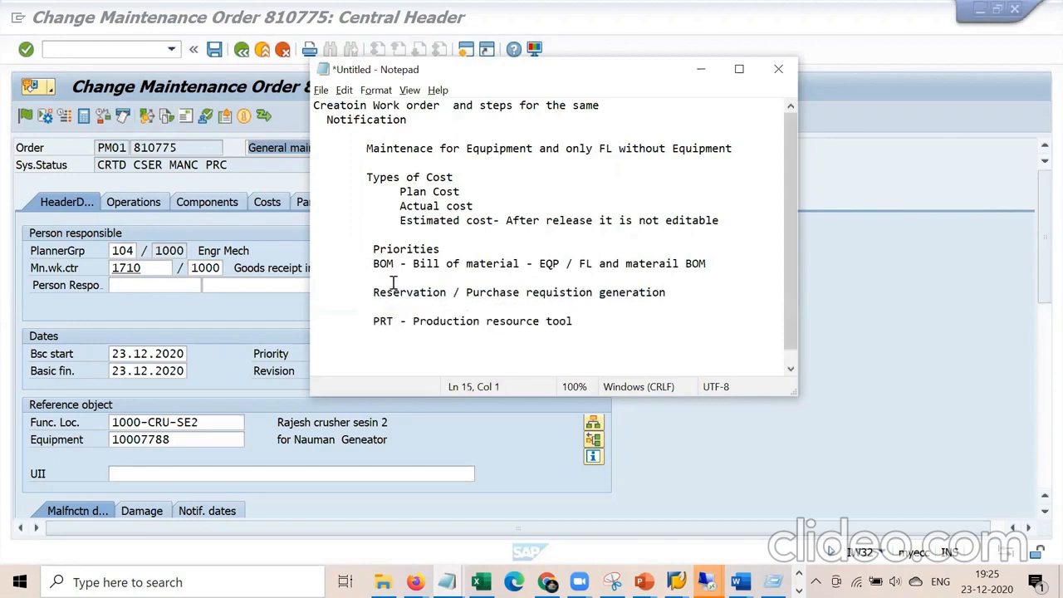
drag(373, 292, 604, 303)
click(850, 419)
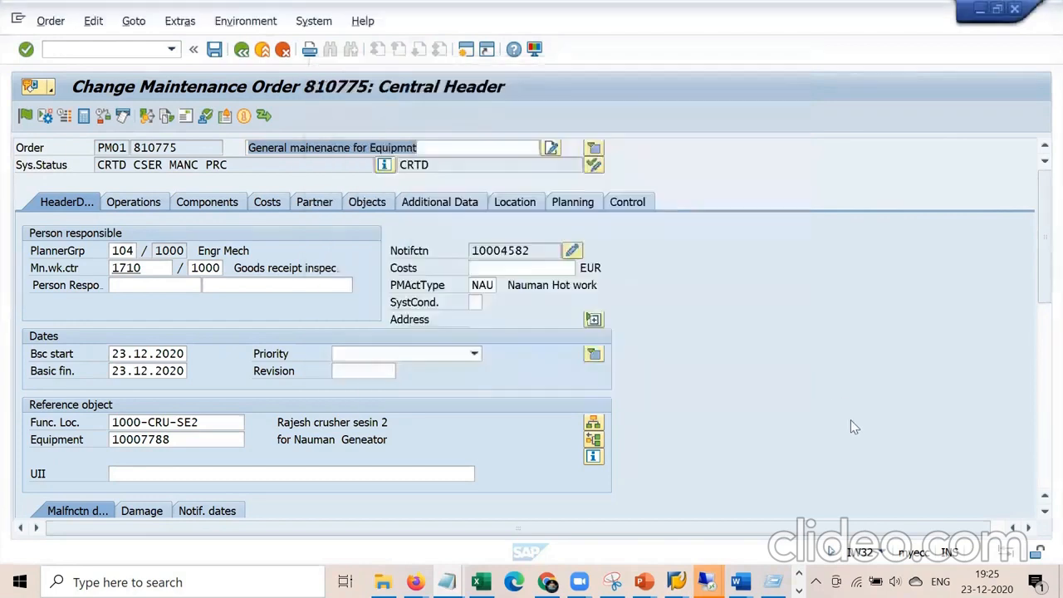
Review order 810775's operations list, then switch to the implementation guide window.
click(157, 207)
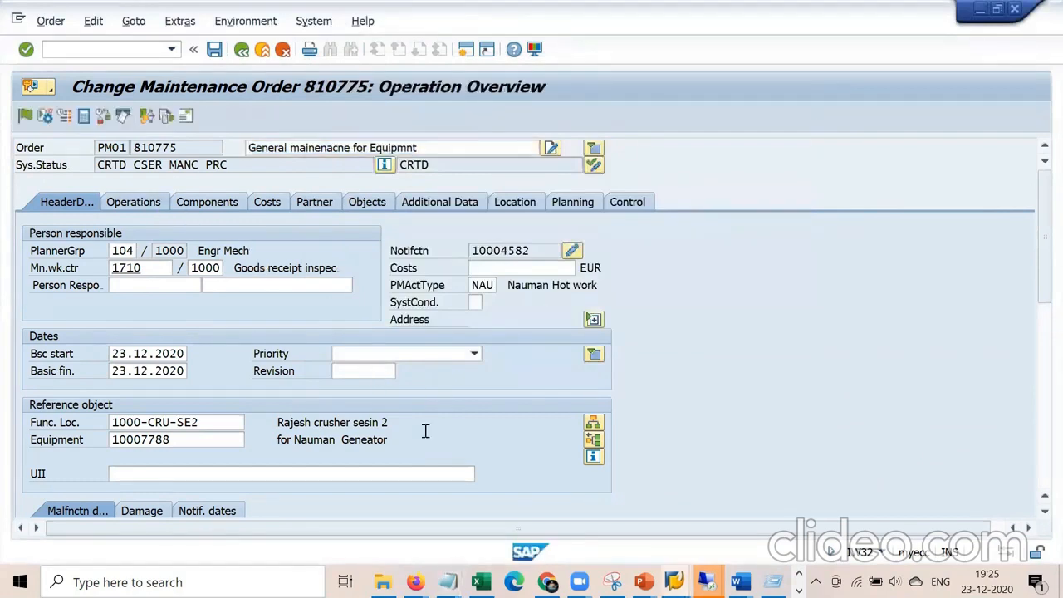
click(380, 467)
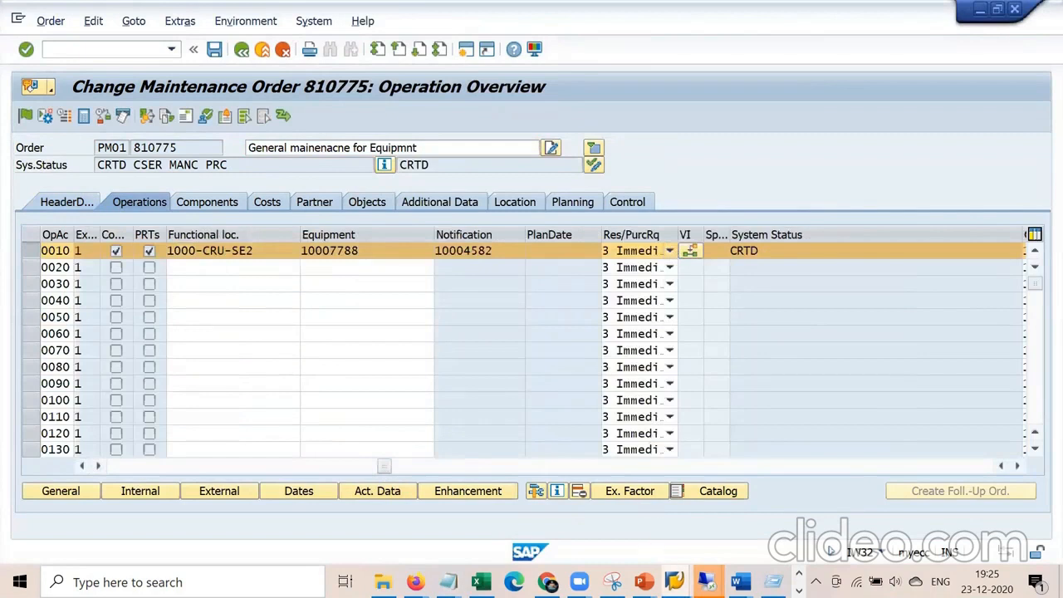
mouse_move(702, 578)
click(299, 524)
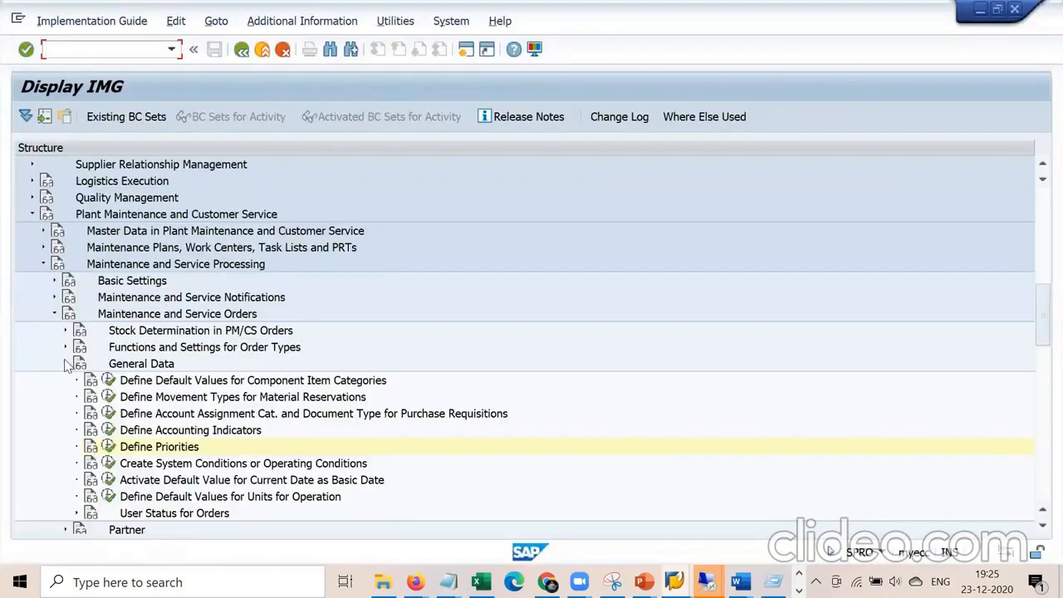
Run Define Change Documents, Collective Purchase Requisition, MRP relevance under Functions and Settings for Order Types.
scroll(68, 366, down, 5)
scroll(68, 370, up, 5)
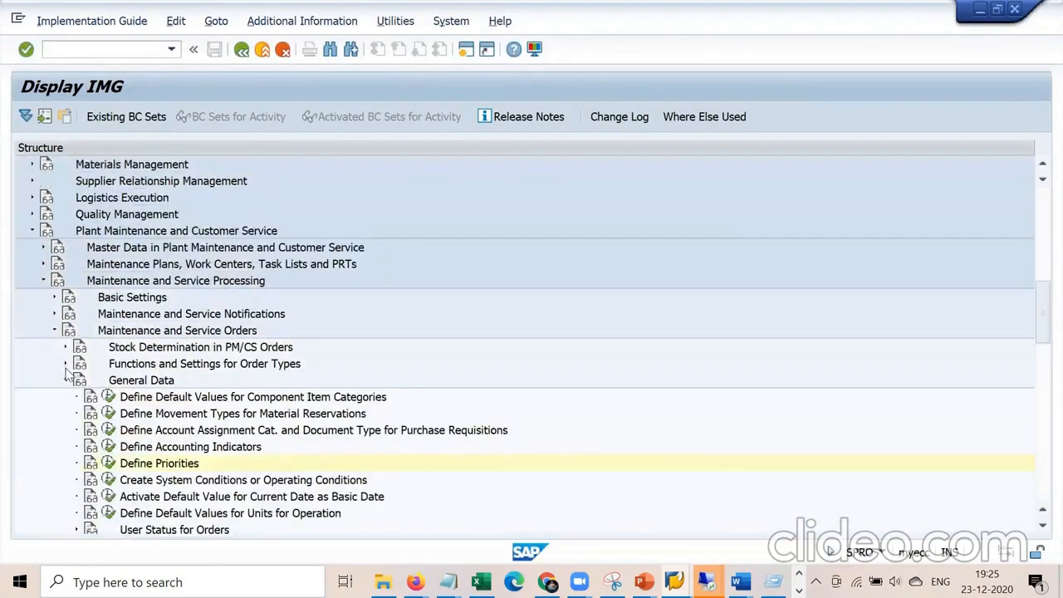
click(66, 380)
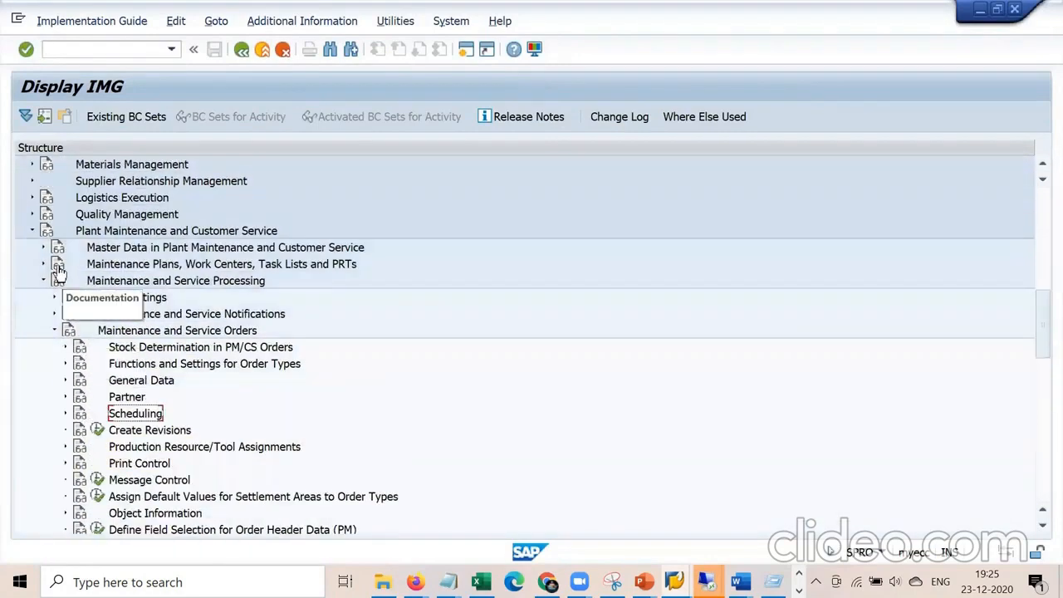
click(164, 232)
key(Down)
key(Down)
key(Down)
key(Down)
key(Down)
key(Down)
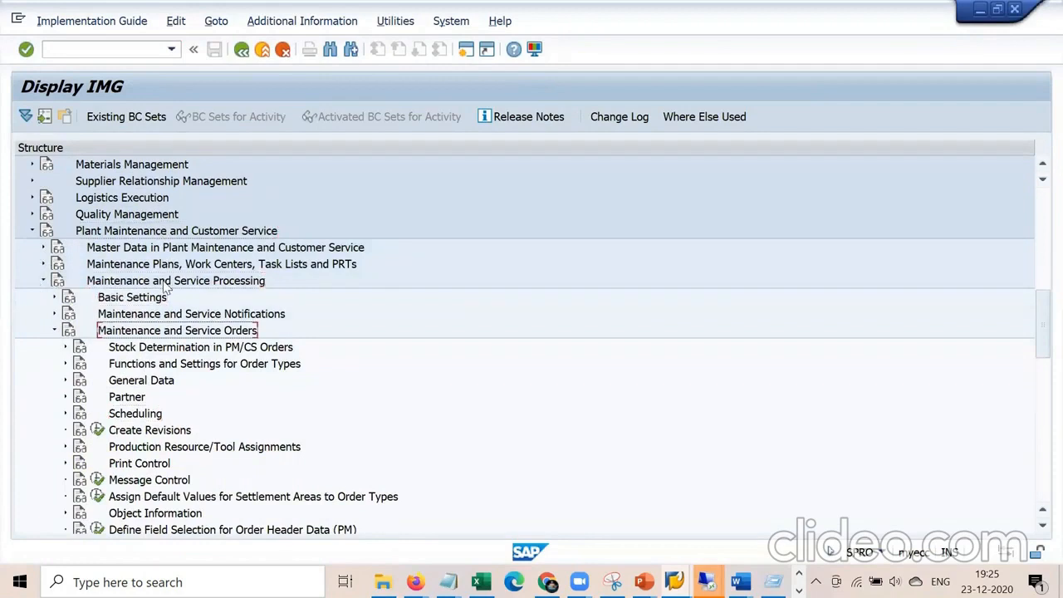
key(Down)
key(Down)
key(Right)
key(Down)
key(Down)
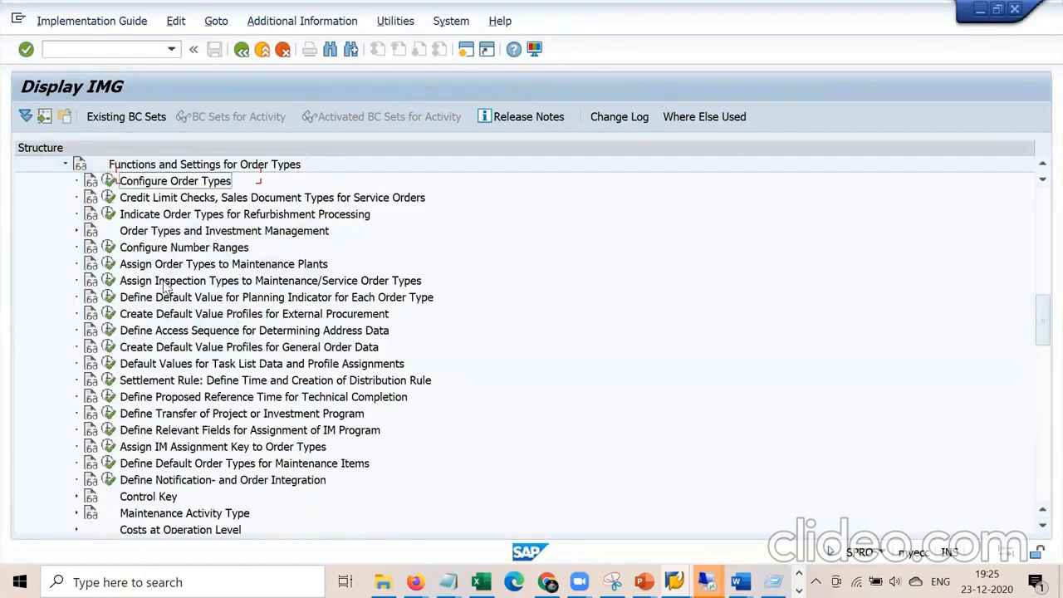
key(Down)
key(Down)
key(Down)
key(Down)
key(Down)
key(Down)
key(Down)
key(Down)
key(Down)
key(Down)
key(Down)
key(Down)
key(Down)
key(Down)
key(Down)
key(Down)
key(Down)
key(Down)
key(Down)
key(Down)
key(Up)
key(Up)
key(Up)
key(Up)
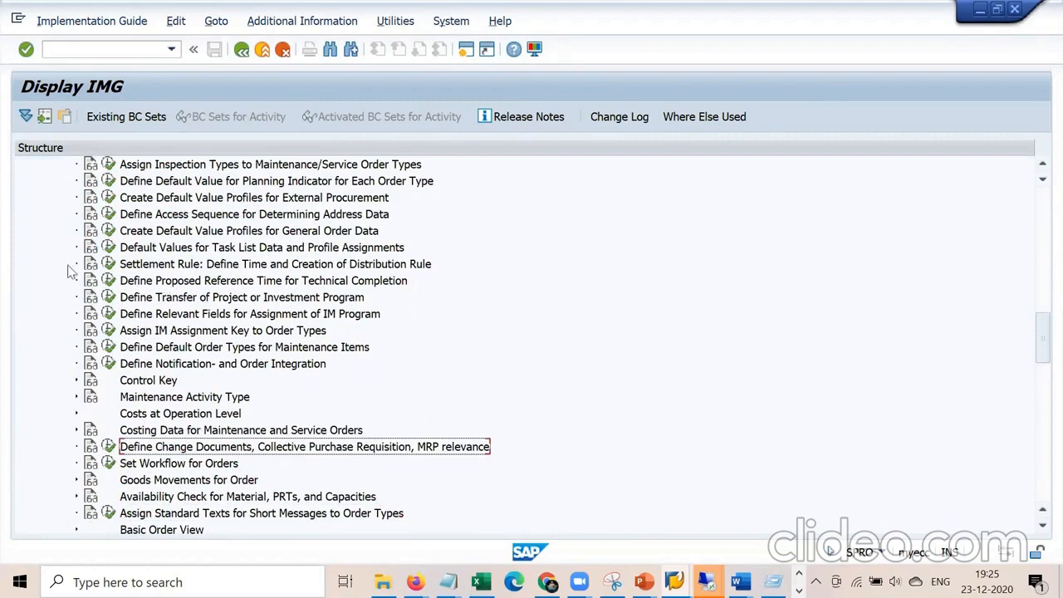
click(107, 446)
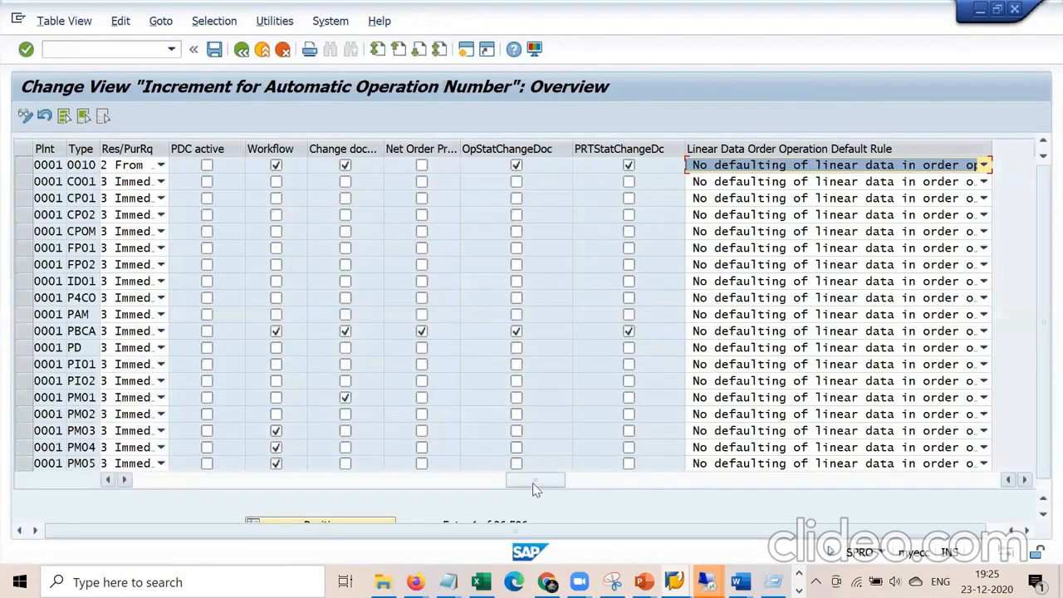
Check type 0010's Res/PurRq options without changes and return to the IMG structure.
click(163, 166)
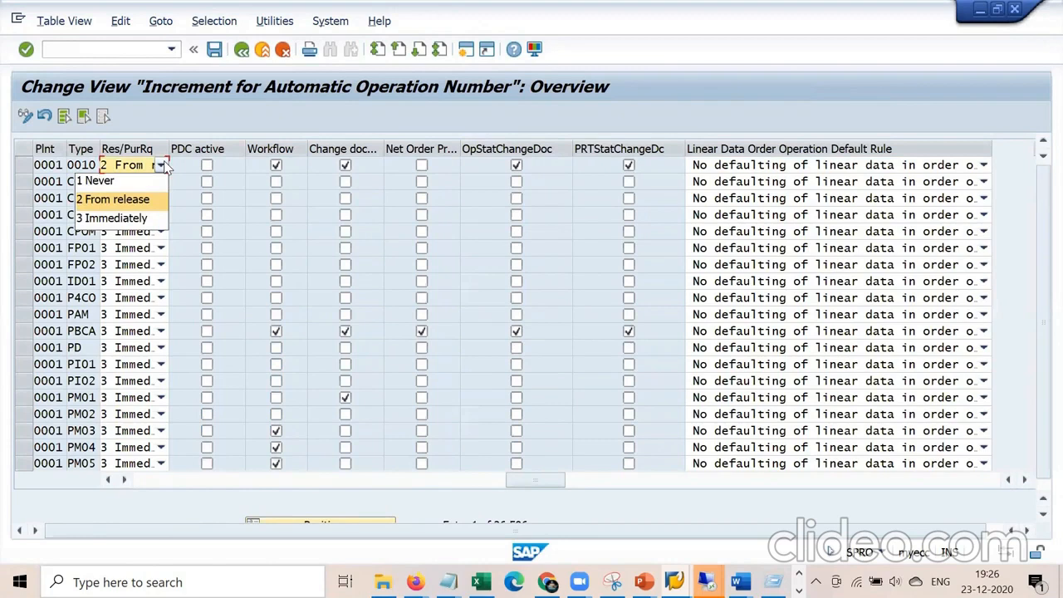
click(247, 51)
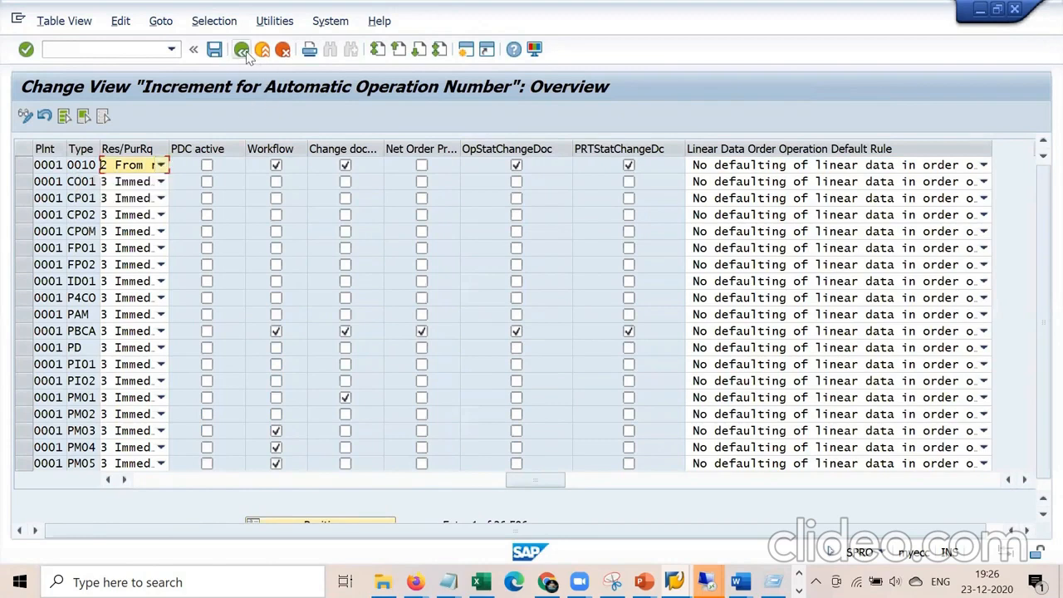
click(242, 51)
scroll(264, 440, down, 3)
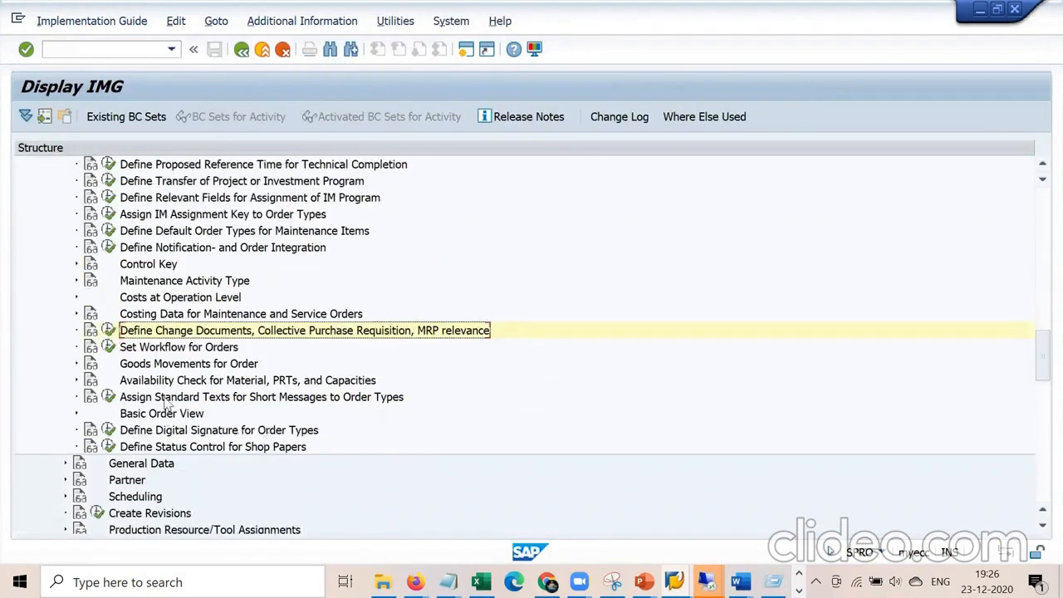
click(192, 249)
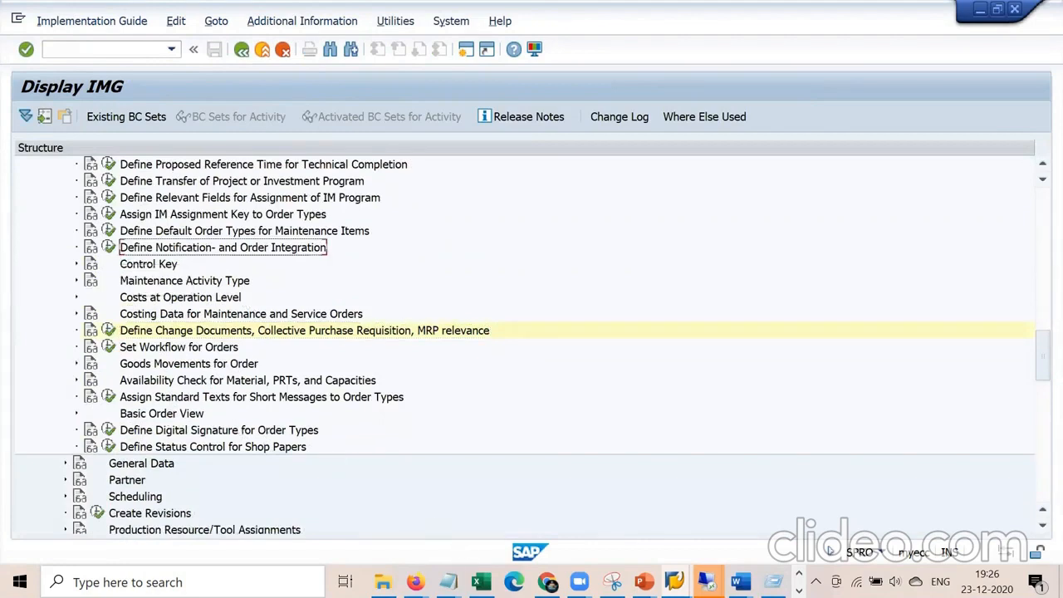
Append a new line 'PM01 - M2' at the end of the Notepad notes, then return to SAP.
click(447, 582)
click(392, 513)
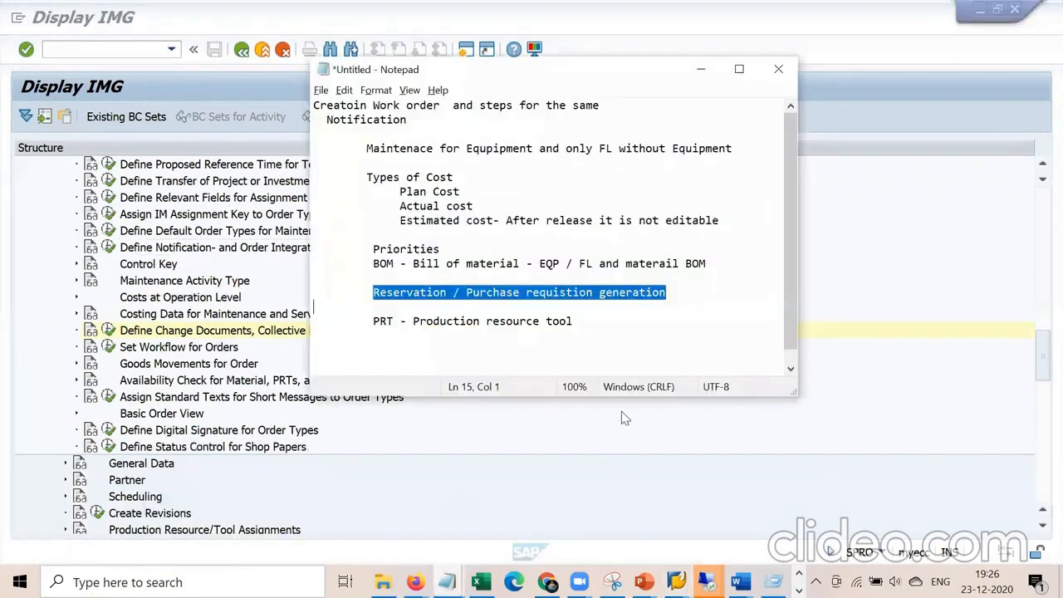
click(619, 335)
key(Return)
key(Return)
key(Return)
text(PM)
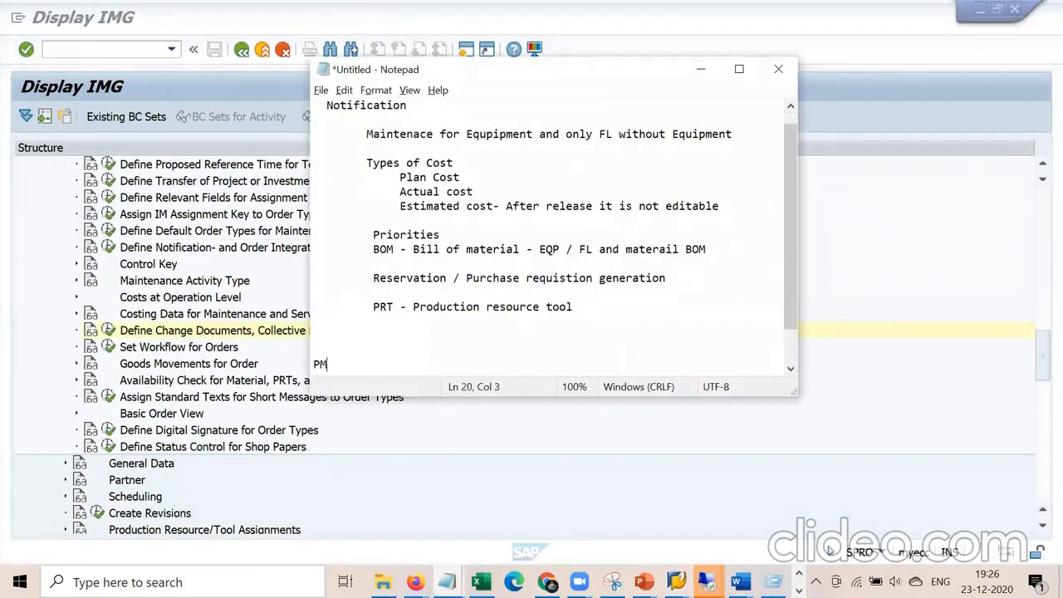
key(BackSpace)
key(BackSpace)
text(01 - M@)
key(BackSpace)
text(2)
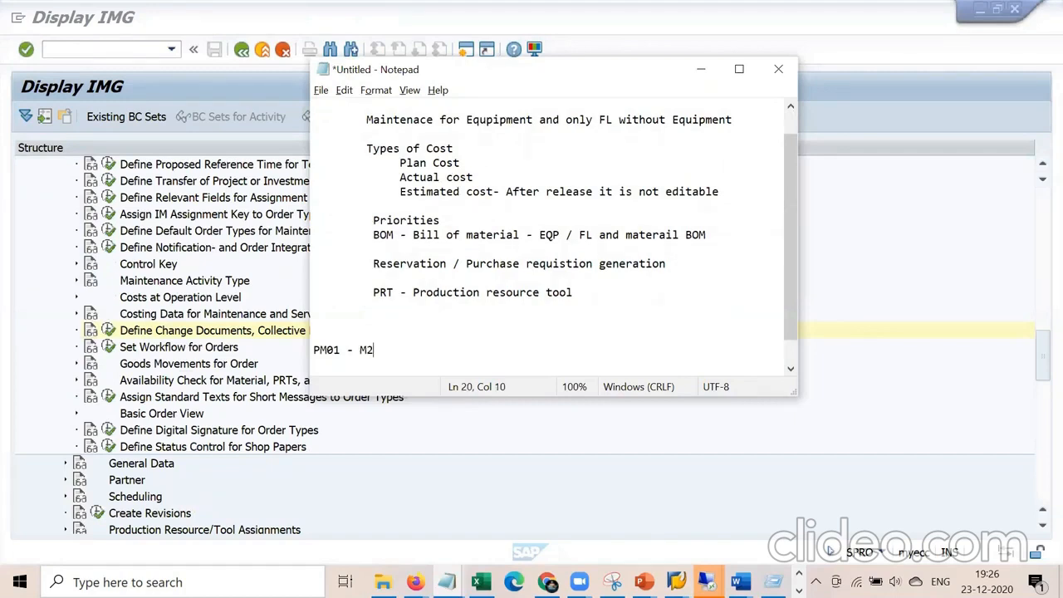
click(247, 255)
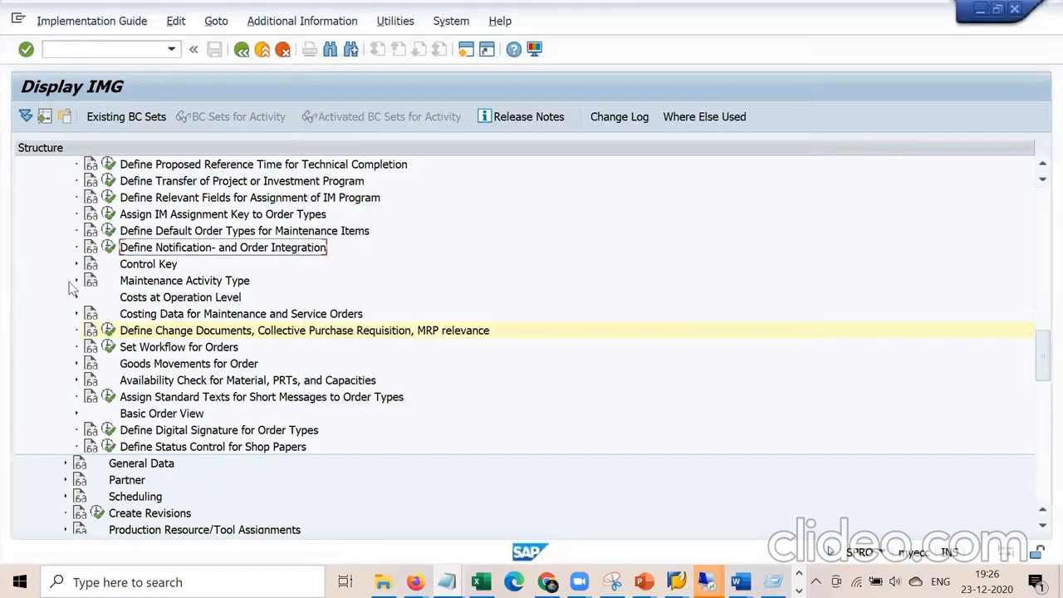
Run the IMG activity Define Notification- and Order Integration.
scroll(73, 286, up, 7)
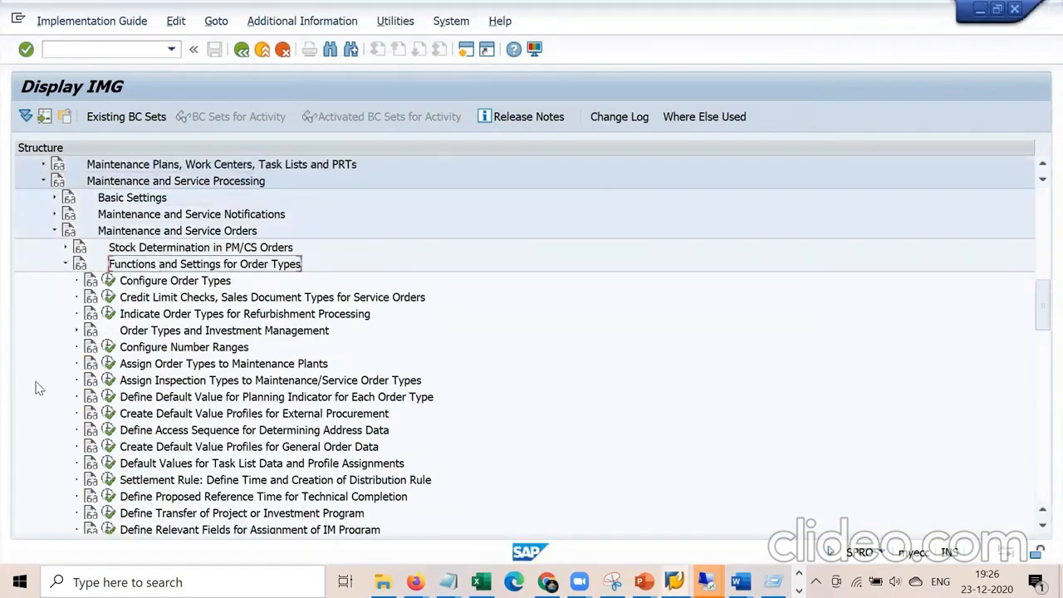
scroll(36, 387, down, 5)
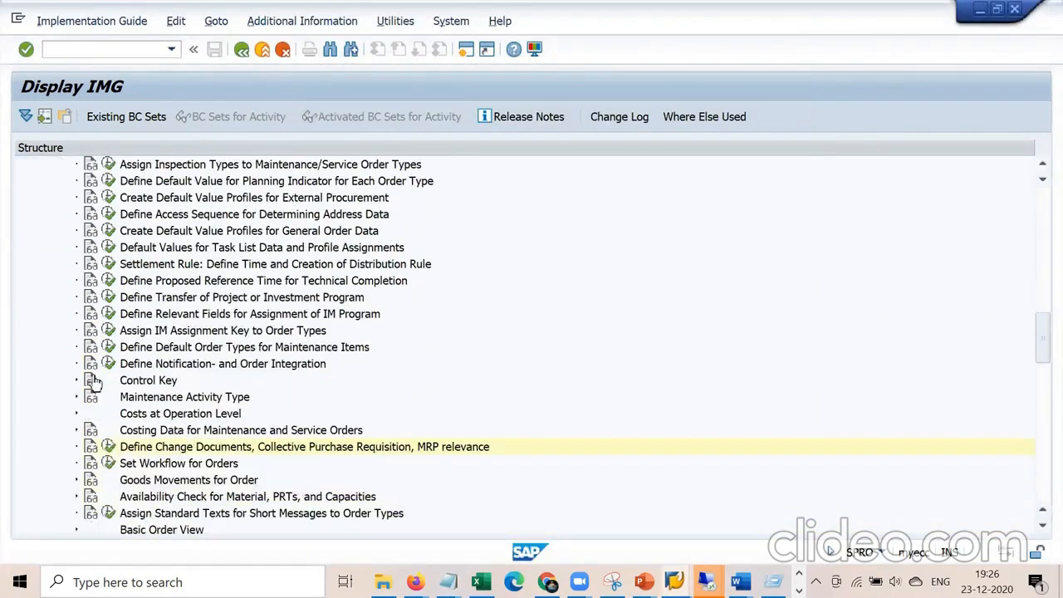
click(165, 367)
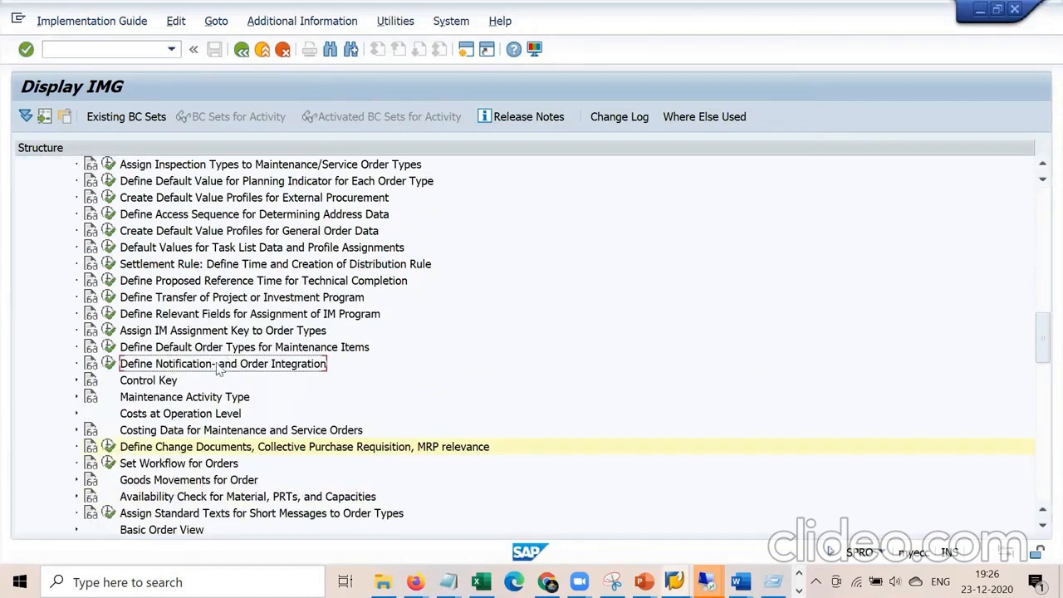
click(109, 364)
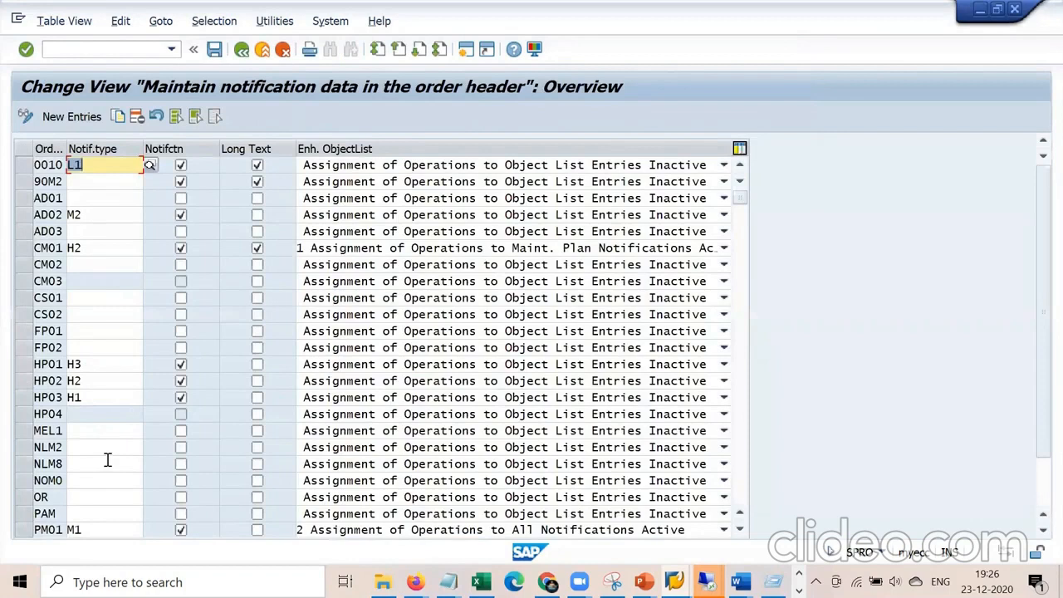
Change PM01's notification type from M1 to M2 and save it under the customizing request.
click(97, 531)
key(BackSpace)
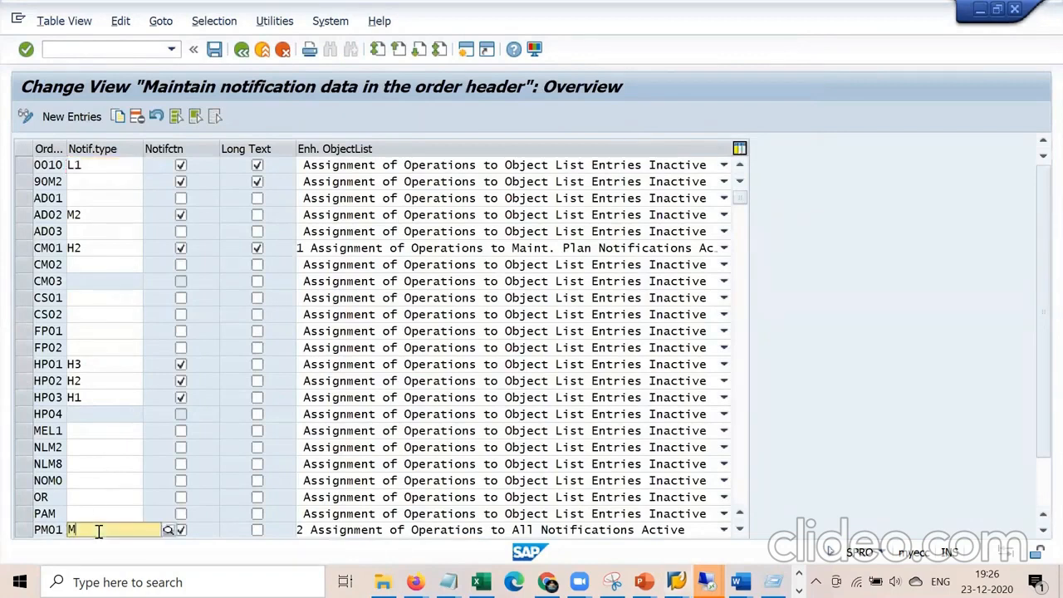
text(2)
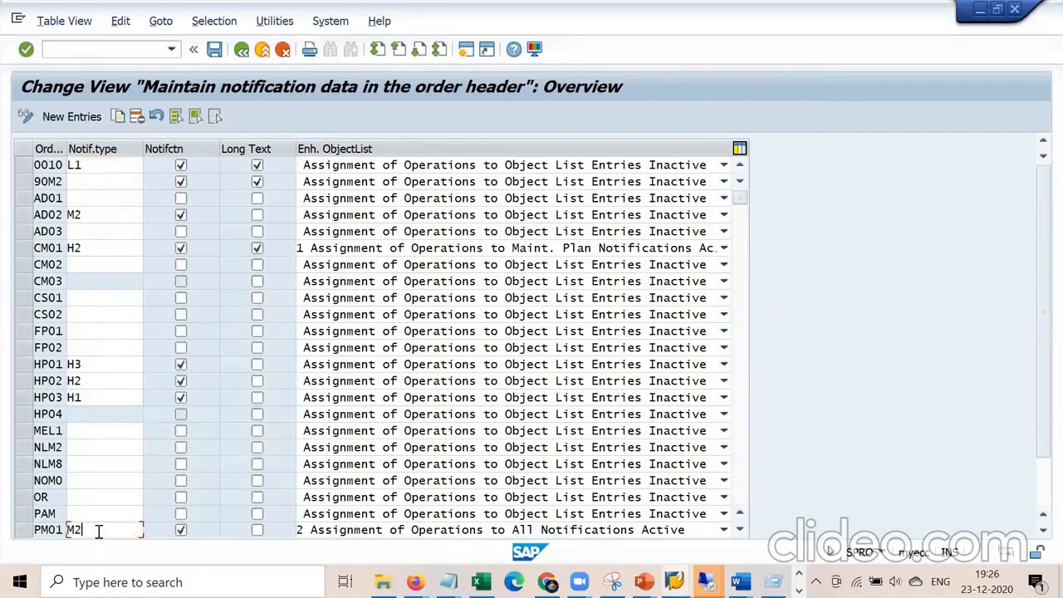
click(215, 50)
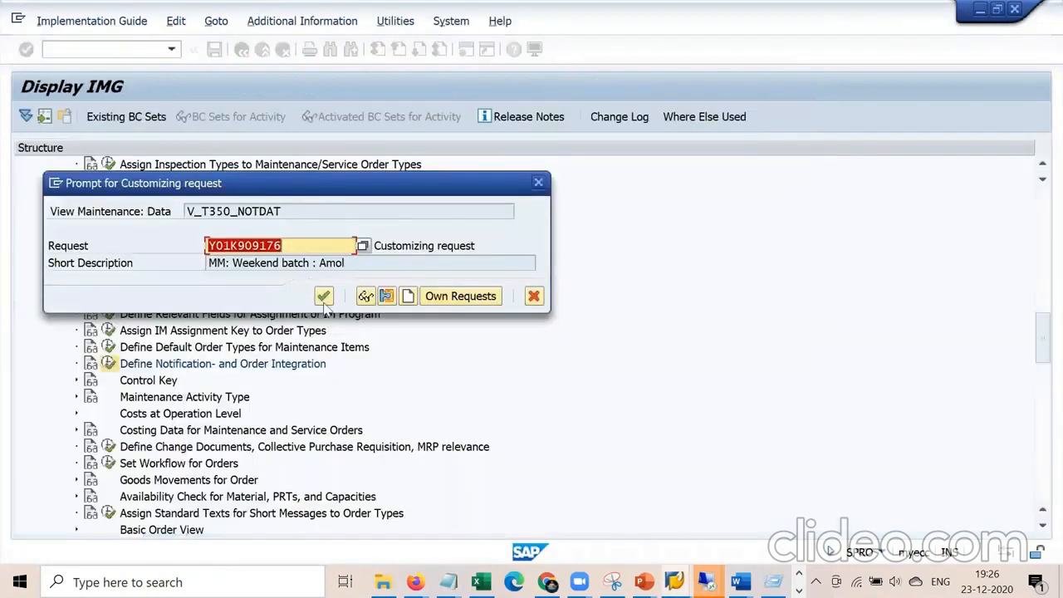
click(324, 298)
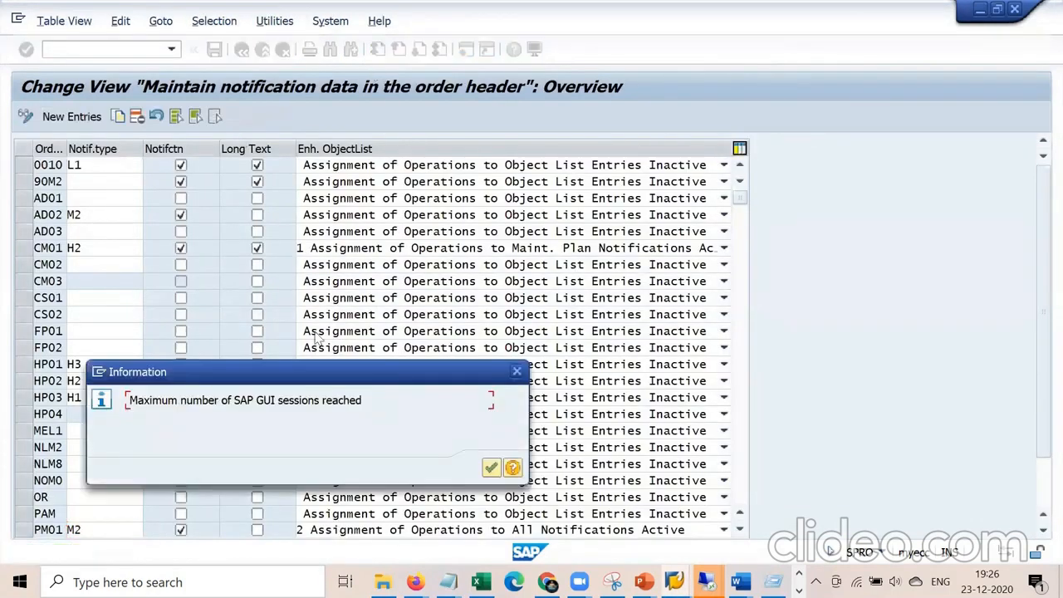
click(491, 468)
mouse_move(706, 581)
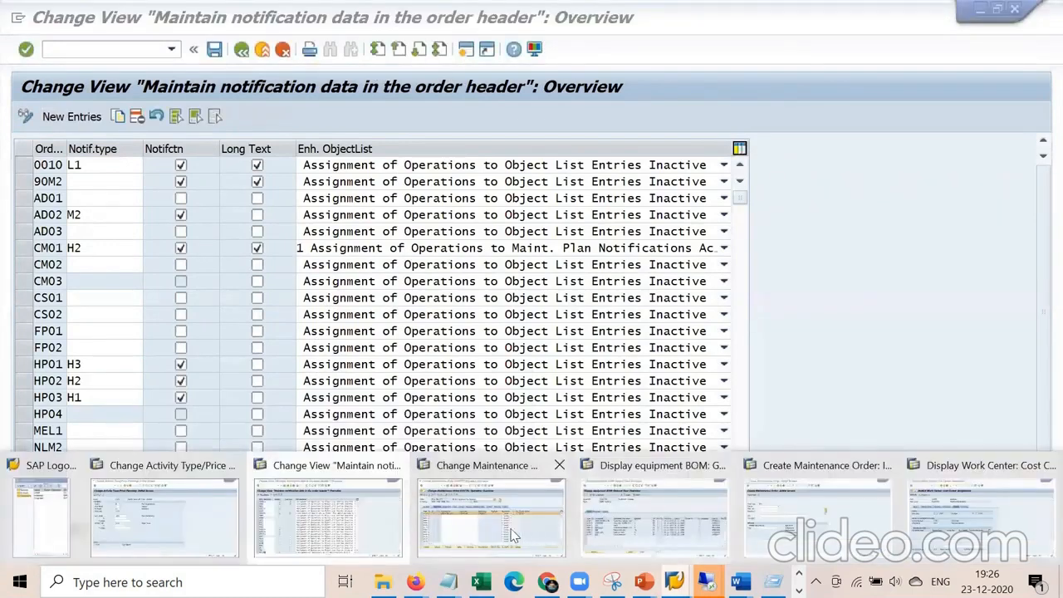
click(493, 506)
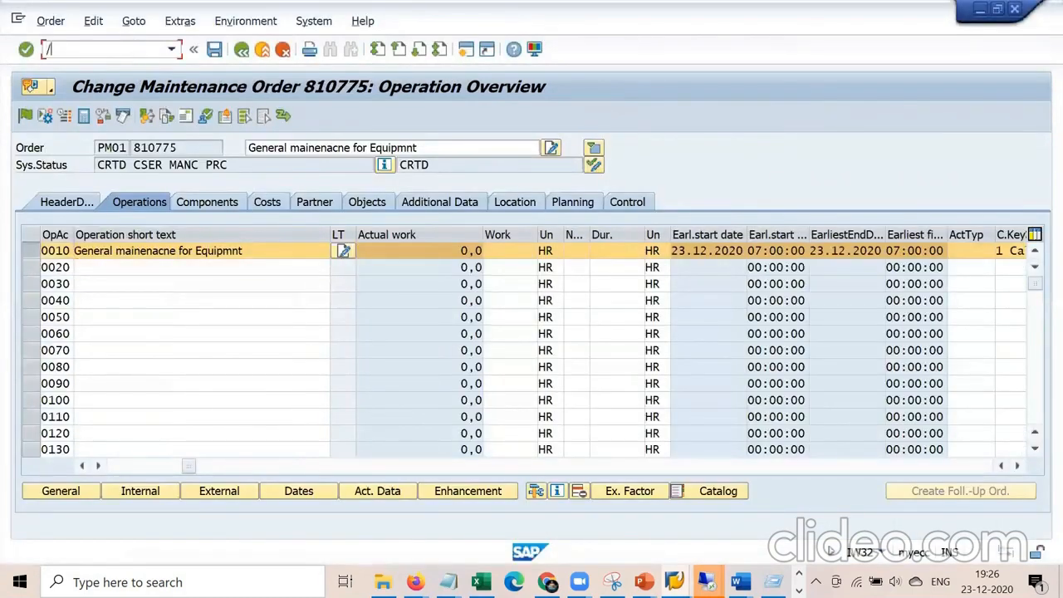
Start a new order with /nIW31, using order type PM01 and planning plant 1000.
text(/niw31)
key(Return)
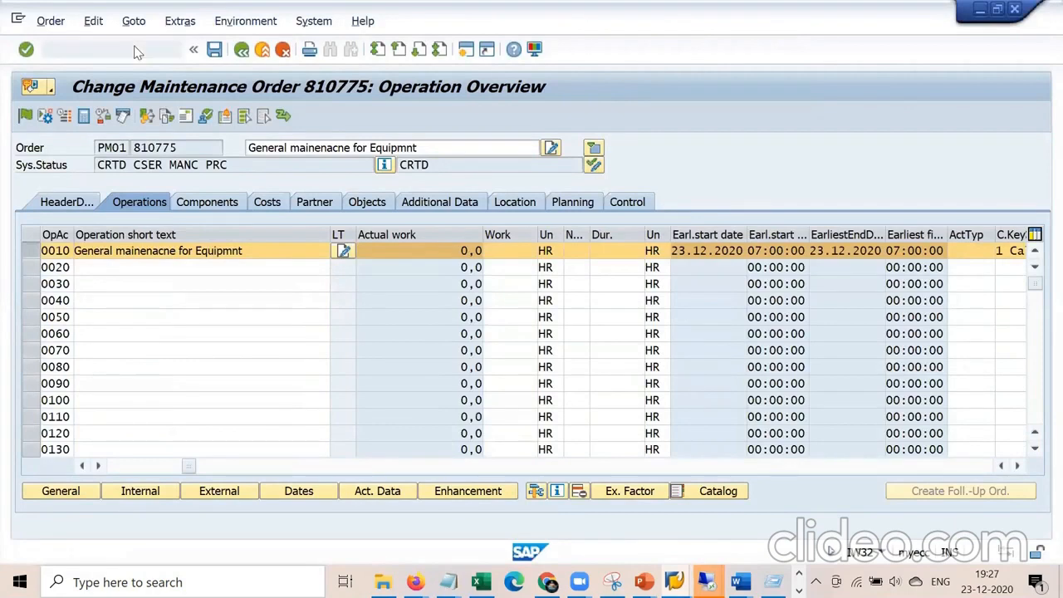
key(Return)
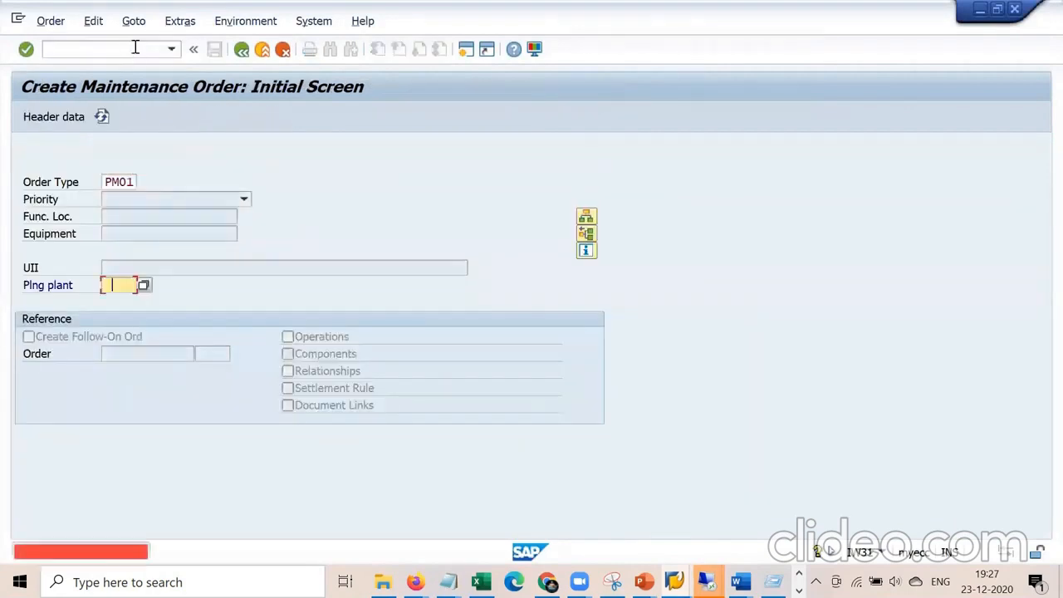
key(Down)
key(Return)
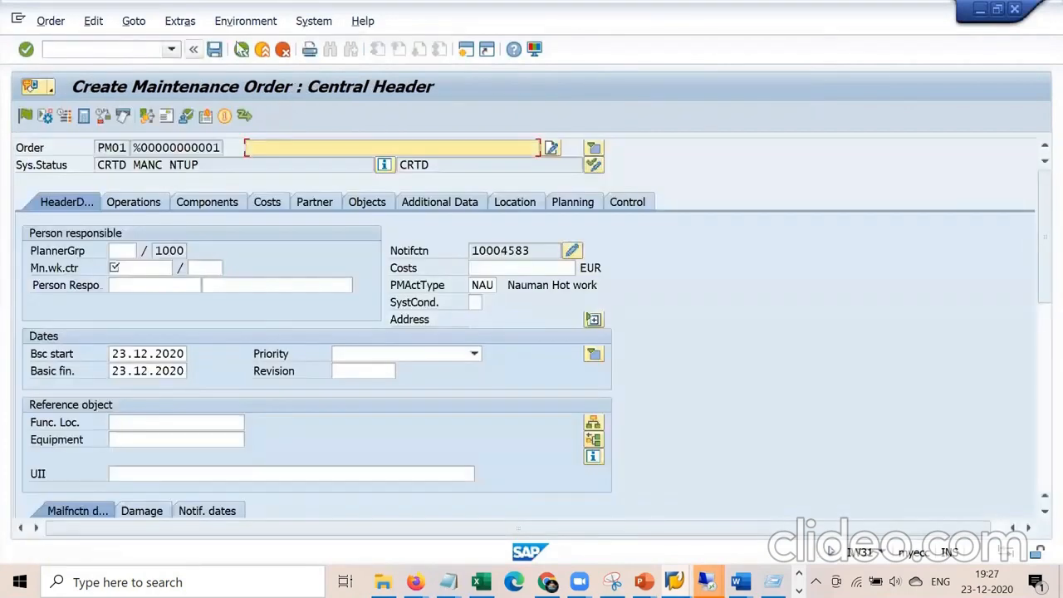
Fill in main work center 1710 with its plant and the order short text.
drag(546, 251, 387, 251)
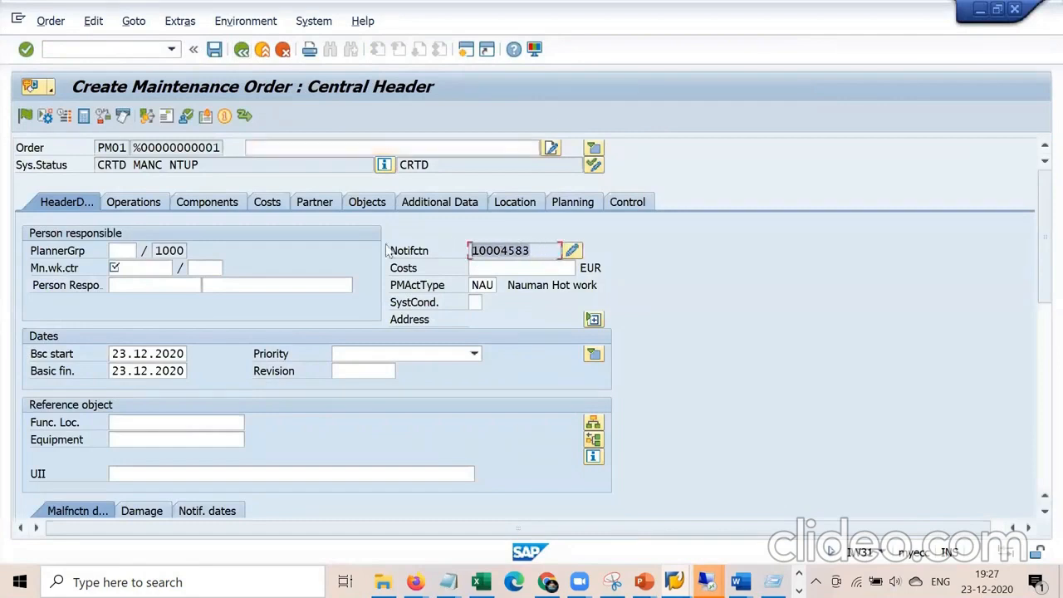
click(133, 268)
key(Down)
key(Tab)
key(Return)
text(v)
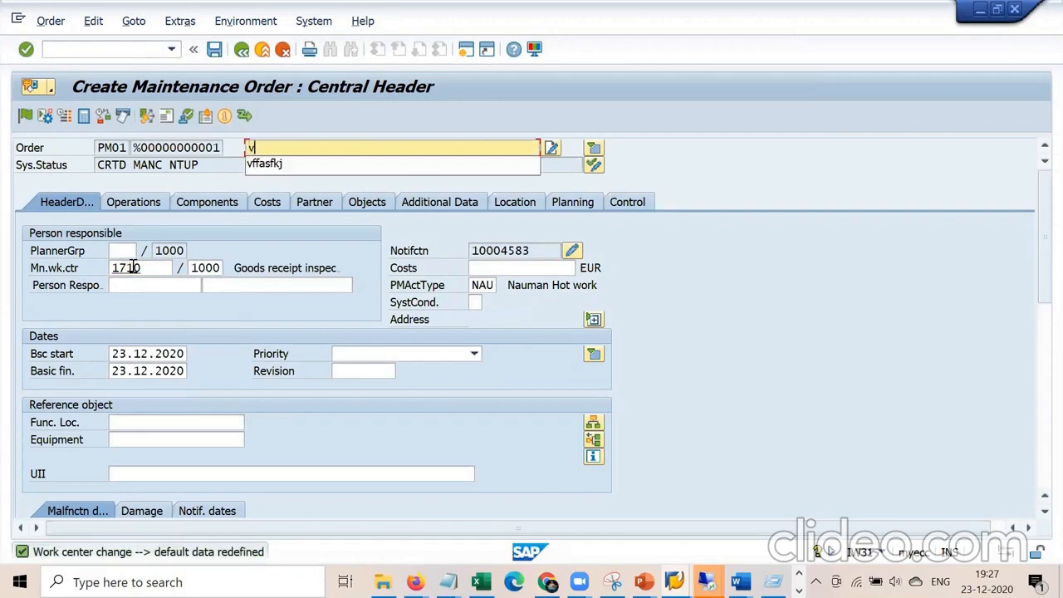
key(Down)
key(Return)
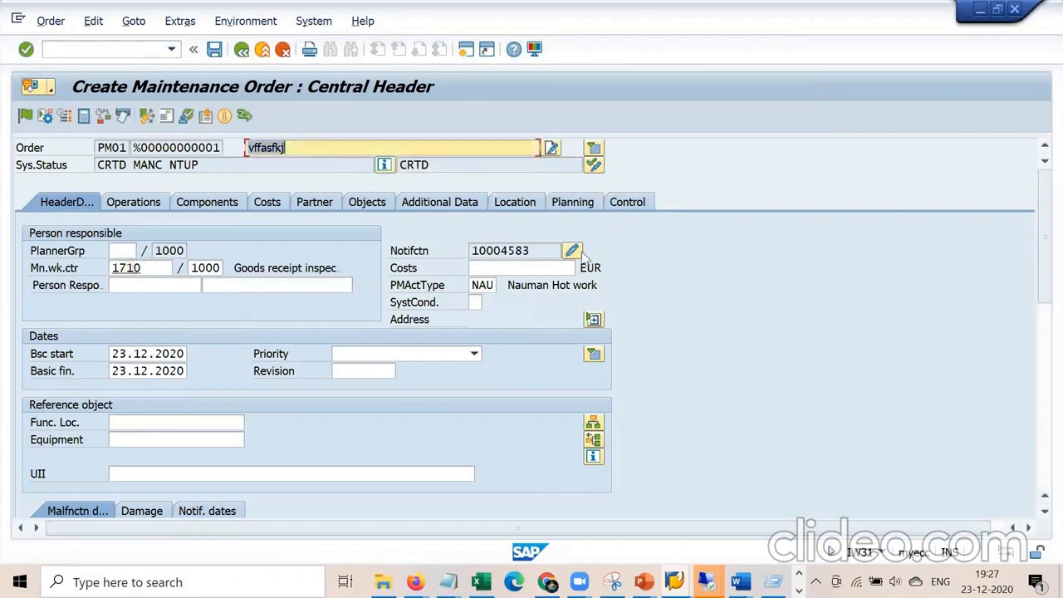
Open linked notification 10004583 to verify it is type M2, then go back to the order.
click(571, 250)
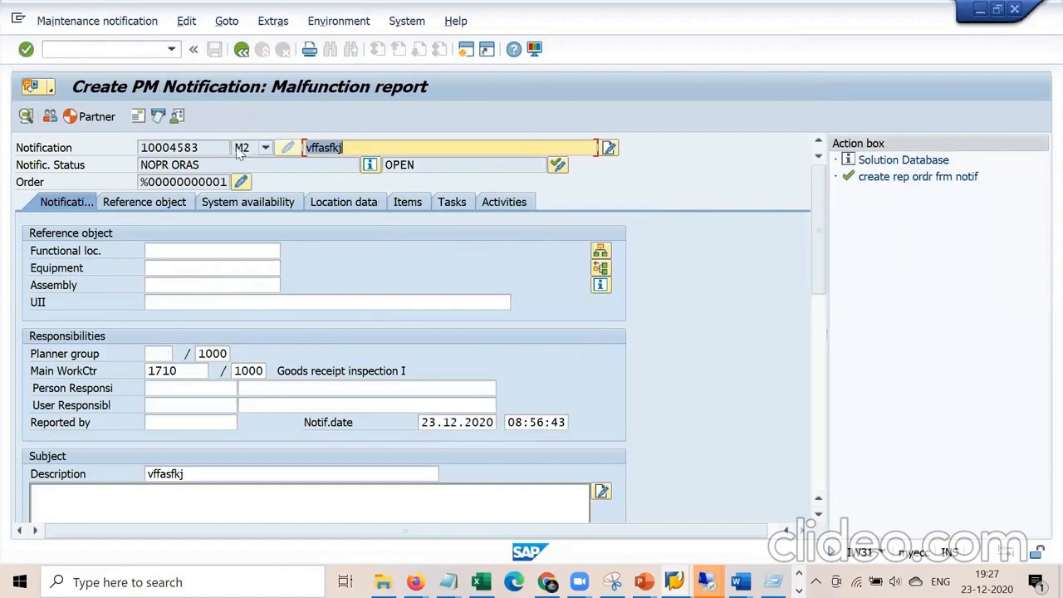
key(Tab)
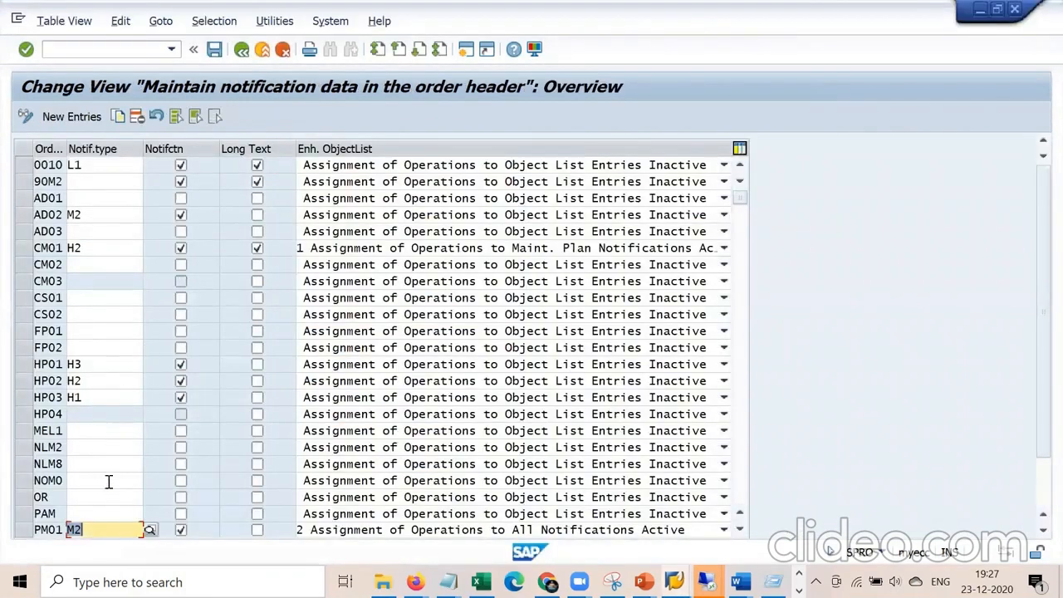
click(108, 527)
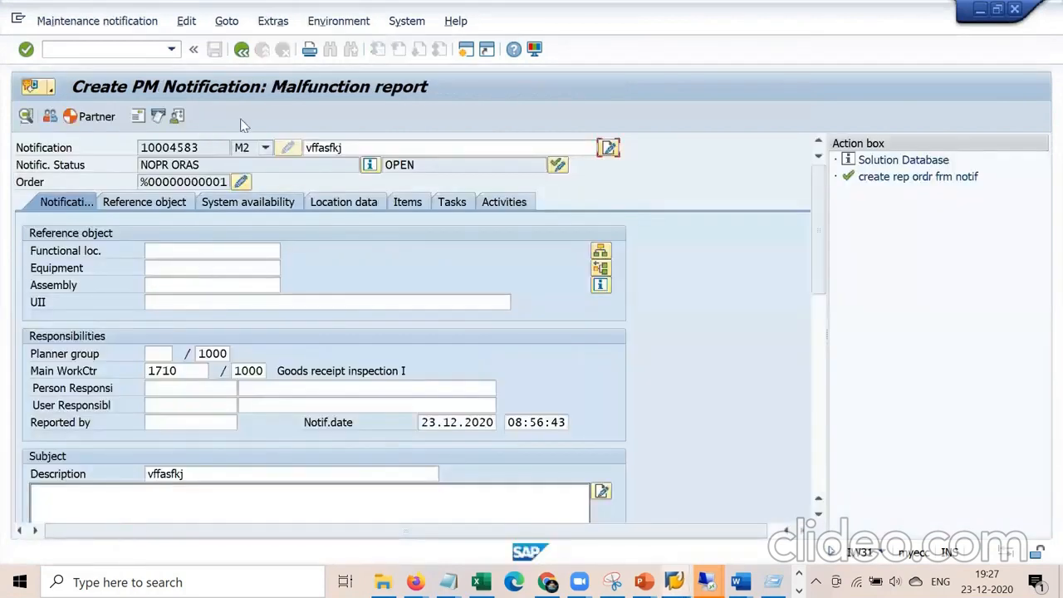
click(237, 52)
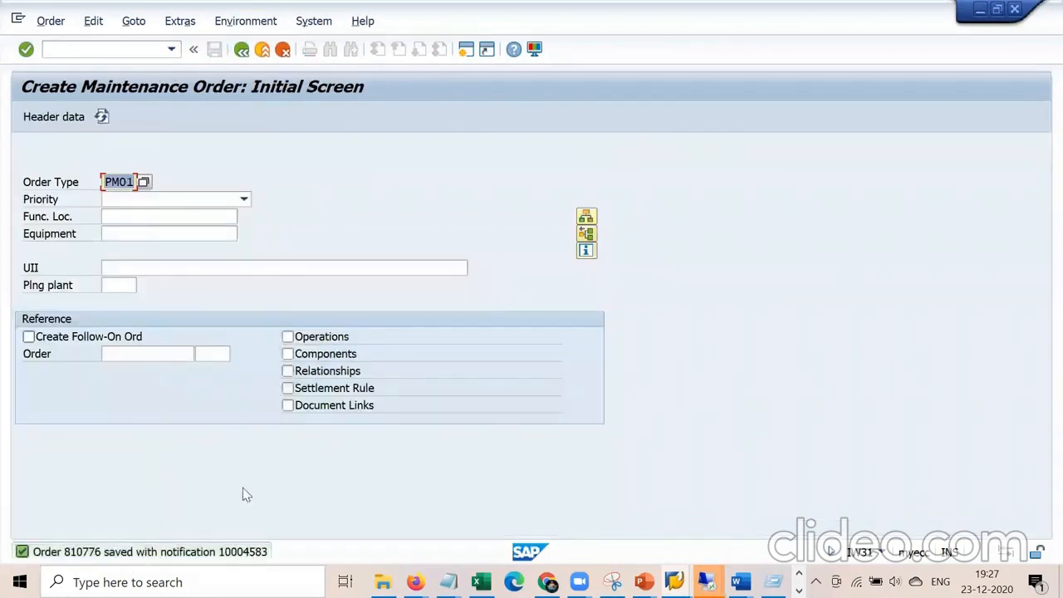
Open order 810776 in change mode and display its linked notification 10004583.
click(51, 21)
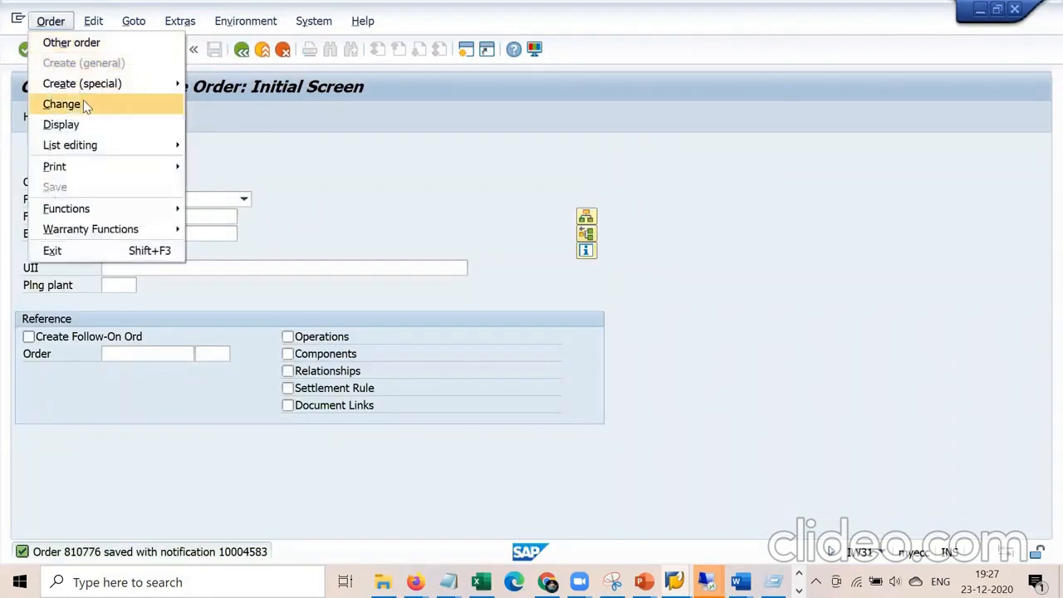
click(79, 103)
key(Return)
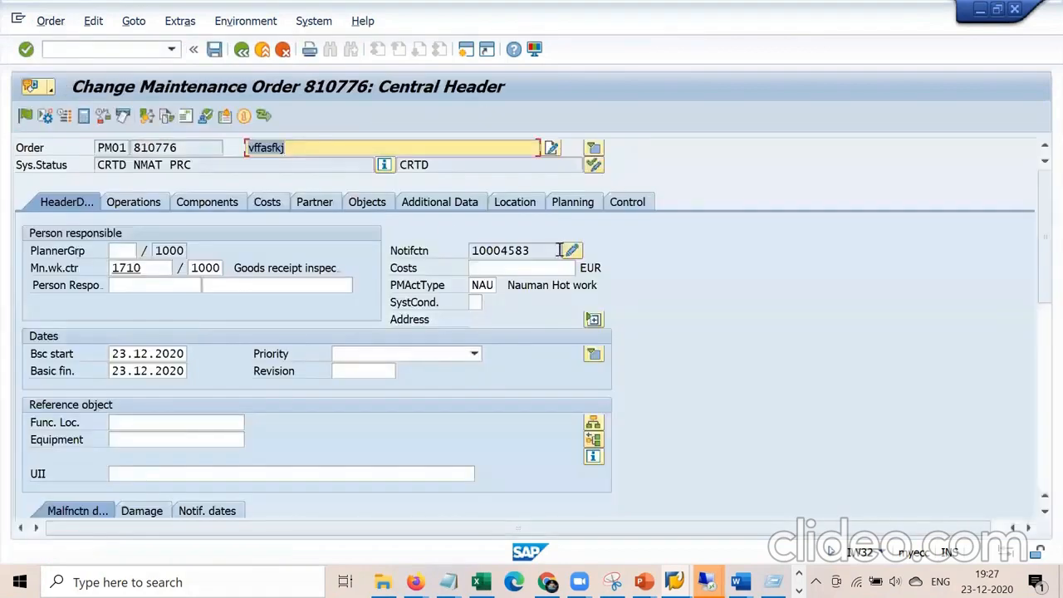
click(571, 250)
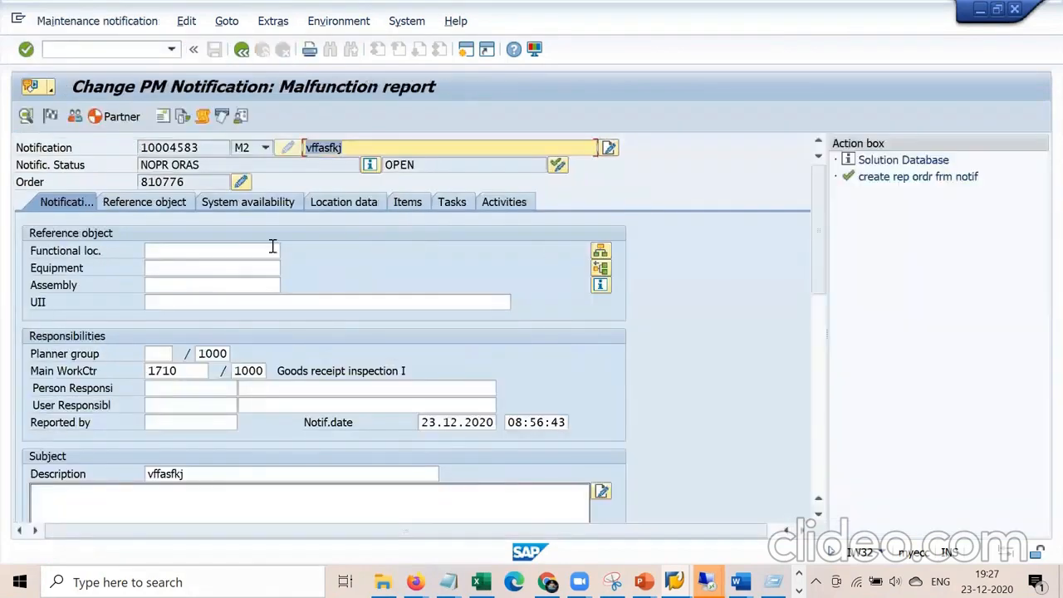